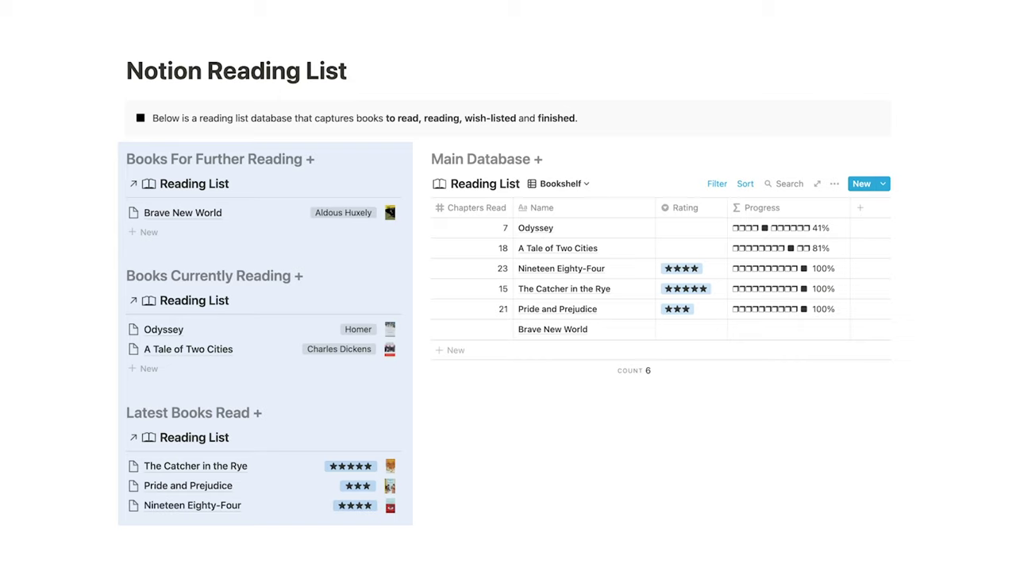
Open the view list of the main Reading List database and choose the Gallery view.
click(558, 183)
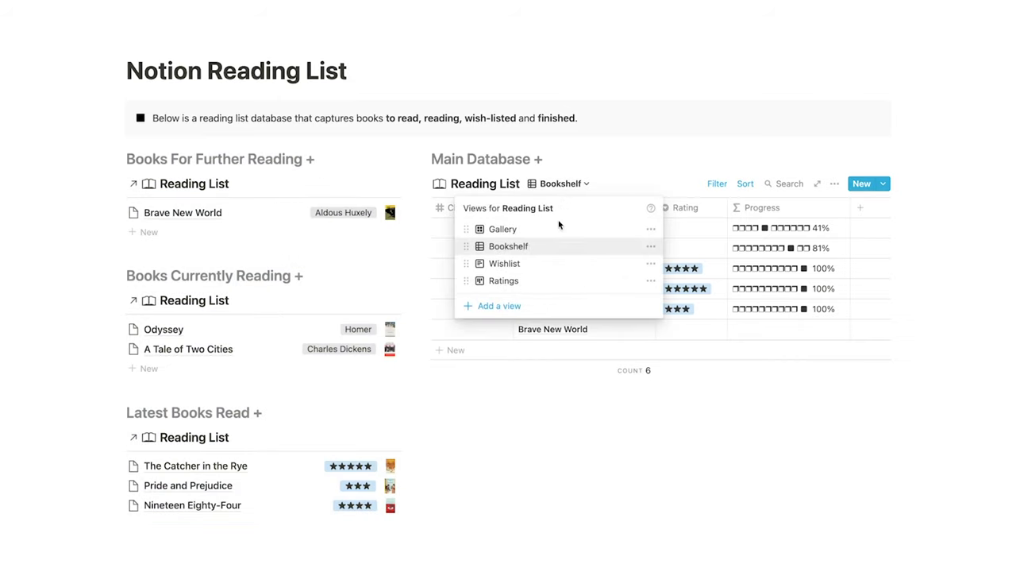
click(556, 230)
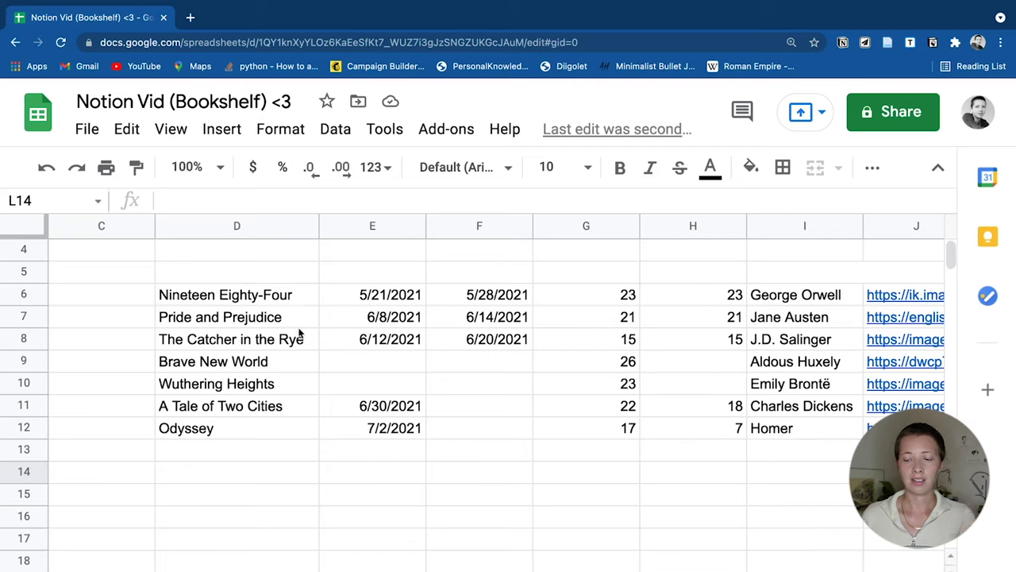
Review the book titles, reading dates, chapter counts, authors and image links in spreadsheet rows 6 to 12.
drag(232, 300, 217, 433)
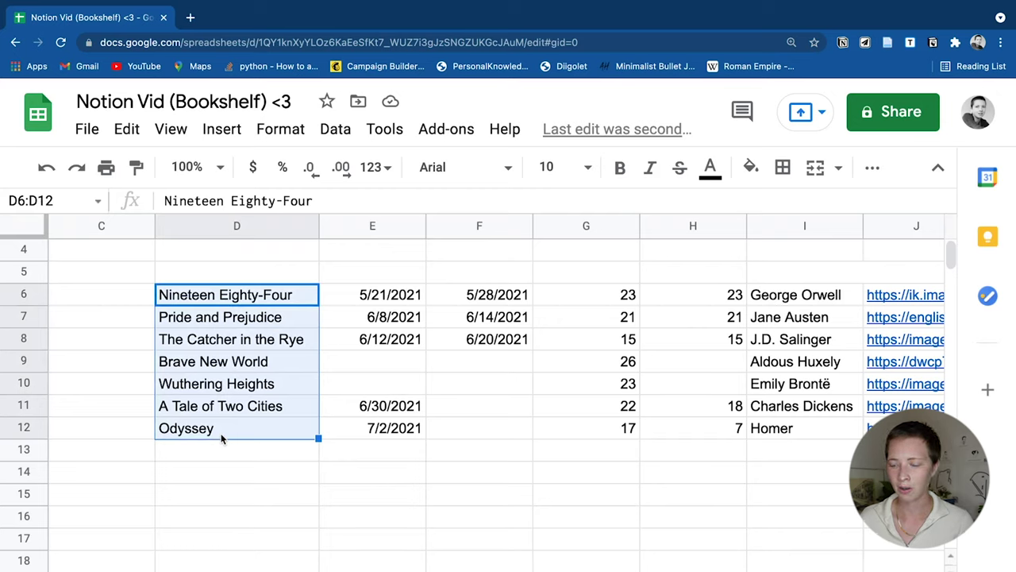
click(449, 426)
click(365, 301)
drag(403, 319, 589, 426)
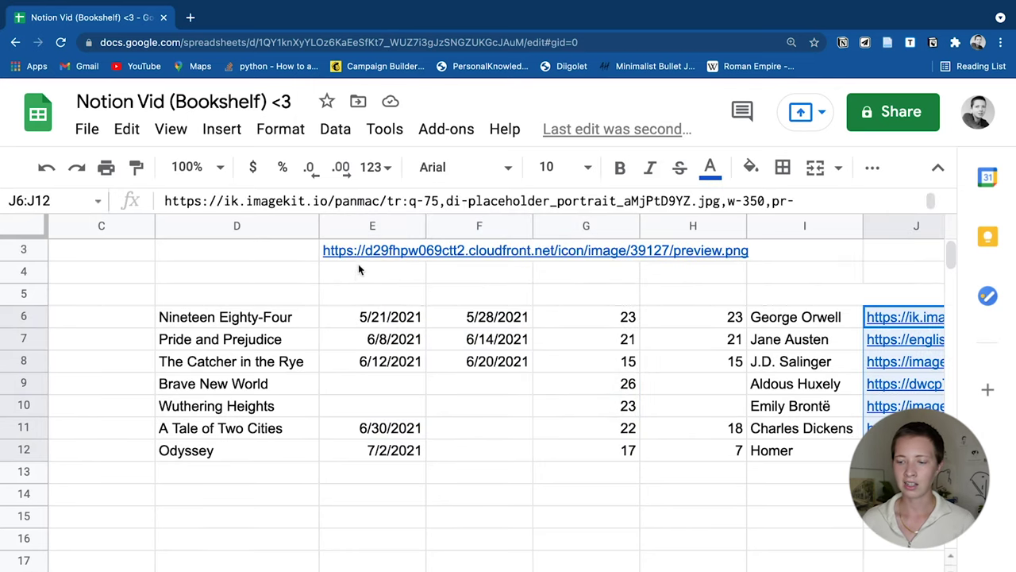
Copy the preview.png image link from cell E3 and open it in a new browser tab.
double_click(356, 252)
key(ctrl+a)
key(ctrl+c)
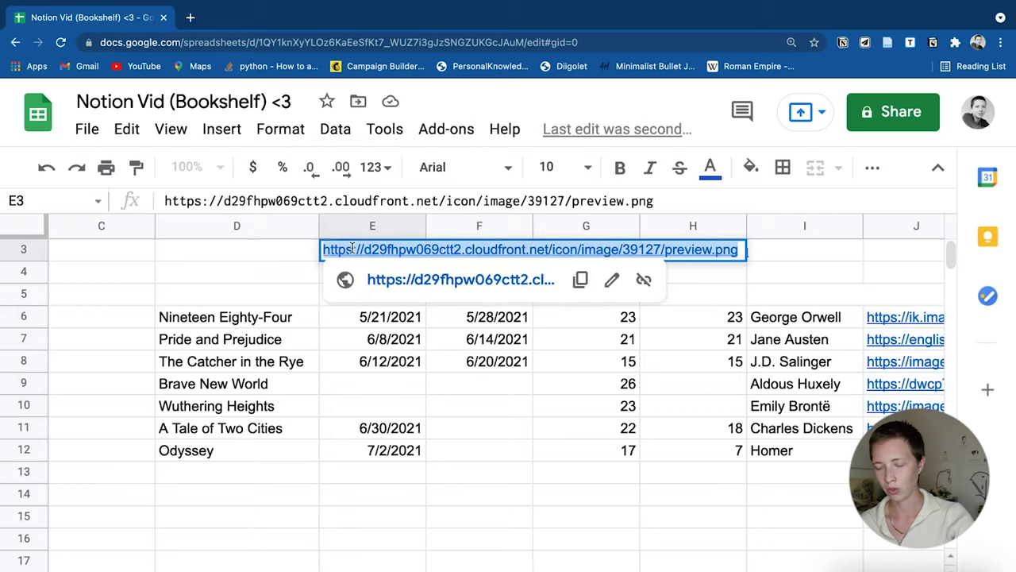
click(189, 17)
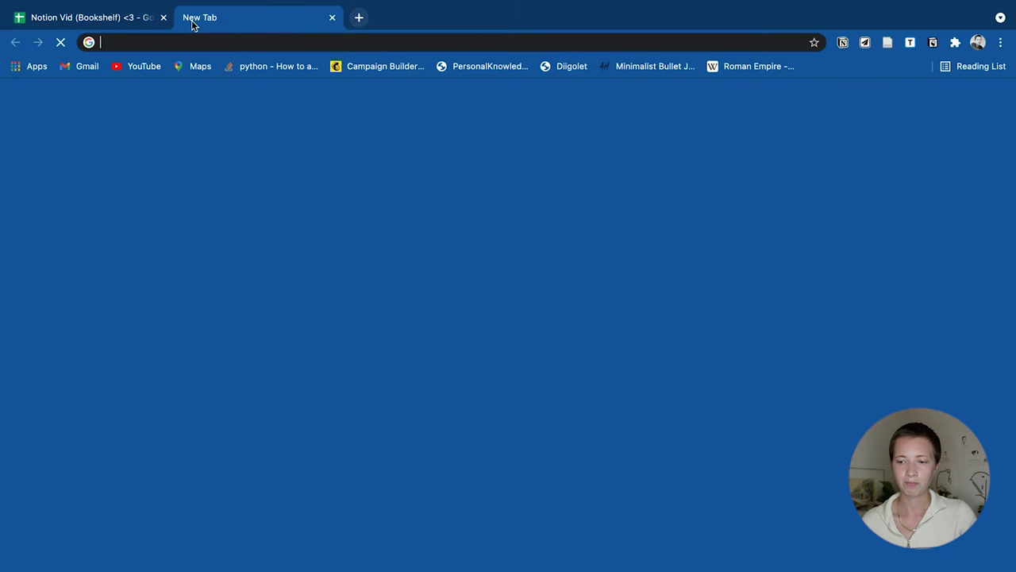
key(ctrl+v)
key(Return)
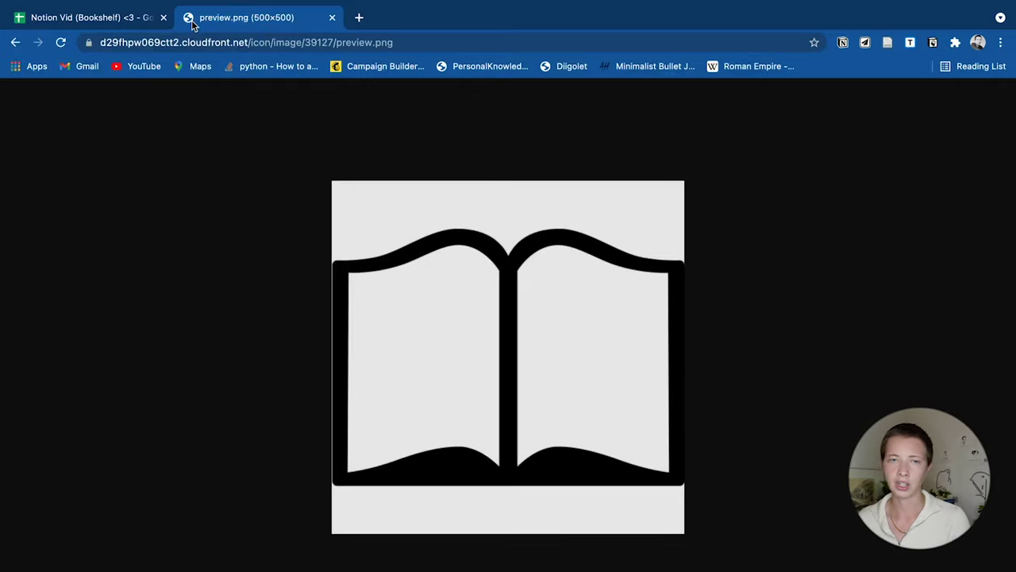
Switch to Notion and insert an inline table titled Reading List below the callout on the Notion Reading List page.
key(ctrl+Left)
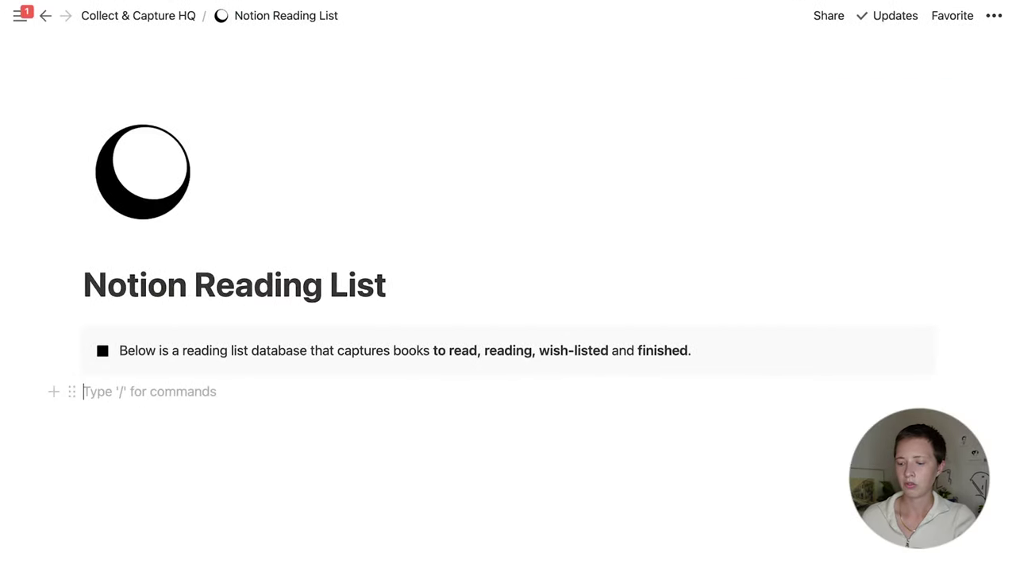
text(/table)
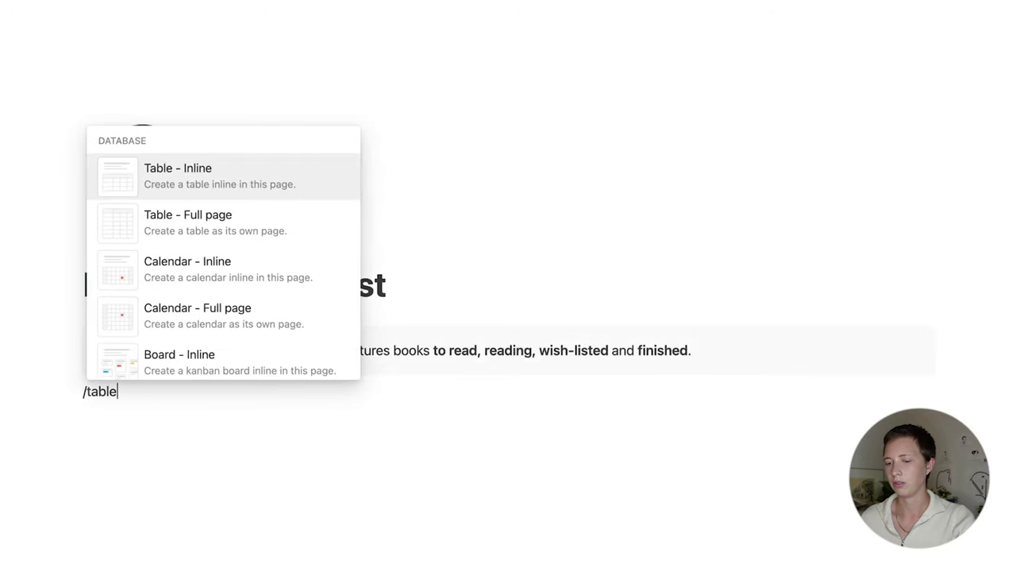
key(Return)
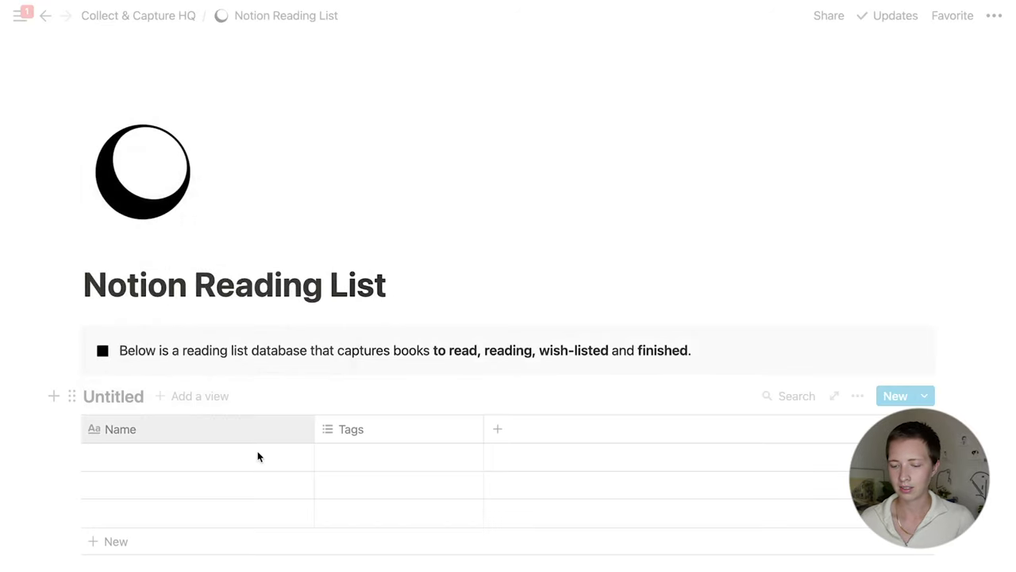
scroll(137, 396, down, 1)
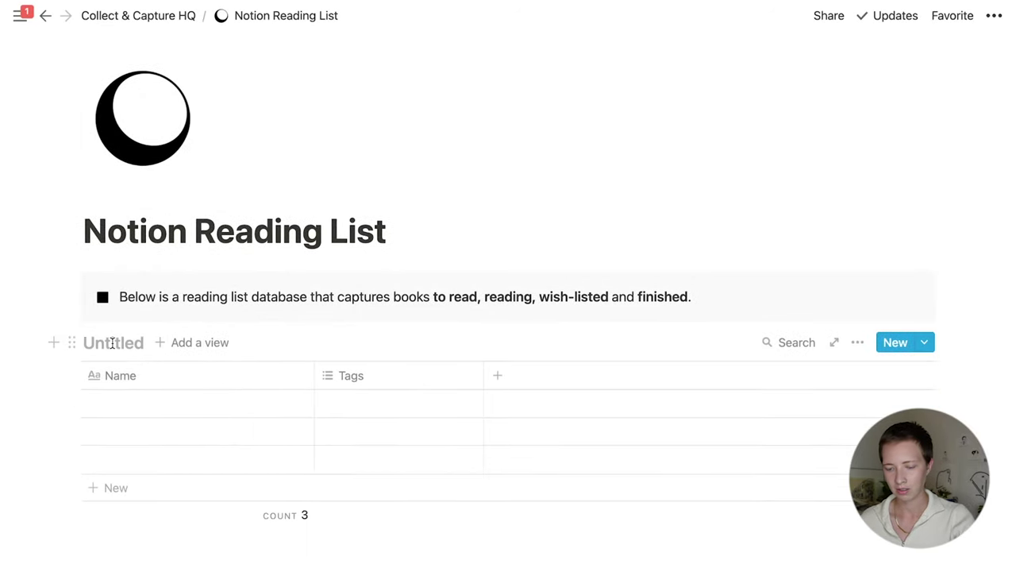
text(Reading)
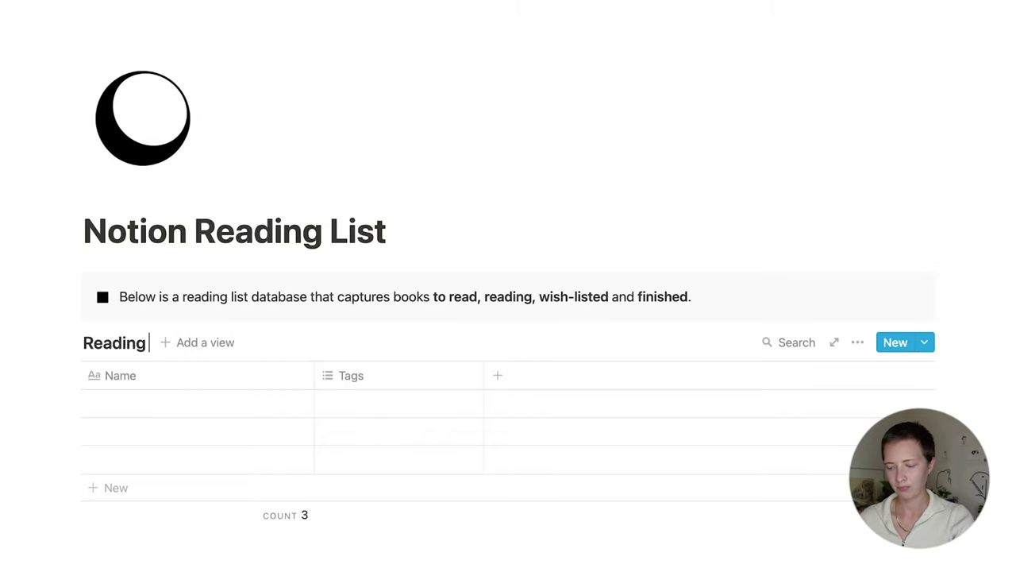
text( List)
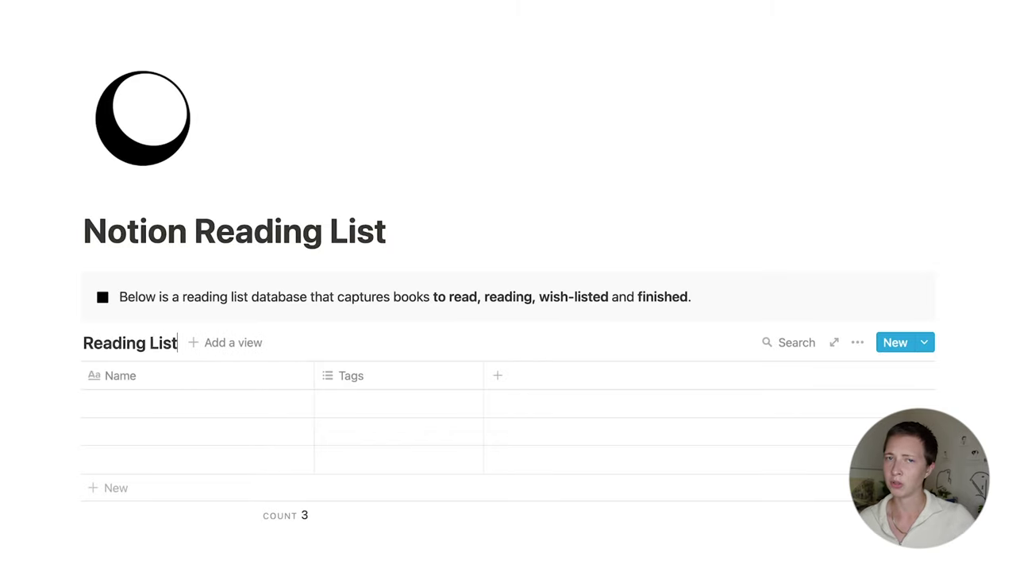
Open the Reading List database as a full page and set its icon from the copied preview.png image link.
click(836, 342)
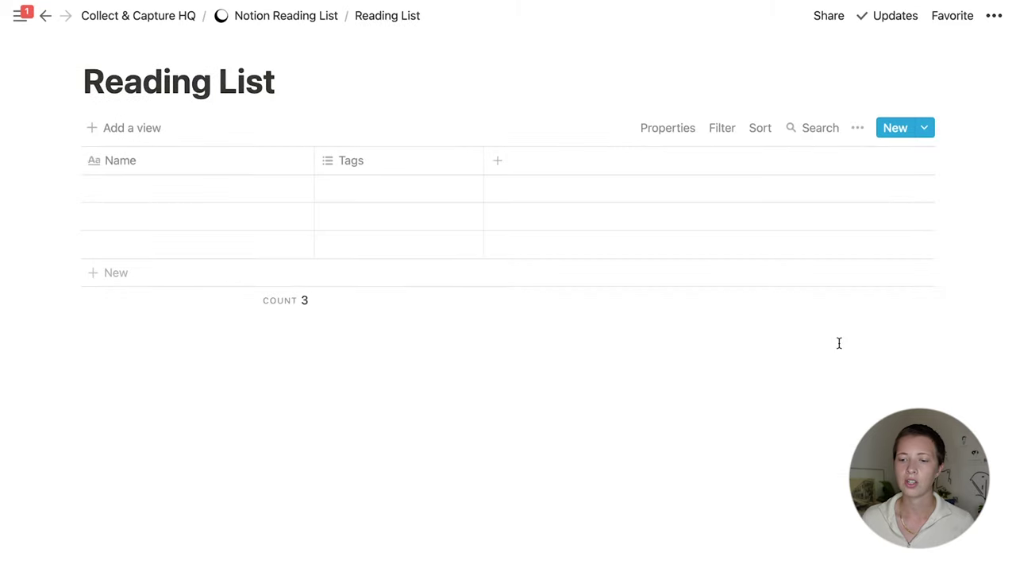
mouse_move(104, 45)
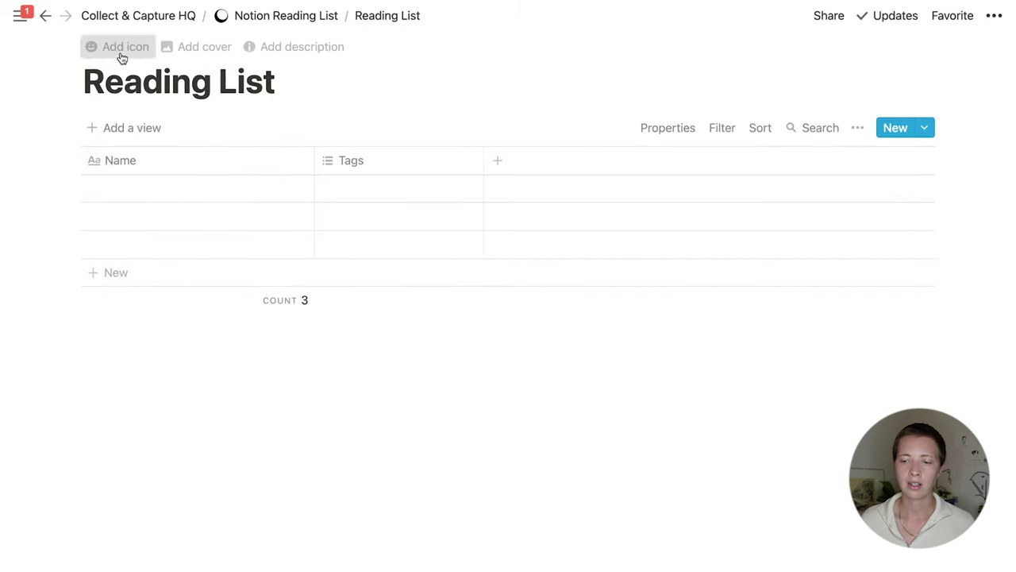
click(122, 48)
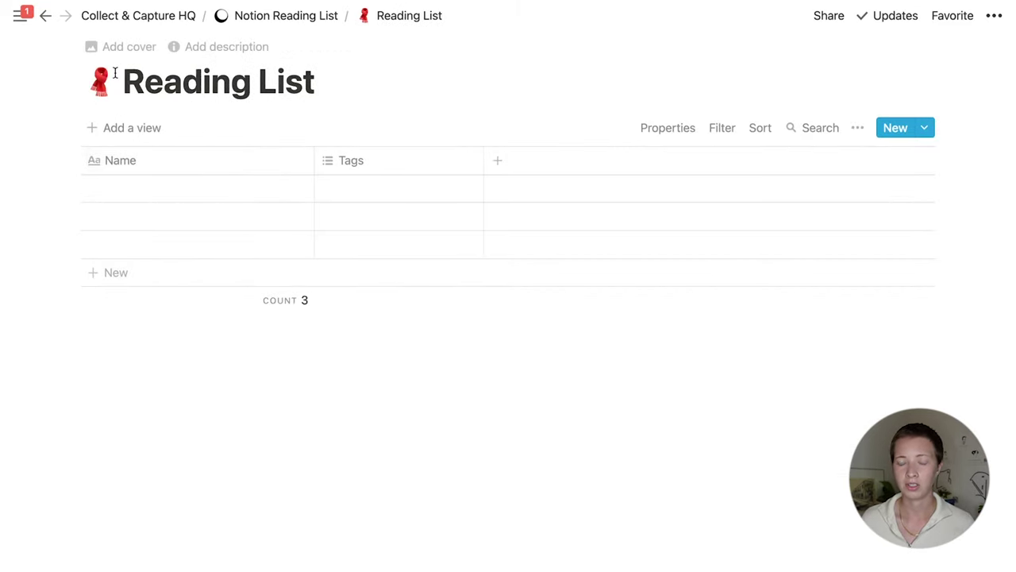
click(100, 81)
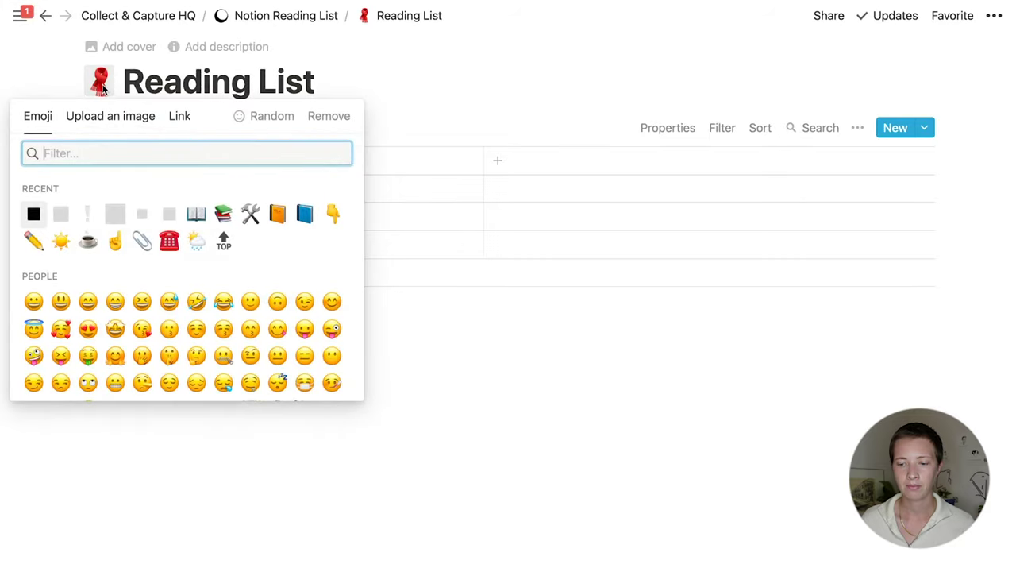
click(180, 119)
key(super+v)
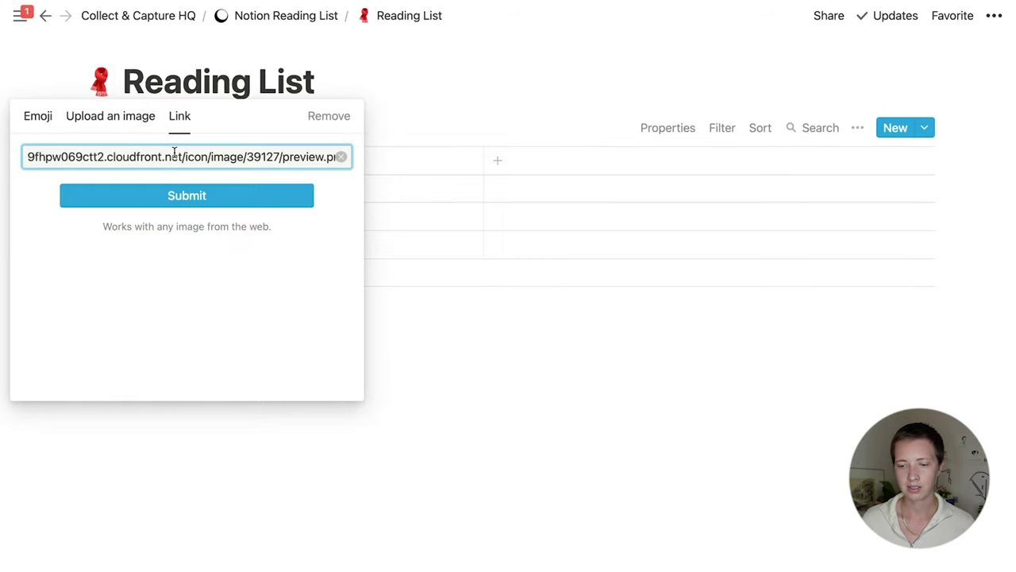
key(Return)
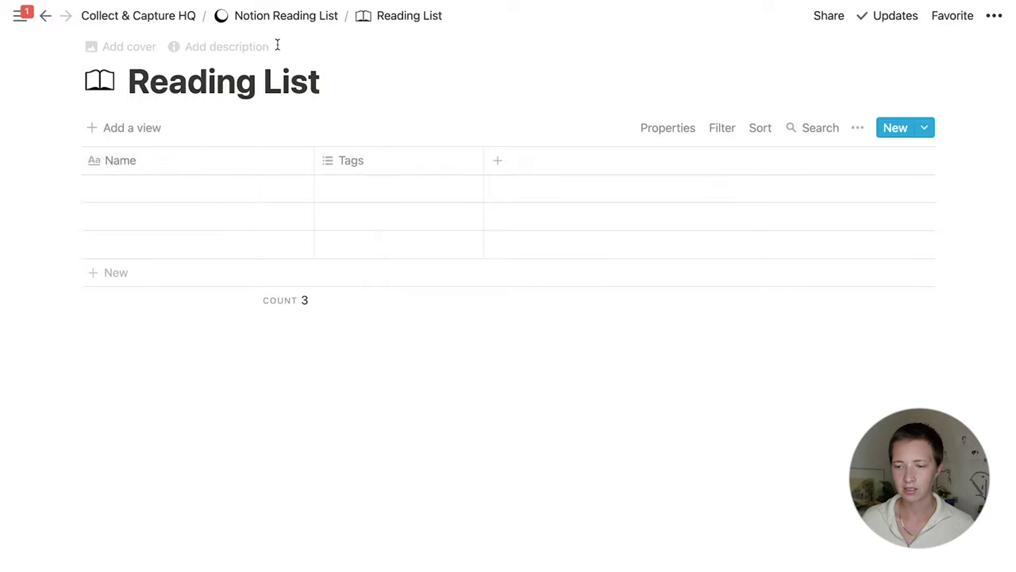
Return to the Notion Reading List page and open the table's first empty row as a full page.
click(271, 16)
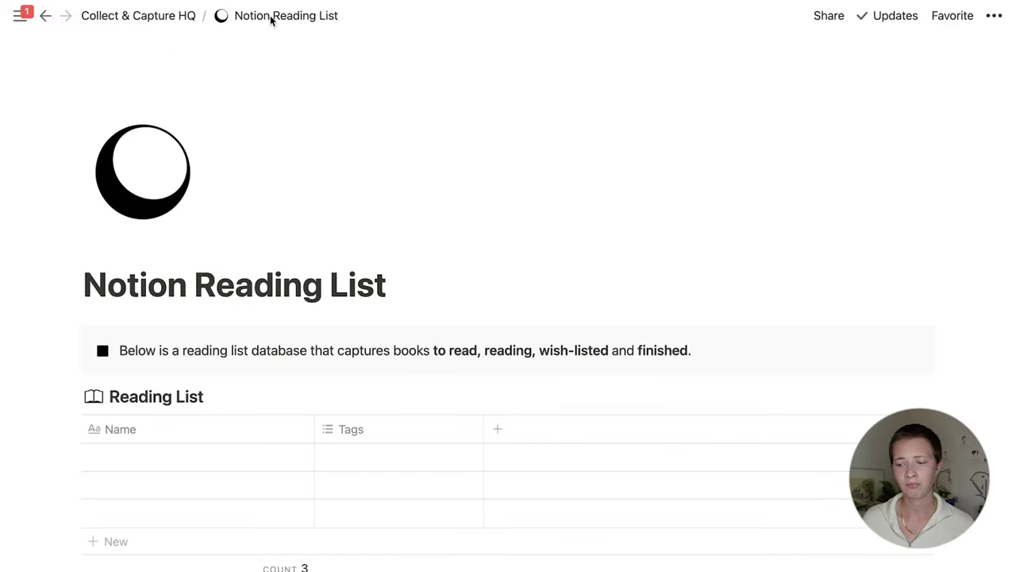
scroll(406, 370, down, 4)
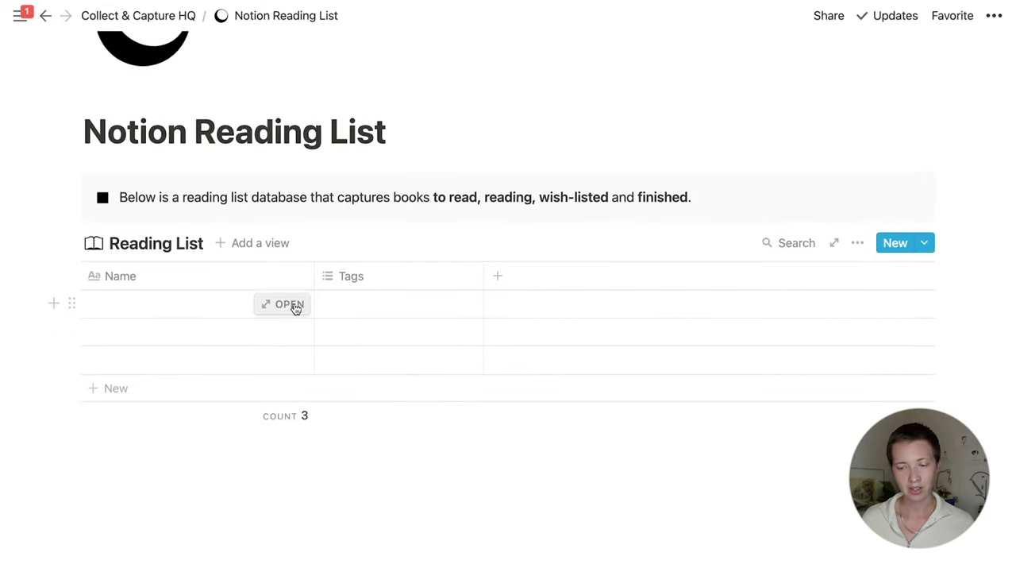
click(289, 304)
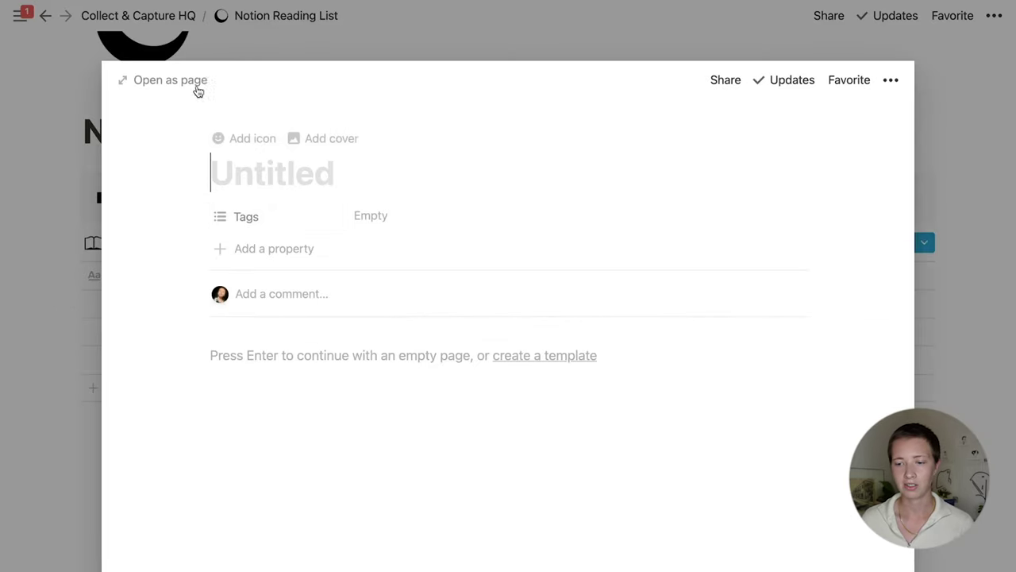
click(170, 80)
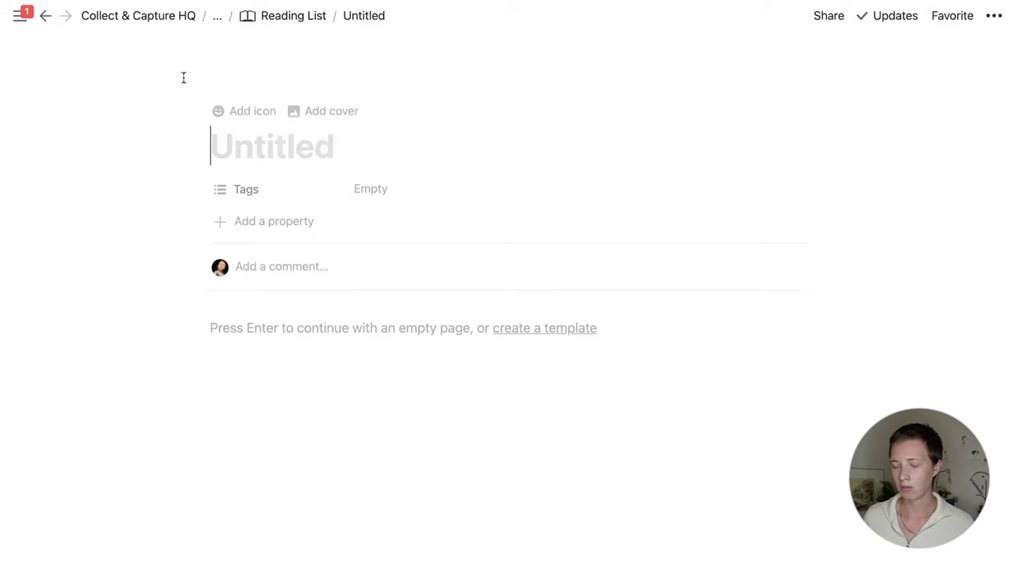
Rename the Tags property to Author(s) and check its Multi-select property type.
click(293, 186)
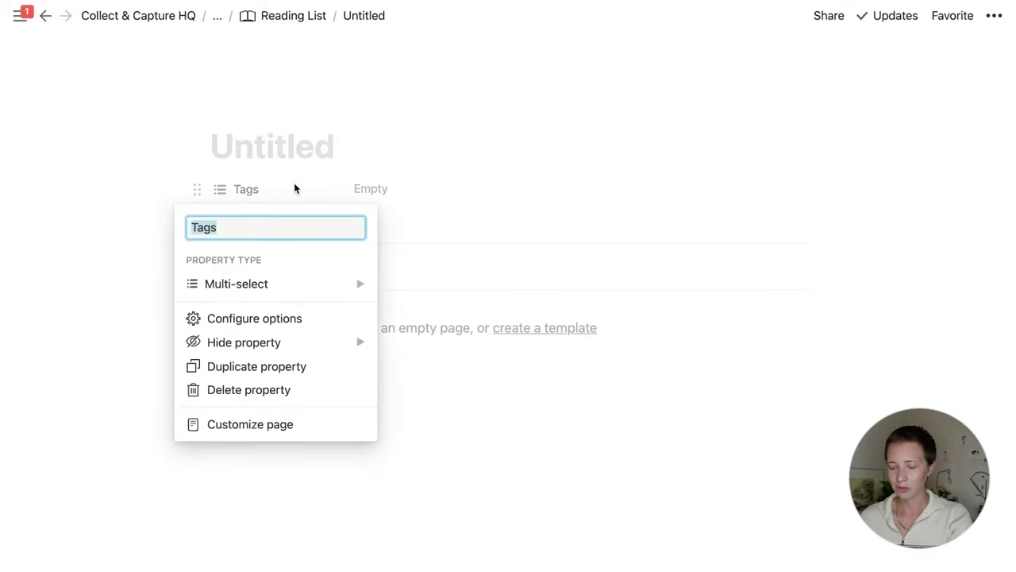
text(Author())
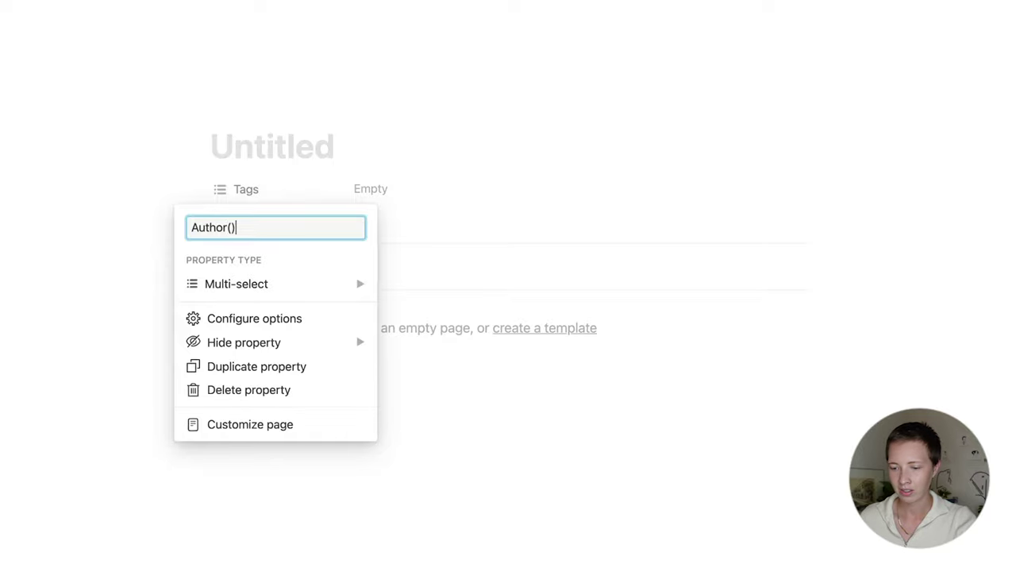
text(s)
key(Return)
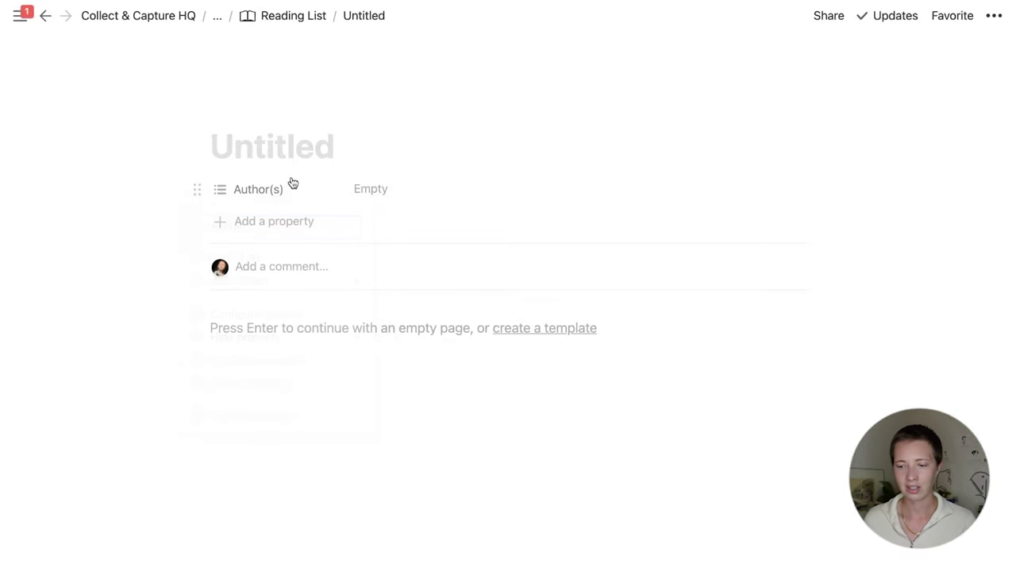
click(260, 196)
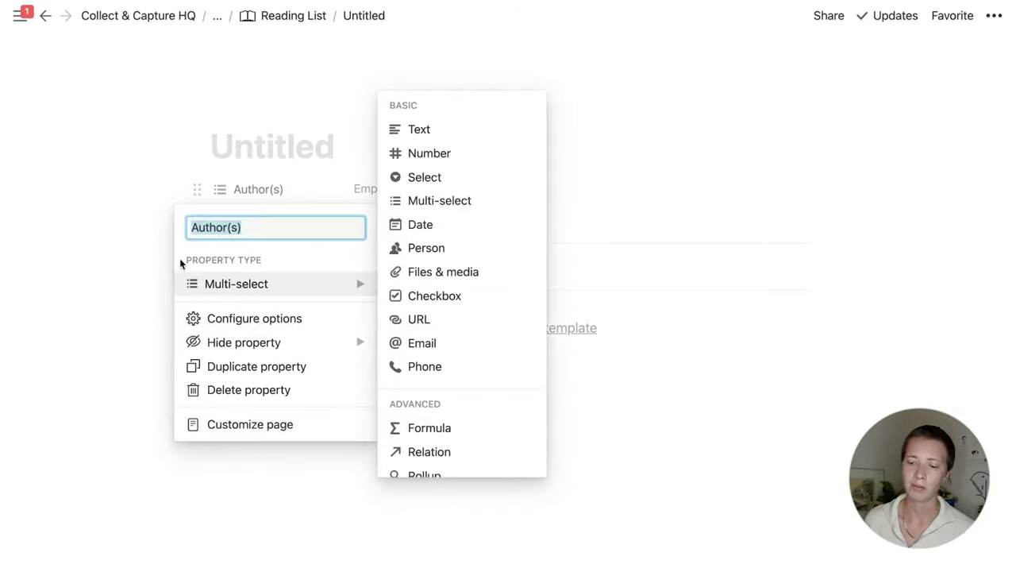
Add two Date properties named Start Date and End Date to the book page.
click(290, 223)
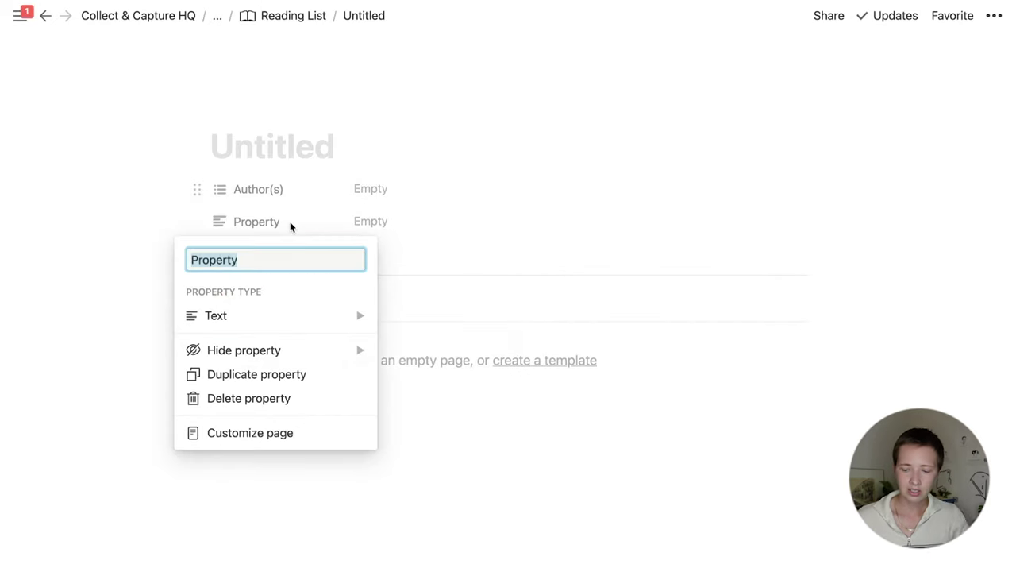
text(Start Date)
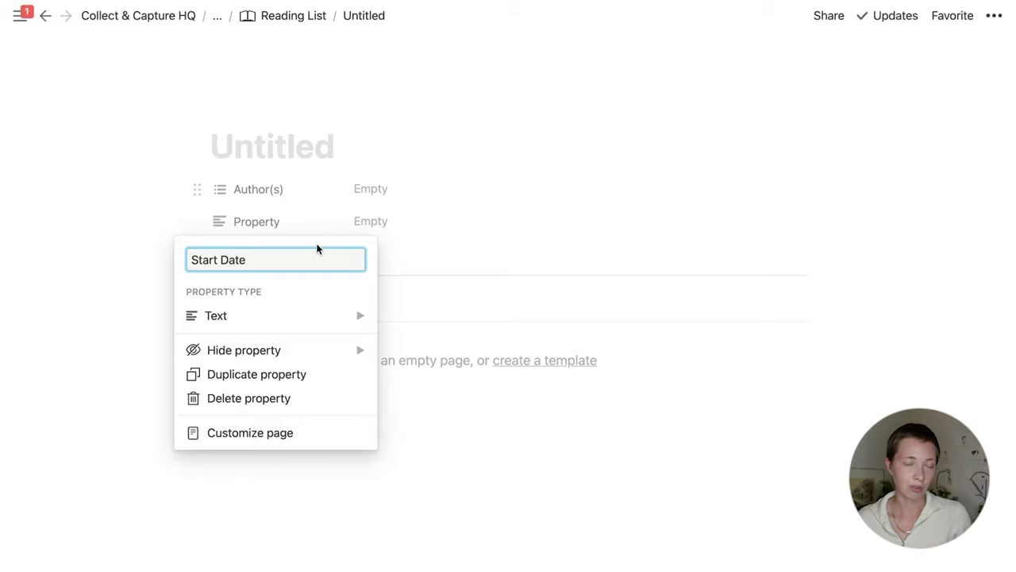
click(304, 323)
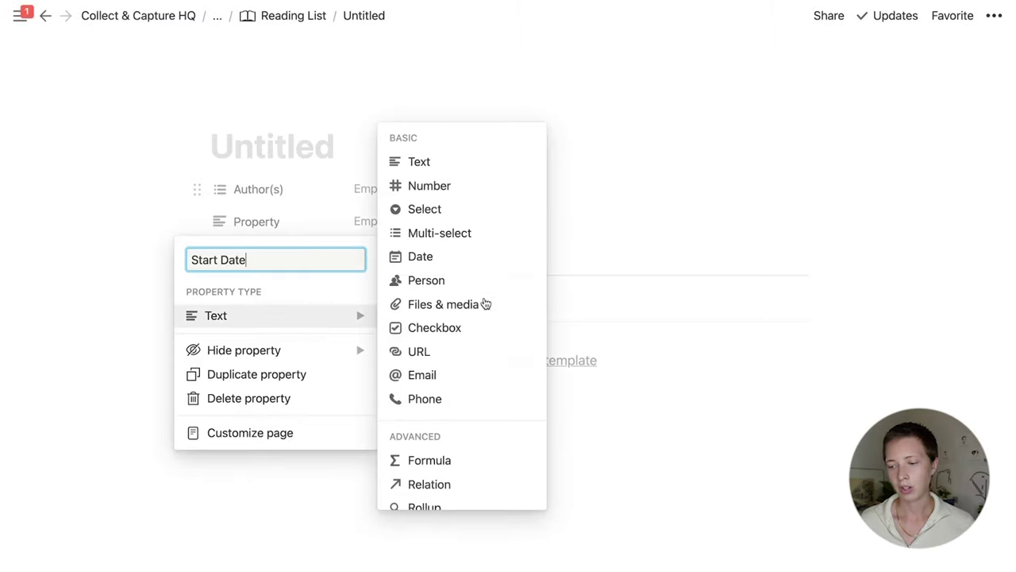
click(440, 258)
click(286, 256)
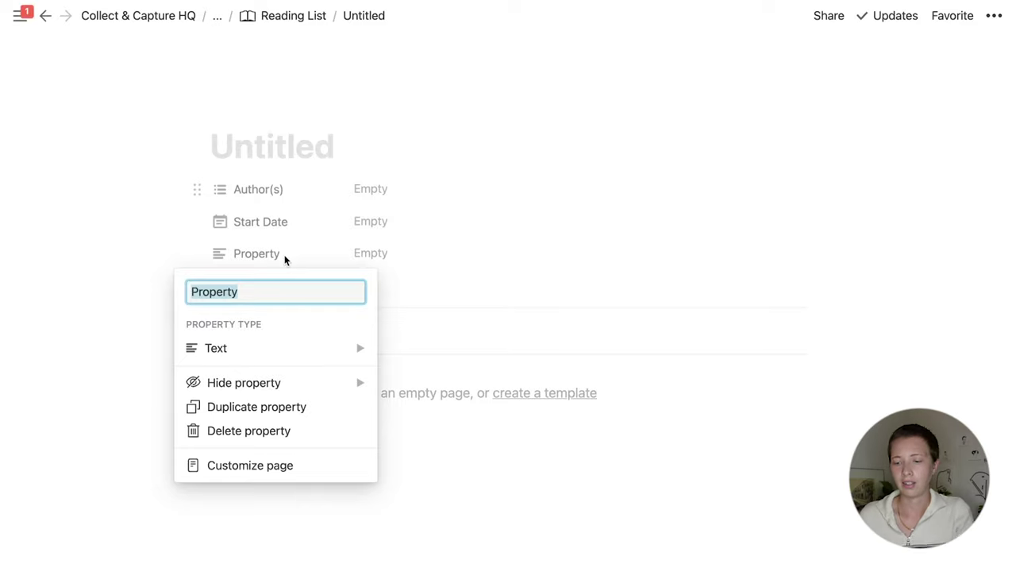
text(End Date)
key(Return)
Add a Formula property named Days Spent below End Date.
click(294, 289)
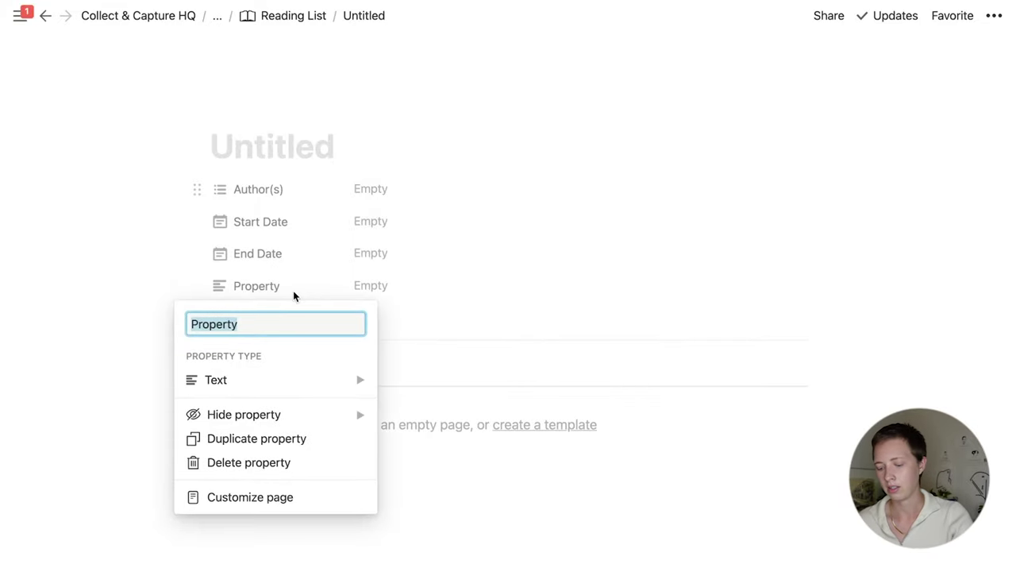
text(Days Spent)
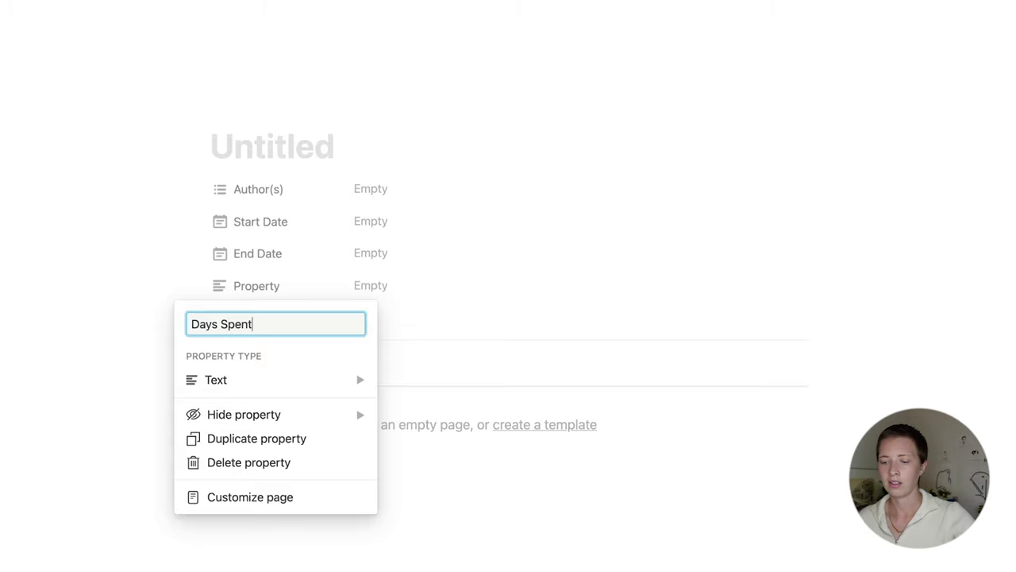
mouse_move(319, 383)
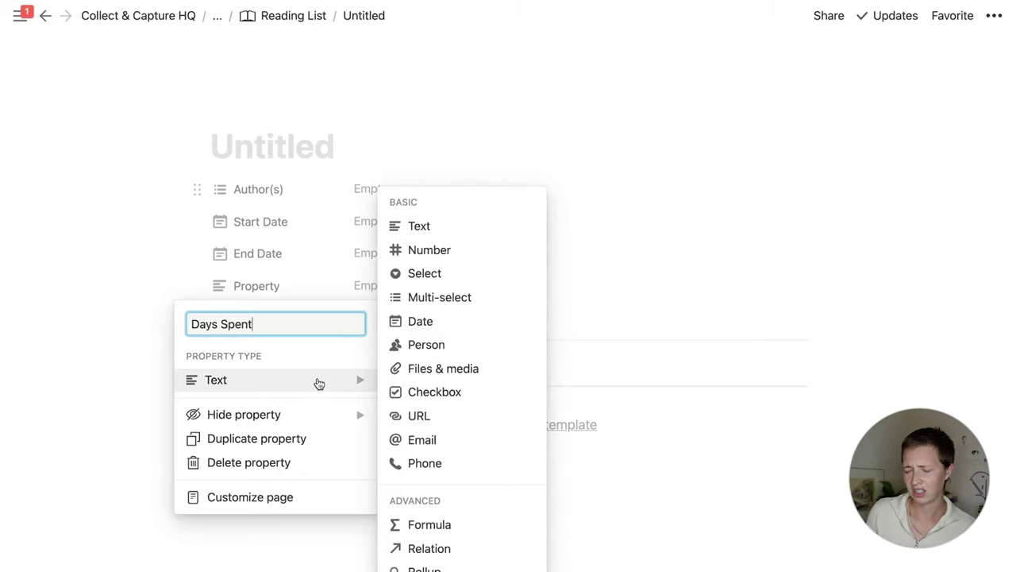
click(413, 524)
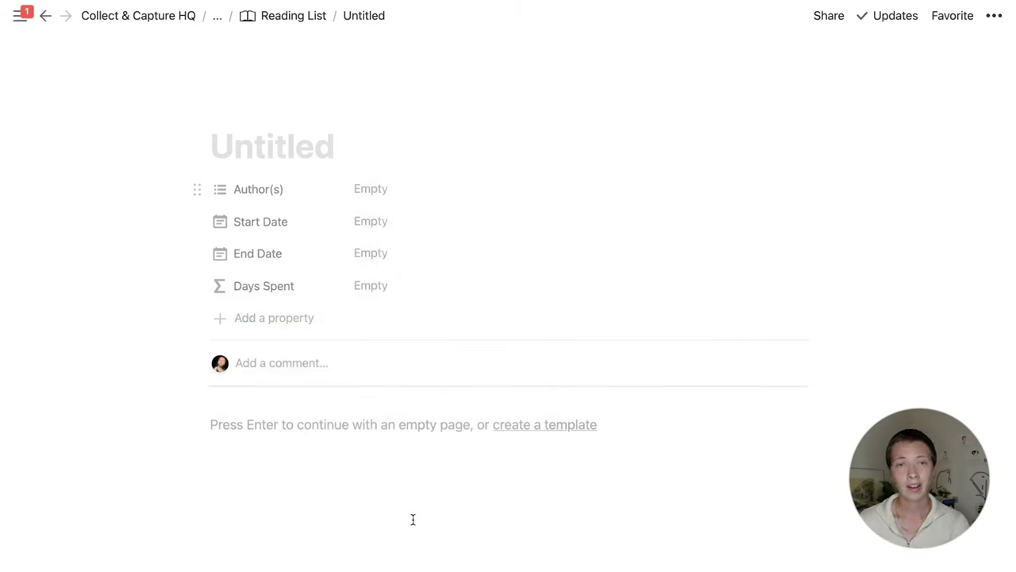
Check the chapter columns in the Google Sheets book data and add a Number property named Total Chapters to the Notion page.
click(279, 320)
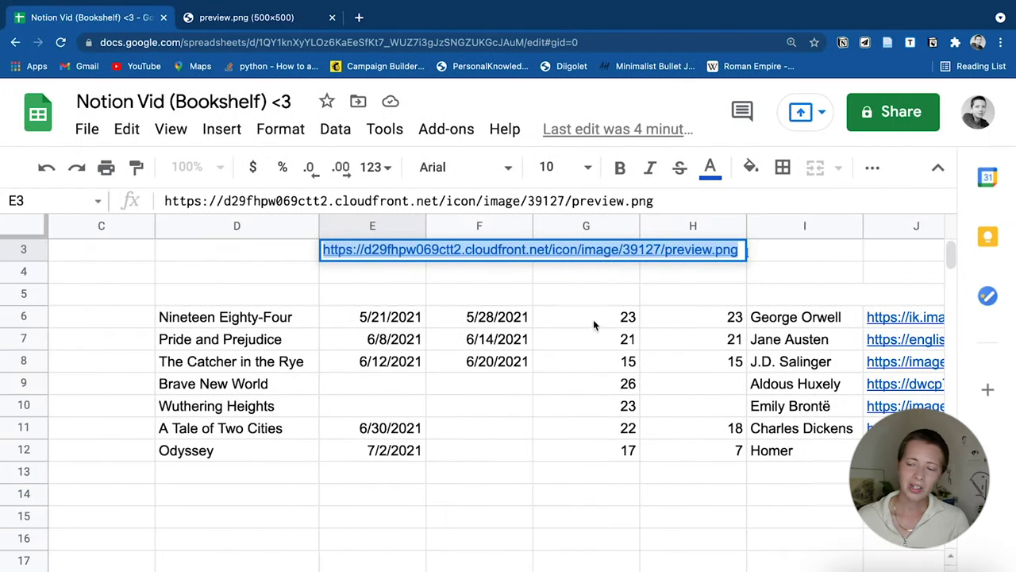
drag(594, 320, 691, 450)
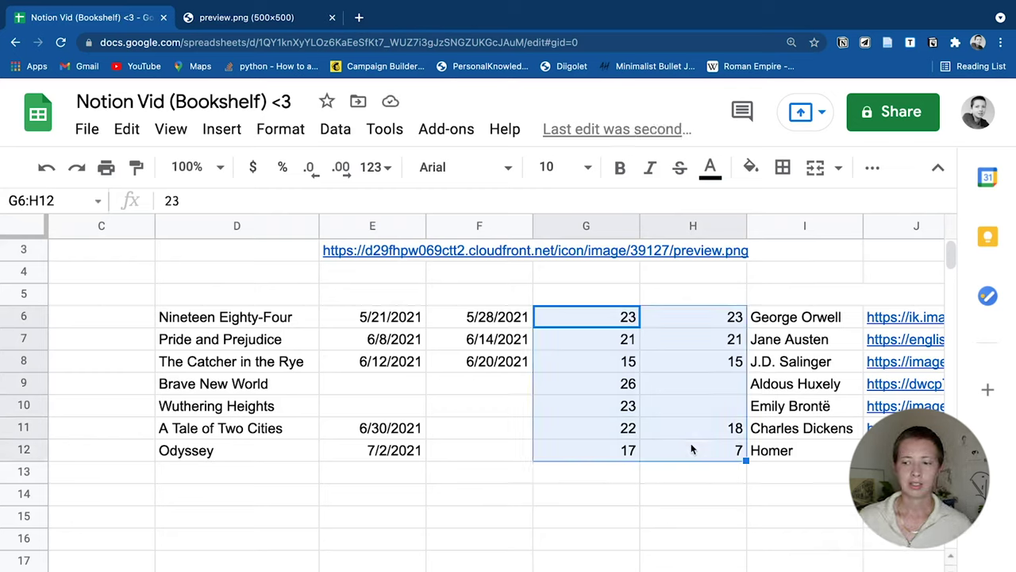
key(ctrl+Right)
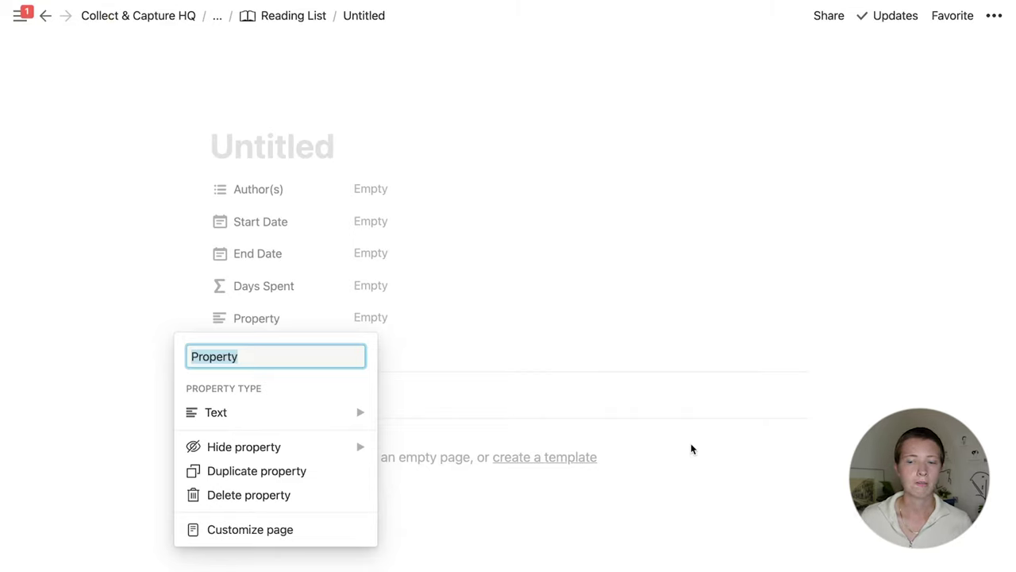
text(Total Chapters)
click(325, 420)
click(461, 292)
Add a Number property named Chapters Read below Total Chapters.
click(302, 350)
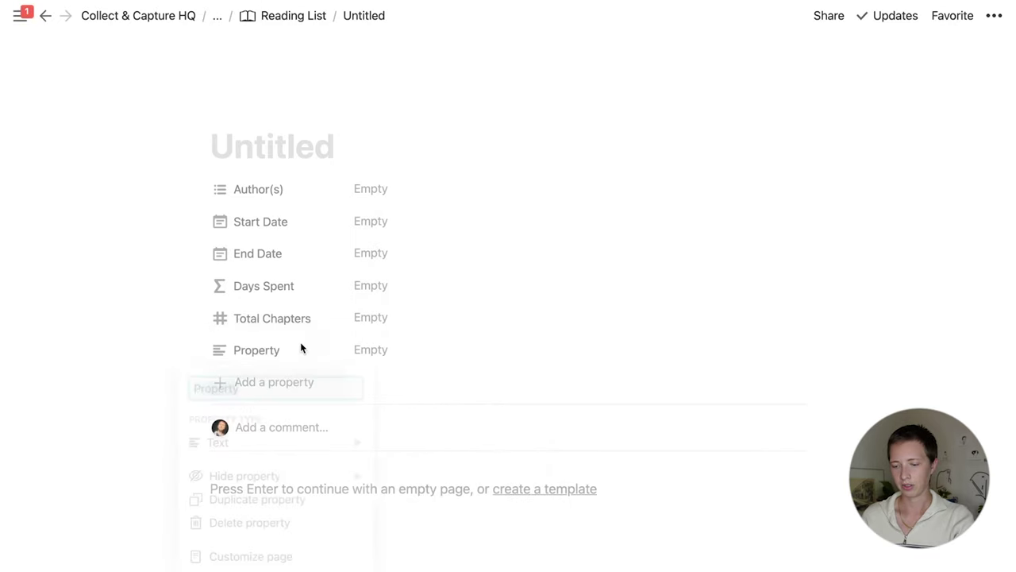
text(Chapters Read)
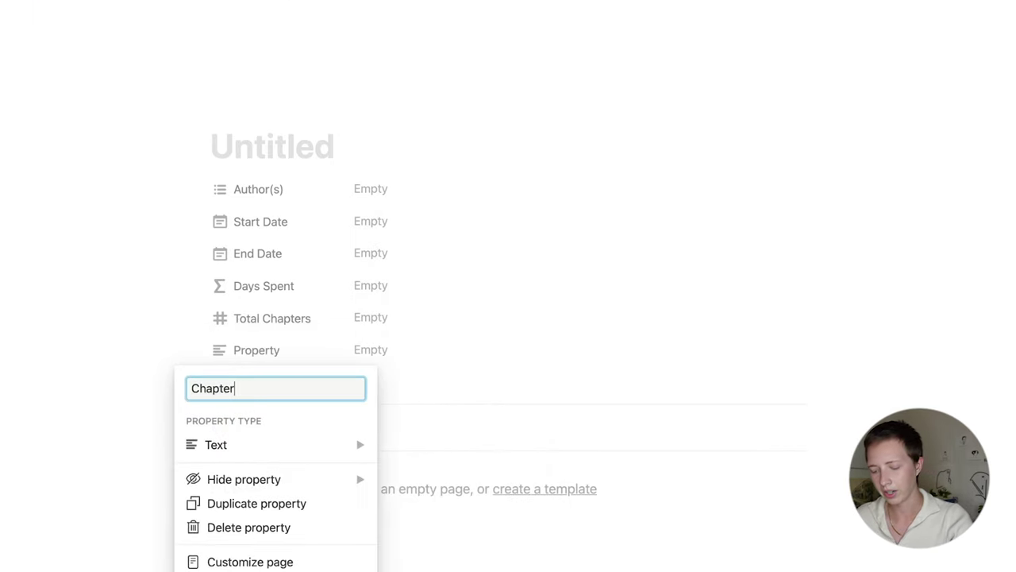
click(318, 445)
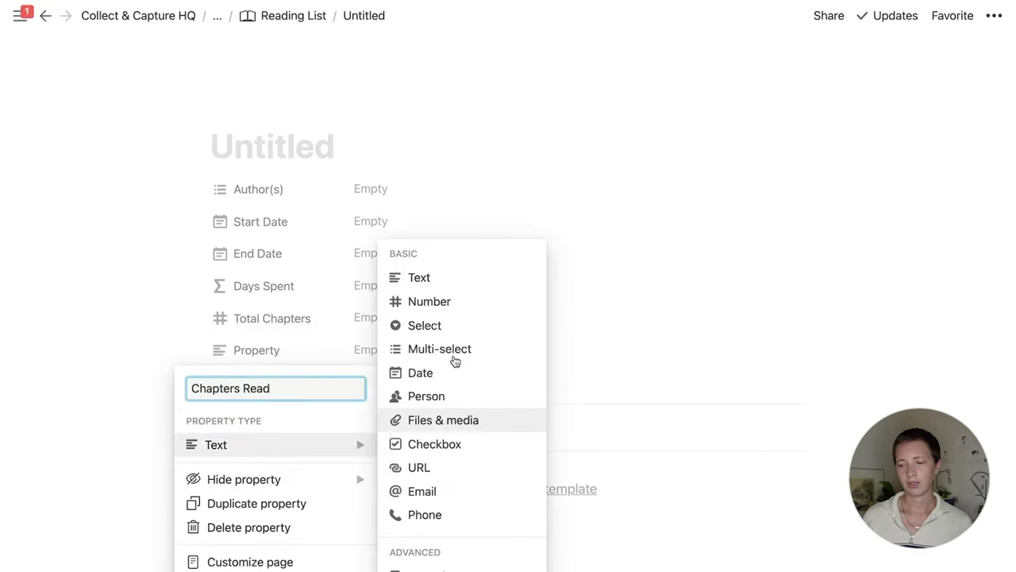
click(419, 301)
Add a Formula property named Progress below Chapters Read.
scroll(418, 307, down, 2)
click(298, 321)
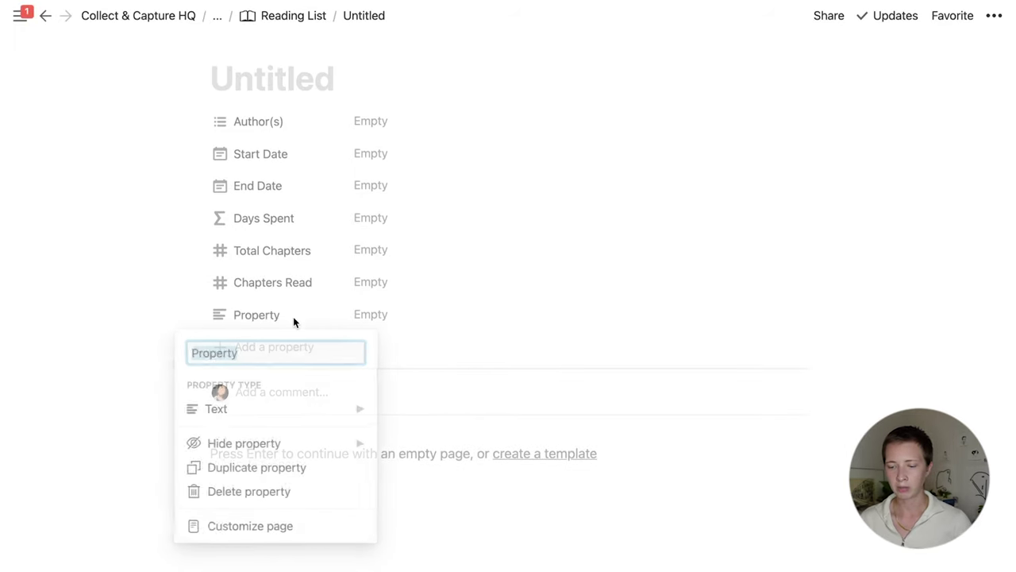
text(progres)
key(Home)
key(Delete)
text(P)
key(End)
text(s)
click(353, 408)
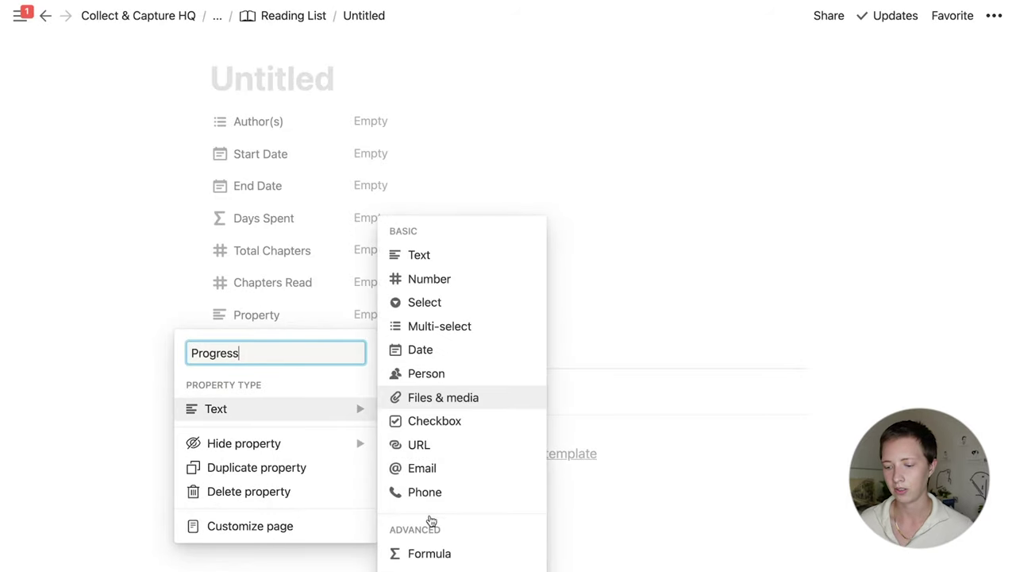
click(417, 556)
Add a Select property named Rating below Progress.
scroll(366, 408, down, 1)
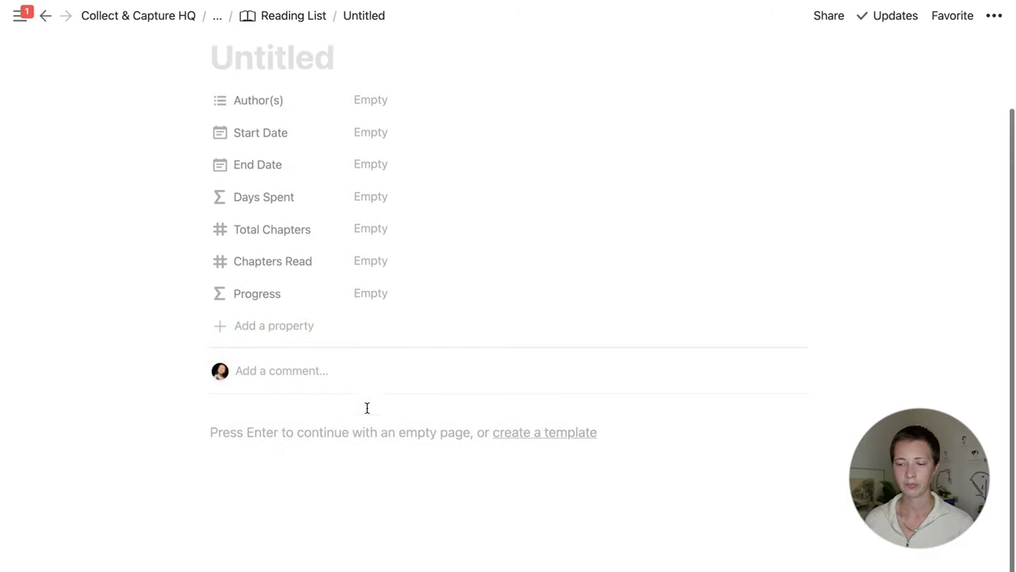
click(286, 330)
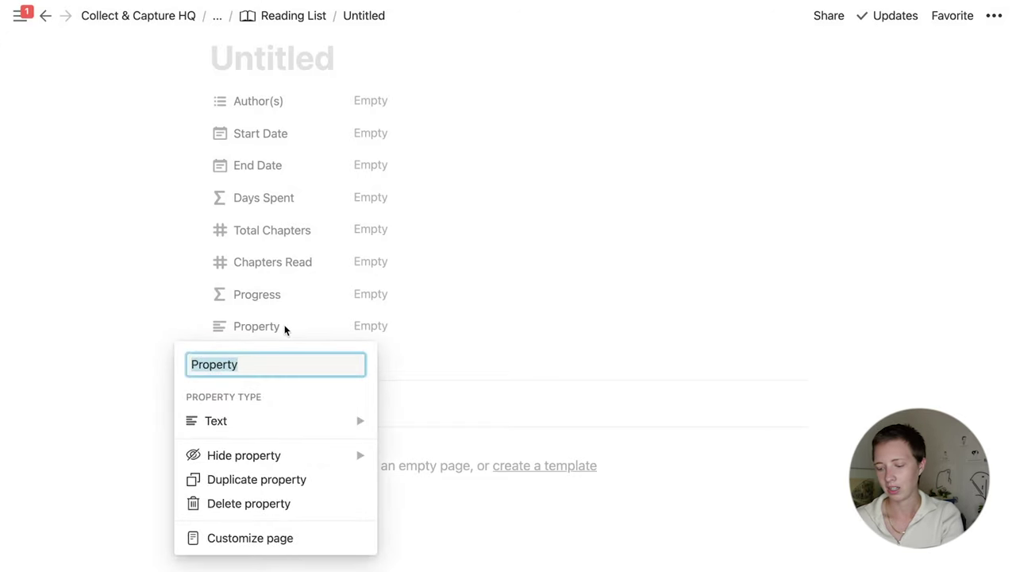
text(Rating)
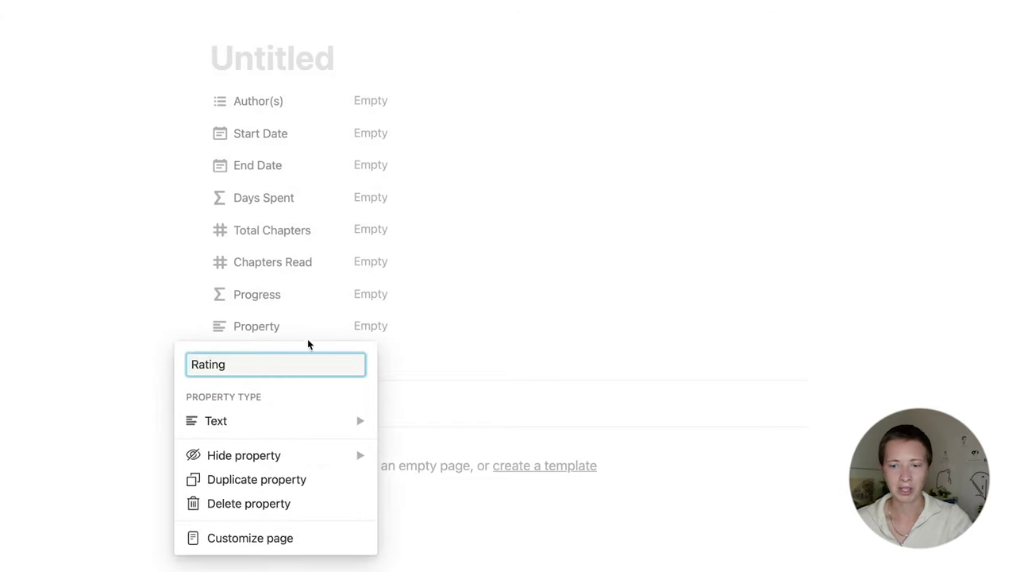
mouse_move(336, 420)
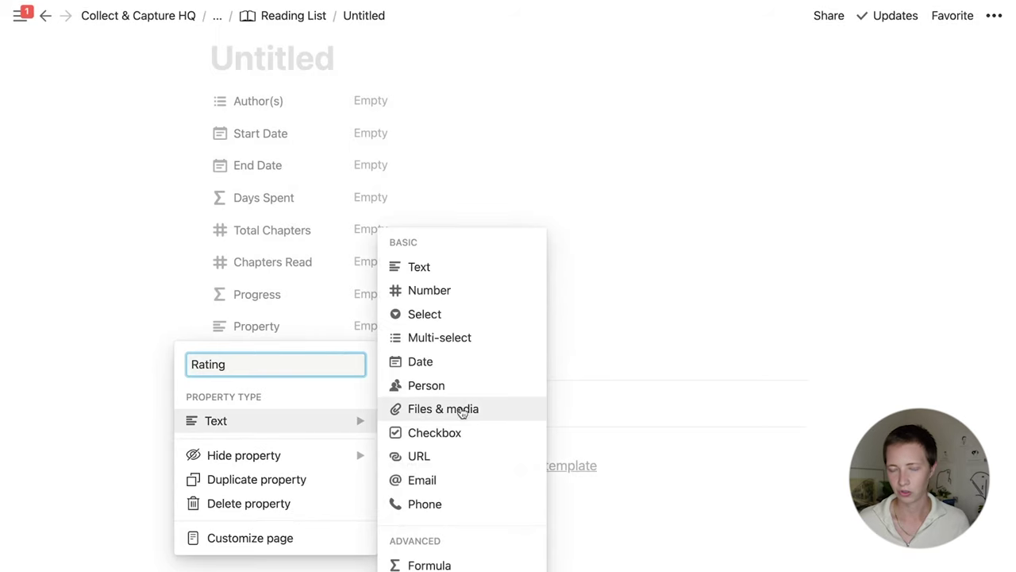
click(432, 316)
Add a Files & media property named Cover below Rating.
scroll(431, 324, down, 1)
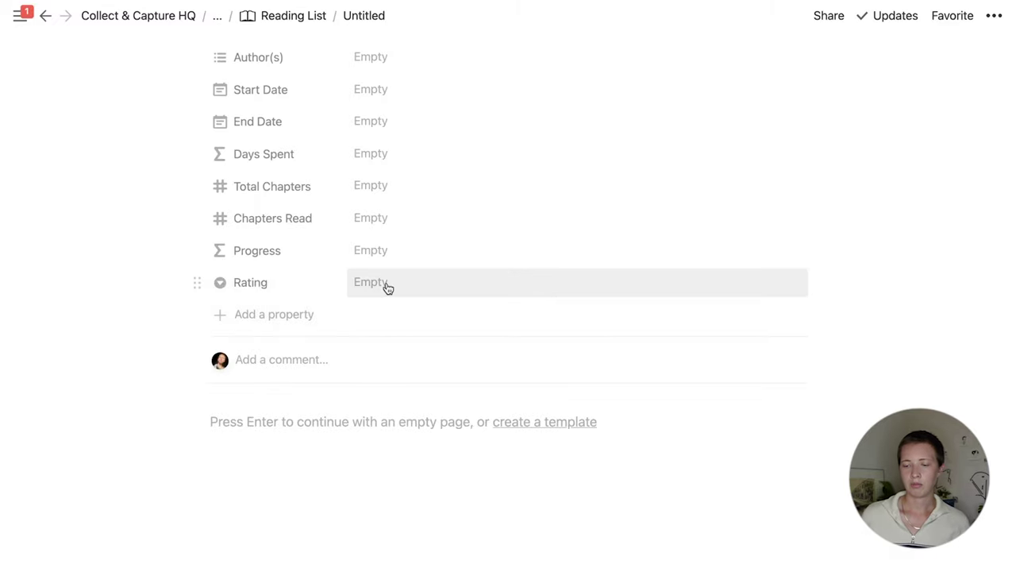
scroll(323, 302, up, 1)
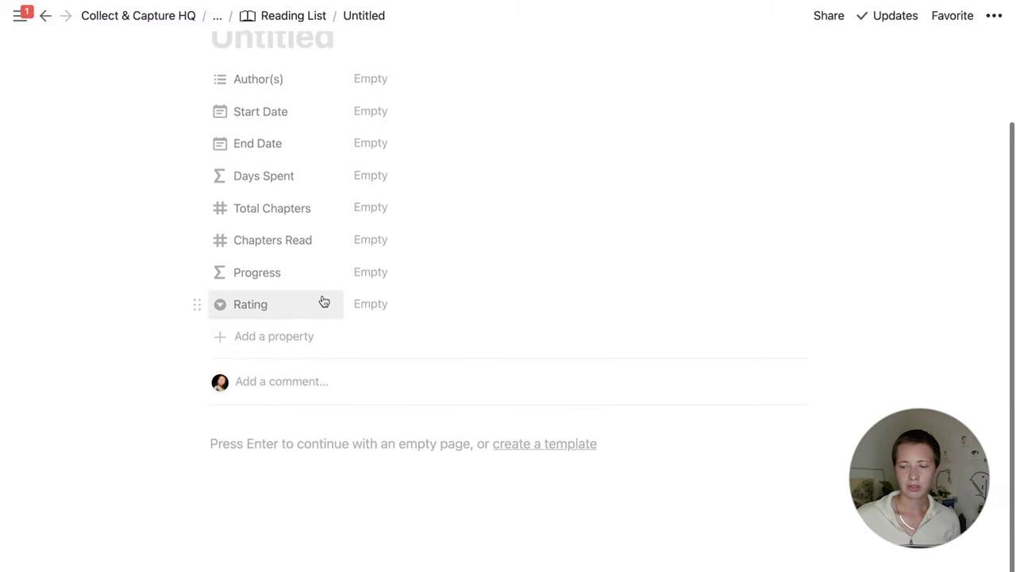
click(313, 339)
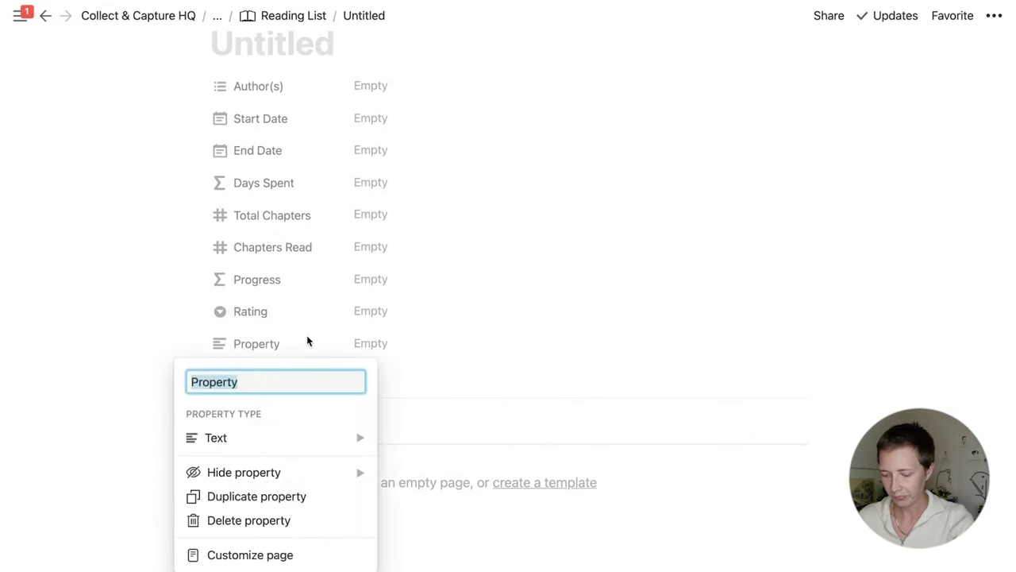
text(Cover)
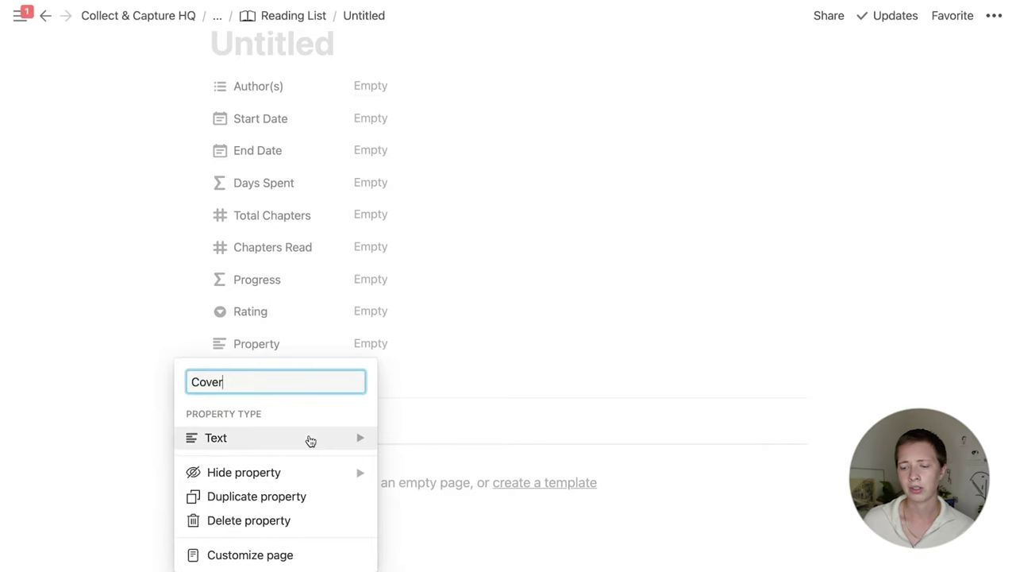
mouse_move(310, 440)
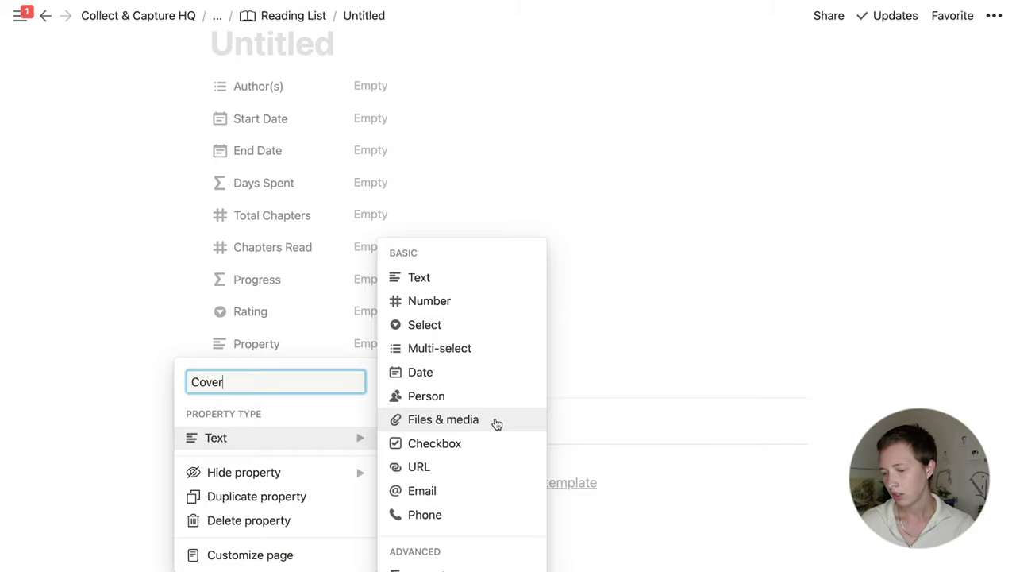
click(496, 422)
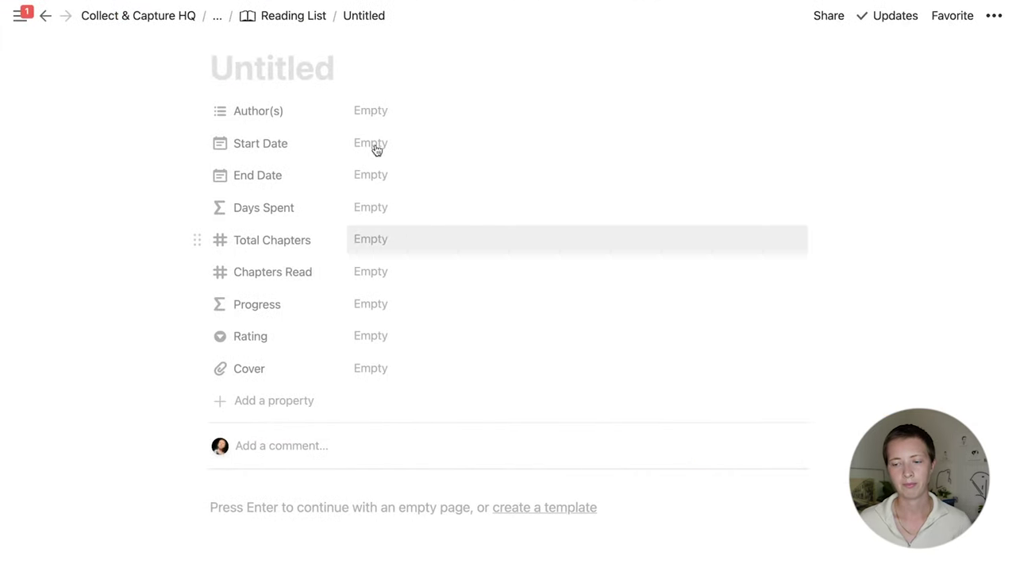
Return to the Notion Reading List page and open the Reading List database as a full page.
click(218, 17)
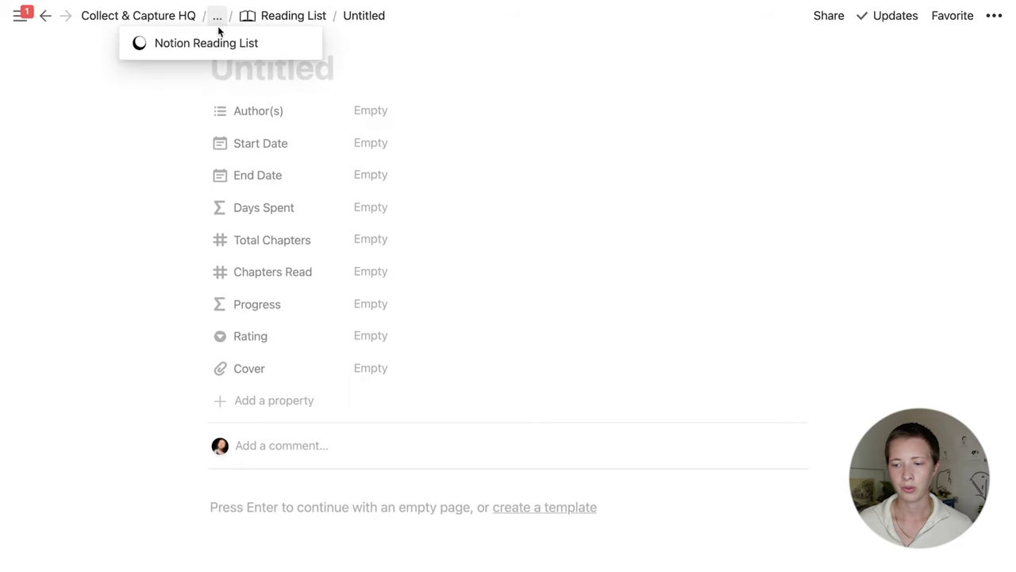
click(216, 44)
scroll(277, 249, down, 1)
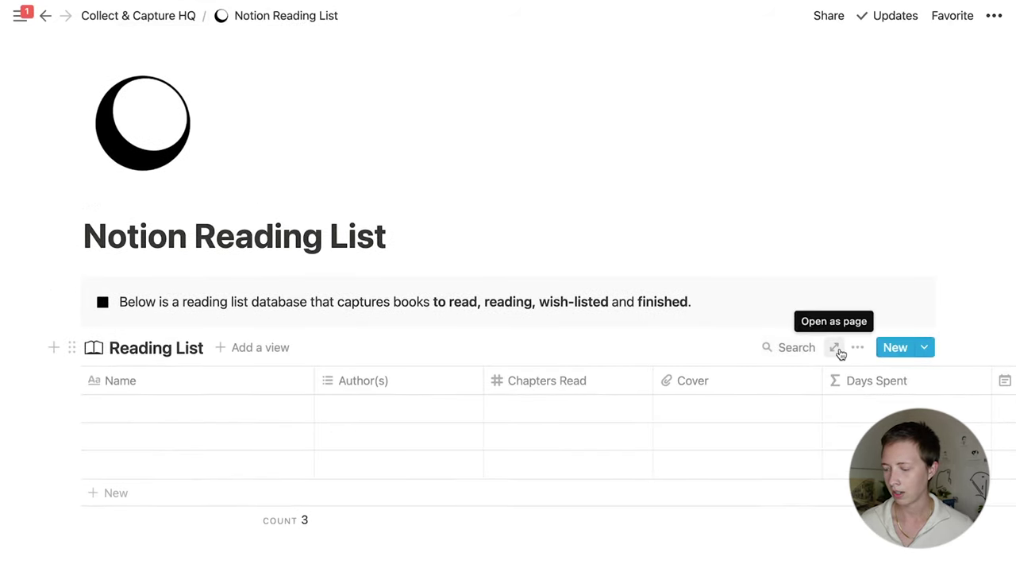
click(838, 349)
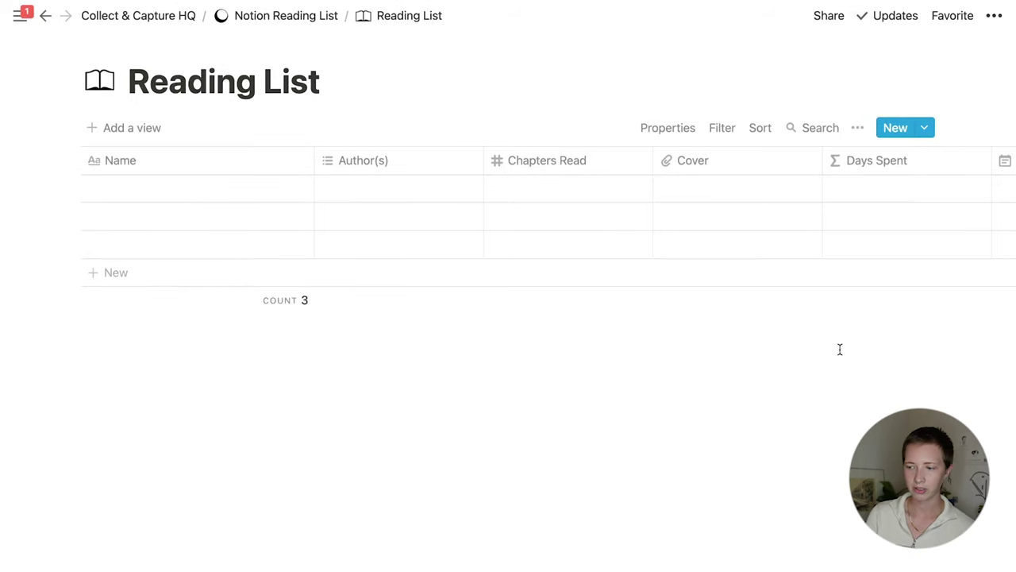
Switch to the Google Sheets book data and examine its titles, total chapters, authors and cover links.
key(super+Tab)
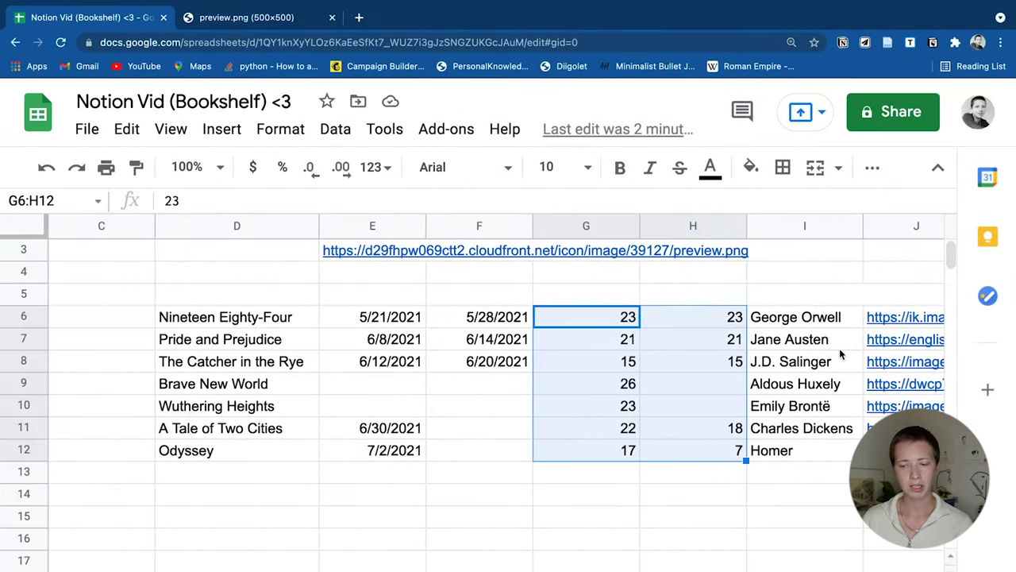
click(233, 320)
drag(231, 400, 228, 457)
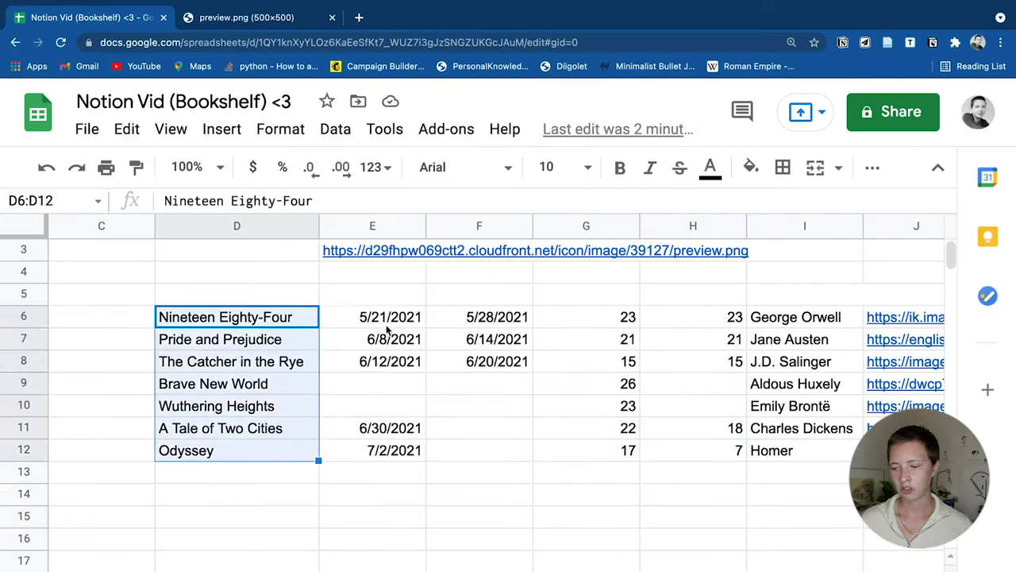
drag(616, 320, 605, 442)
scroll(709, 413, right, 2)
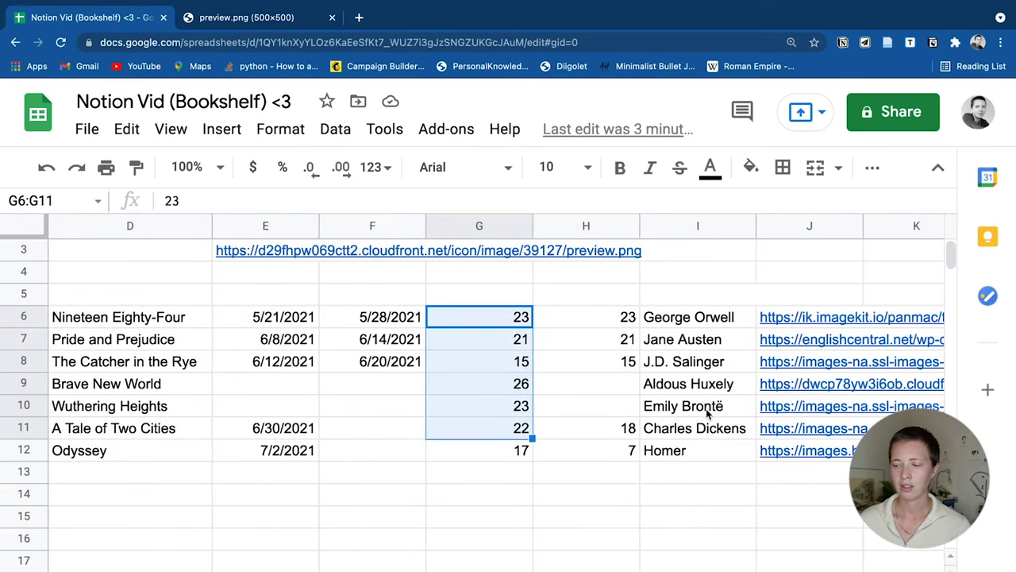
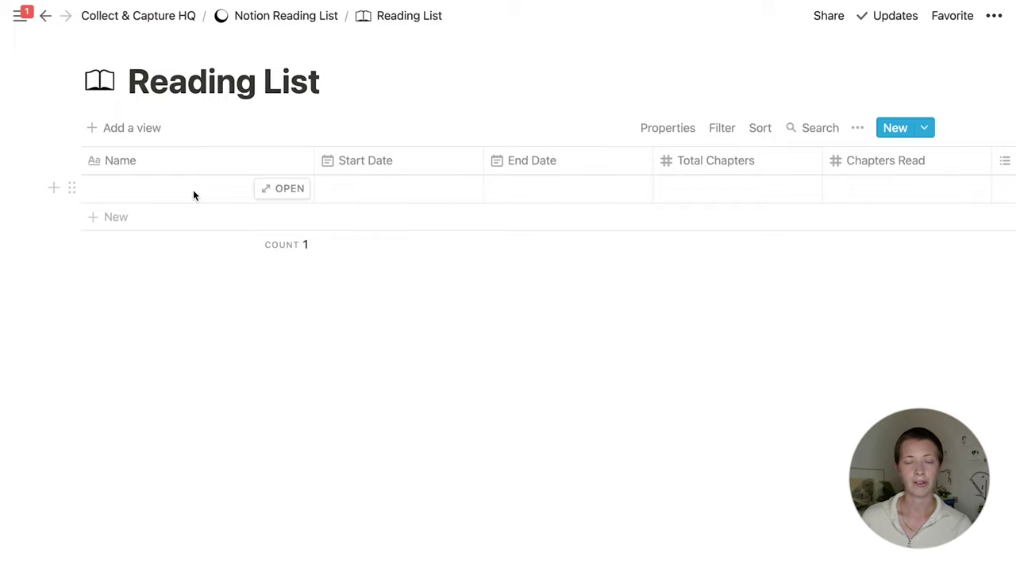
Copy all book rows, from titles through cover links, from Google Sheets and paste them into Notion starting at the empty Name cell.
click(193, 195)
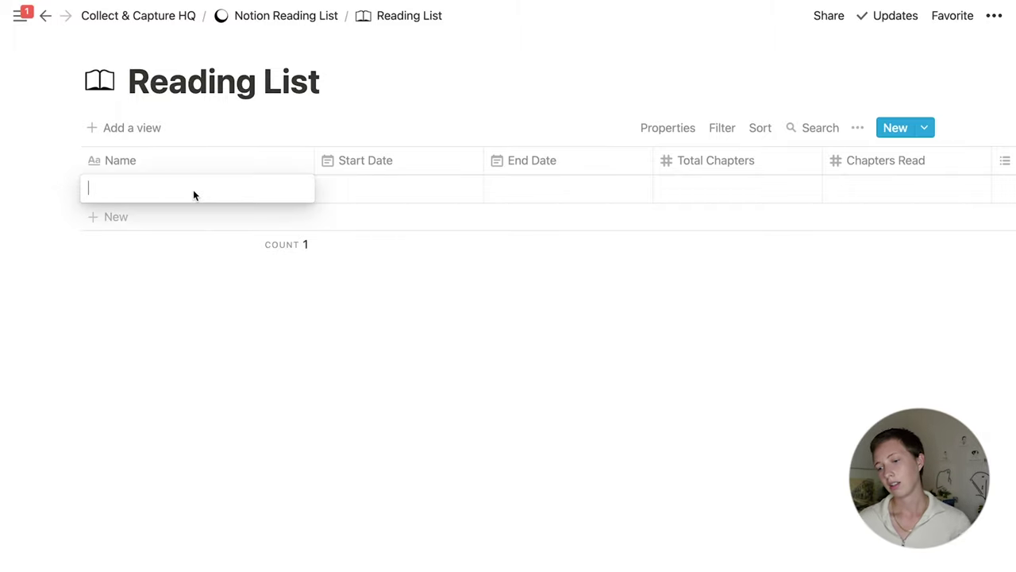
key(Escape)
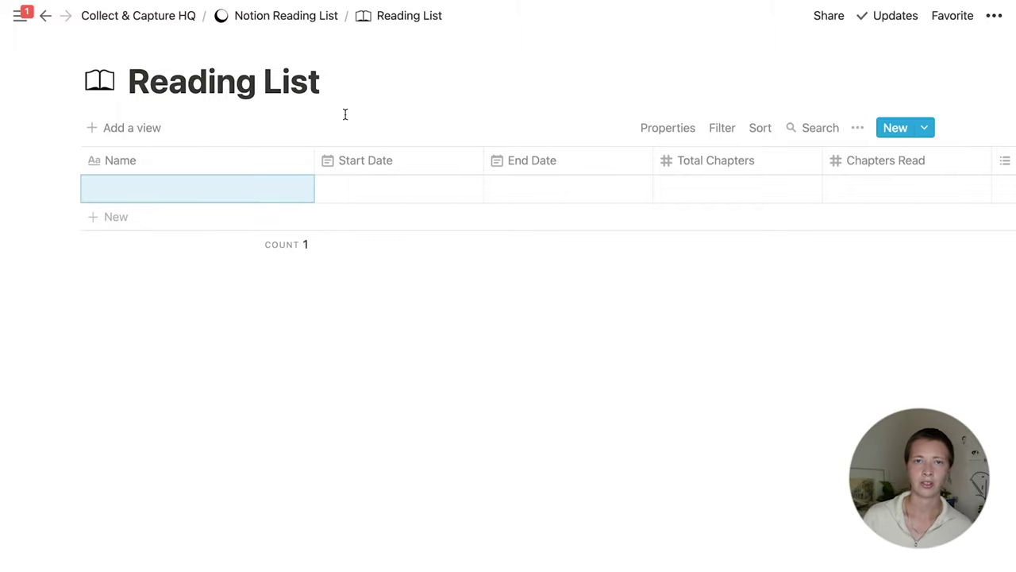
key(ctrl+Left)
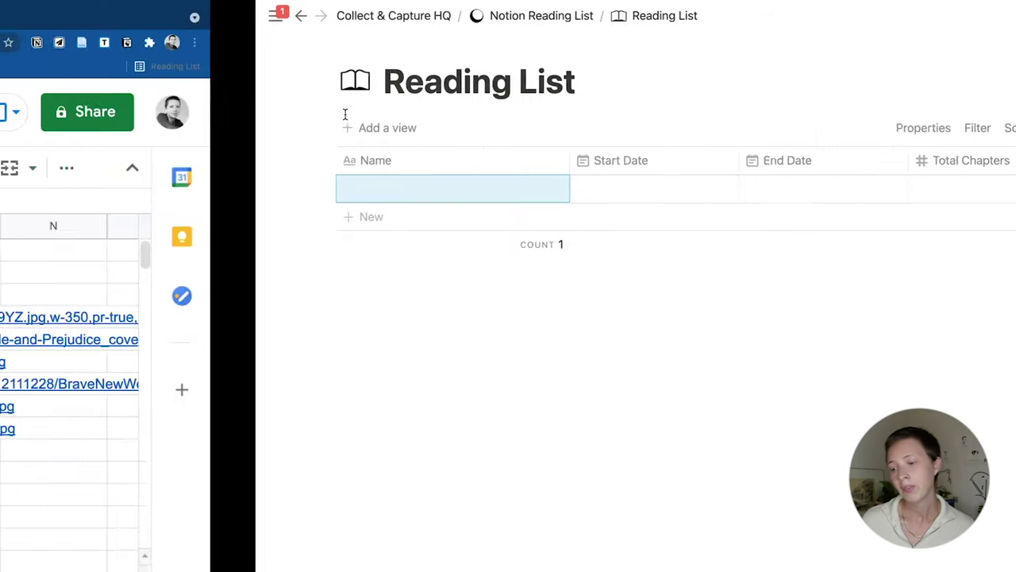
scroll(330, 389, left, 10)
scroll(330, 388, right, 5)
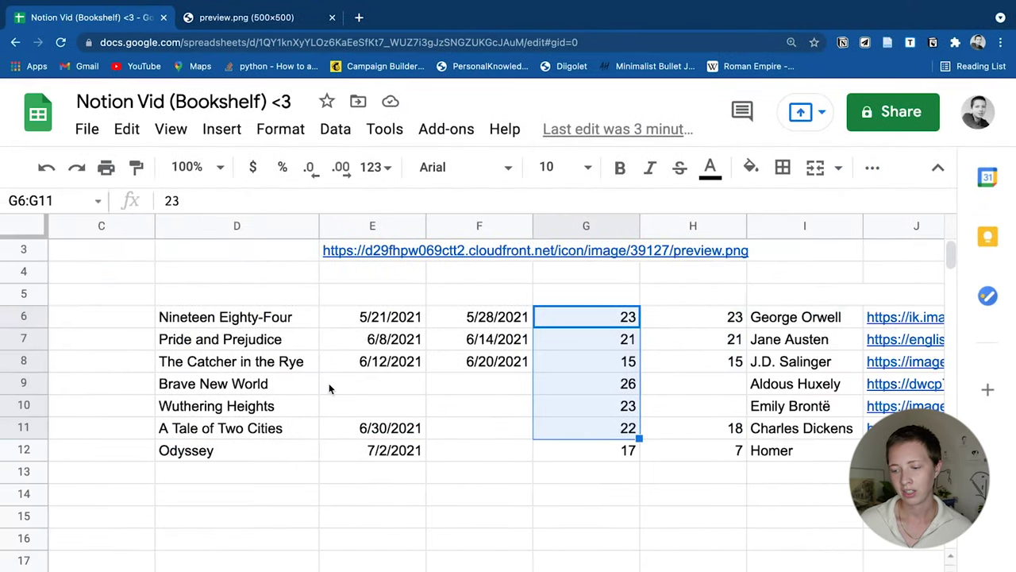
drag(142, 323, 814, 452)
key(super+c)
key(ctrl+Right)
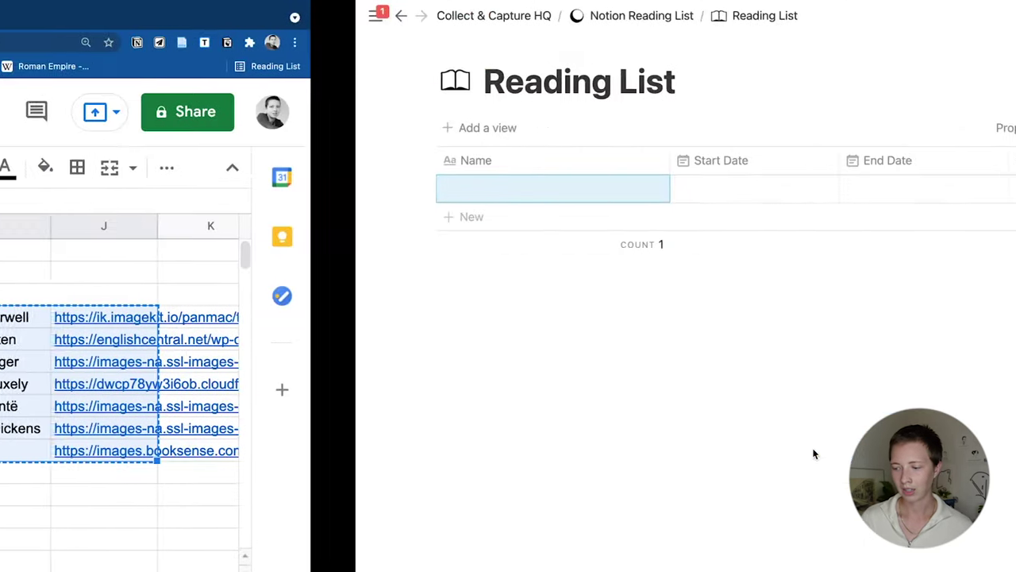
key(super+v)
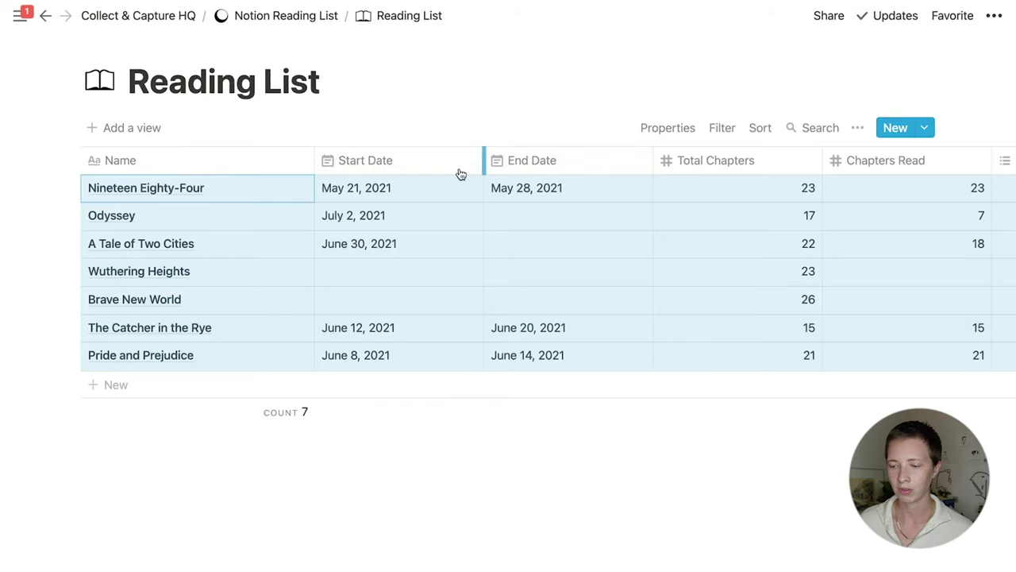
Narrow the Start Date, End Date, Total Chapters, Chapters Read and Author(s) columns to fit their contents.
drag(483, 172, 415, 165)
drag(580, 169, 513, 166)
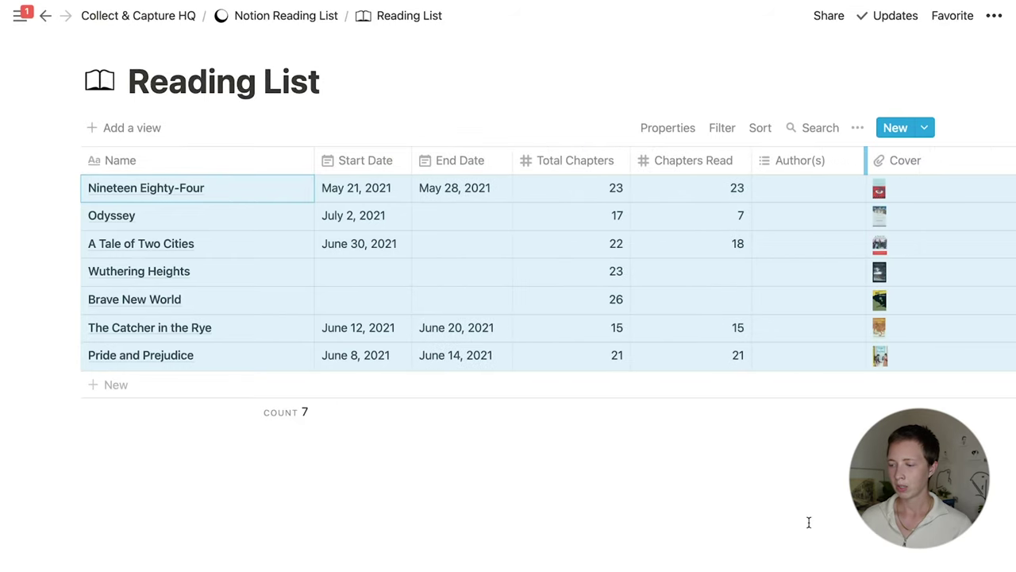
click(810, 515)
Open the Cover cell of Nineteen Eighty-Four to view its book cover image.
scroll(898, 304, right, 3)
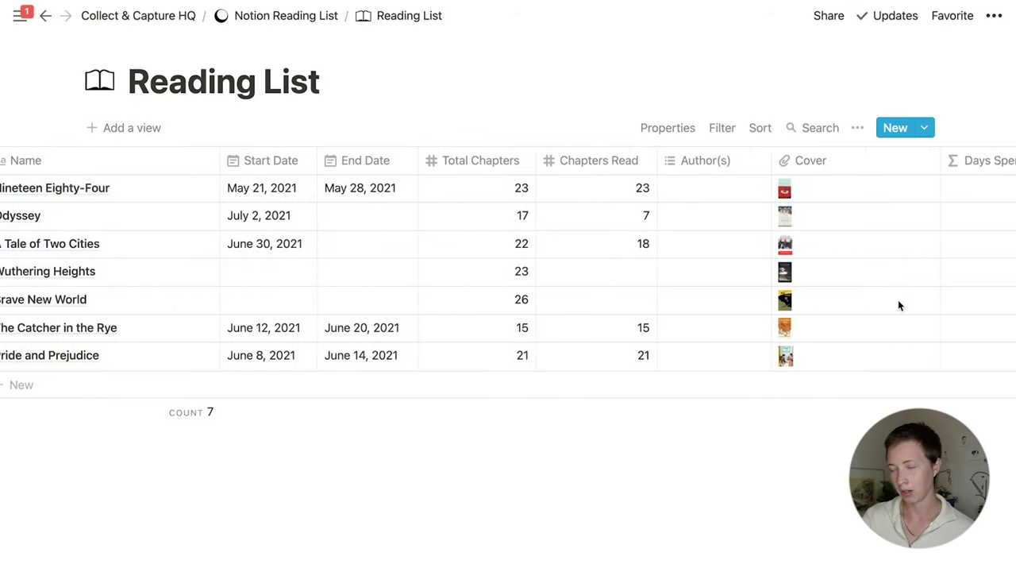
scroll(899, 302, right, 3)
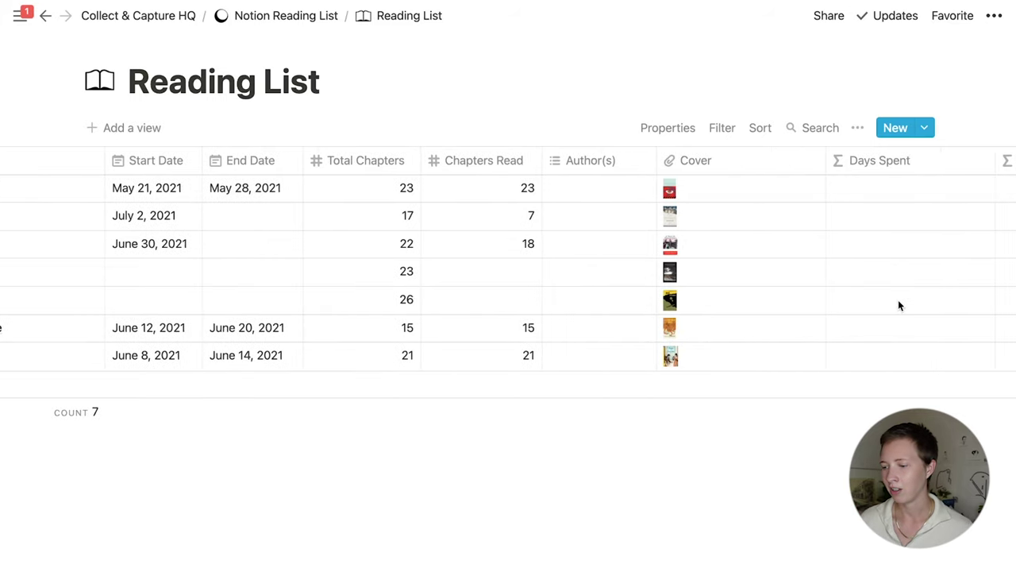
click(686, 191)
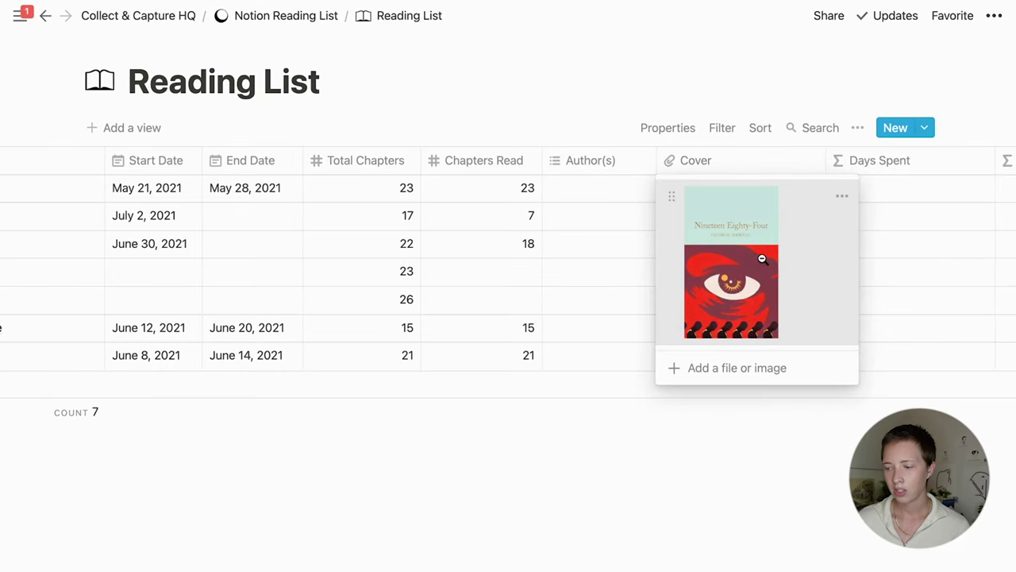
View the Nineteen Eighty-Four cover image enlarged, and close it together with the Cover cell.
click(761, 258)
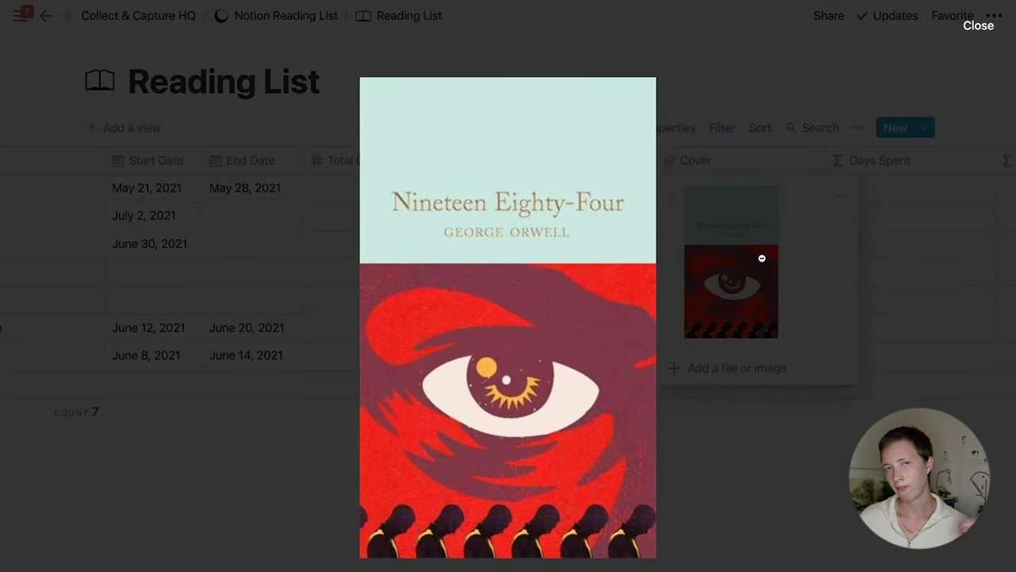
key(Escape)
key(Escape)
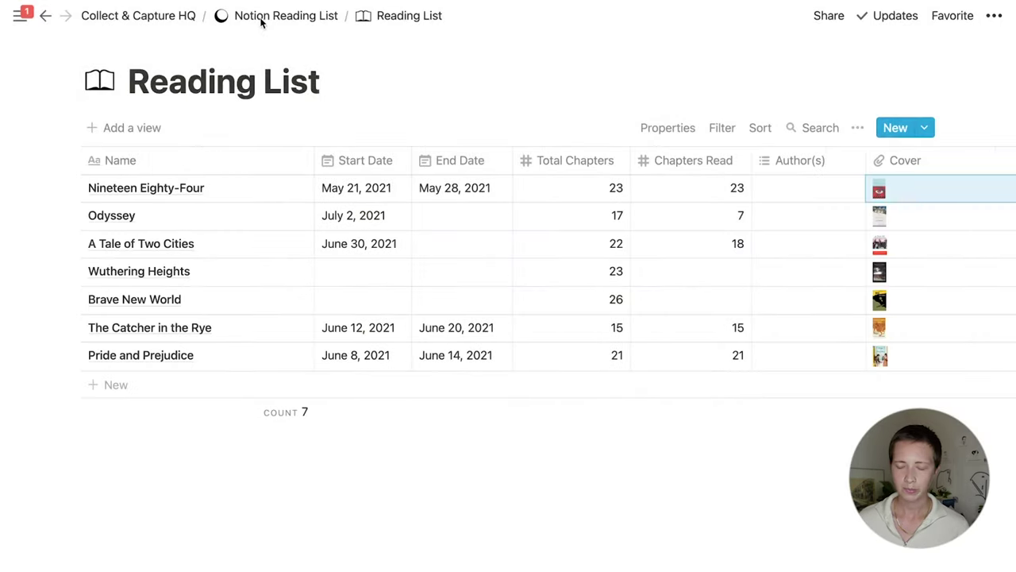
Return to the parent Notion Reading List page and narrow the Name column of the Reading List table.
click(260, 18)
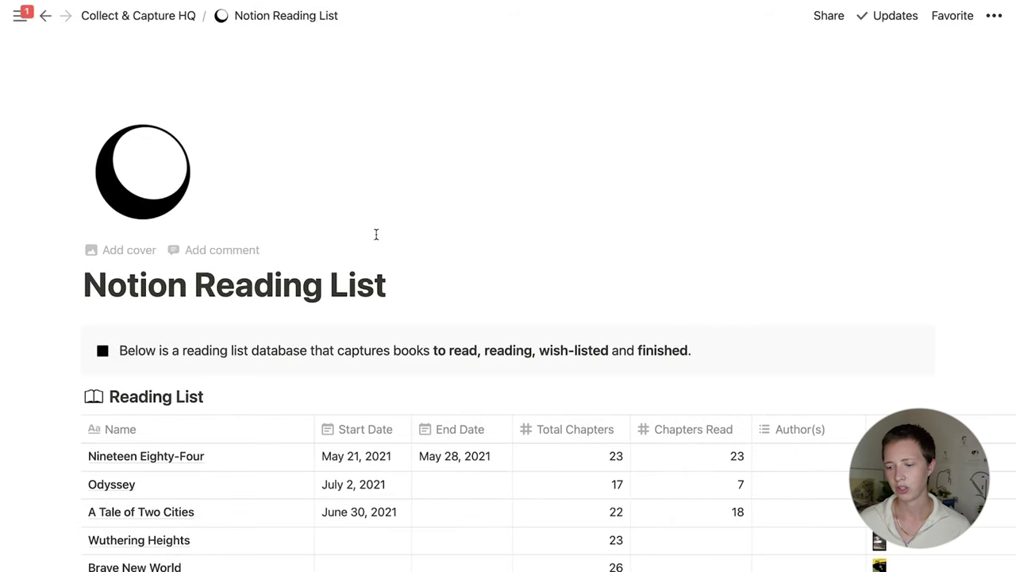
scroll(357, 230, down, 5)
drag(316, 221, 239, 221)
scroll(764, 226, right, 2)
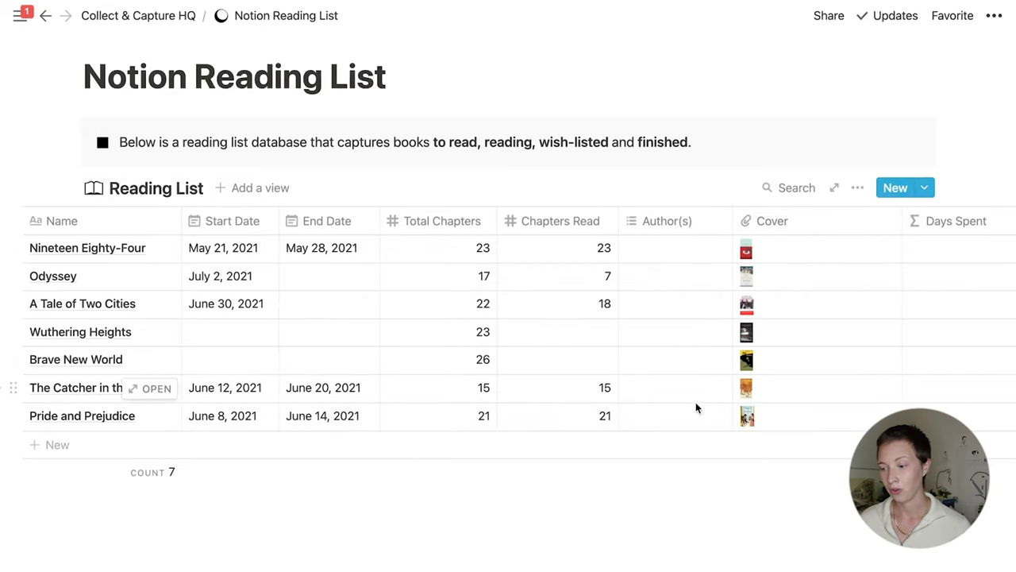
Change the Author(s) property type to Text and back to Multi-select so the pasted author names turn into tags.
click(657, 227)
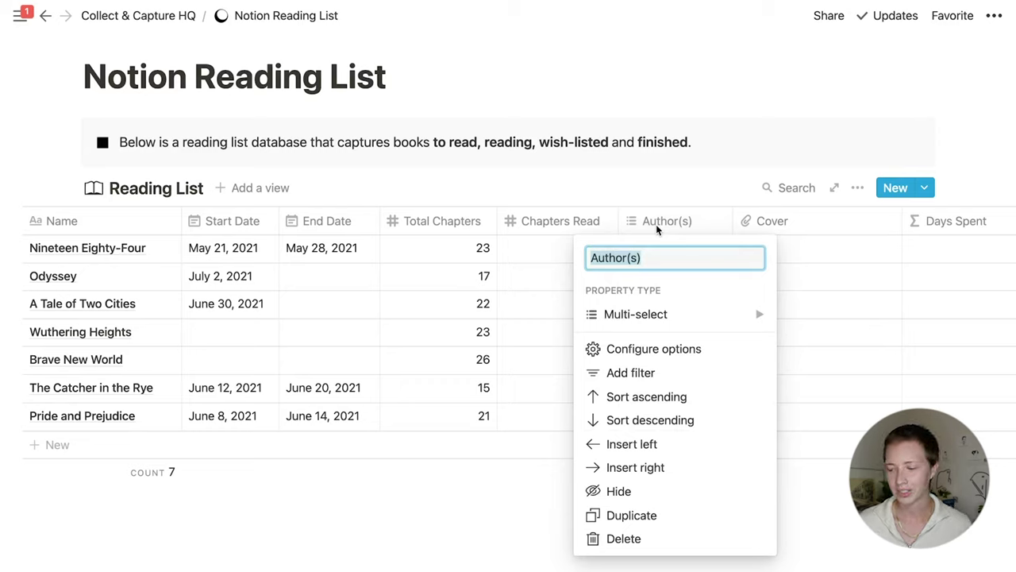
mouse_move(656, 322)
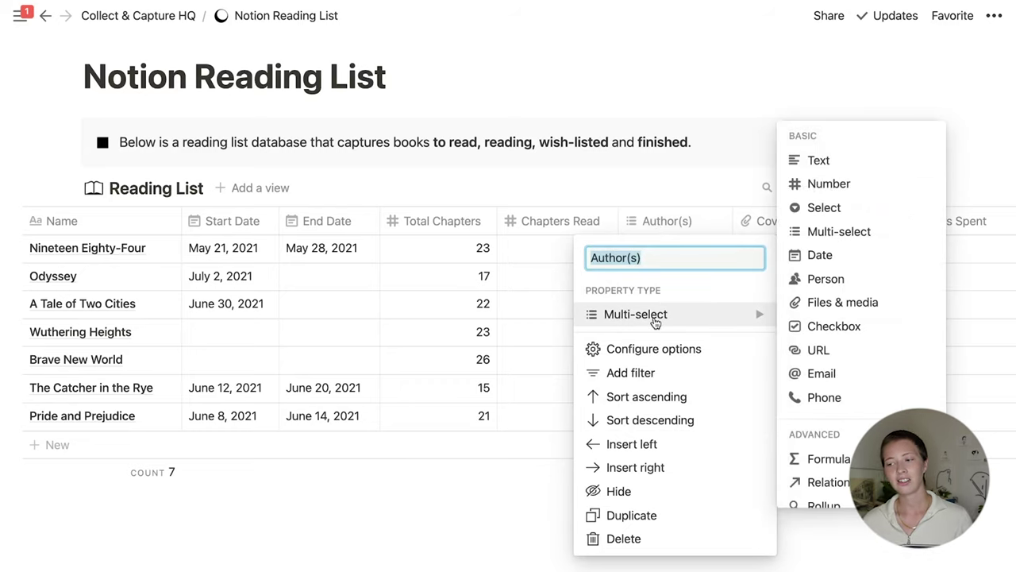
click(830, 161)
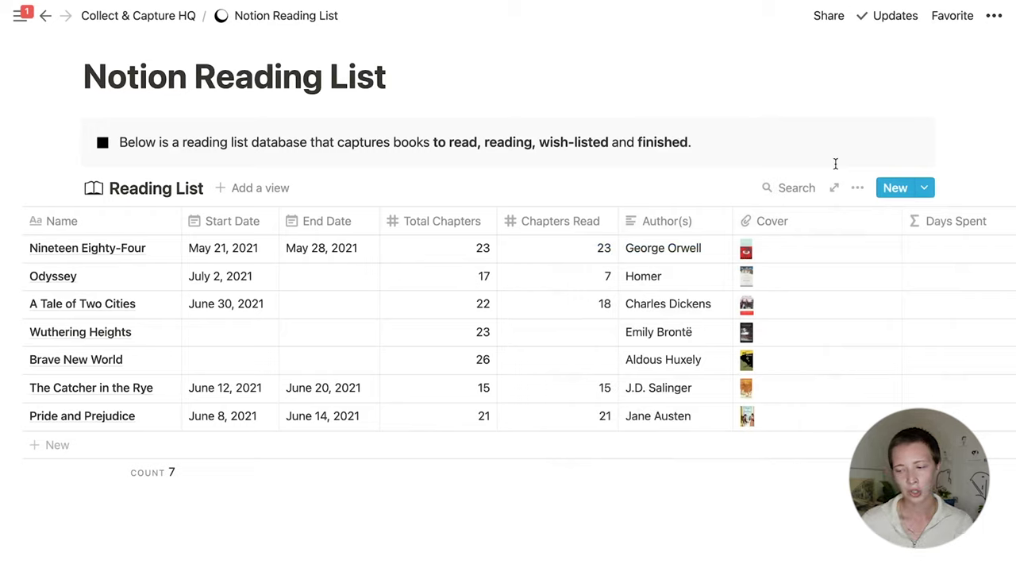
click(665, 220)
mouse_move(706, 332)
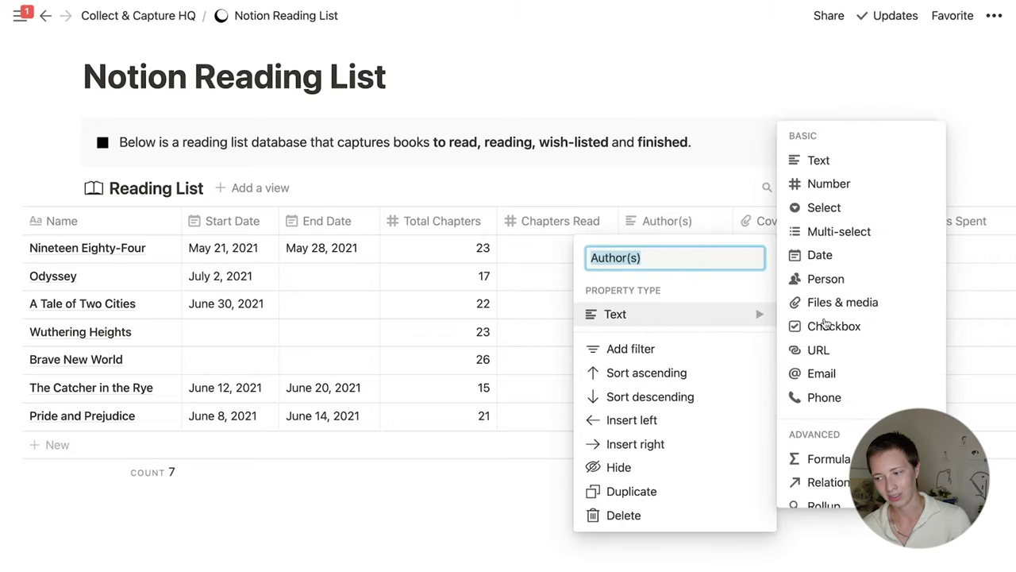
click(834, 232)
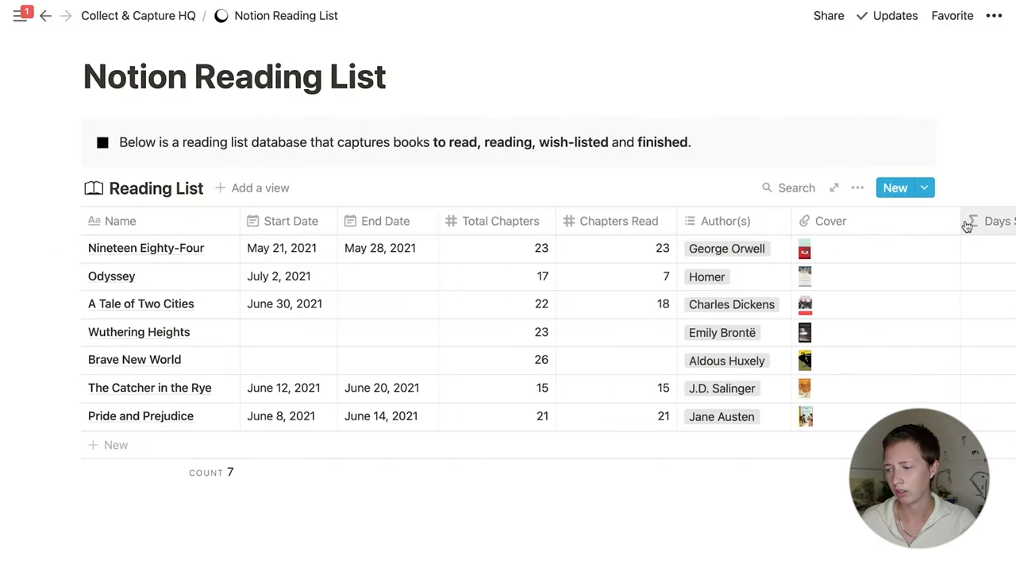
Narrow the Cover column and hide the Days Spent, Progress and Rating properties in the table.
drag(961, 220, 942, 223)
click(881, 226)
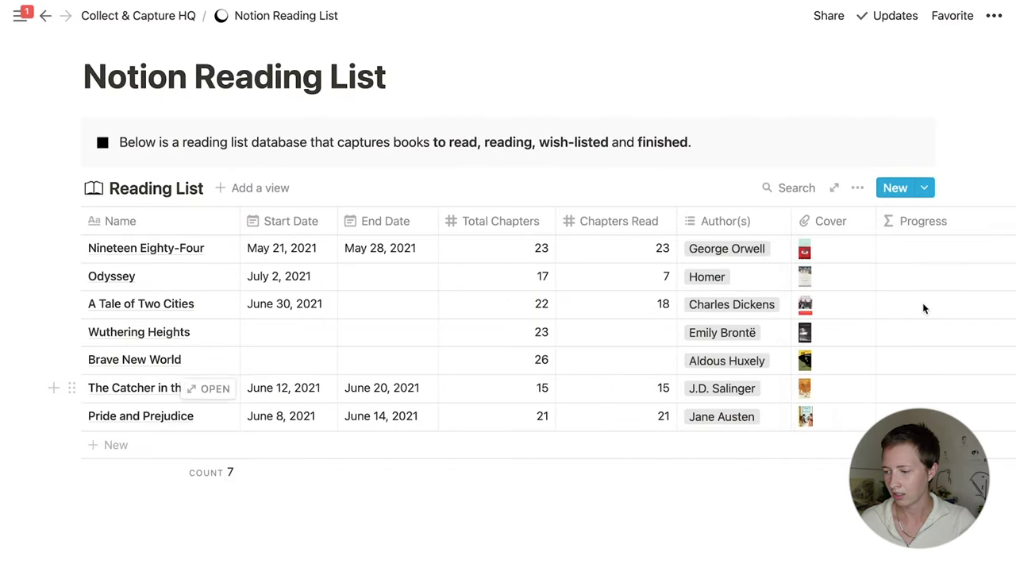
click(915, 233)
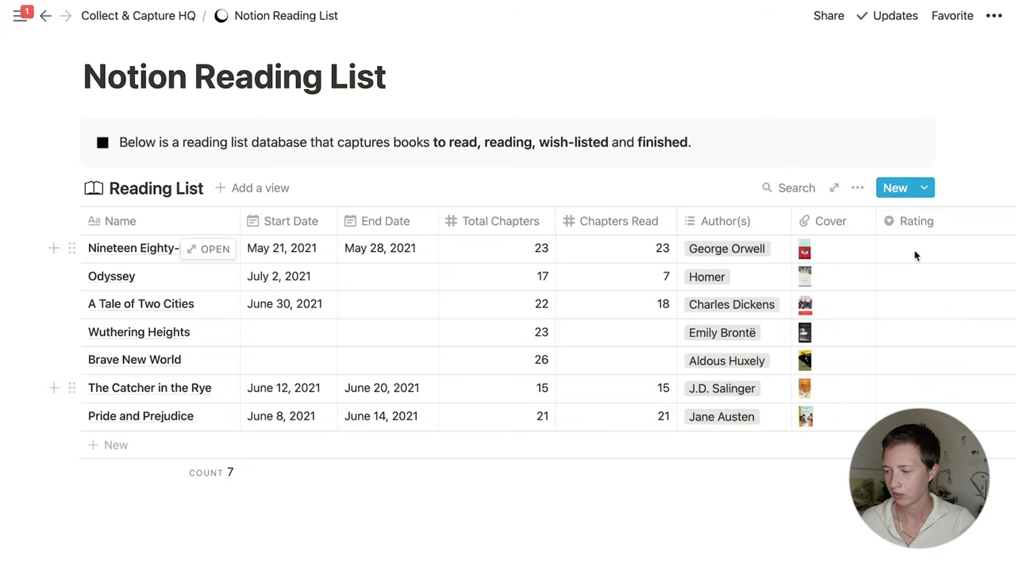
click(914, 227)
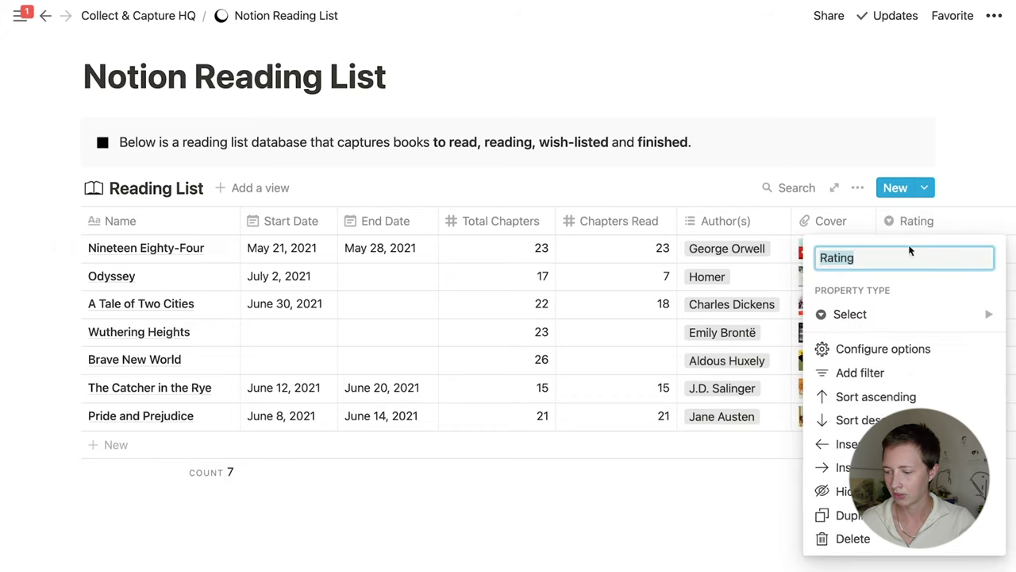
click(853, 491)
Add three empty text blocks between the callout and the Reading List database.
scroll(655, 158, up, 1)
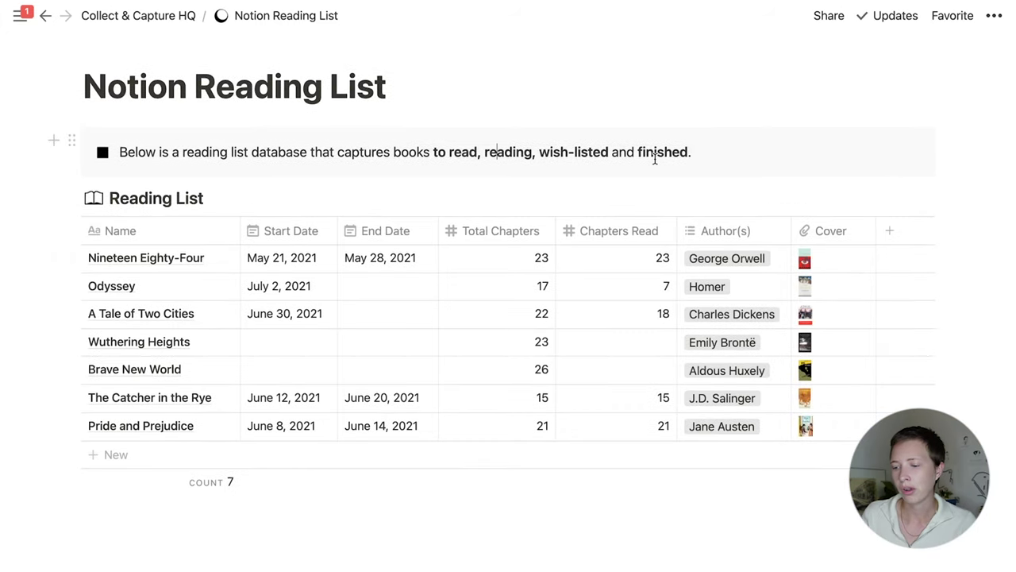
key(Return)
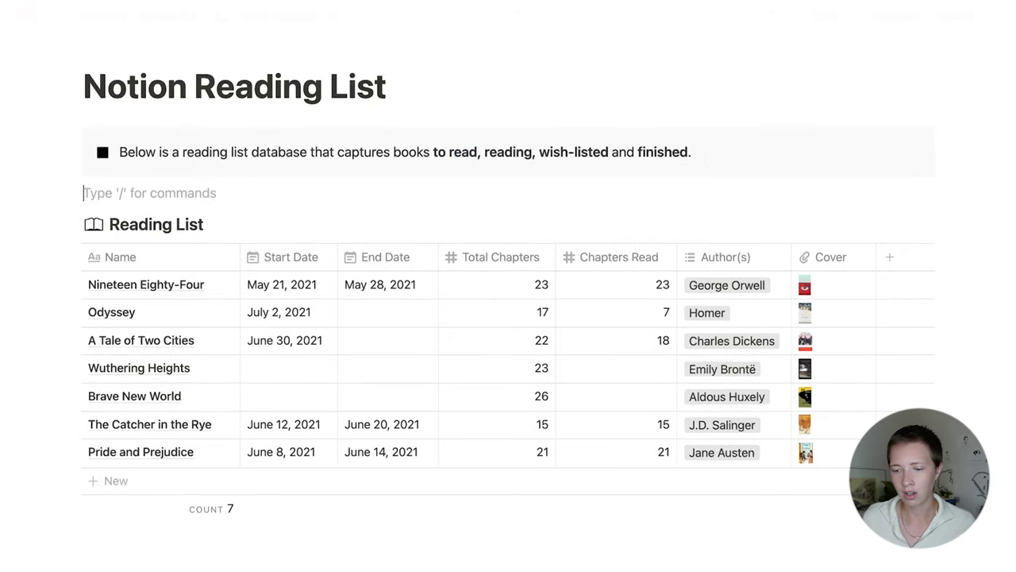
key(Return)
key(Return)
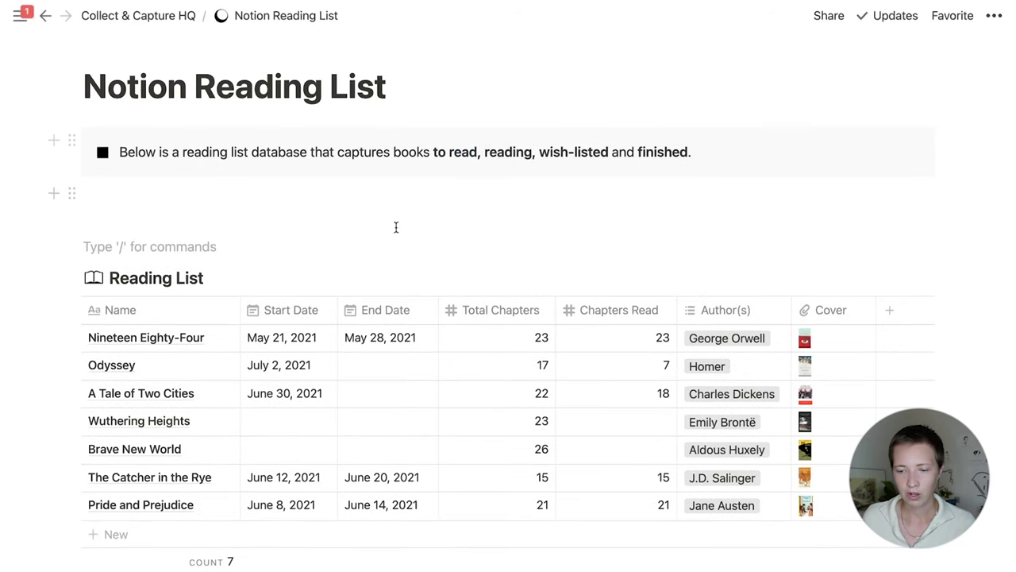
click(150, 197)
click(137, 218)
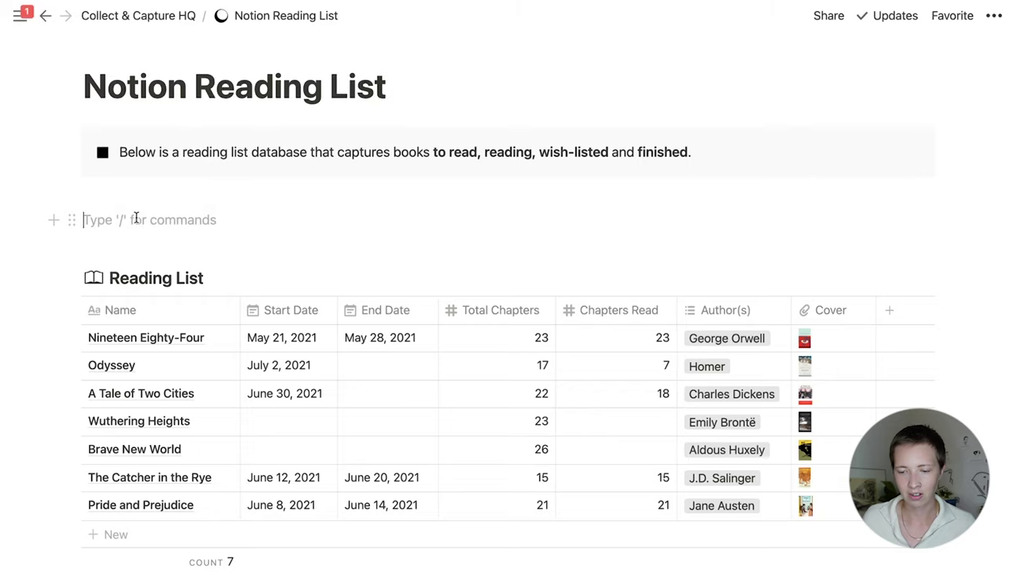
Lay out two columns below the callout, with the Reading List database in the right one and a narrower left one.
drag(70, 221, 942, 195)
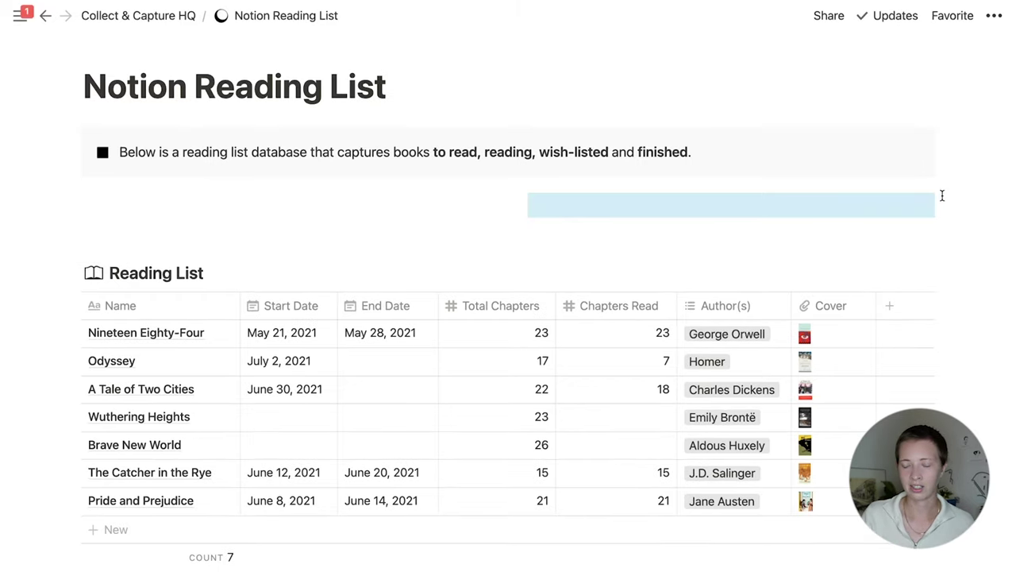
click(640, 208)
drag(71, 273, 666, 198)
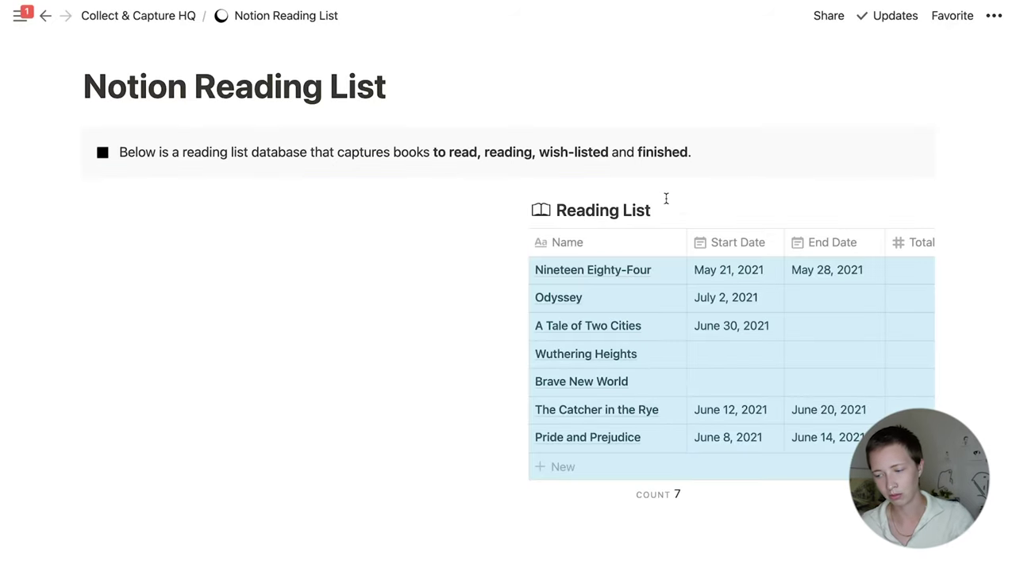
click(376, 195)
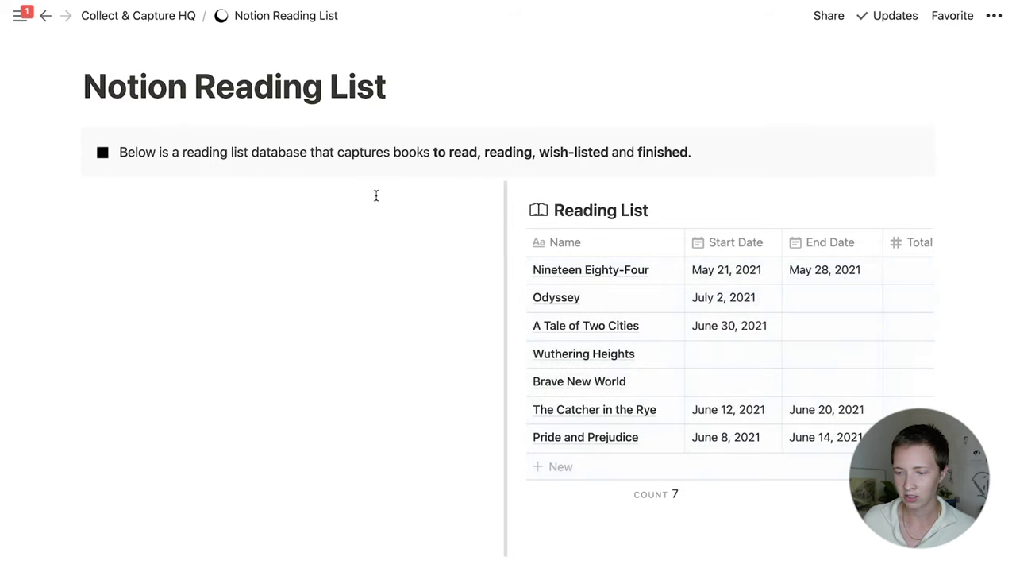
Create a linked database in the empty left column that uses the Reading List database as its source.
click(173, 207)
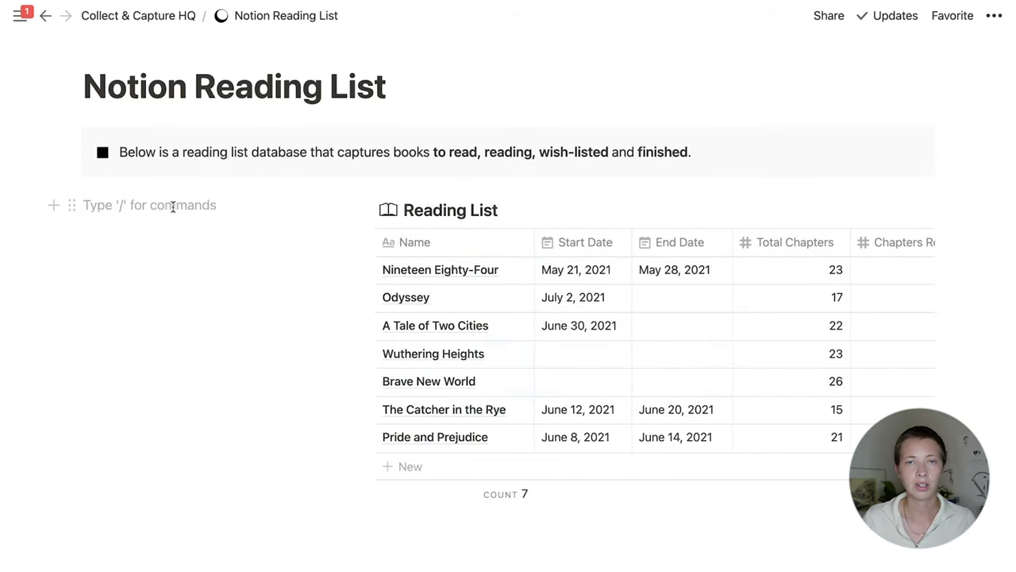
text(/)
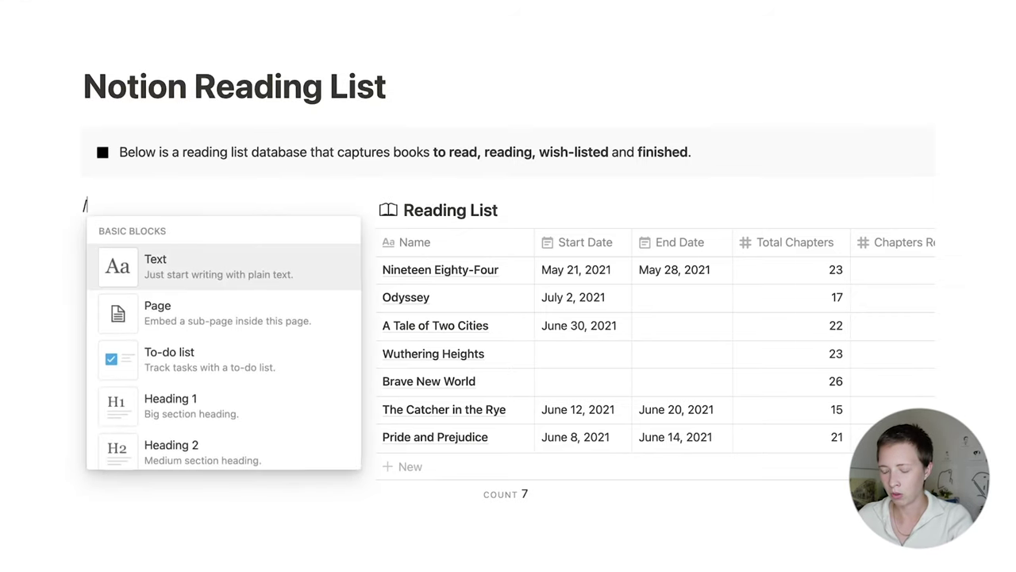
text(link)
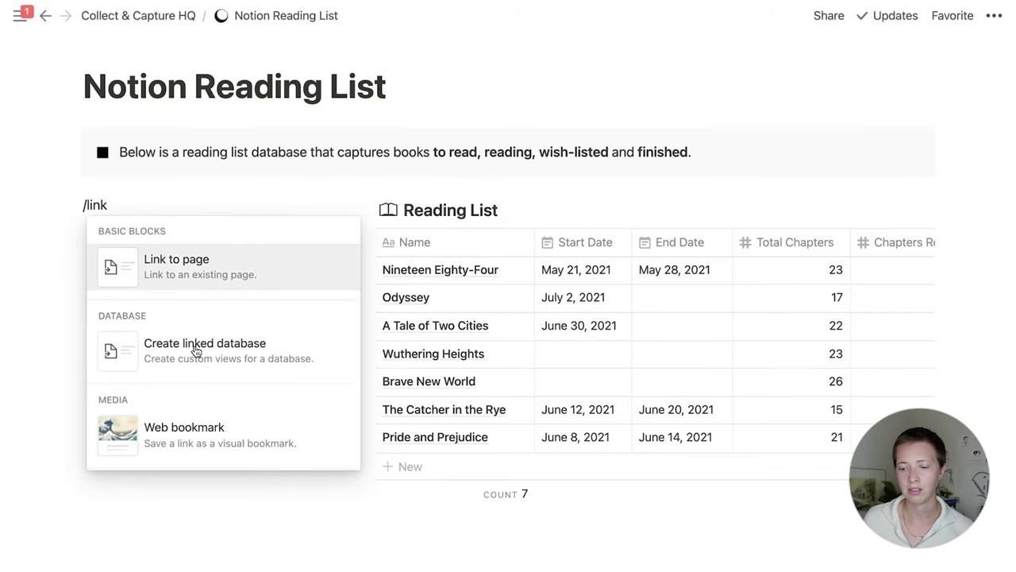
click(267, 371)
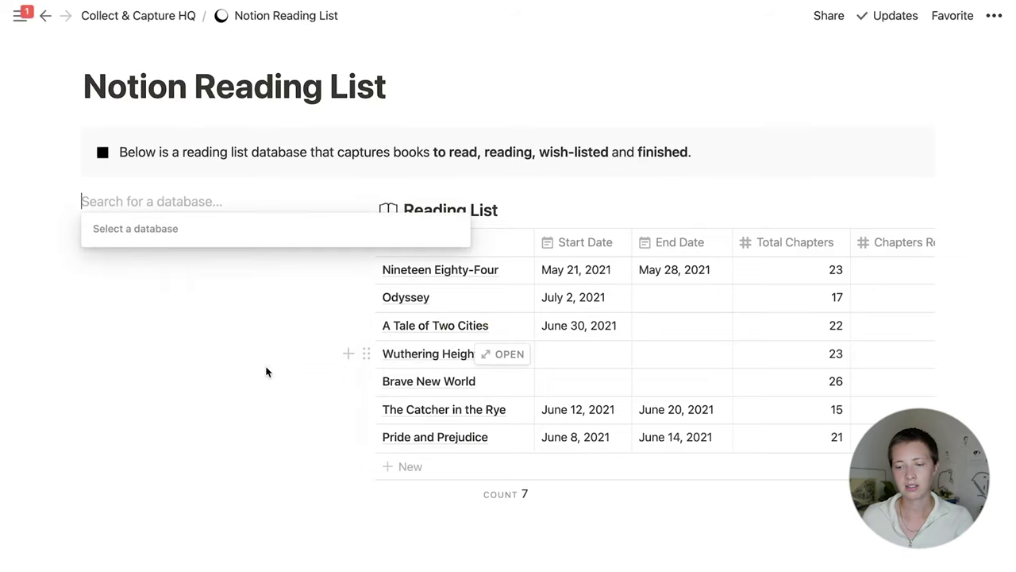
text(Read)
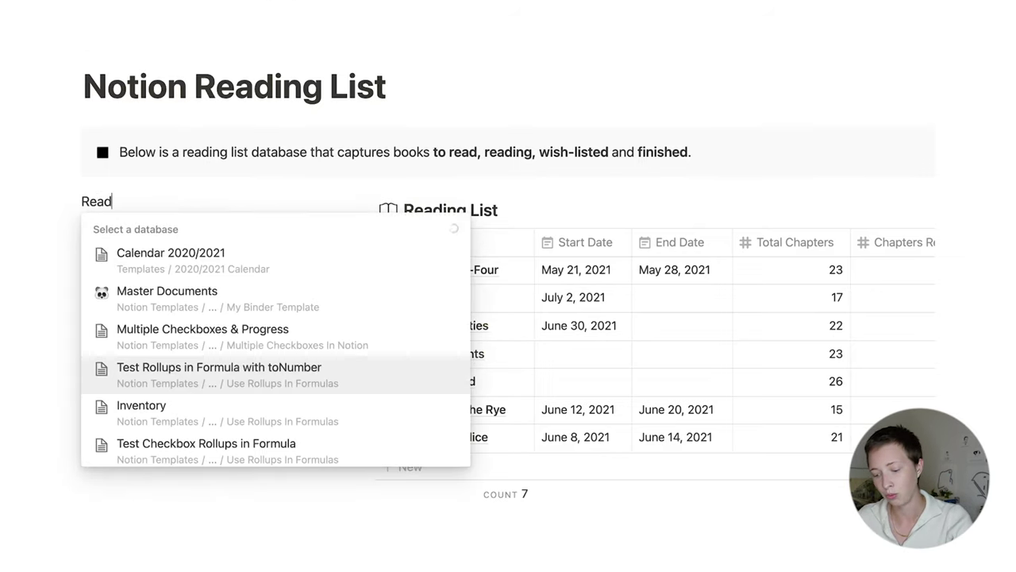
text(ling Li)
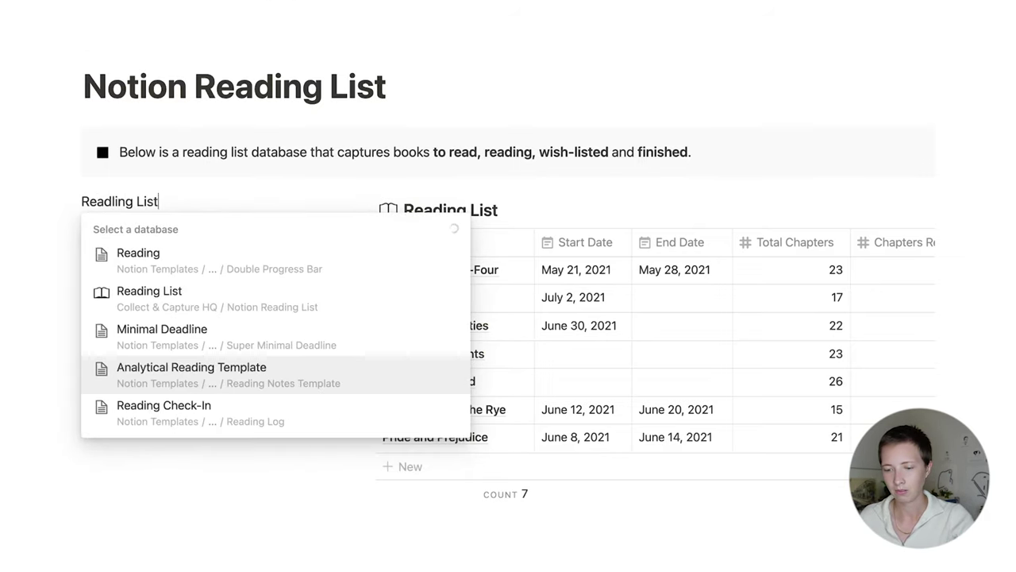
text(st)
click(215, 252)
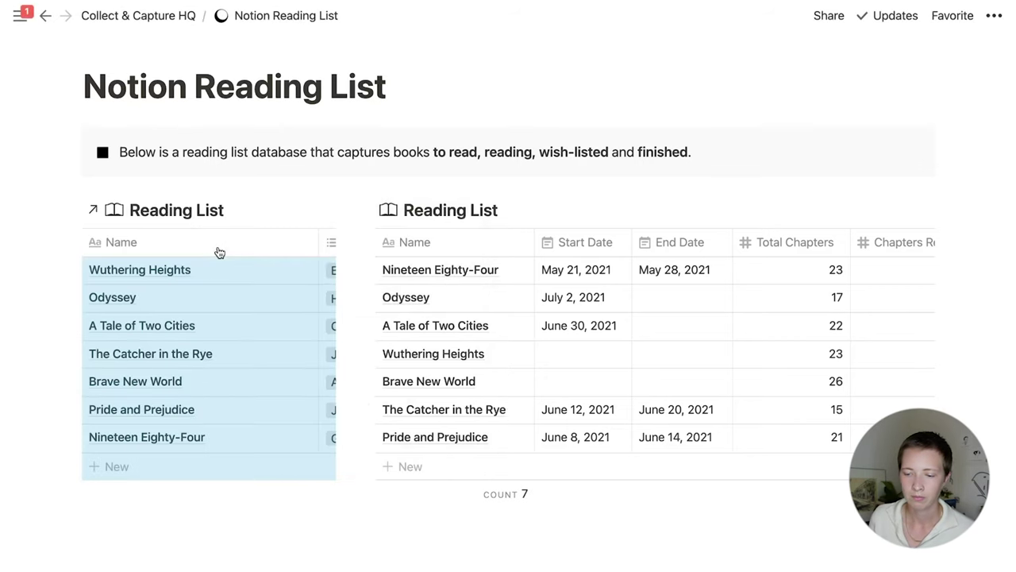
Add a List view to the linked Reading List database and delete its Table view.
click(252, 207)
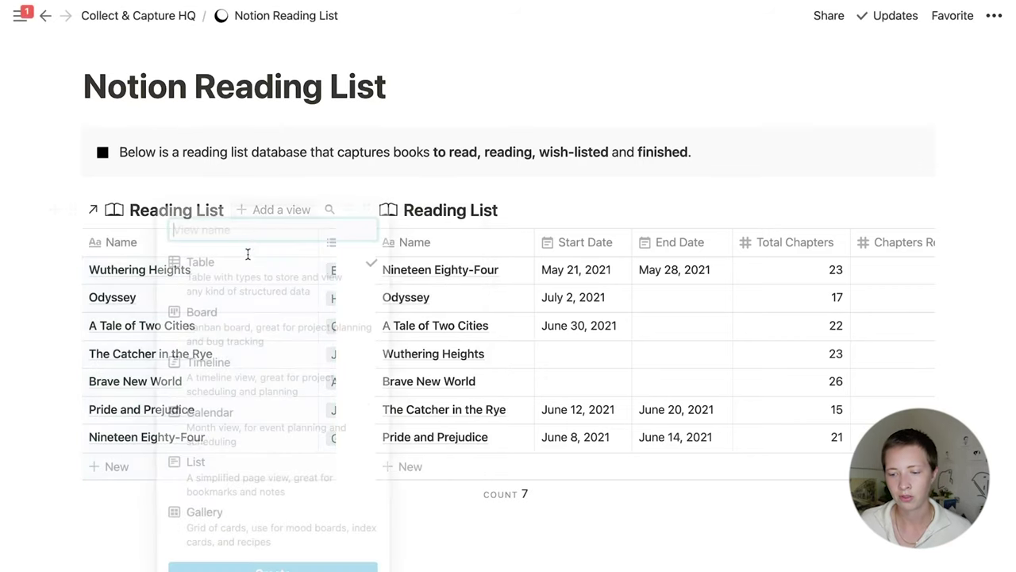
click(194, 467)
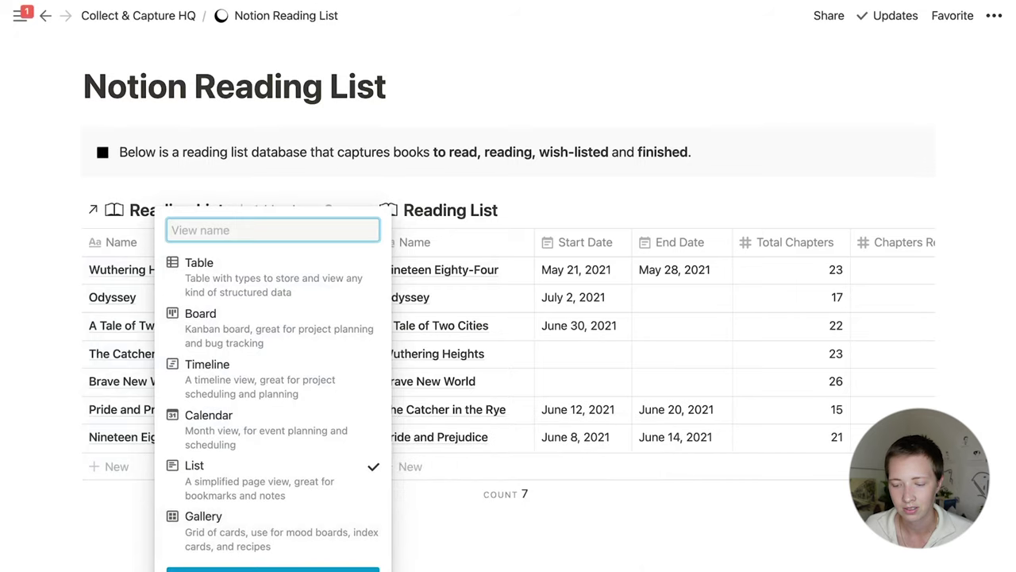
click(220, 569)
scroll(250, 209, down, 3)
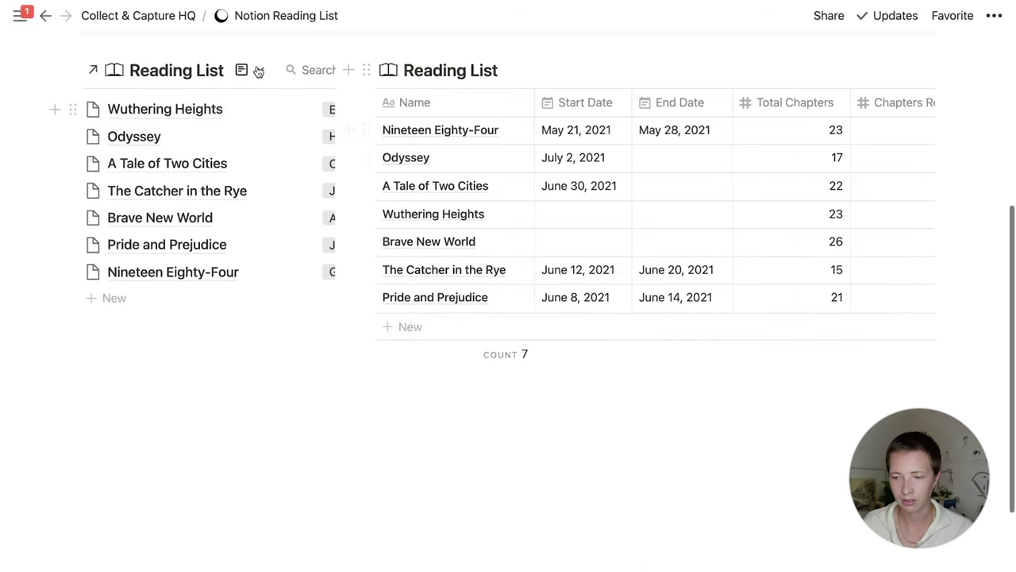
click(260, 70)
click(377, 131)
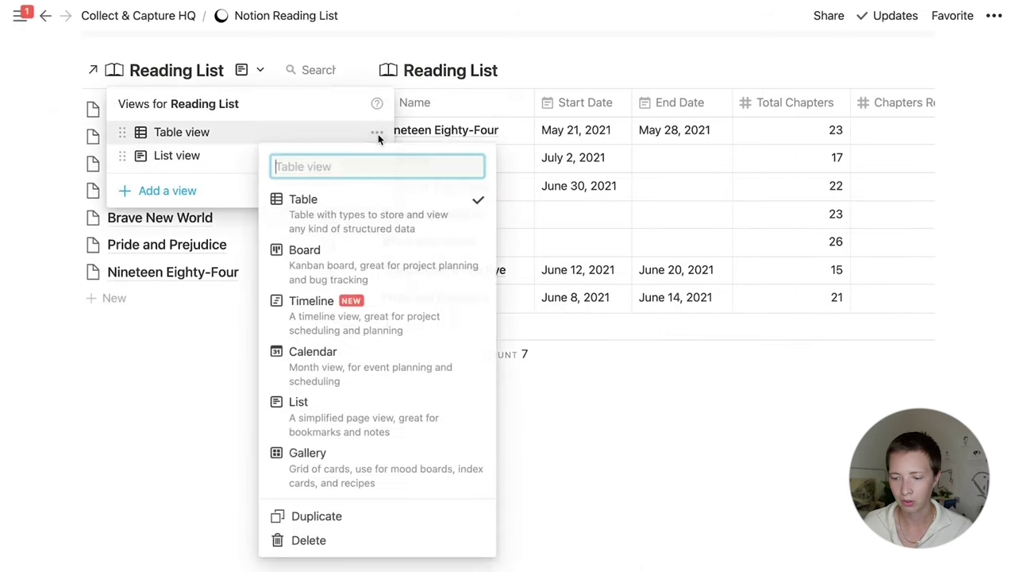
click(354, 540)
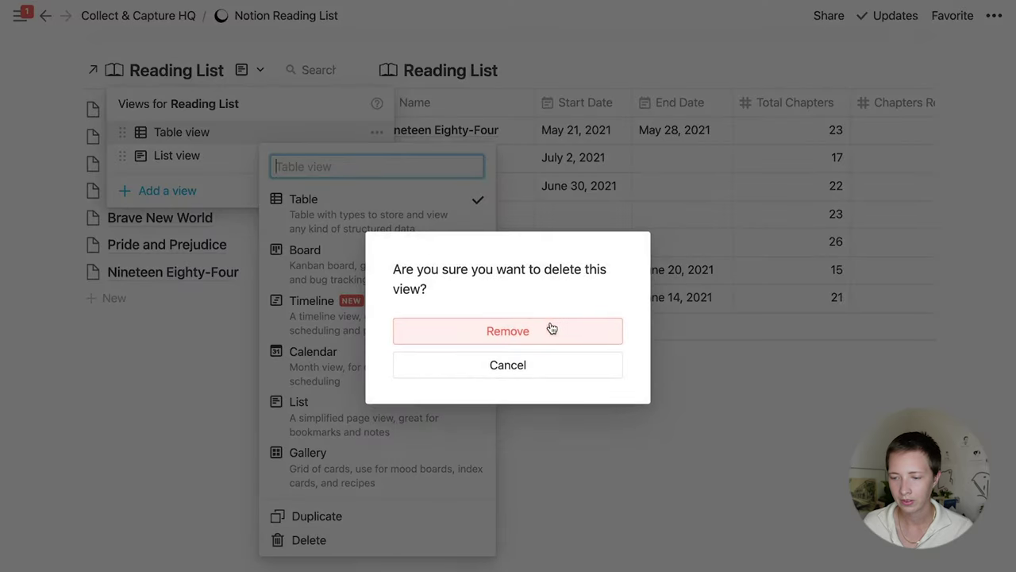
click(552, 329)
Resize the page's two columns so the linked list fits its book titles and author tags beside the full table.
scroll(318, 130, up, 2)
drag(377, 132, 456, 141)
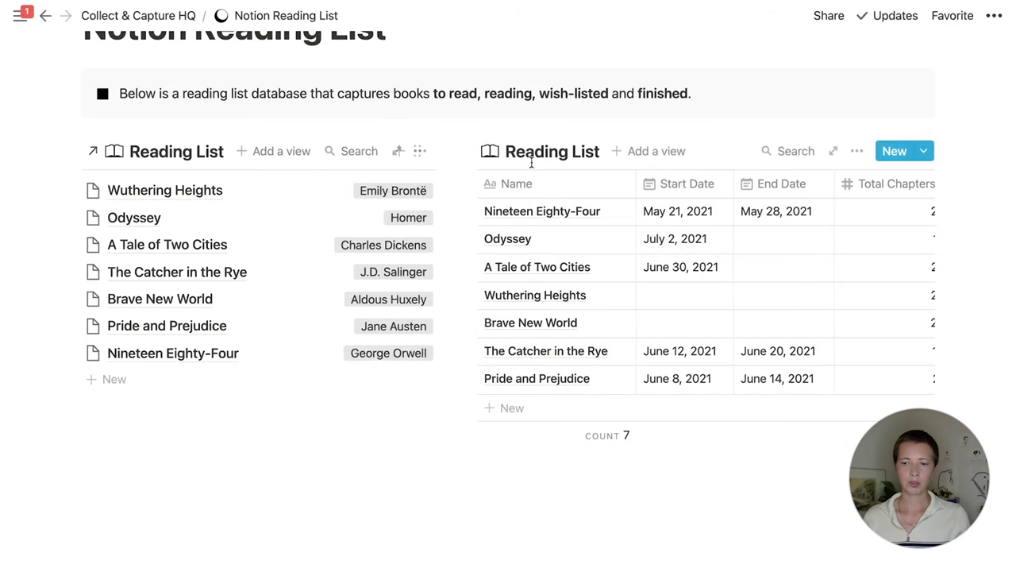
scroll(531, 162, up, 3)
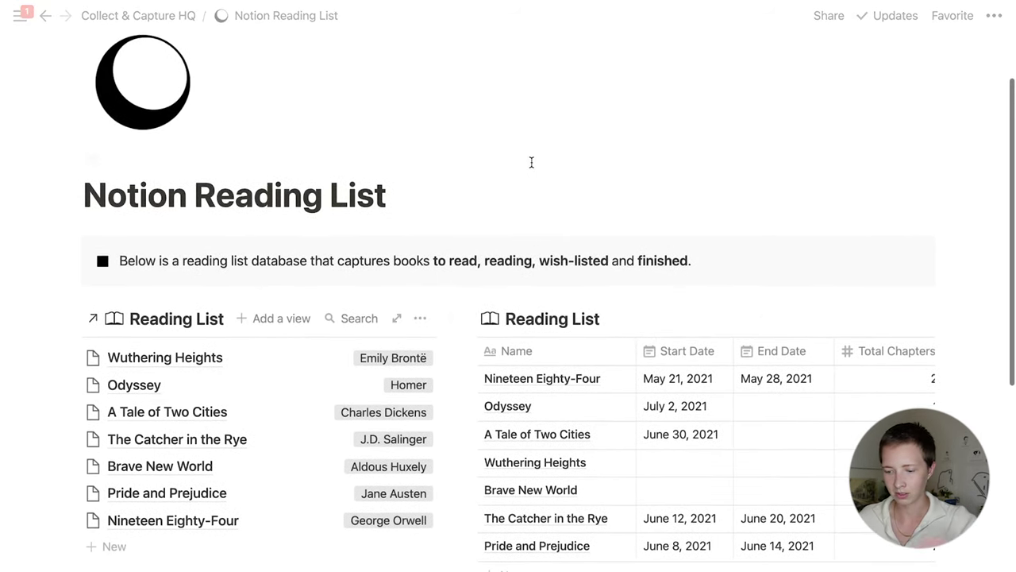
key(ctrl+minus)
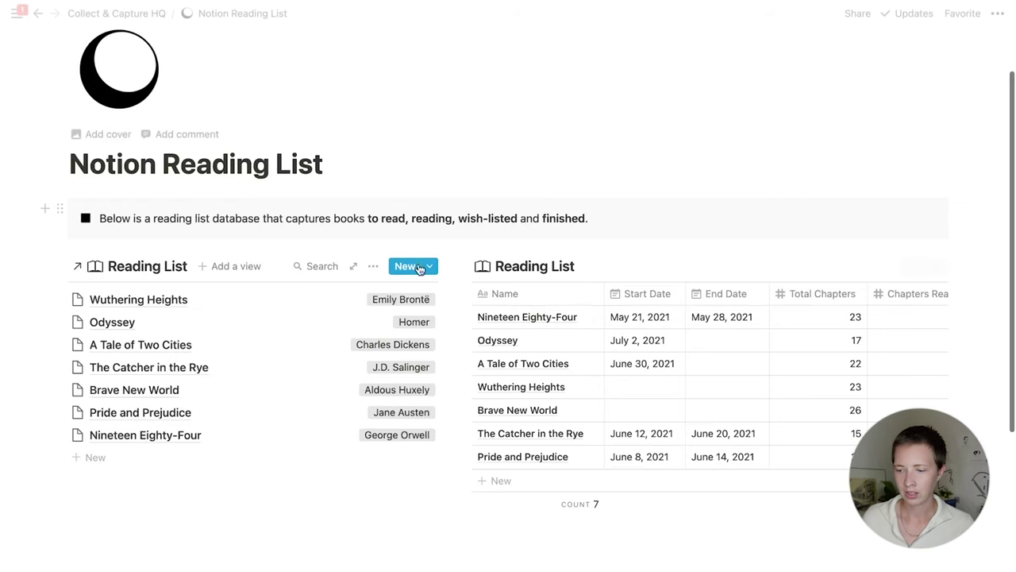
drag(457, 247, 395, 255)
scroll(572, 354, down, 1)
scroll(512, 397, down, 2)
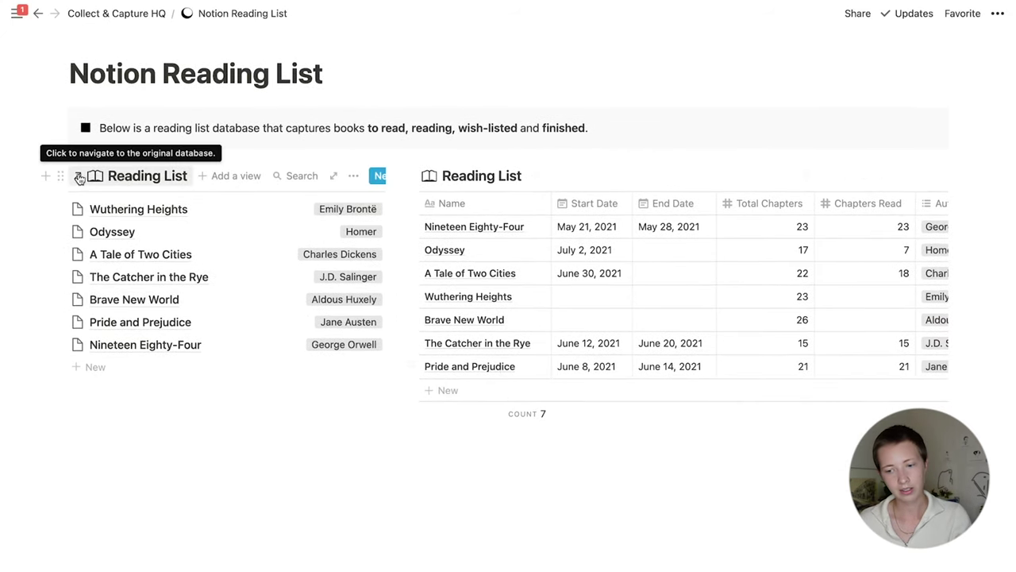
Duplicate the linked Reading List list view twice so that three copies stack in the narrow column.
click(61, 175)
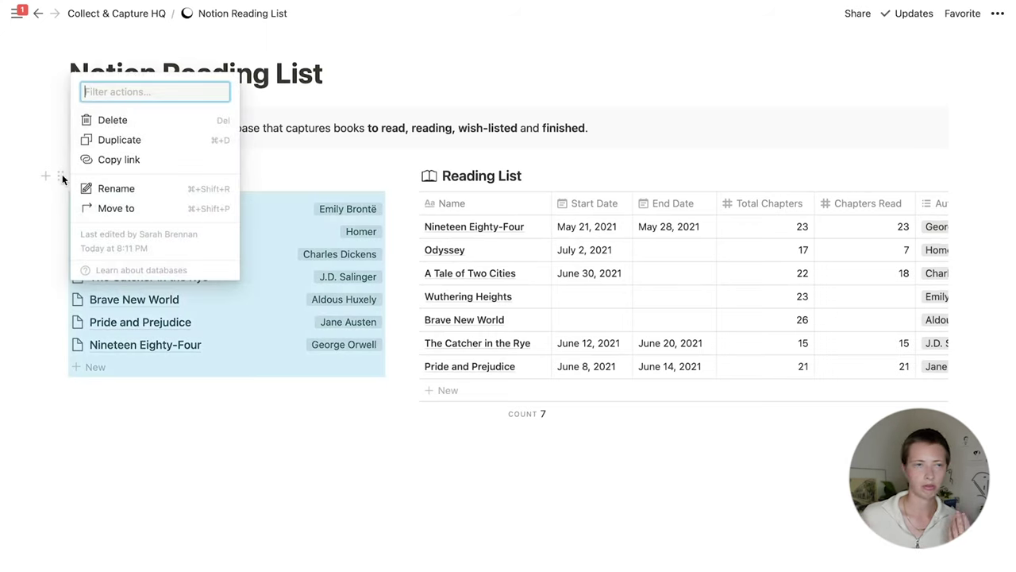
click(142, 140)
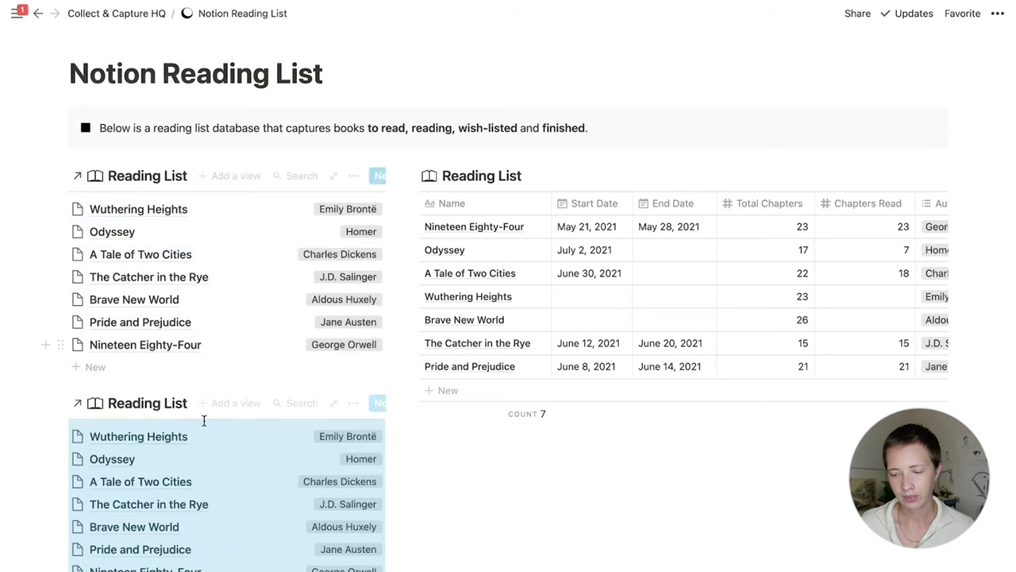
scroll(204, 427, down, 3)
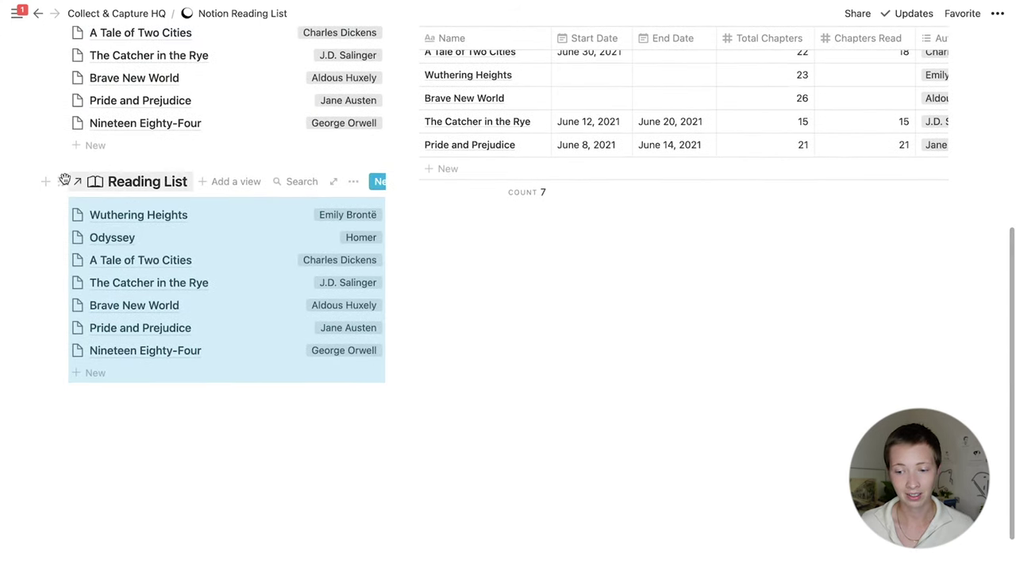
click(60, 178)
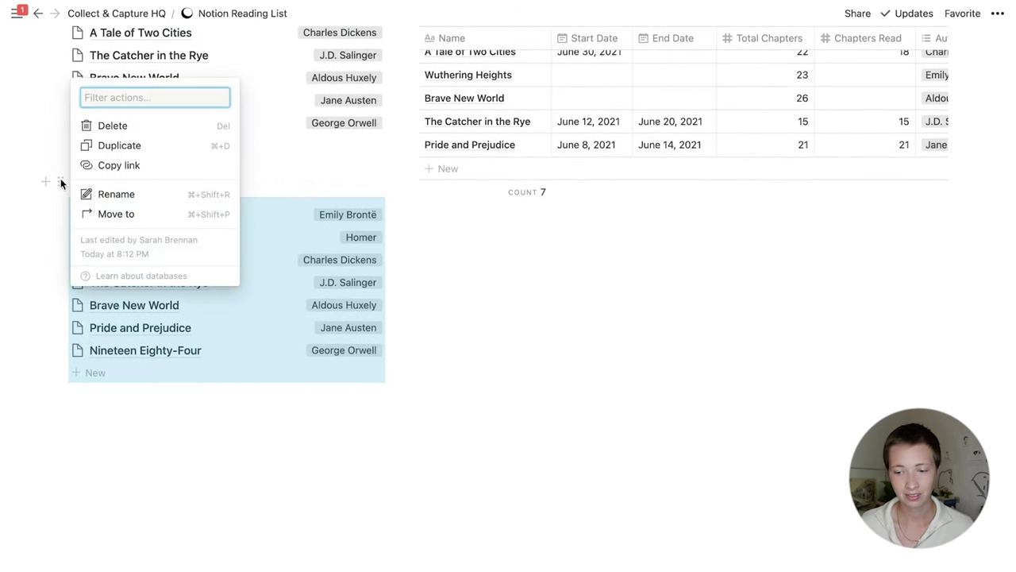
click(144, 146)
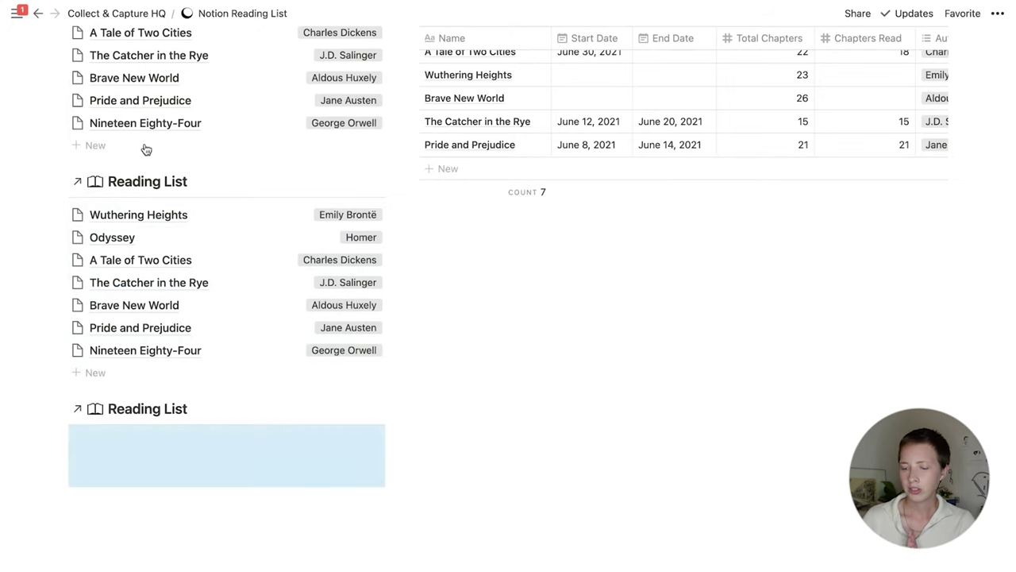
click(560, 340)
scroll(561, 338, up, 4)
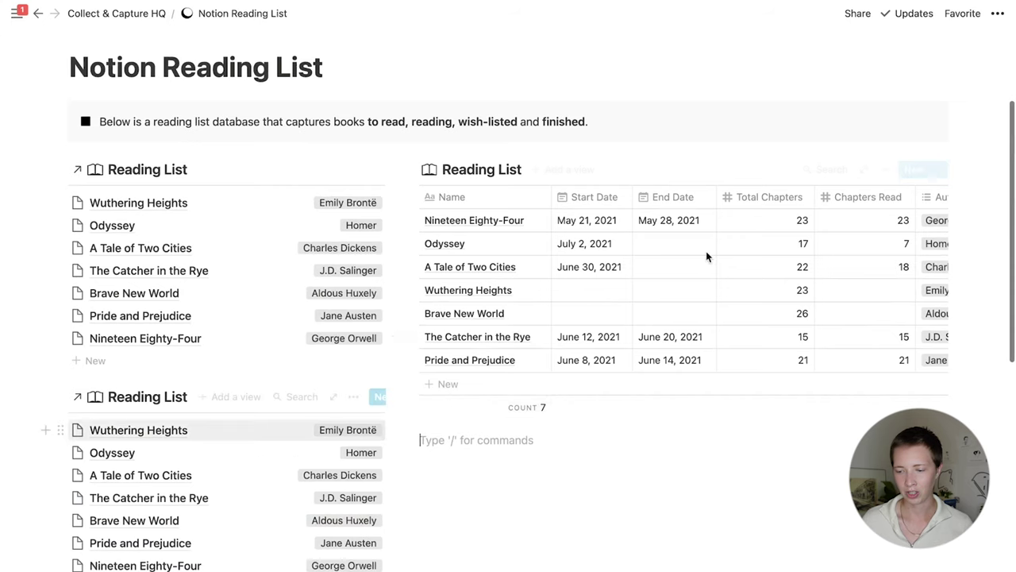
Insert an empty text block below the callout and move it into the narrow column above the first linked list.
scroll(75, 96, down, 1)
click(74, 96)
click(101, 118)
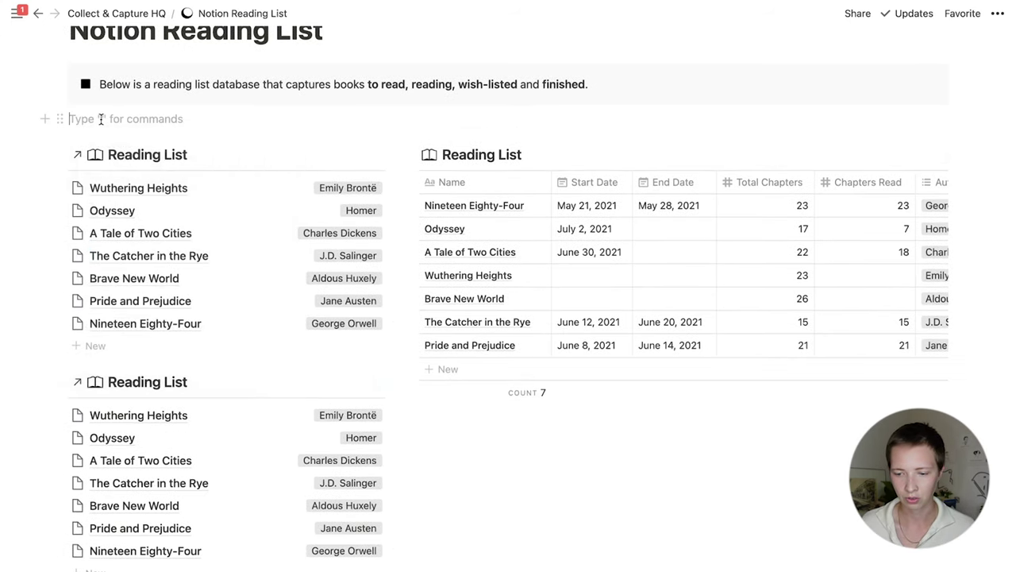
drag(64, 119, 89, 140)
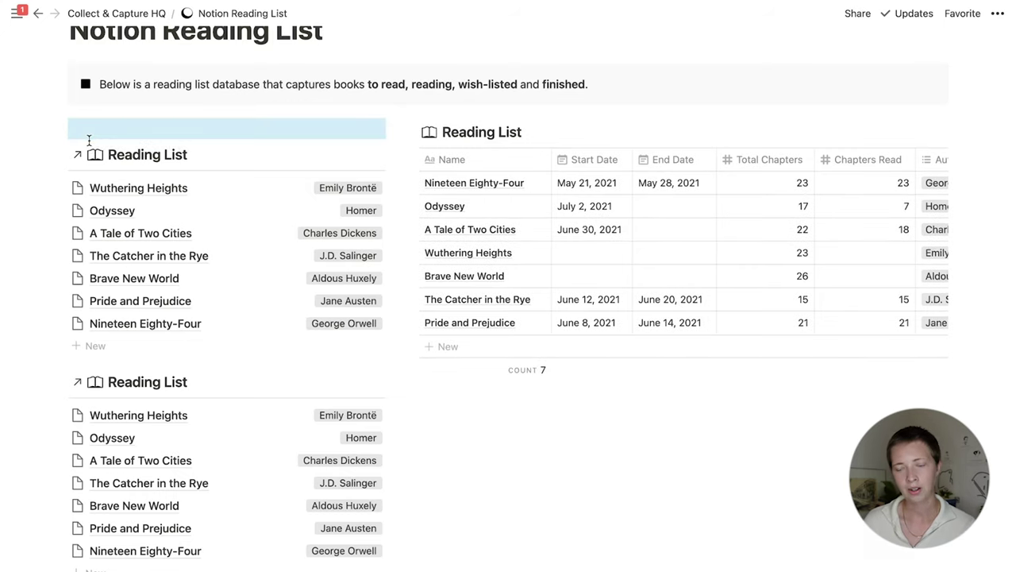
Make the empty block a gray Heading 2 reading "Books For Further Reading +".
click(90, 130)
text(/h2)
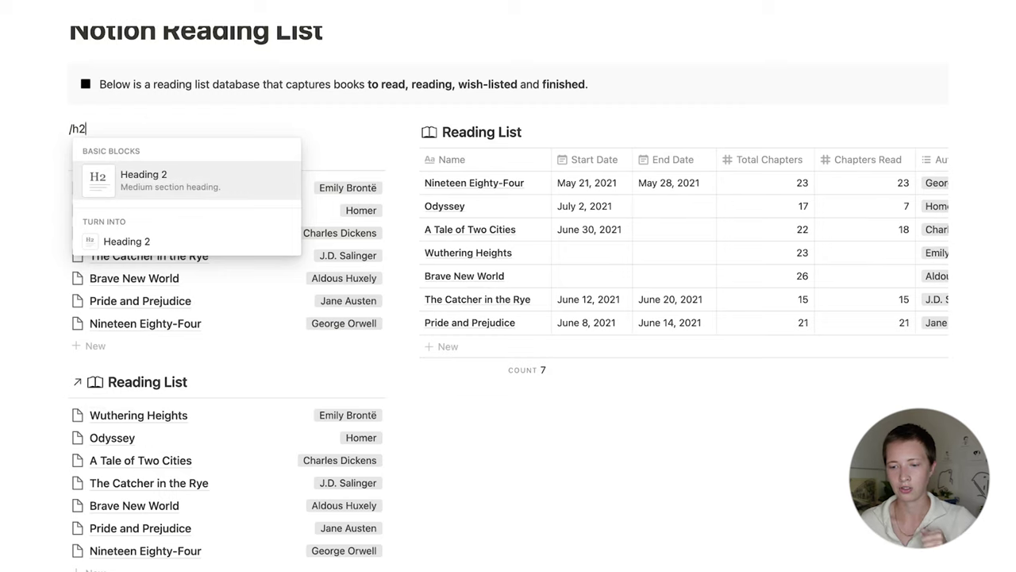
key(Return)
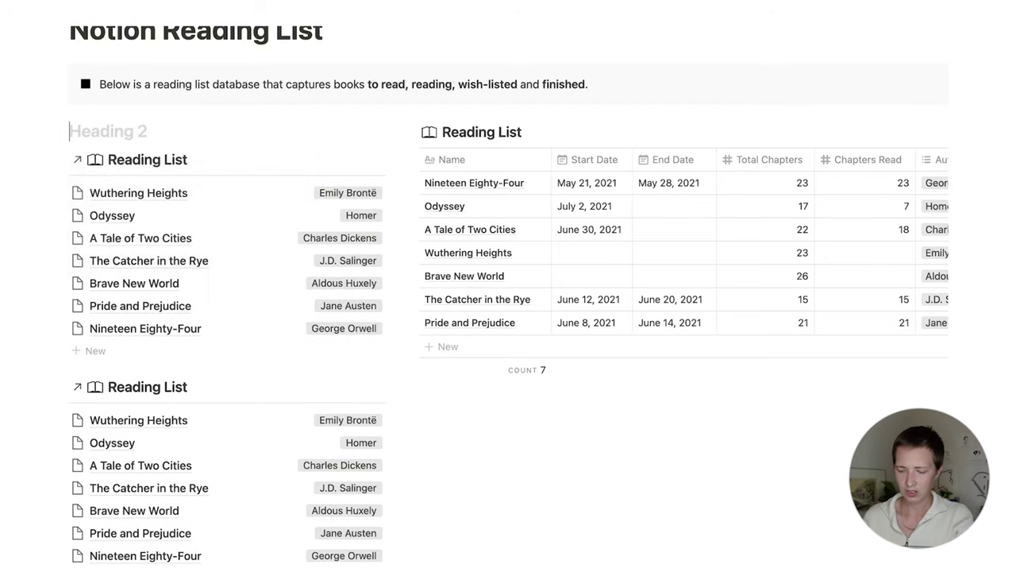
text(Book)
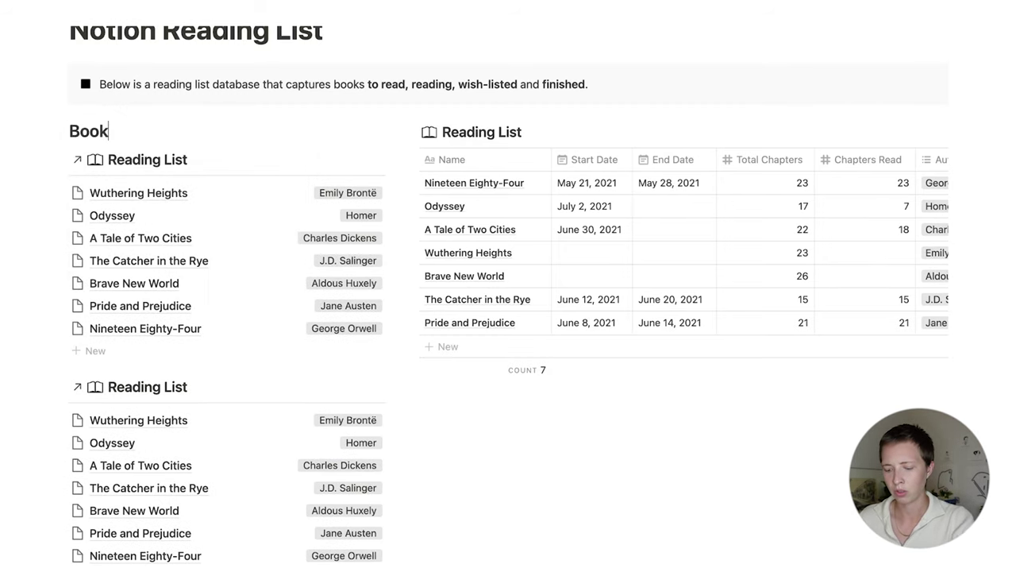
text(s For Further Reading)
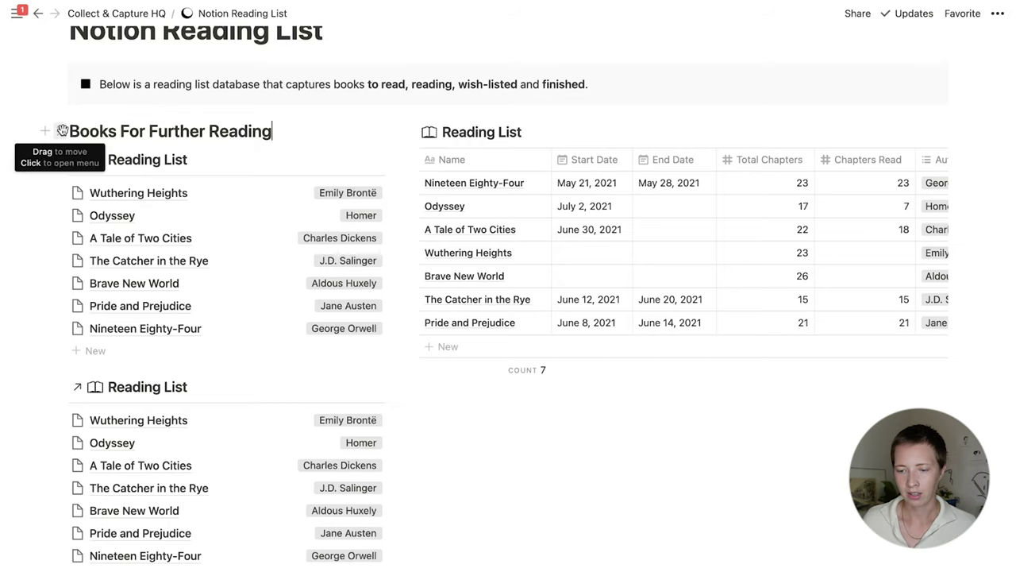
click(55, 131)
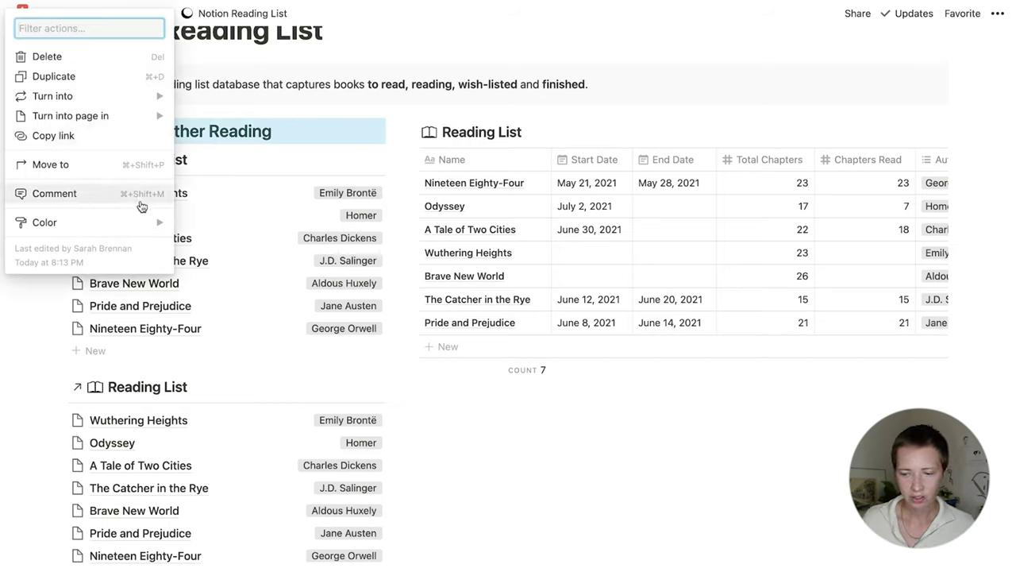
mouse_move(138, 222)
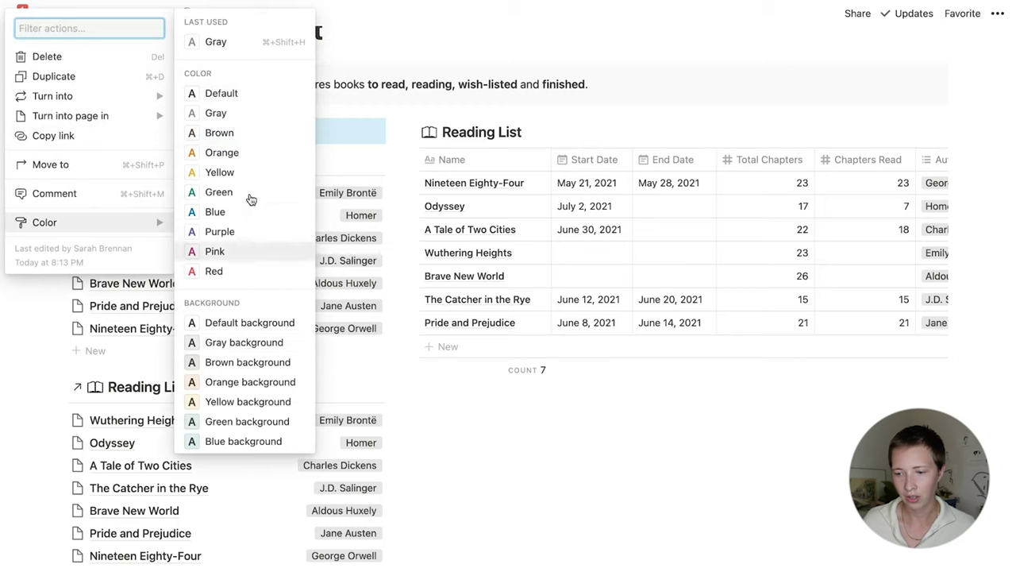
click(227, 112)
scroll(239, 135, down, 1)
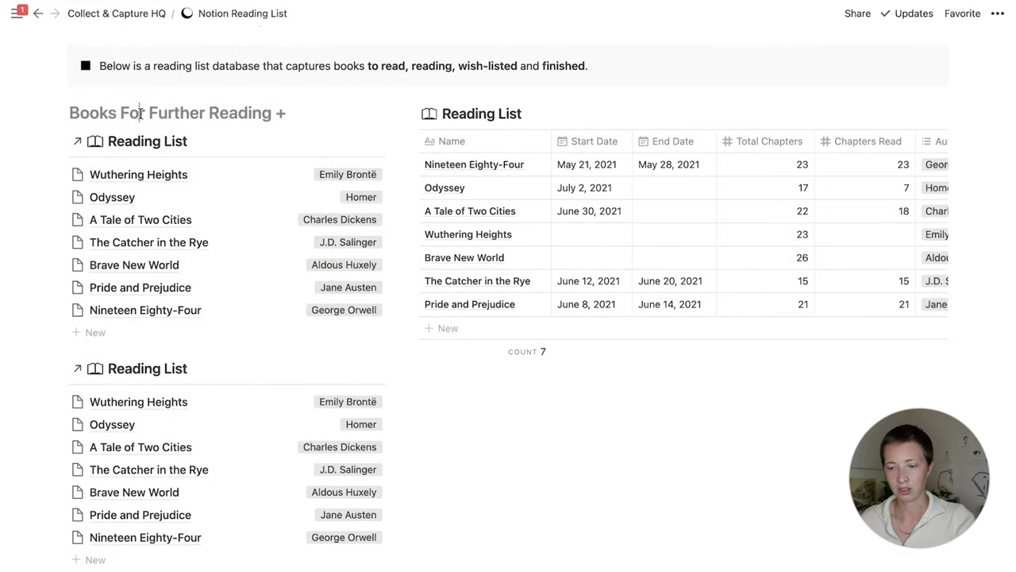
Place a duplicate of the gray heading above the second linked list and change its text to "Books Currently Reading +".
key(super+d)
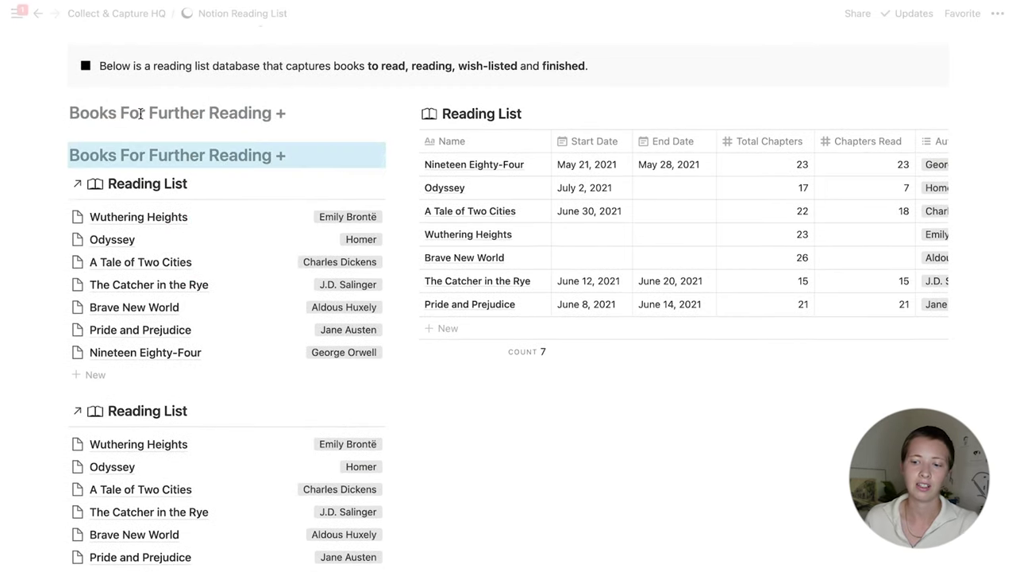
drag(63, 156, 75, 389)
scroll(80, 386, down, 3)
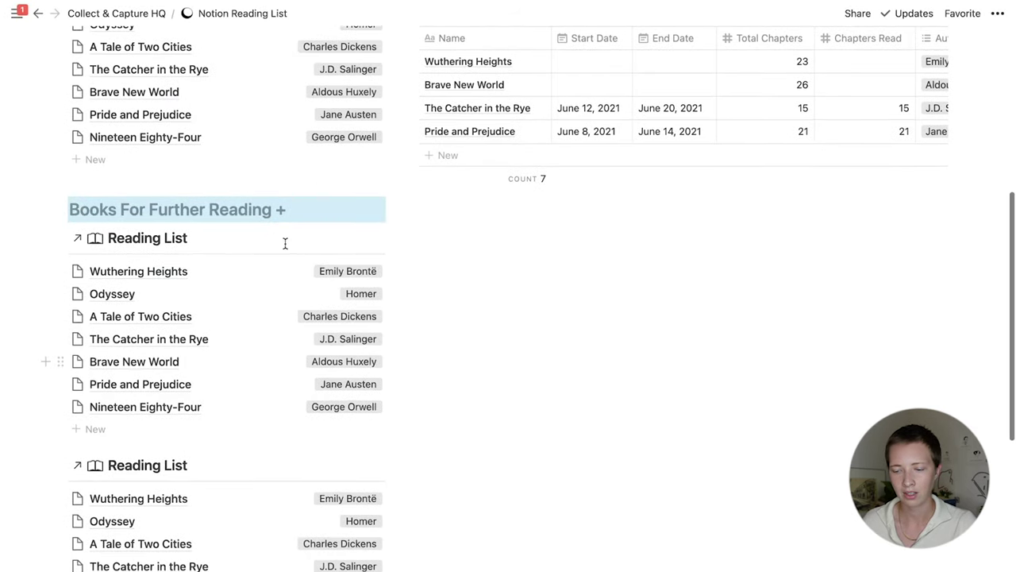
click(245, 209)
drag(272, 209, 69, 209)
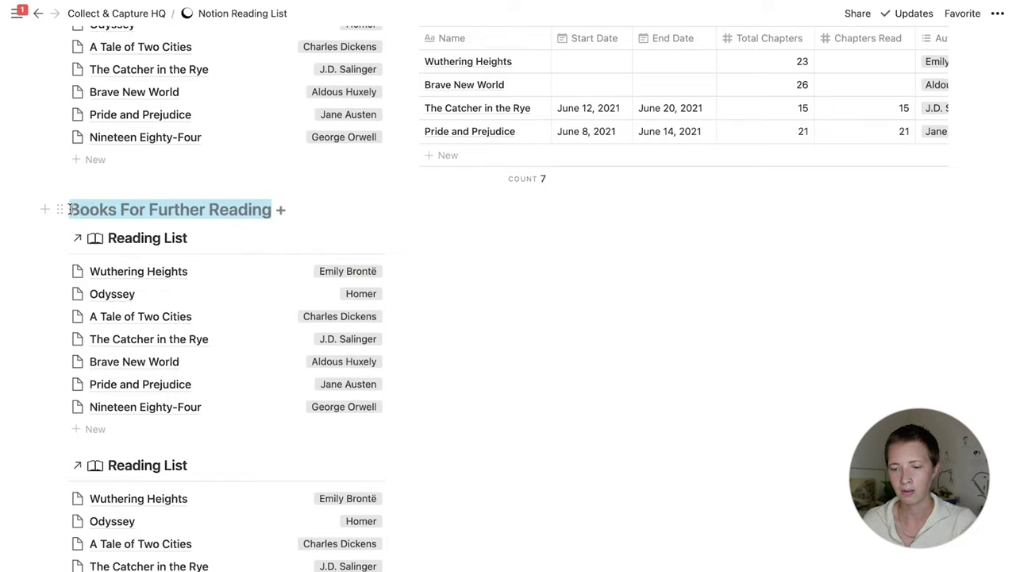
text(Books C)
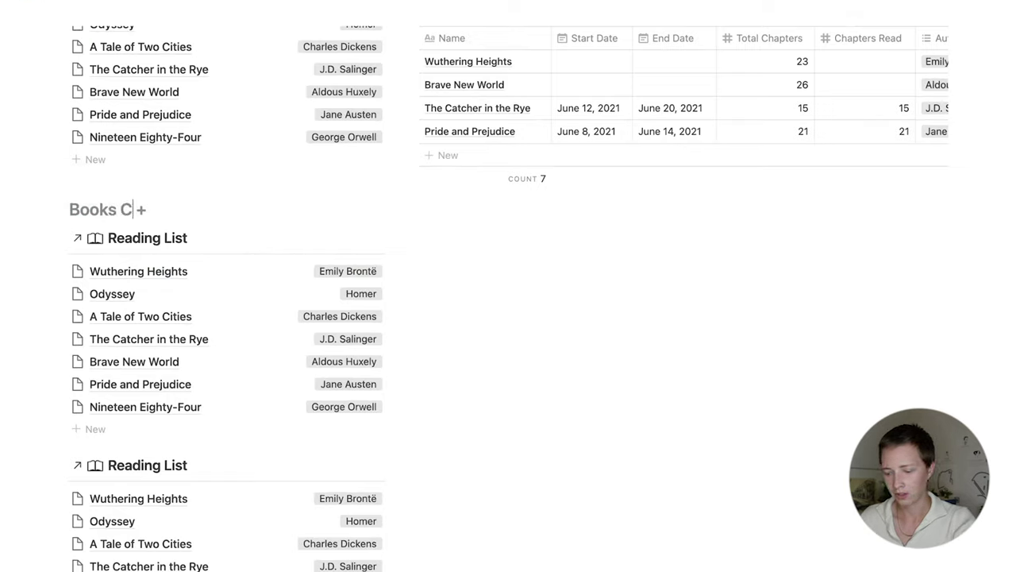
text(urrently Reading)
Place a duplicate of the "Books Currently Reading +" heading above the third linked list and change its text to "Latest Books Read +".
key(super+d)
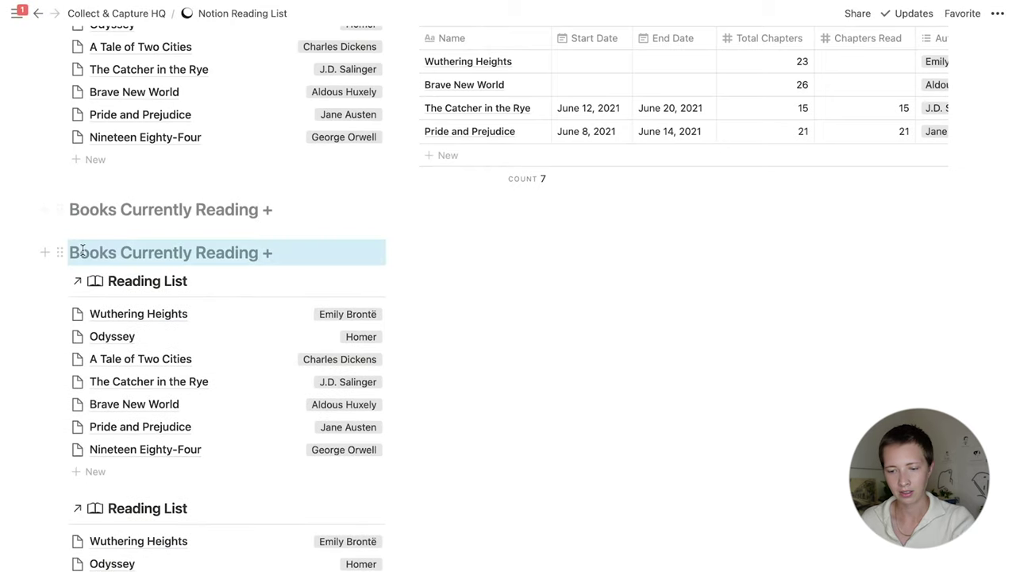
drag(61, 252, 66, 481)
scroll(222, 251, down, 5)
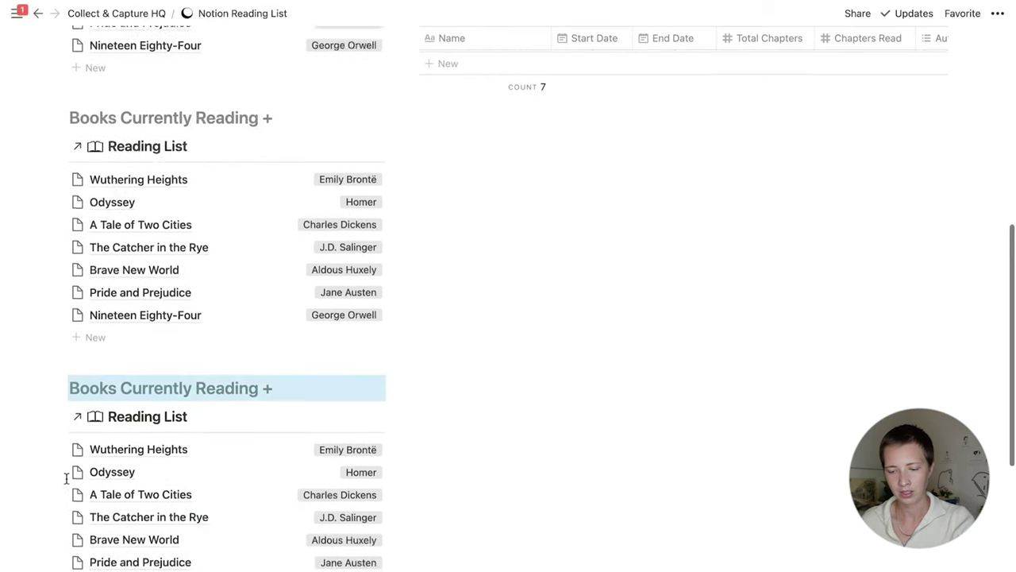
click(197, 164)
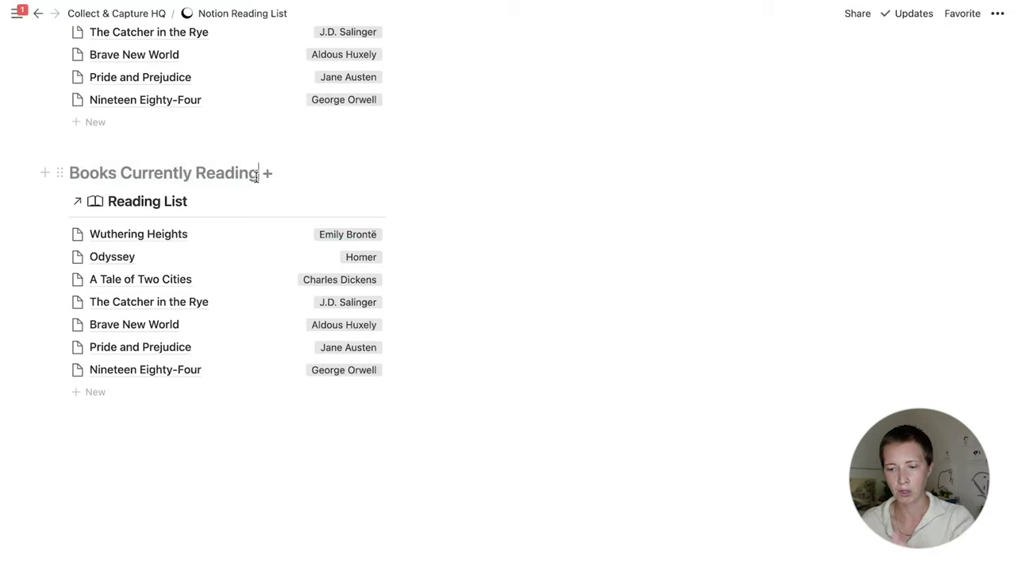
drag(256, 176, 109, 177)
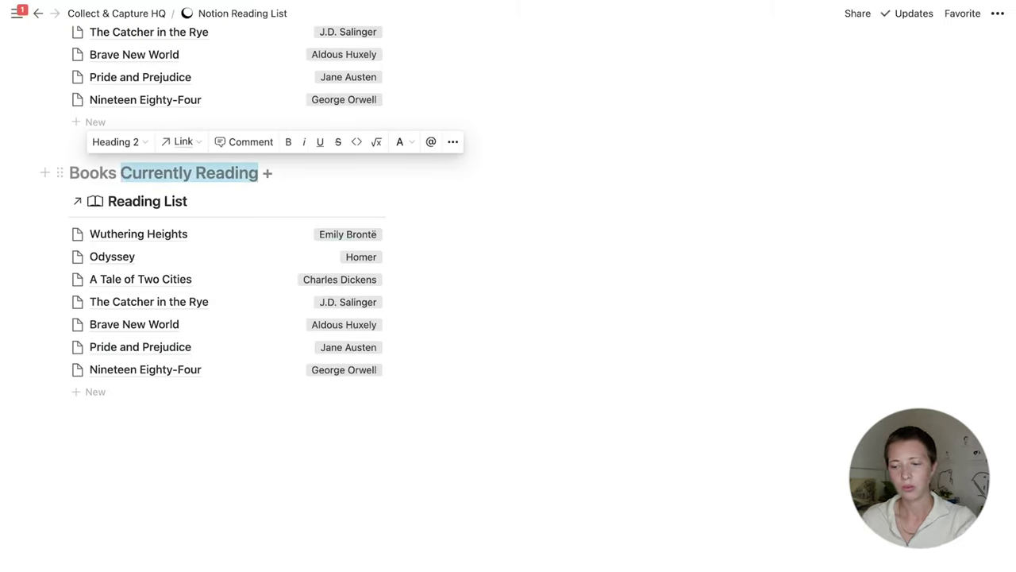
key(BackSpace)
key(BackSpace)
key(BackSpace)
key(BackSpace)
key(BackSpace)
key(BackSpace)
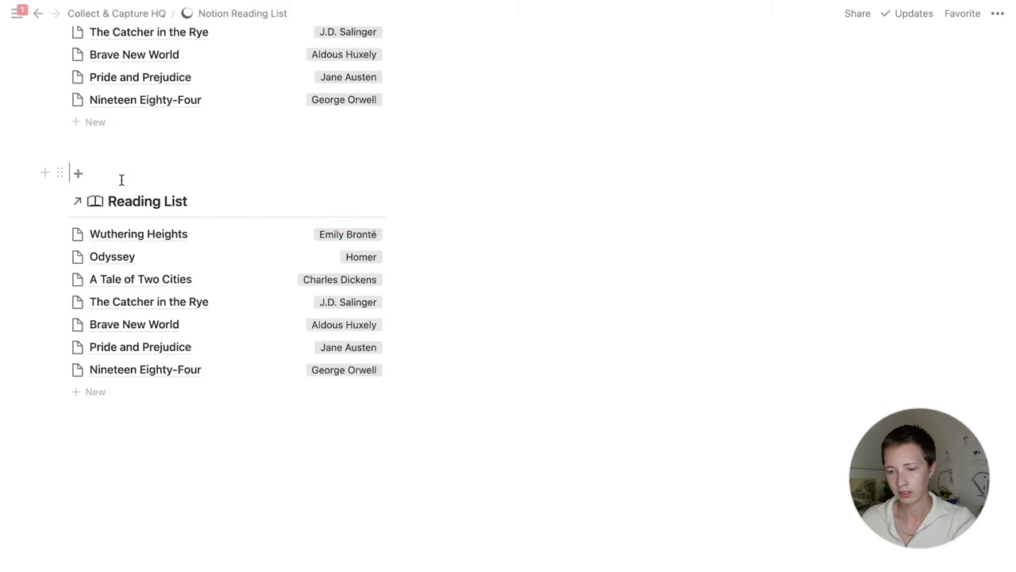
text(Latest Books Read)
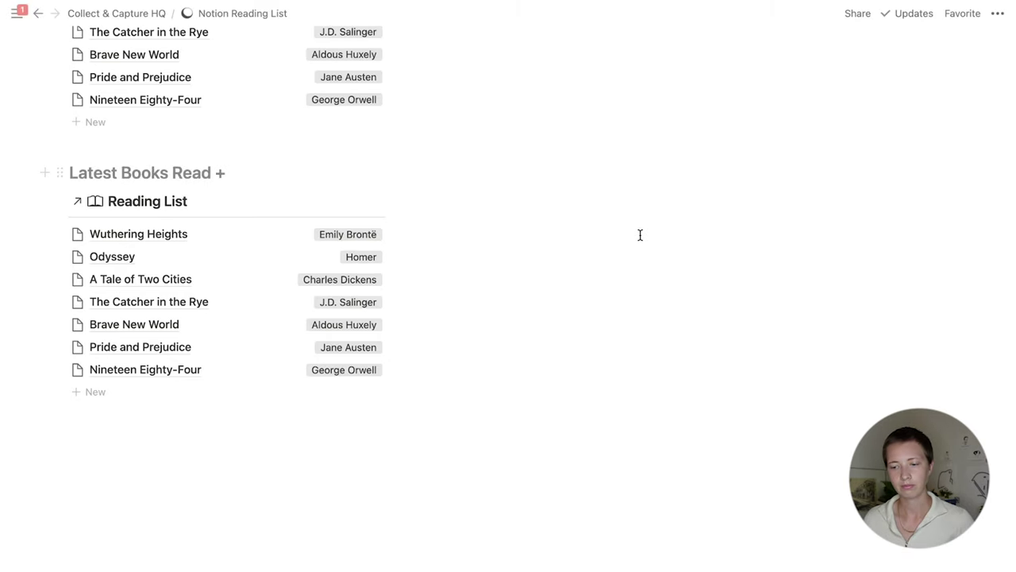
Place a copy of the "Books For Further Reading +" heading above the full Reading List table and change its text to "Main Database +".
scroll(640, 233, up, 10)
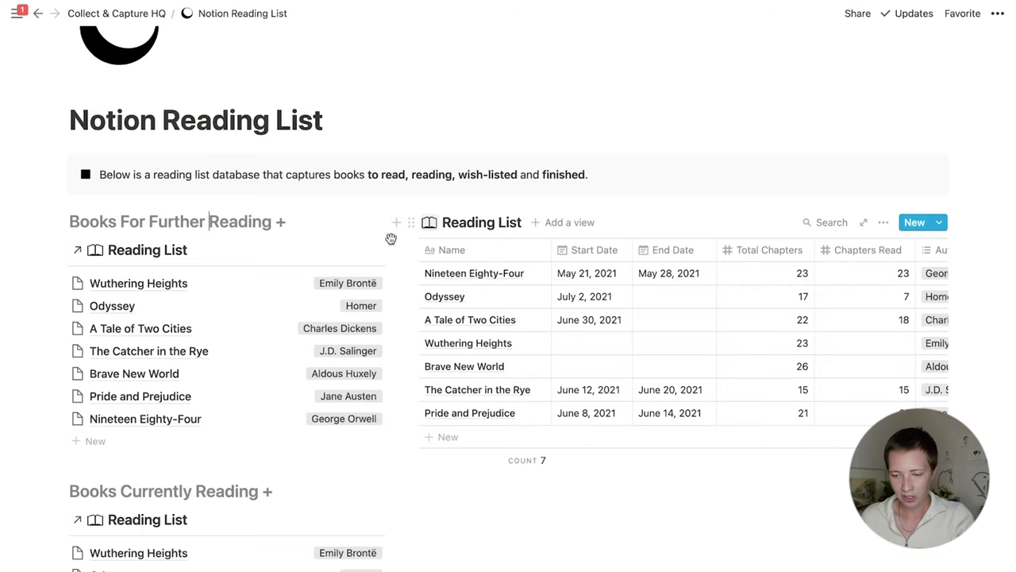
key(ctrl+v)
drag(60, 264, 498, 208)
click(457, 223)
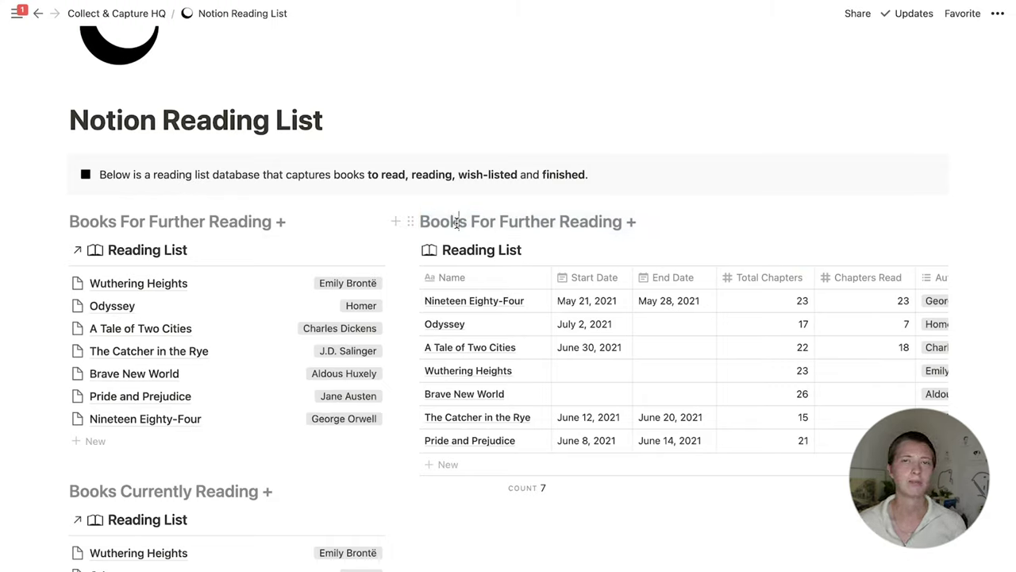
drag(623, 221, 420, 222)
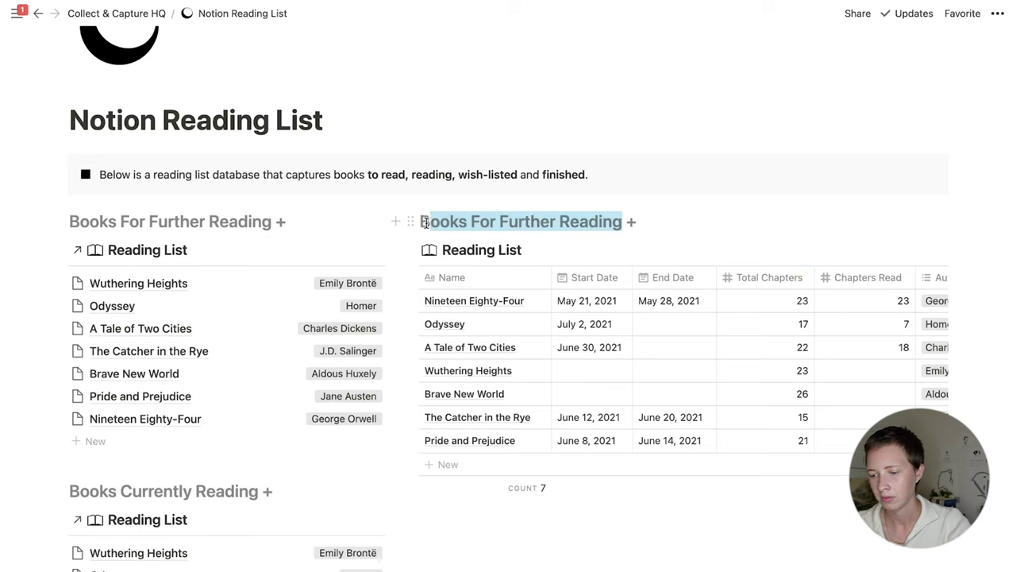
text(Main Data)
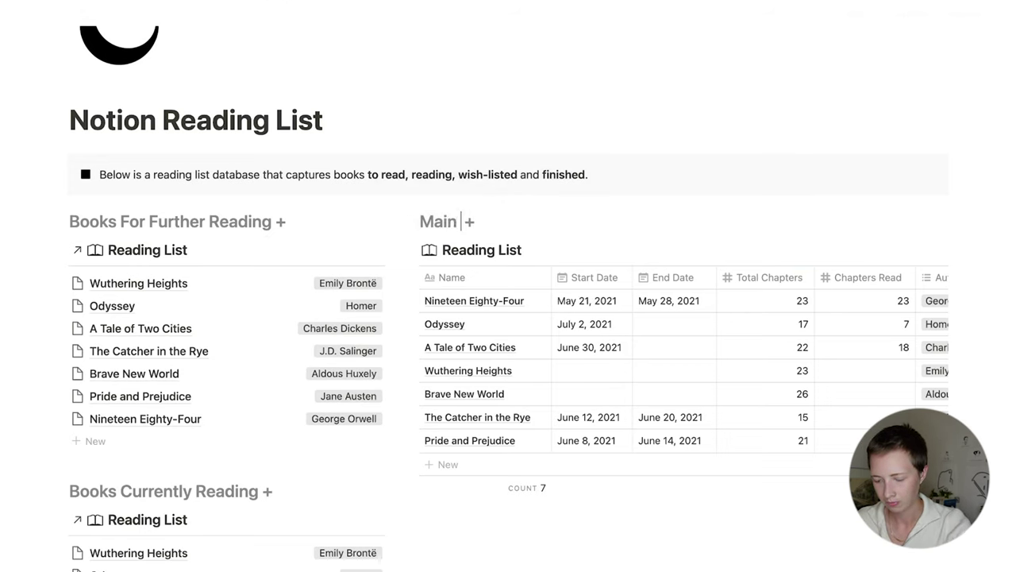
text(base)
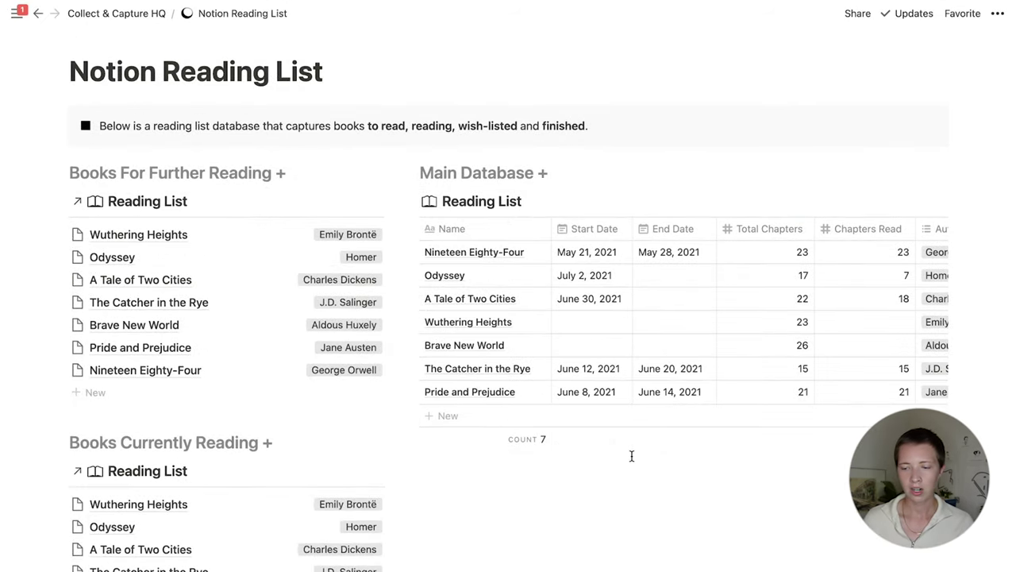
Open the Nineteen Eighty-Four book from the main Reading List database as a full page.
scroll(273, 439, down, 5)
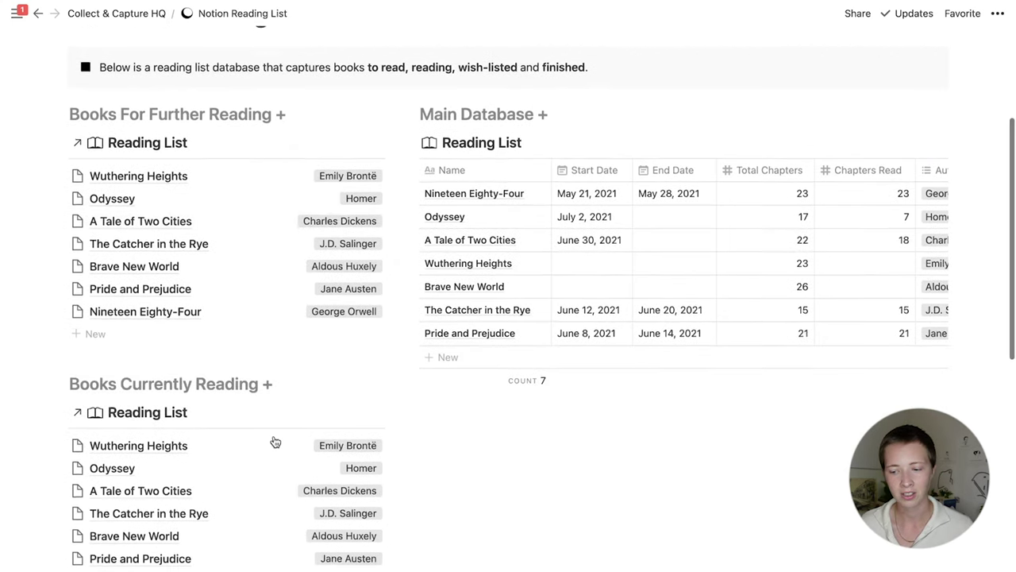
scroll(273, 443, up, 5)
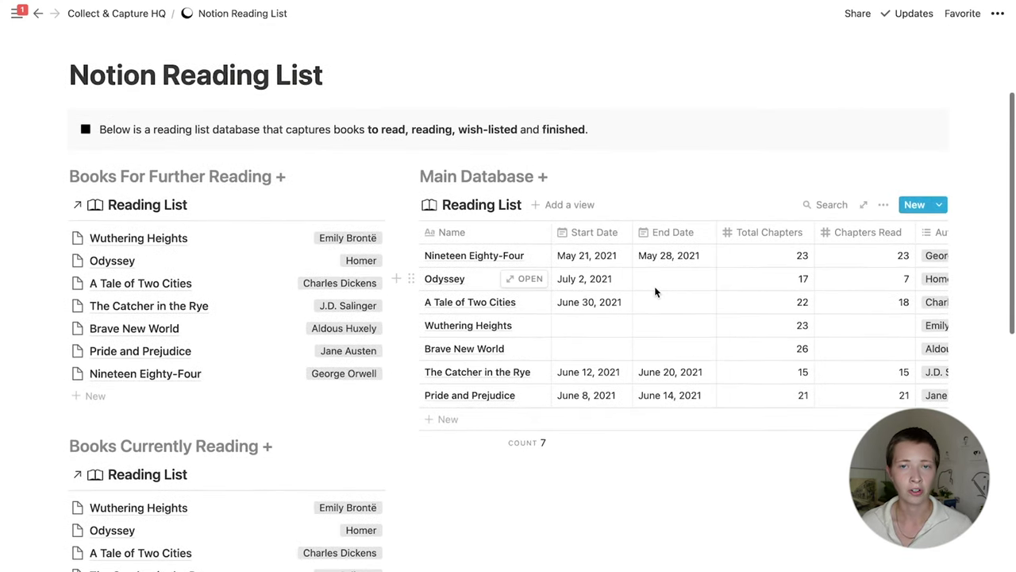
click(535, 255)
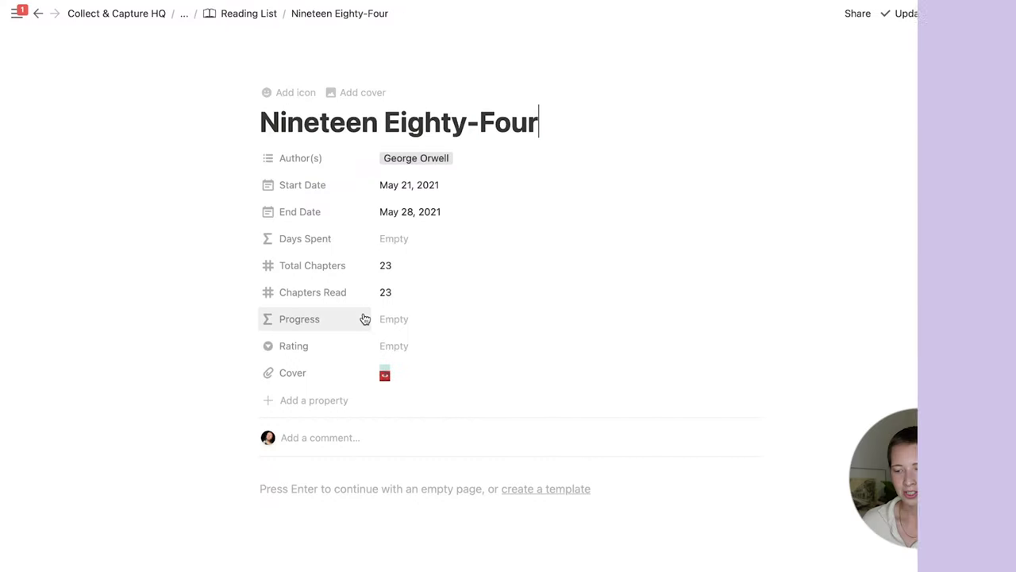
scroll(357, 324, down, 1)
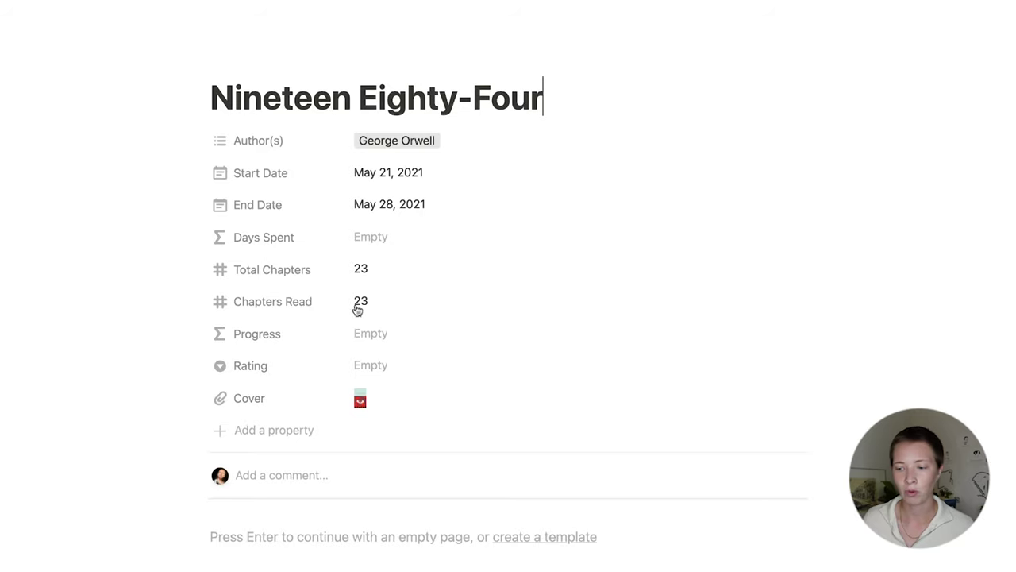
Begin the Days Spent formula with if(not empty(prop("End Date")), dateBetween(prop("End Date"), prop("Start Date"), "days").
click(422, 236)
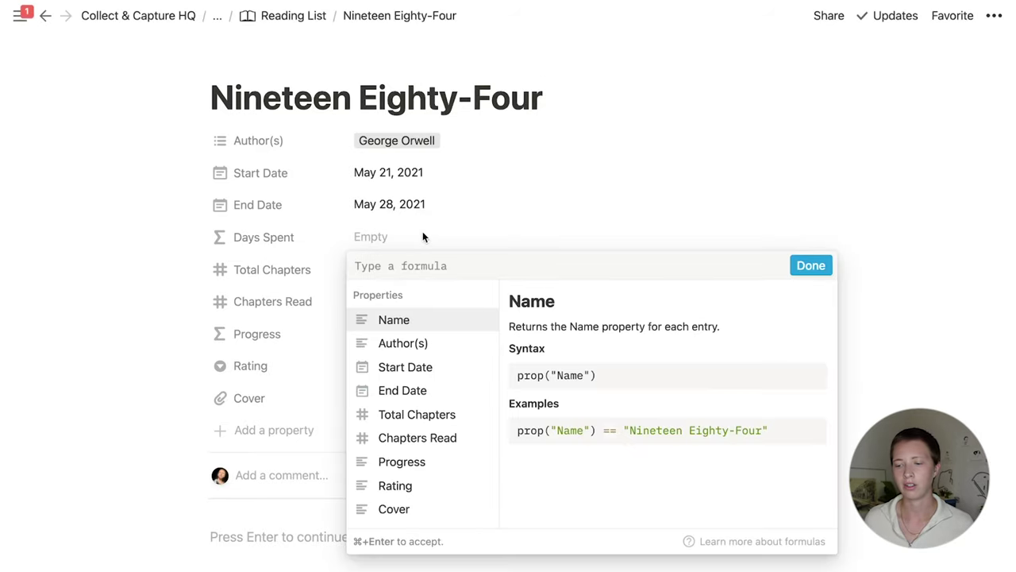
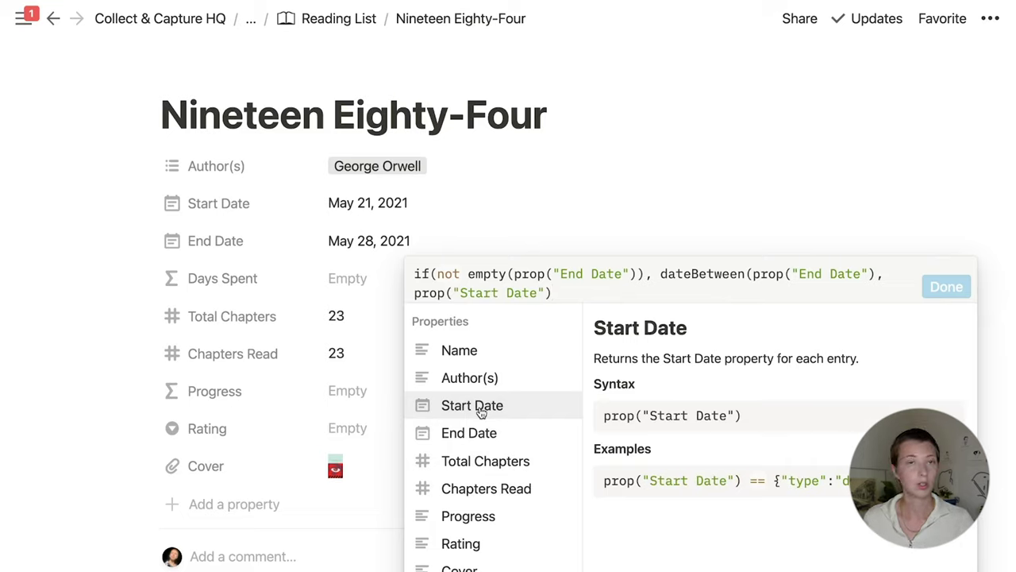
text(, "day)
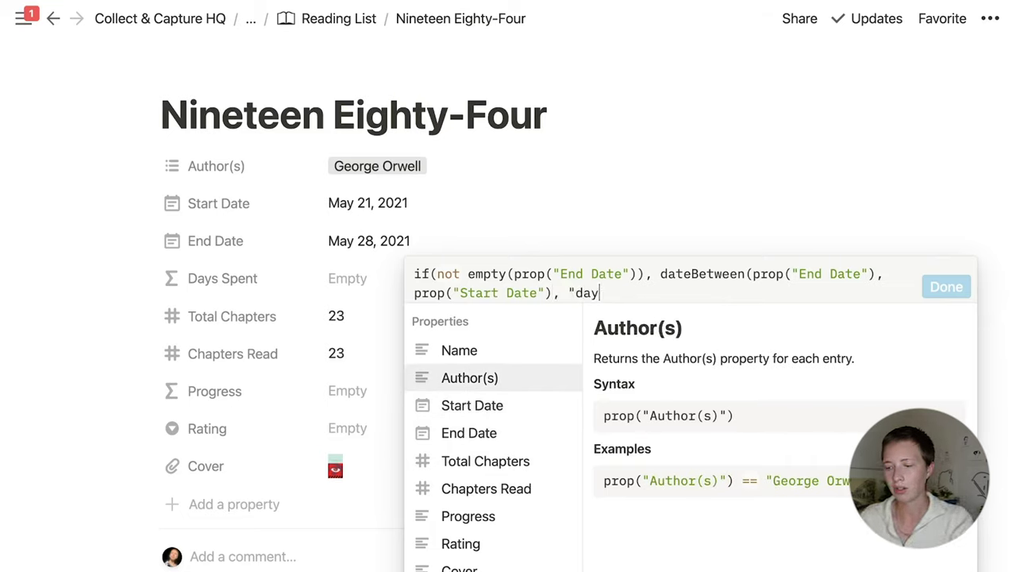
text(s"))
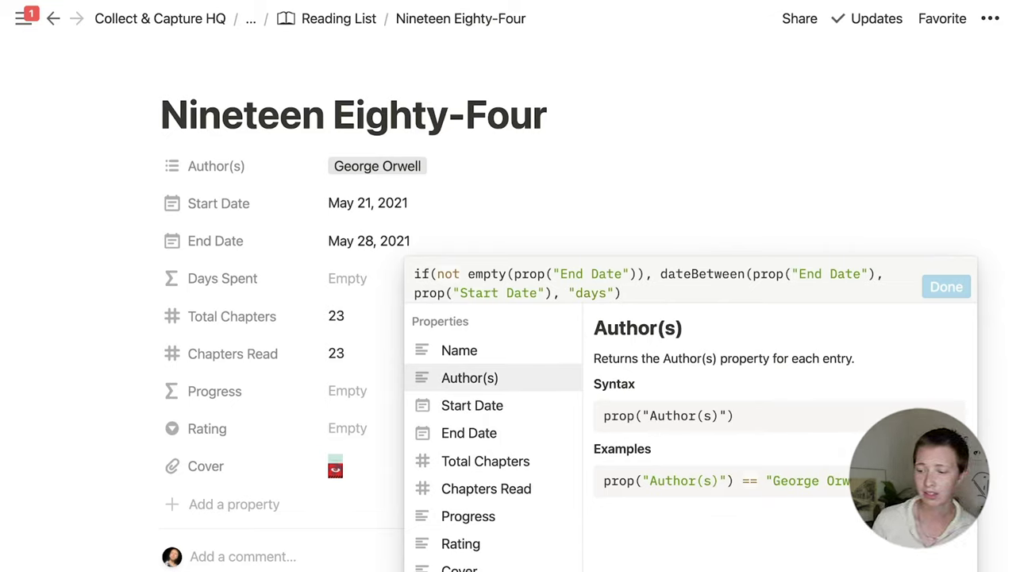
Complete the Days Spent formula with toNumber("") as the fallback value, close the if statement and save it.
text(, )
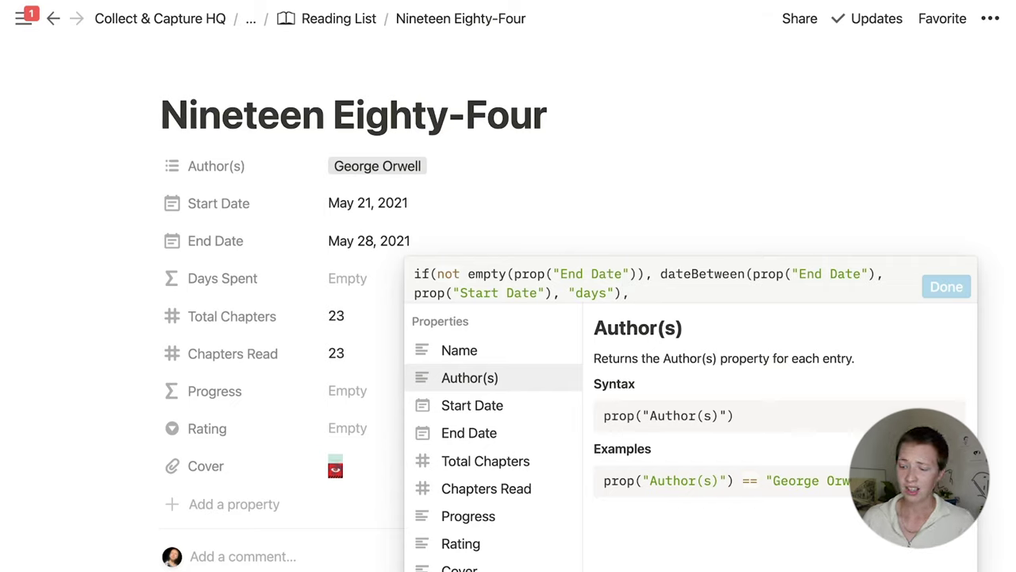
text(toN)
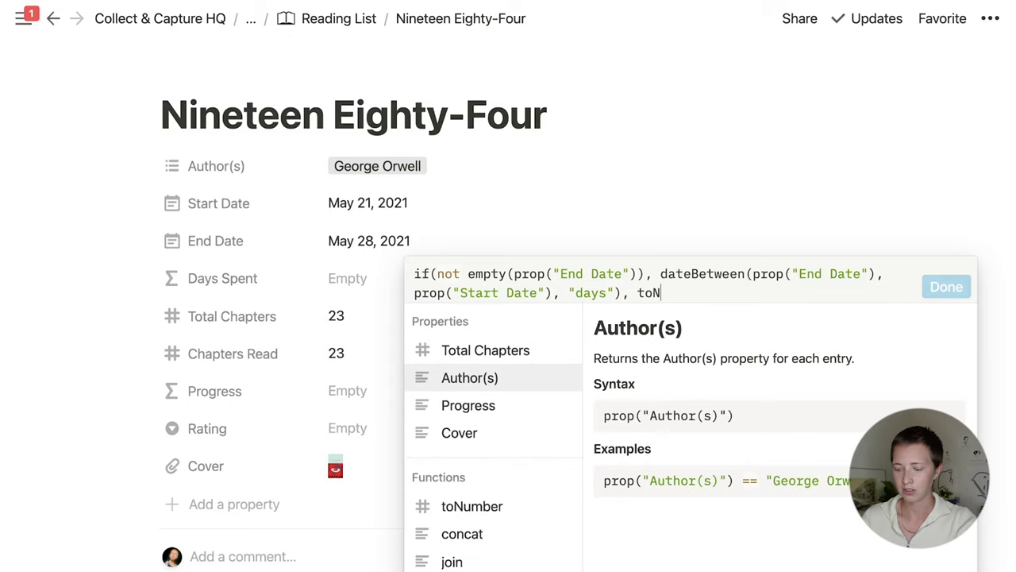
key(BackSpace)
key(BackSpace)
key(BackSpace)
text(toNUmbe)
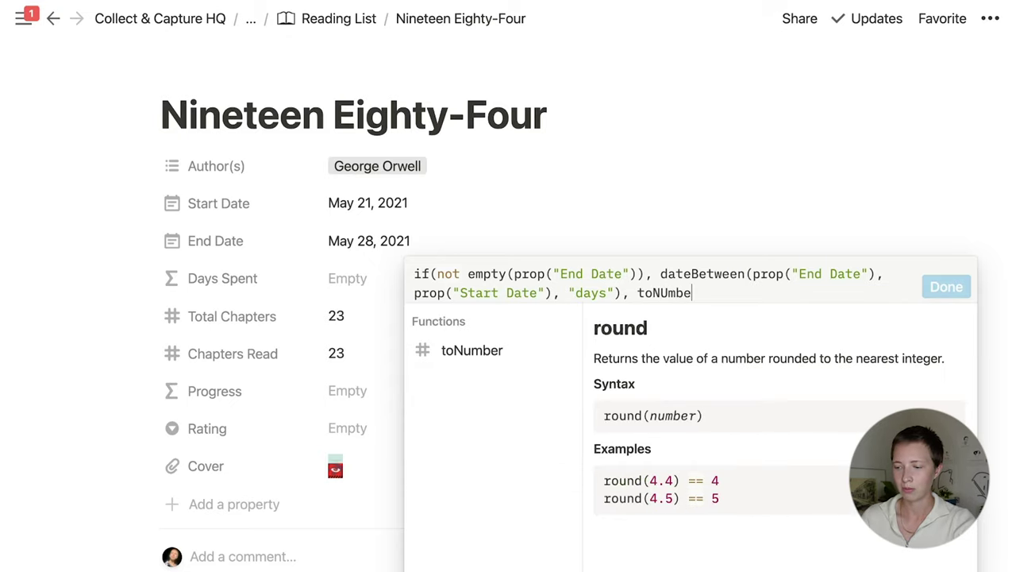
click(671, 293)
key(BackSpace)
text(umber("")
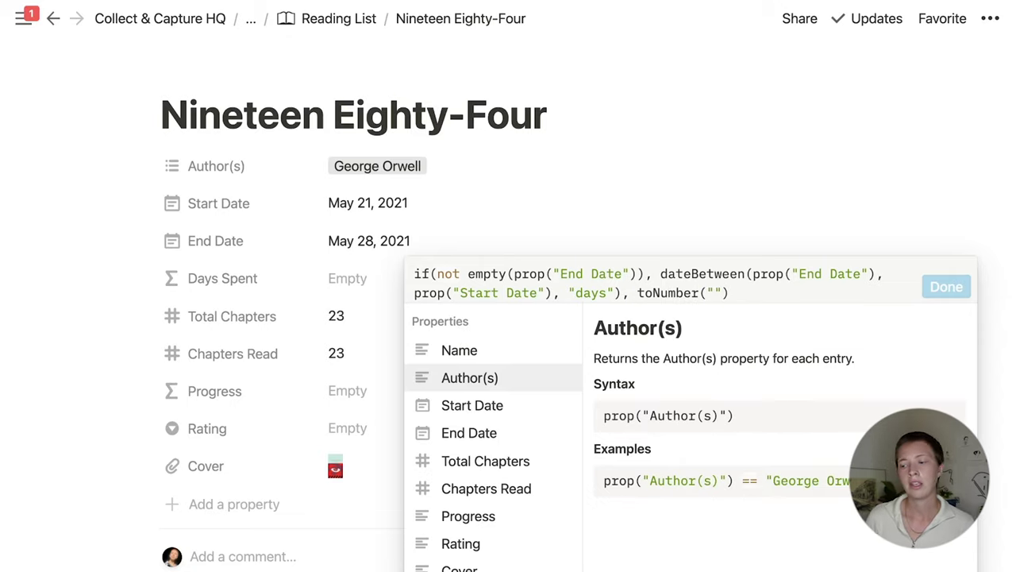
click(766, 292)
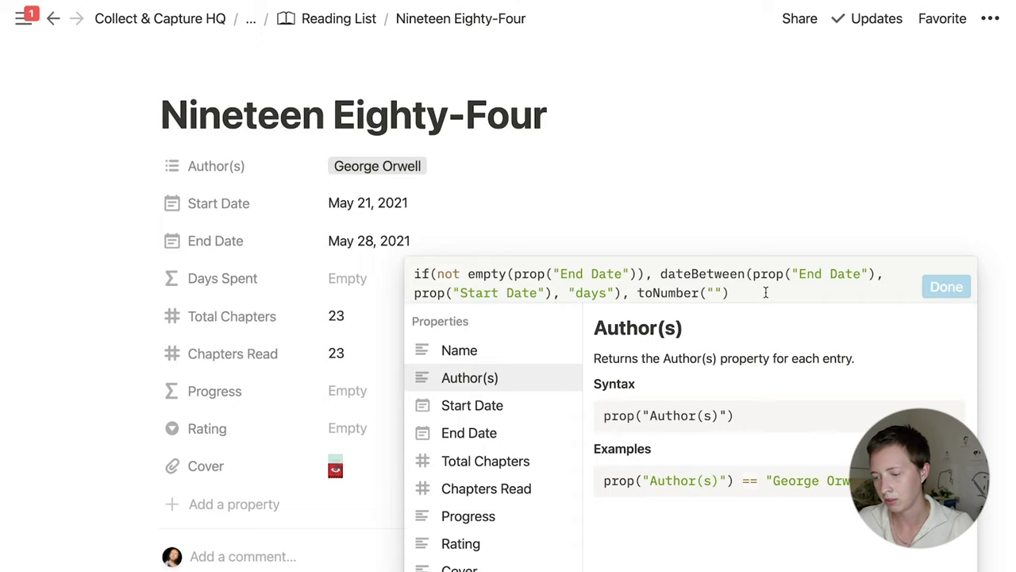
text())
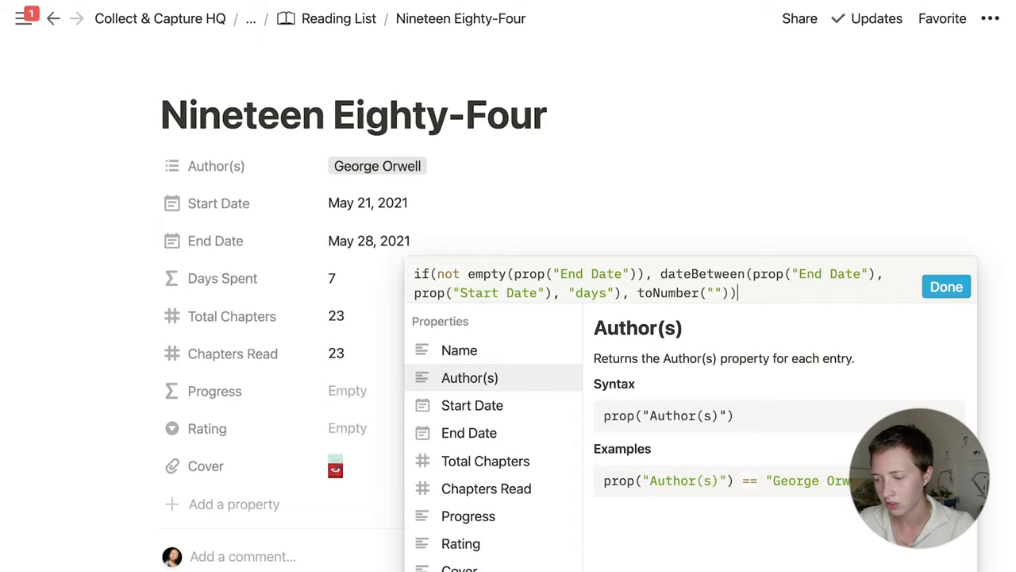
click(963, 291)
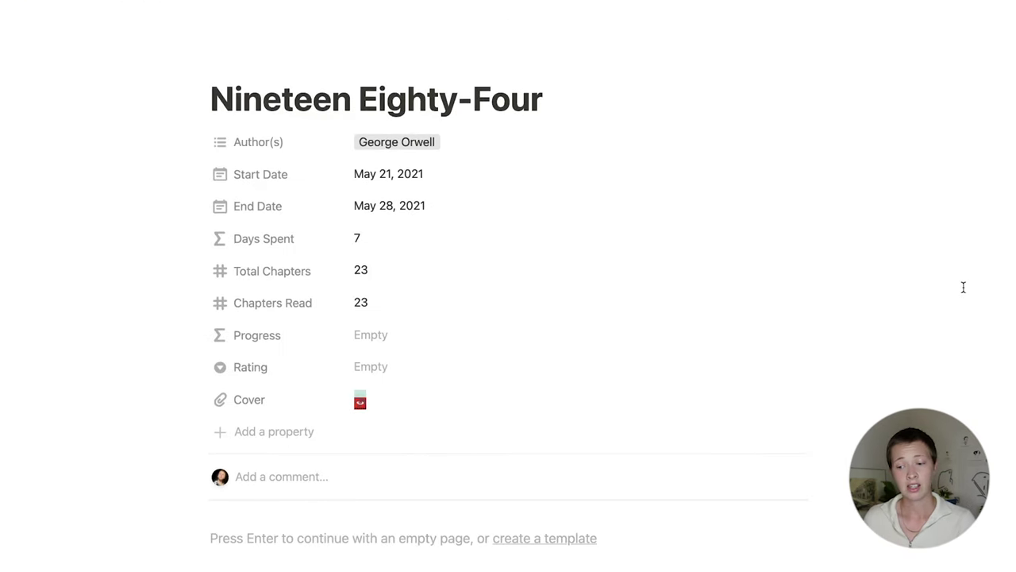
Show the Days Spent property in the full Reading List table and place its column between End Date and Total Chapters.
click(270, 14)
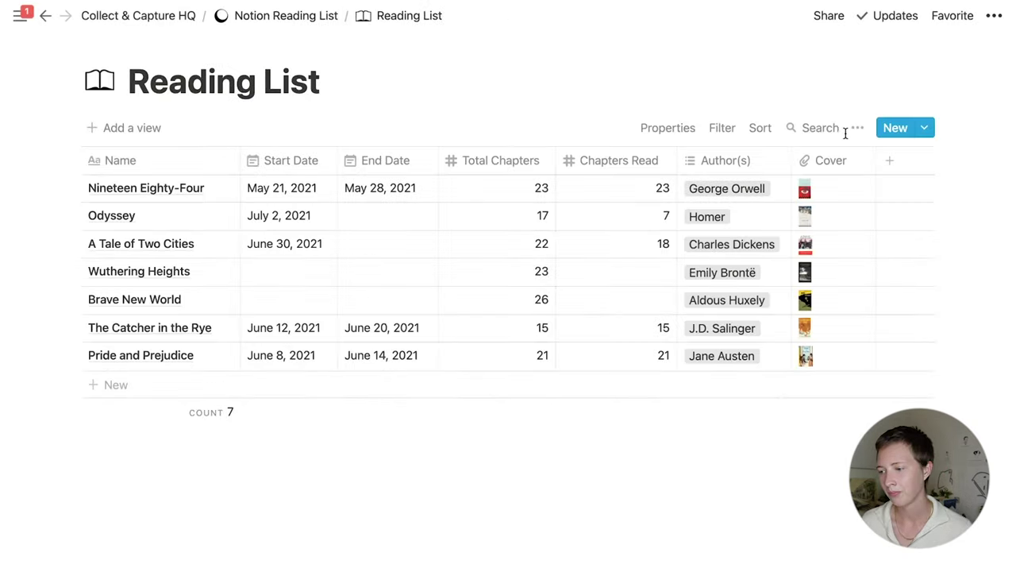
click(665, 129)
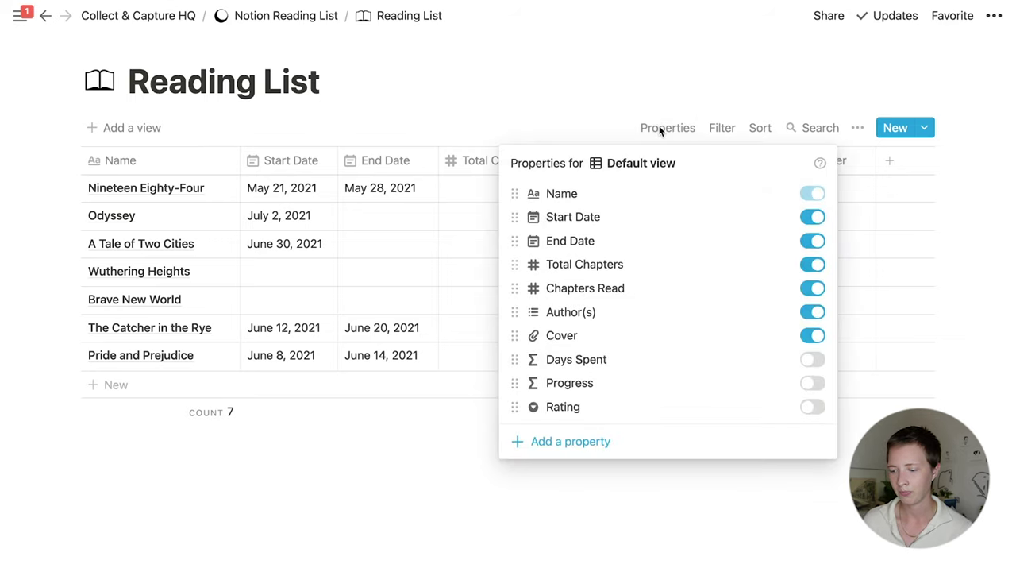
click(812, 359)
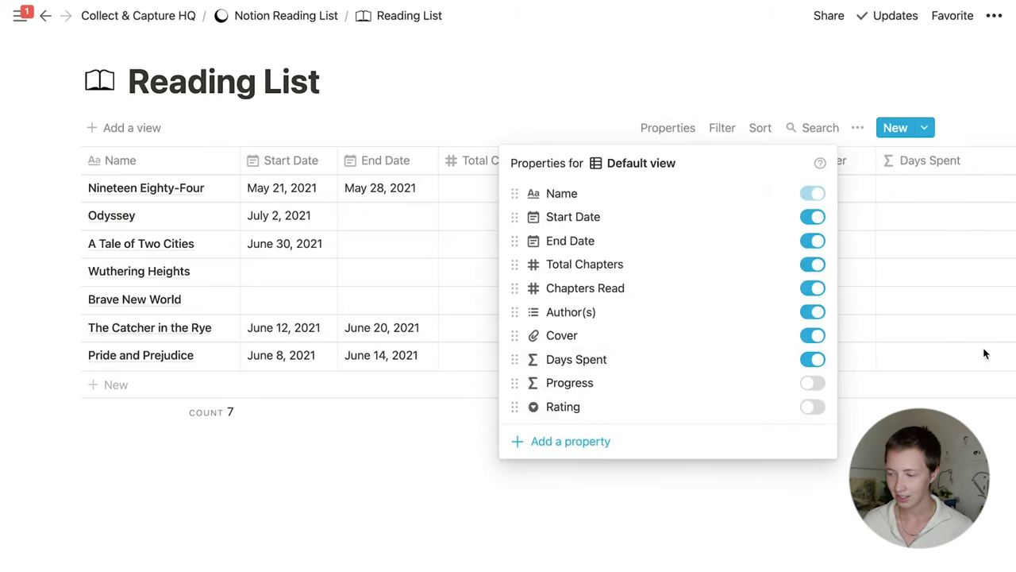
click(985, 352)
drag(927, 170, 492, 171)
drag(608, 161, 542, 165)
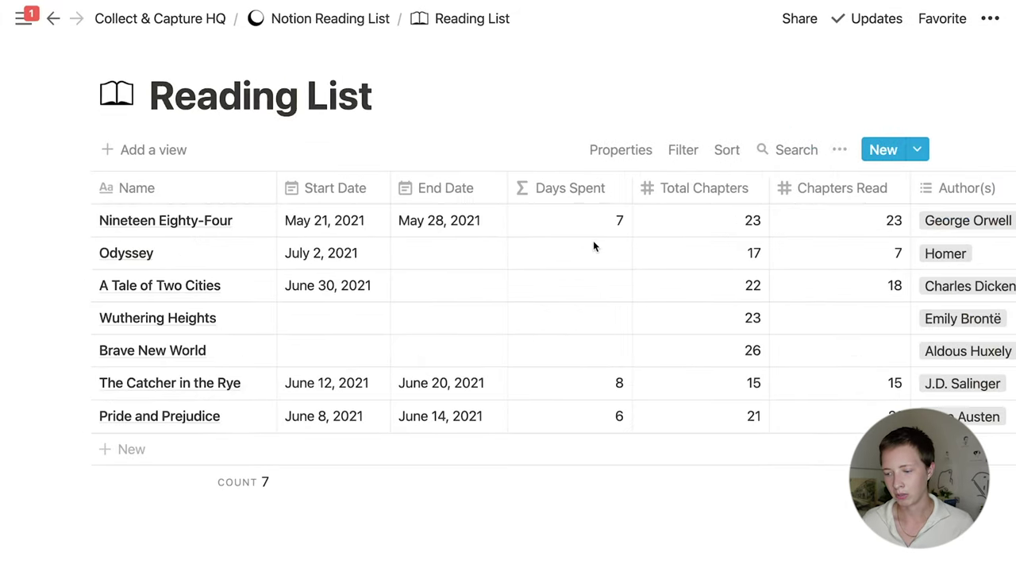
Set the calculation beneath the Days Spent column to Average.
scroll(593, 242, down, 1)
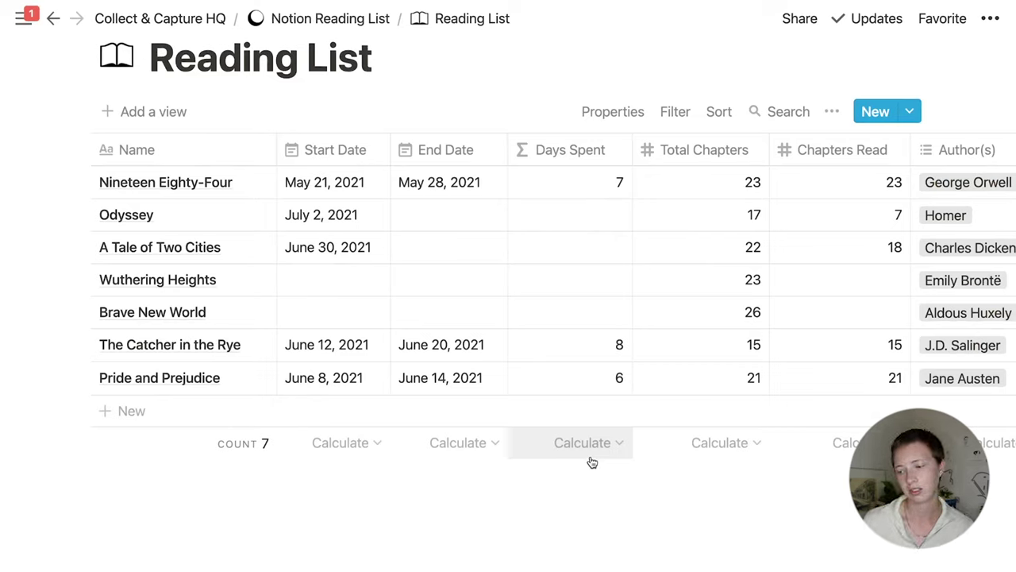
click(592, 460)
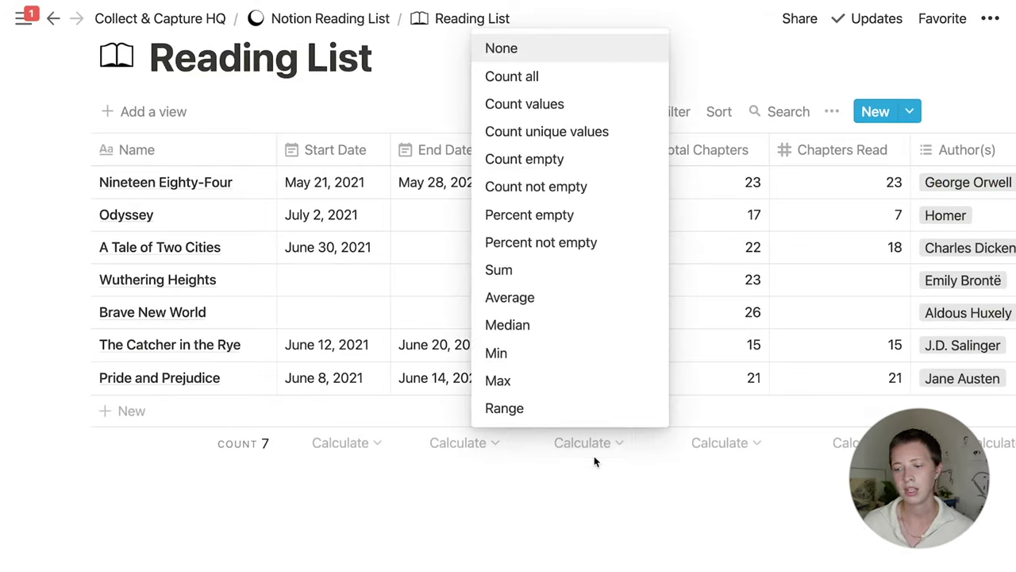
click(548, 308)
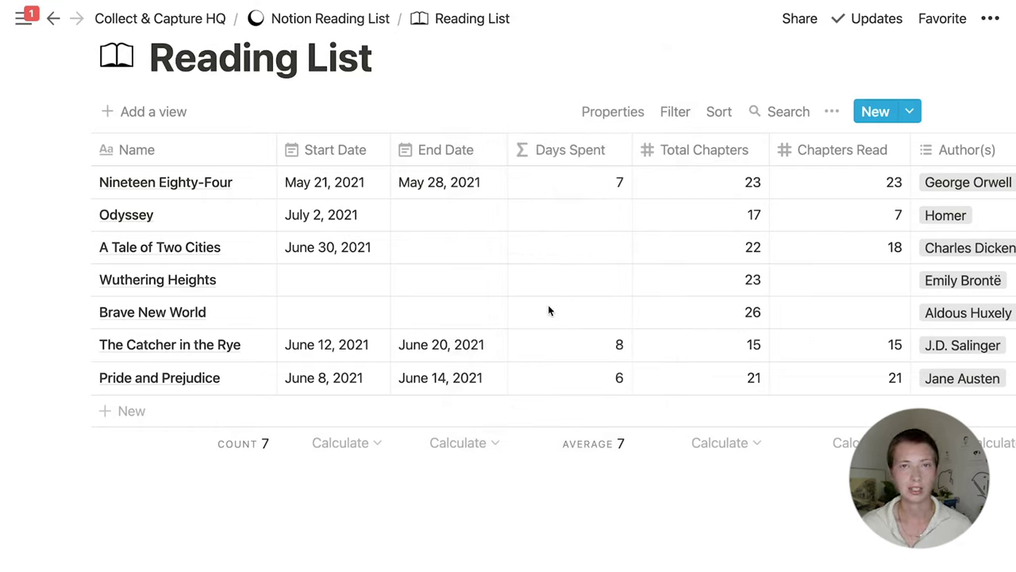
Switch the Days Spent column calculation to Sum and back to Average.
click(592, 446)
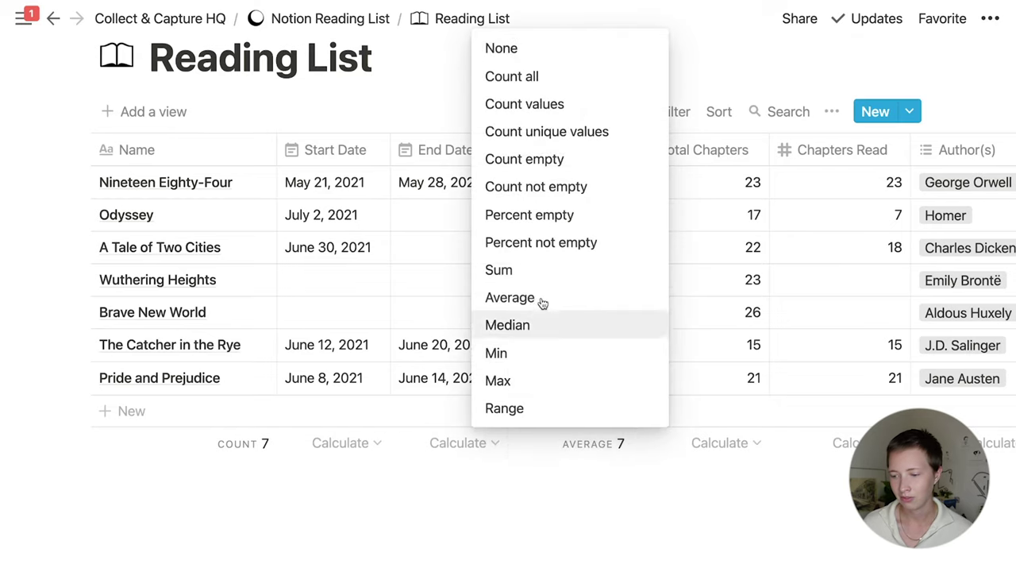
click(532, 274)
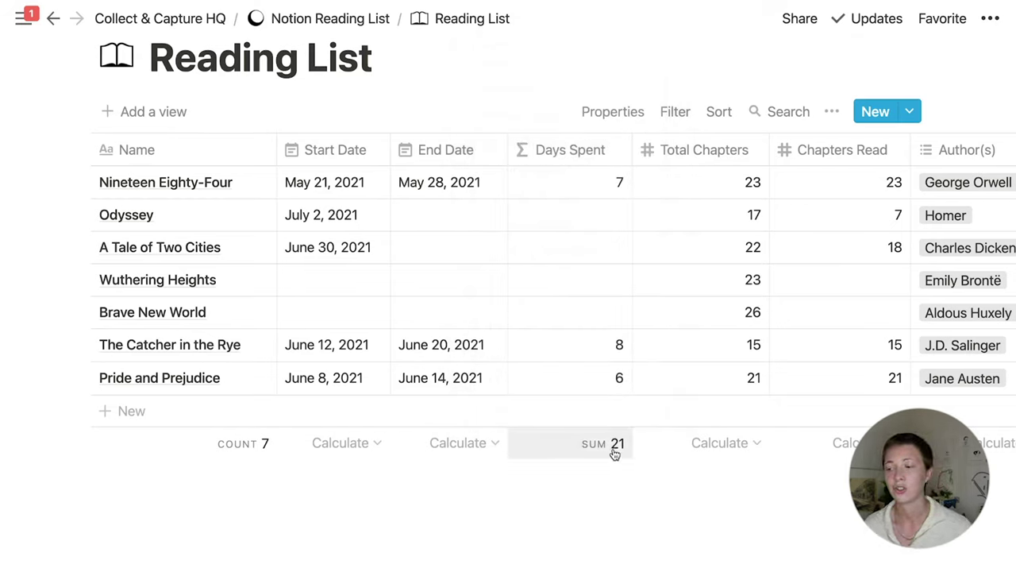
click(673, 114)
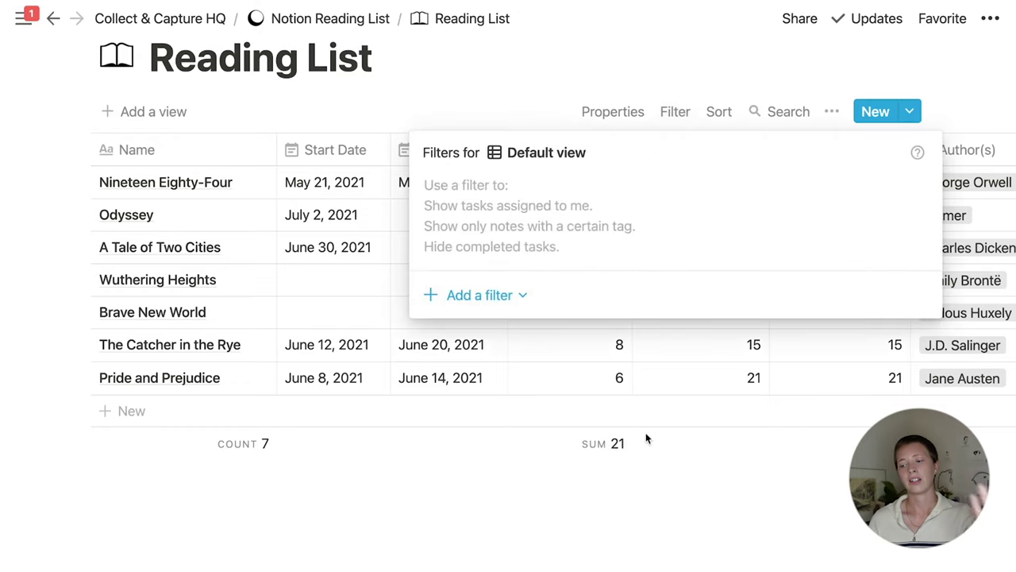
click(602, 453)
click(609, 450)
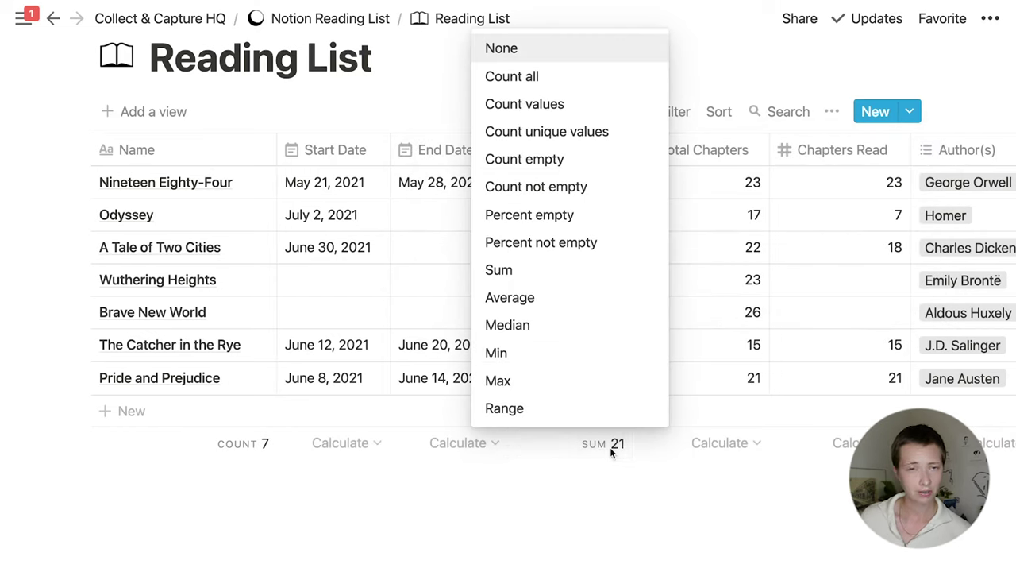
click(562, 301)
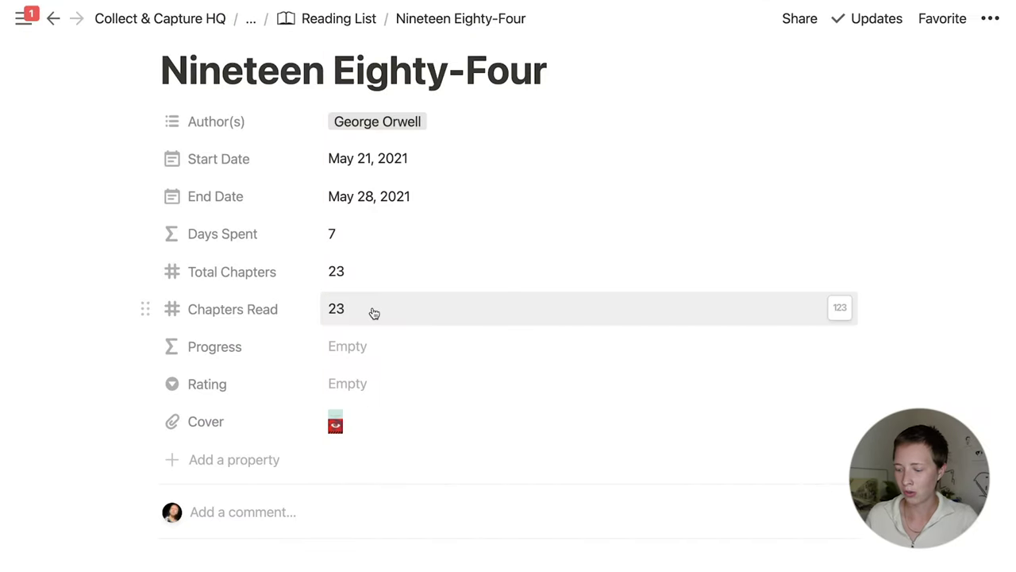
Open the 17 Progress Bar Designs page and browse the Classic Progress Bar views, ending on the 6-10 view.
key(ctrl+p)
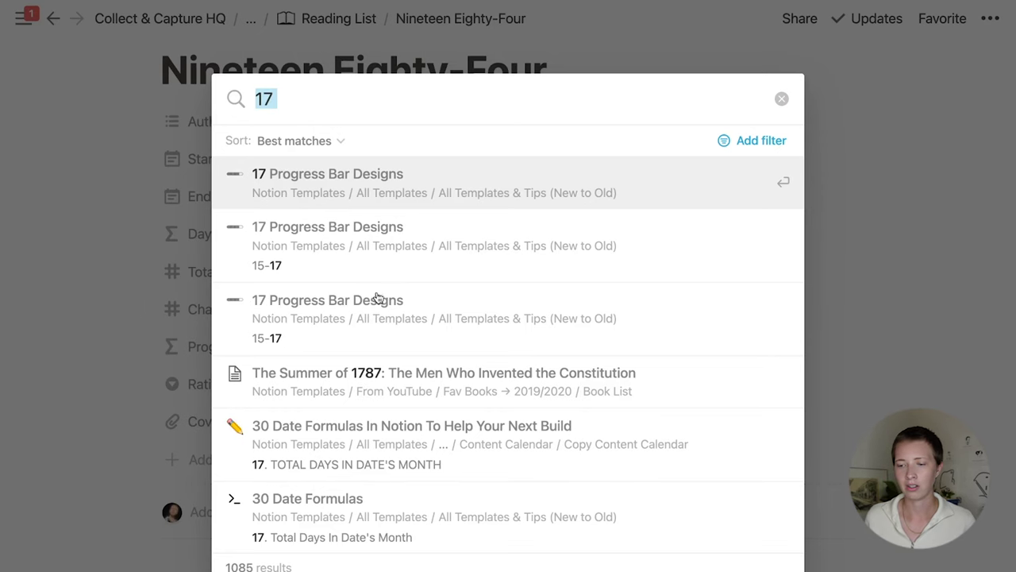
click(350, 198)
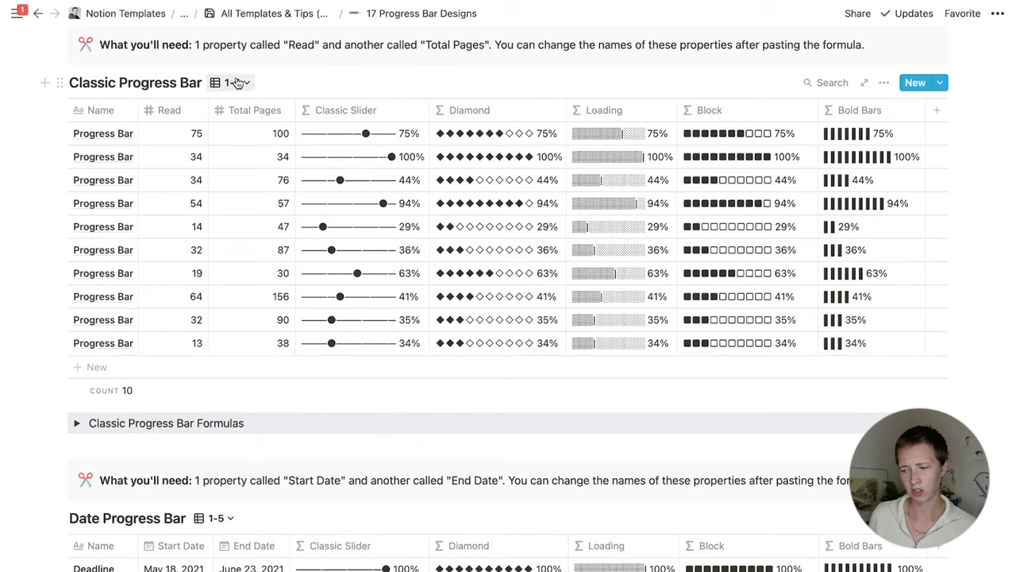
click(237, 84)
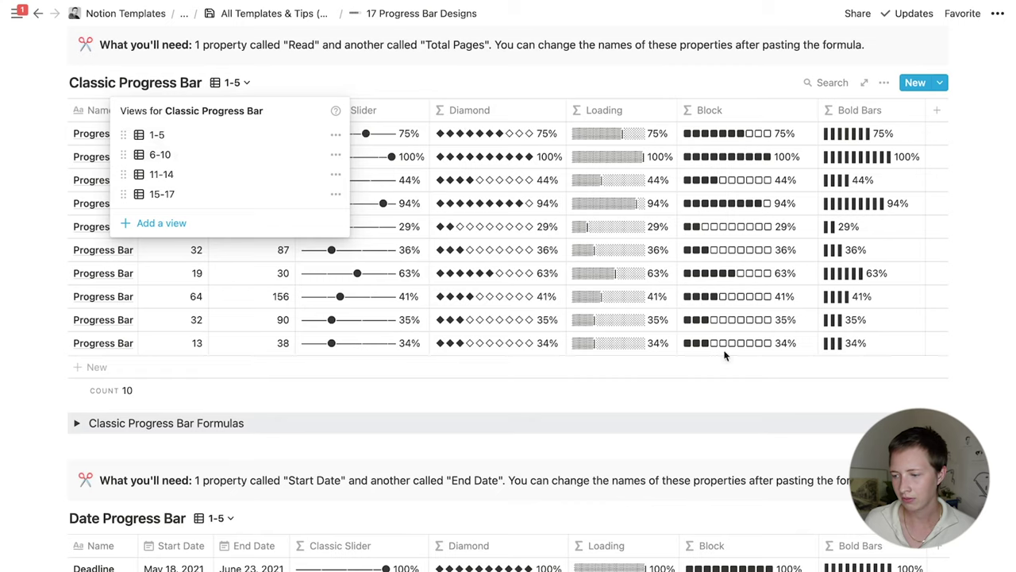
click(168, 157)
click(242, 195)
key(ctrl+plus)
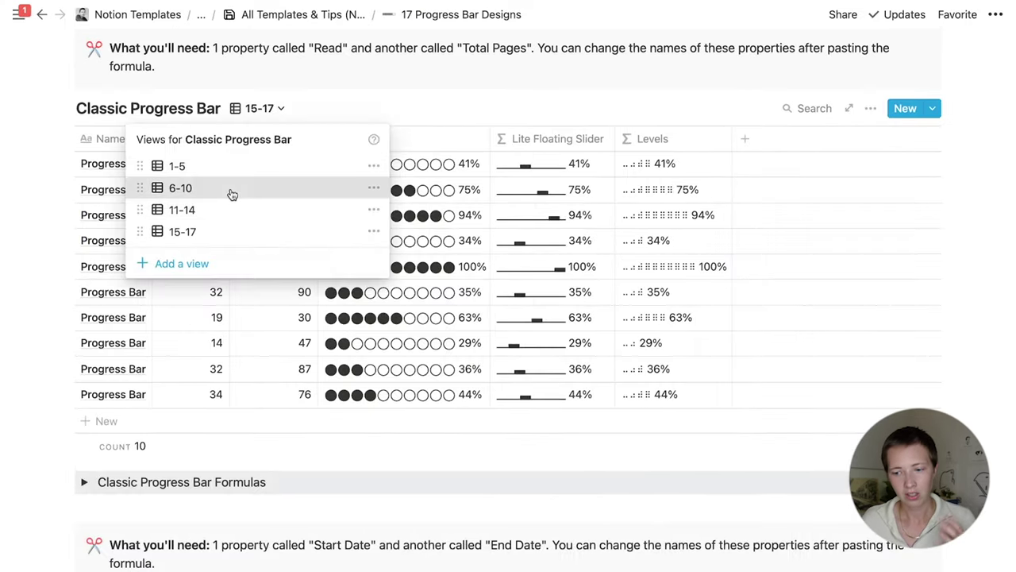
click(231, 188)
Copy the entire Cube progress bar formula from the Classic Progress Bar table and close the formula editor.
click(376, 187)
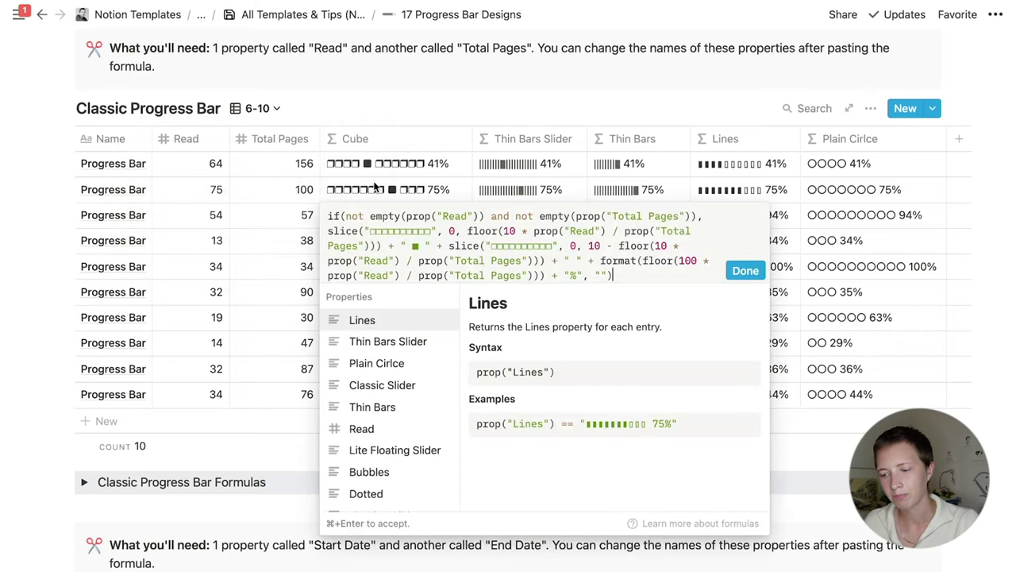
key(ctrl+a)
key(super+c)
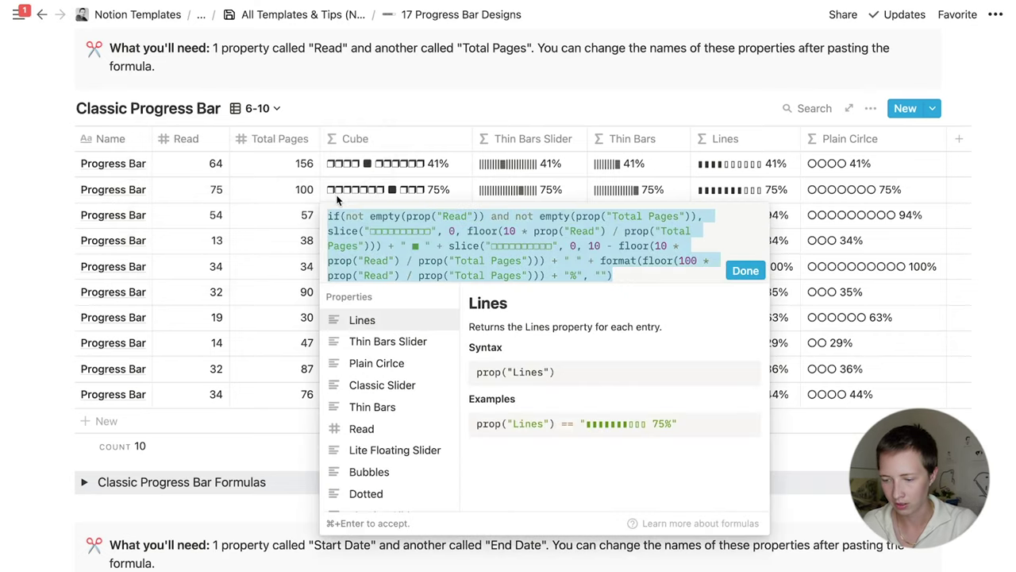
key(Escape)
Look over the groups inside the Classic Progress Bar Formulas toggle, leaving the toggle collapsed.
scroll(203, 401, down, 5)
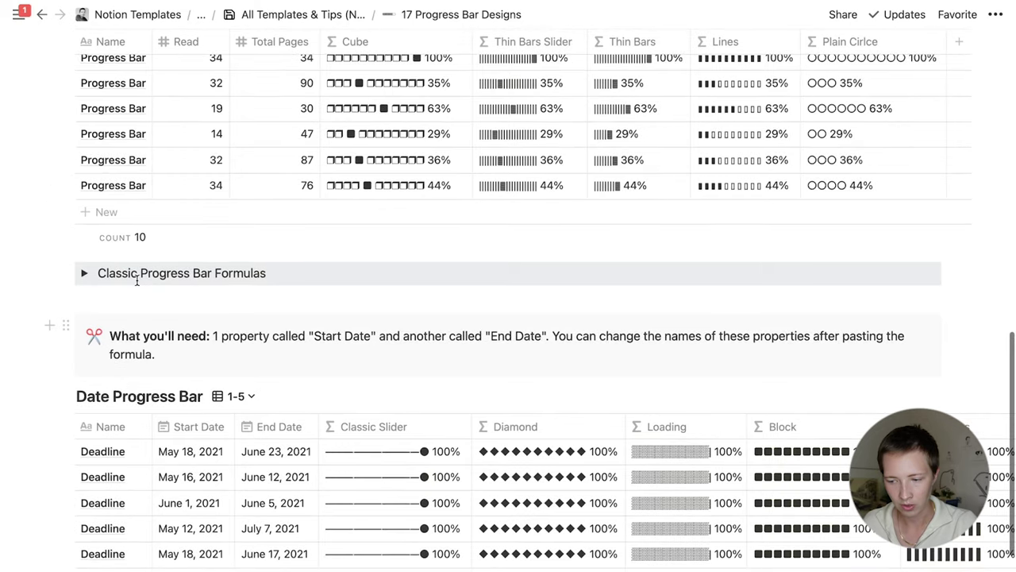
click(85, 273)
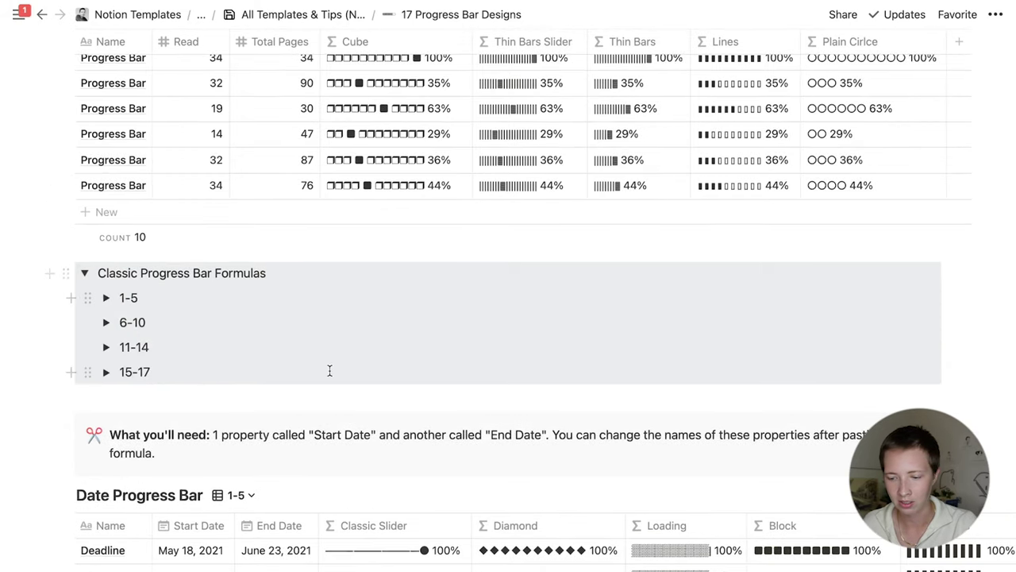
click(82, 273)
Return to the reading list and open the Nineteen Eighty-Four entry as a full page, enlarging the display.
key(super+p)
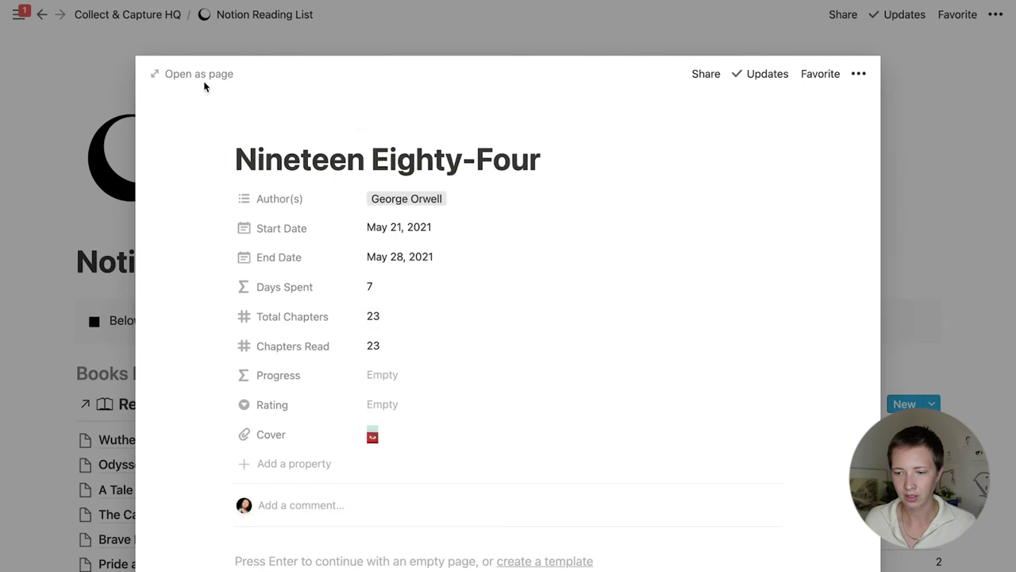
click(205, 84)
scroll(523, 315, down, 1)
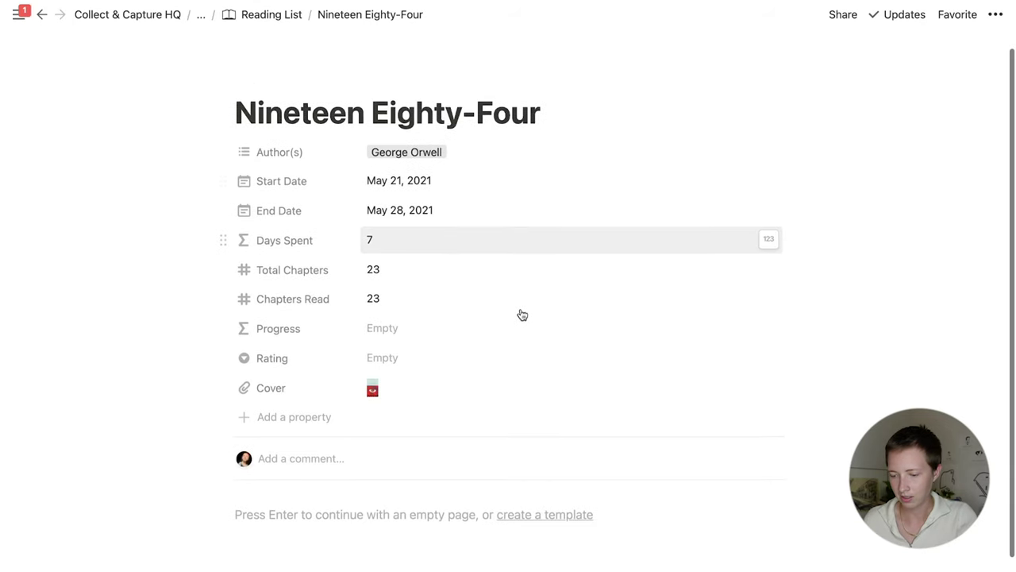
key(super+equal)
key(super+equal)
scroll(370, 419, up, 1)
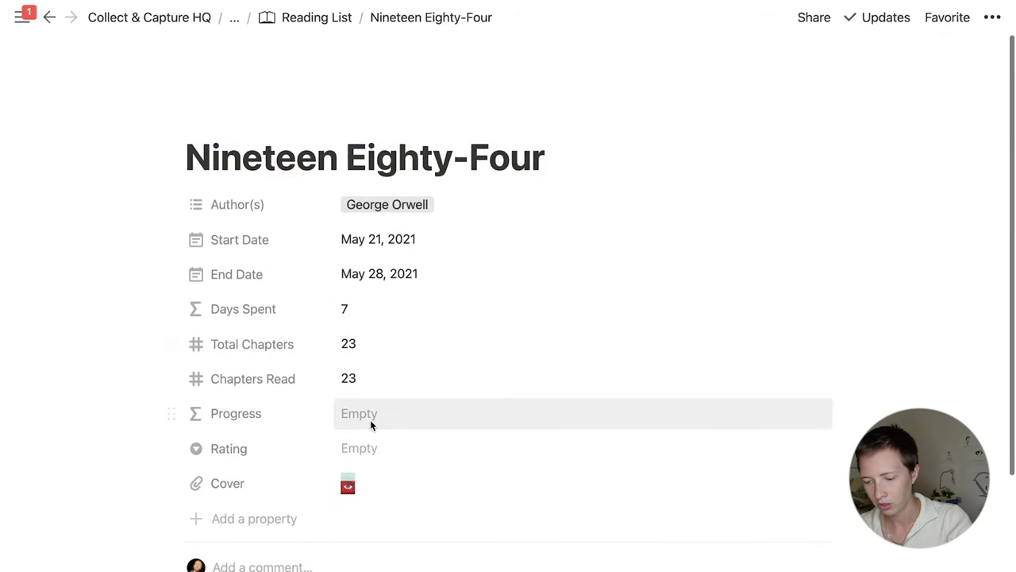
Try to paste the copied Cube formula into the Progress property without renaming the chapter properties.
click(370, 419)
key(super+v)
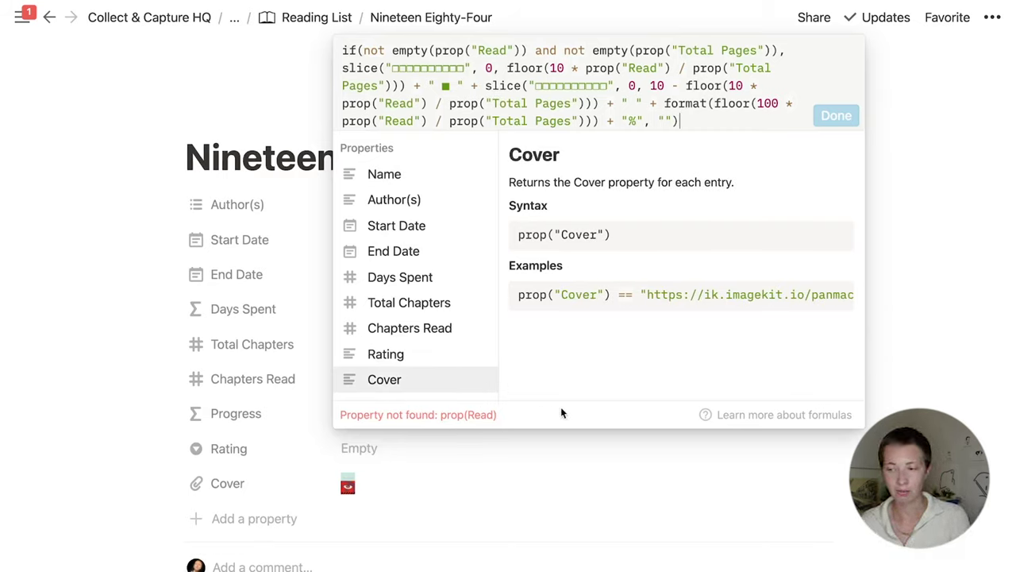
click(109, 301)
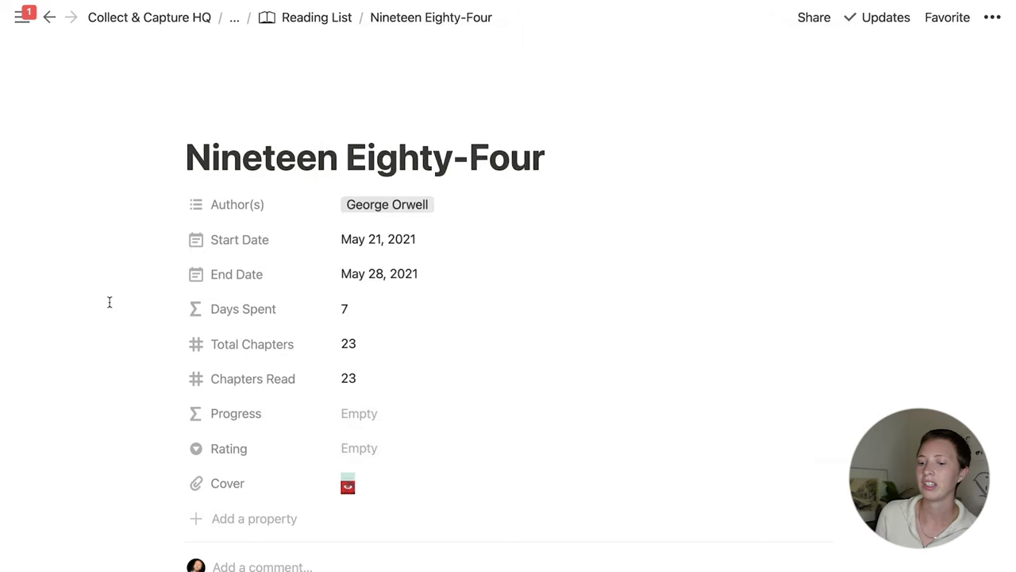
click(236, 346)
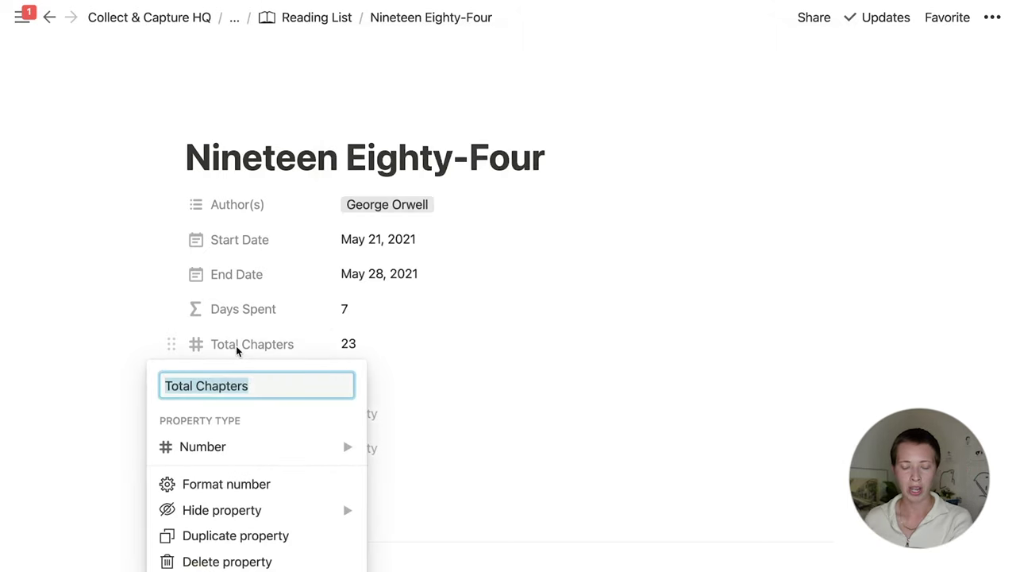
click(455, 357)
click(399, 419)
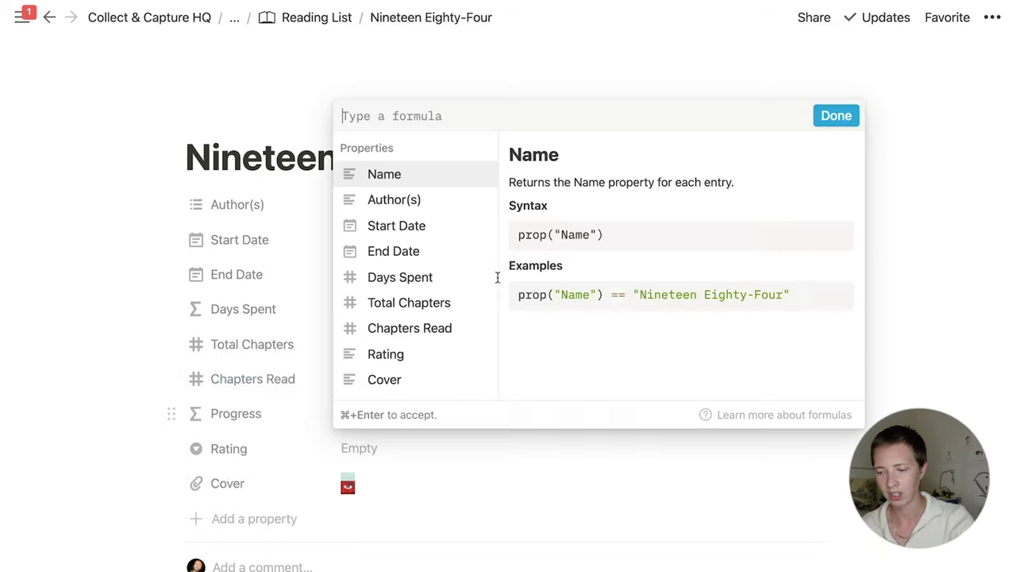
key(super+v)
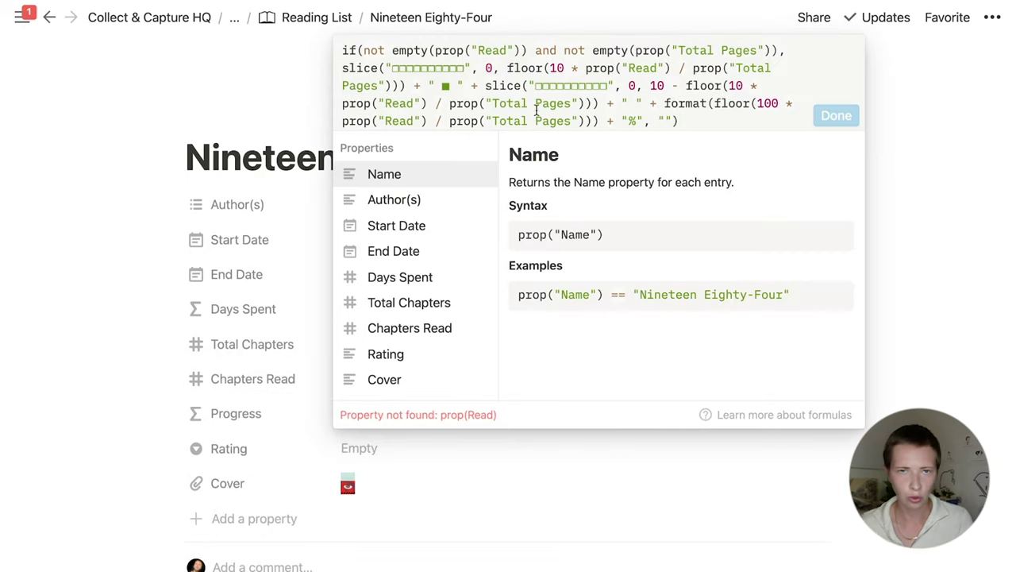
click(413, 442)
Rename the Total Chapters property to Total Pages.
click(254, 345)
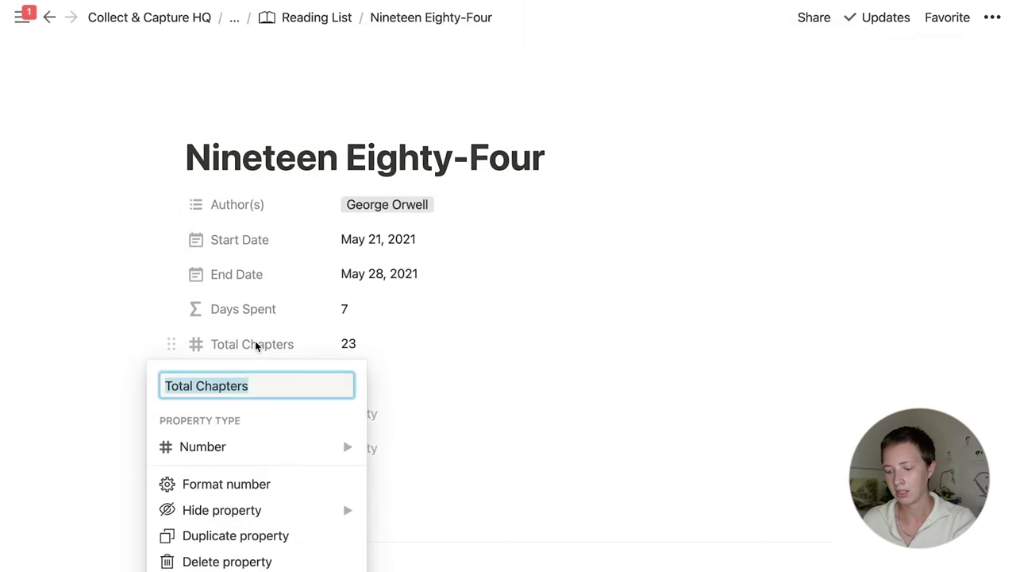
text(Total PAges)
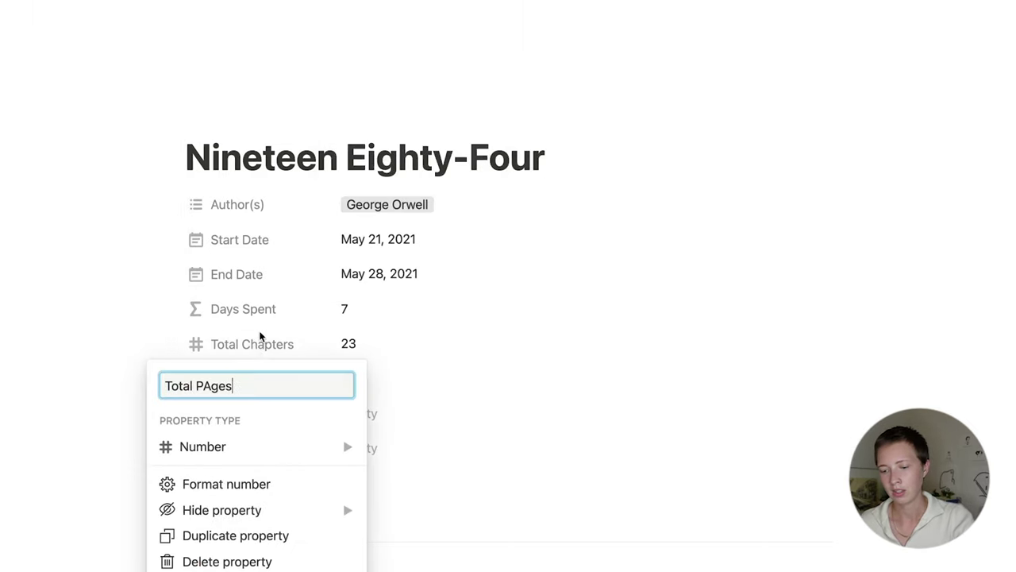
key(BackSpace)
key(BackSpace)
key(BackSpace)
key(BackSpace)
text(ages)
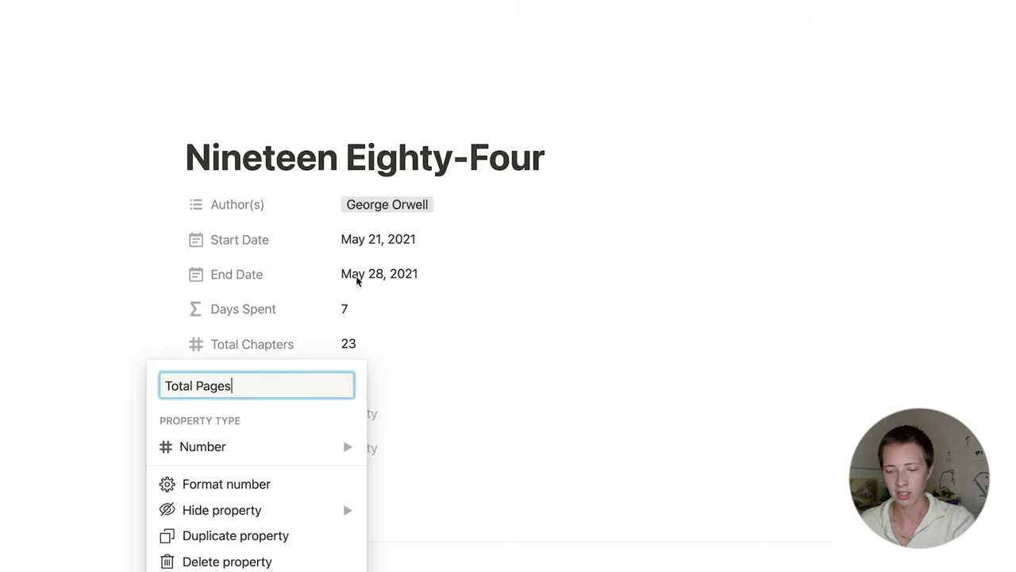
key(Return)
Rename the Chapters Read property to Read.
click(236, 384)
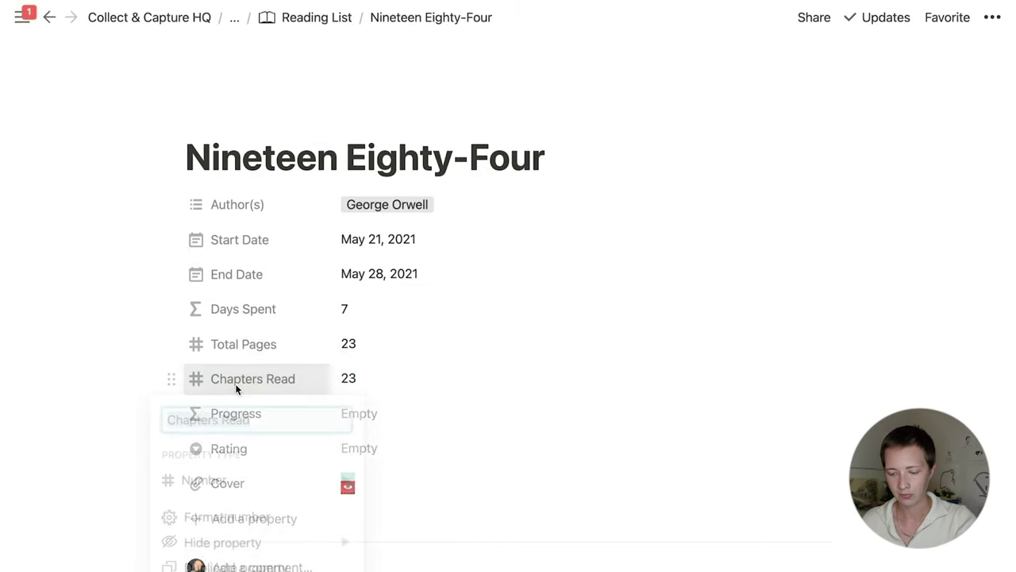
text(Read)
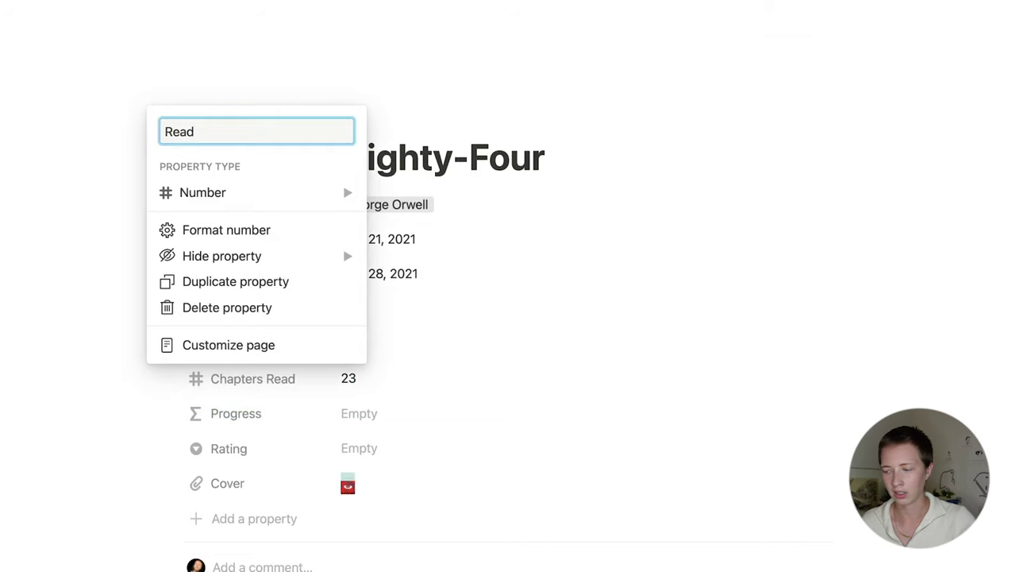
key(Return)
Paste the copied Cube progress bar formula, based on Read and Total Pages, into the Progress property and apply it.
click(435, 411)
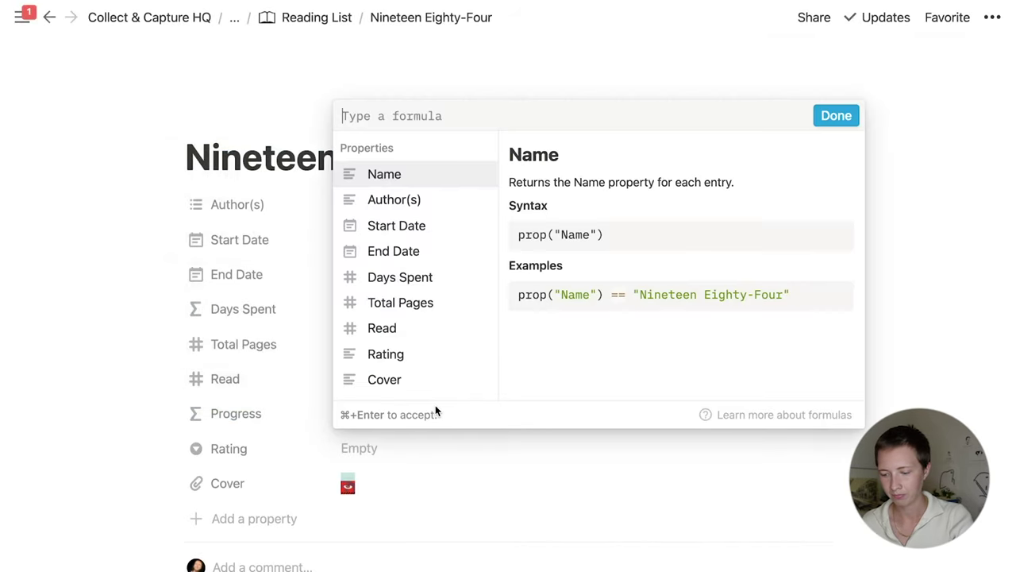
text(if(not empty(prop("Read")) and not empty(prop("Total Pages")), slice("□□□□□□□□□□", 0, floor(10 * prop("Read") / prop("Total Pages"))) + " ■ " + slice("□□□□□□□□□□", 0, 10 - floor(10 * prop("Read") / prop("Total Pages"))) + " " + format(floor(100 * prop("Read") / prop("Total Pages"))) + "%", ""))
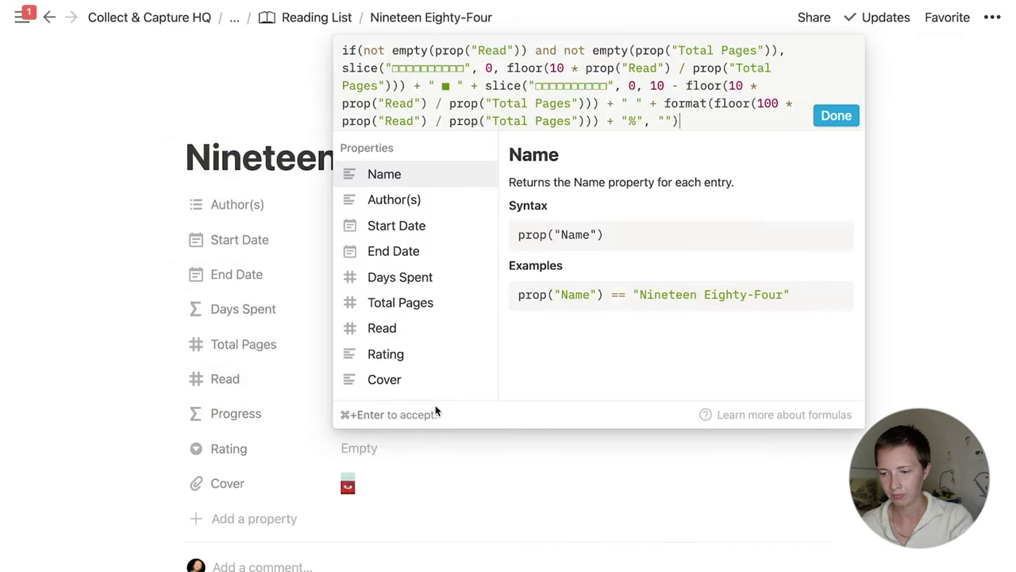
click(833, 117)
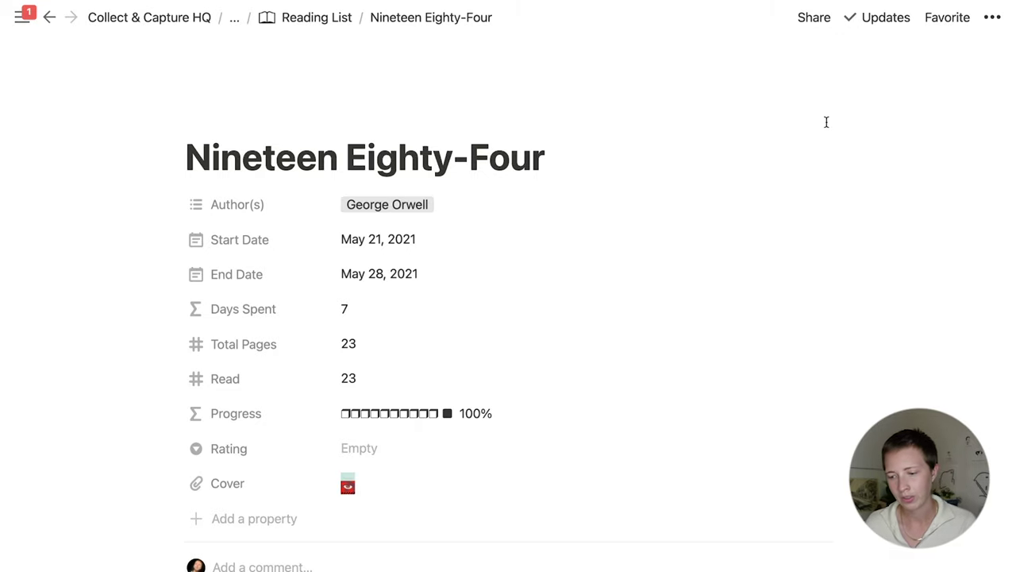
Rename the Total Pages property back to Total Chapters and the Read property back to Chapters Read.
click(252, 348)
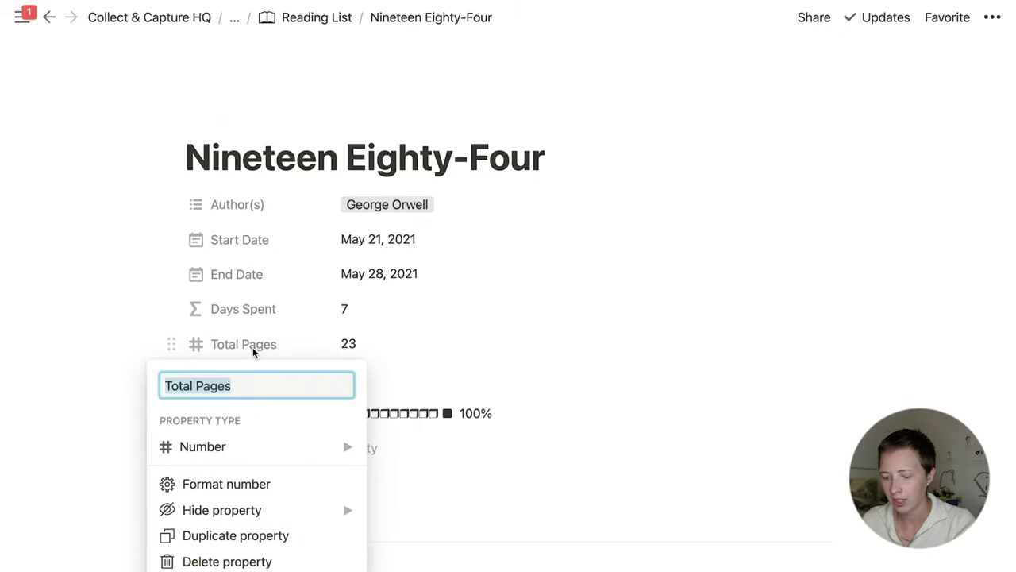
text(Total Cha)
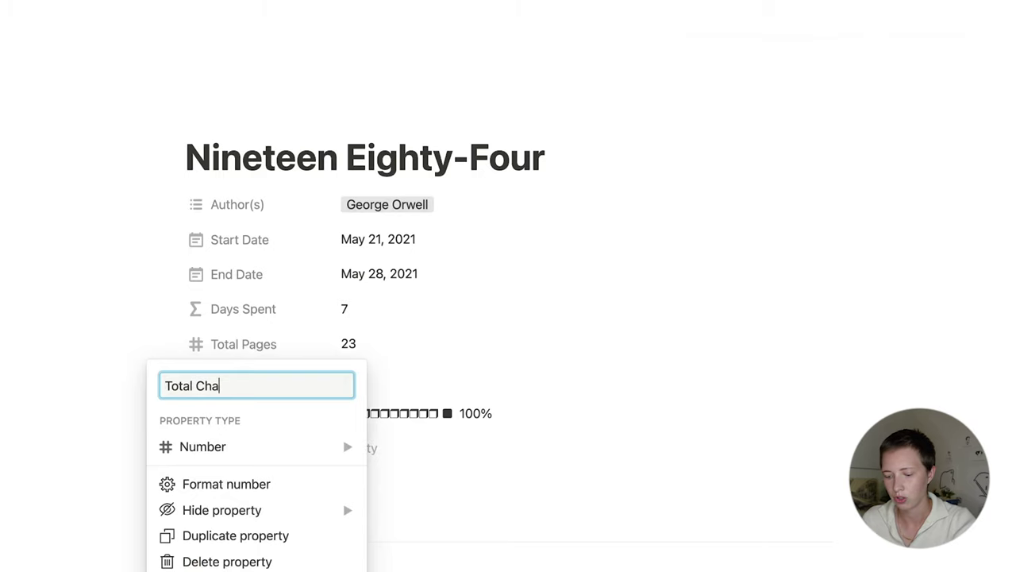
text(pters)
key(Return)
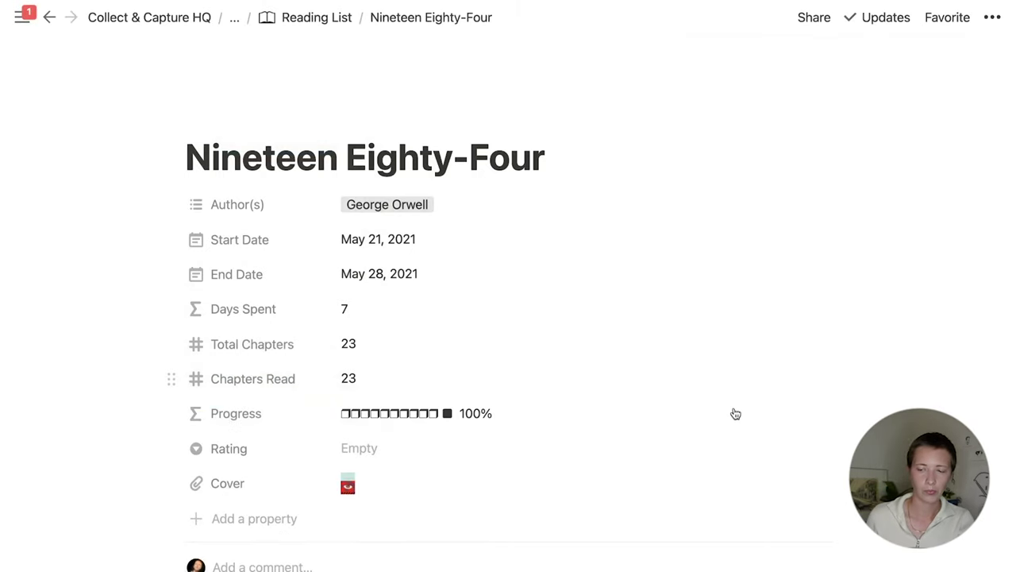
Open the Reading List database and show the Progress property in its default view.
click(310, 24)
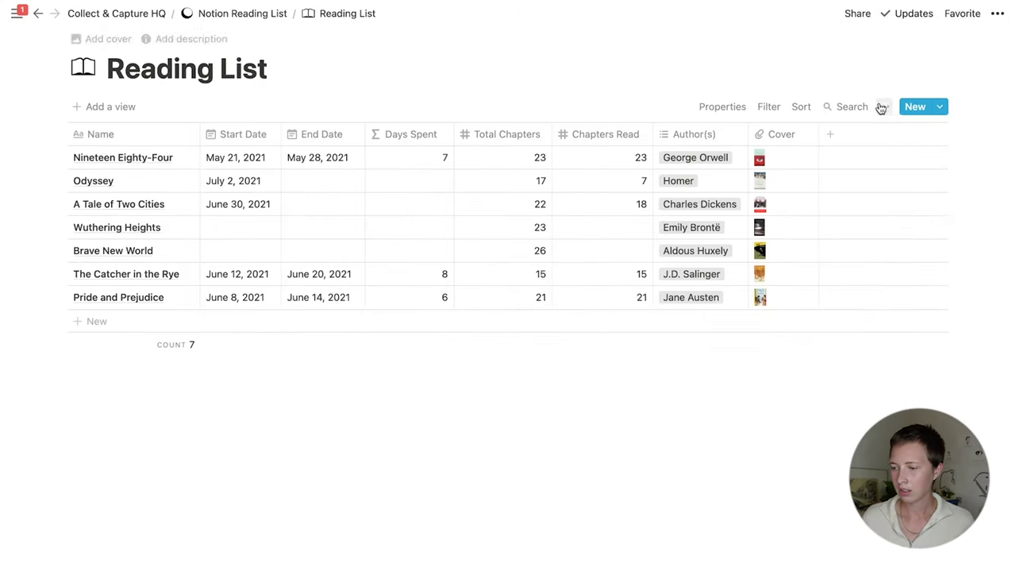
click(640, 138)
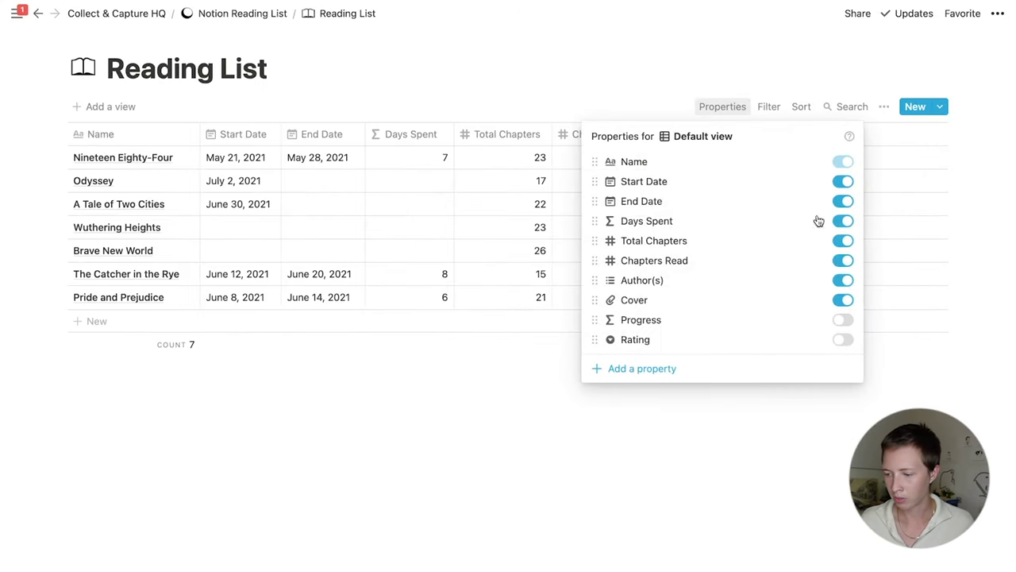
click(844, 320)
click(412, 444)
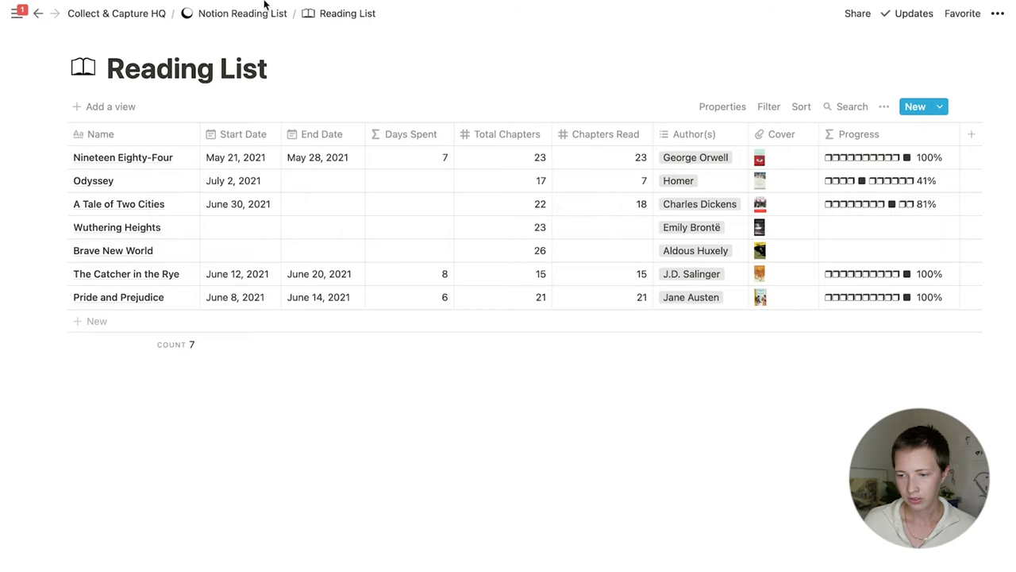
On the Notion Reading List page, hide the Days Spent and Total Chapters columns in the Main Database table.
click(242, 13)
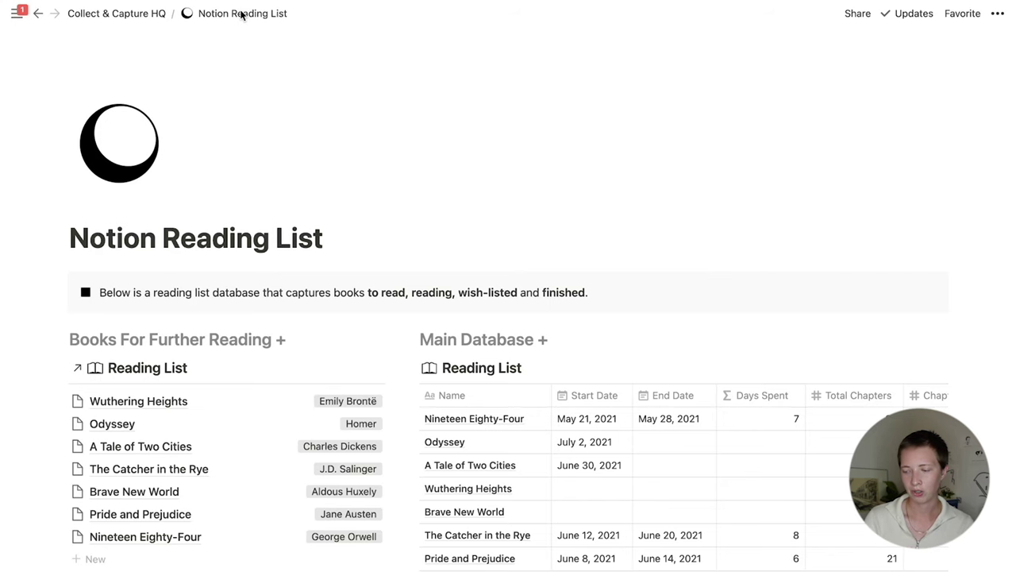
scroll(703, 237, down, 3)
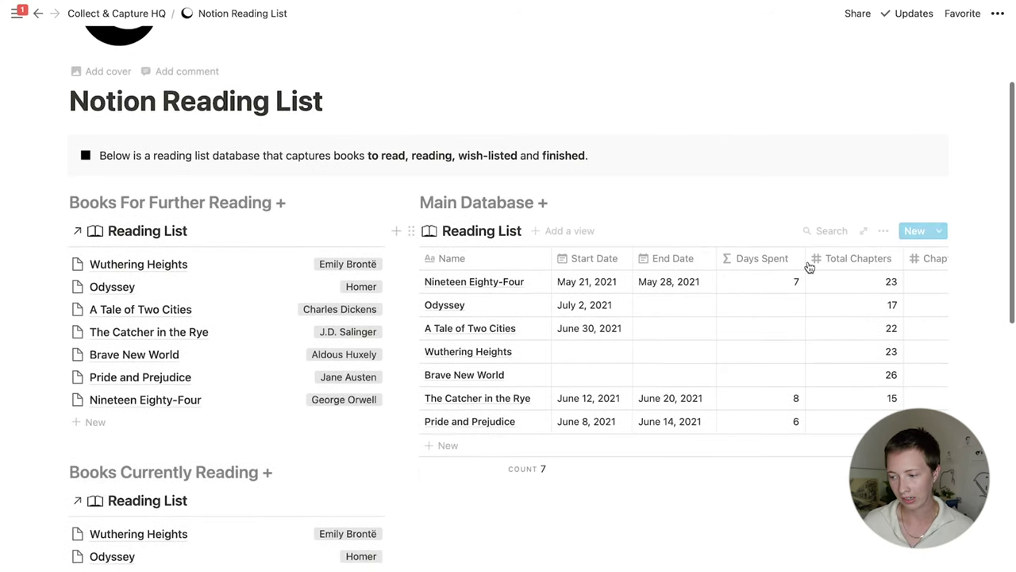
click(771, 259)
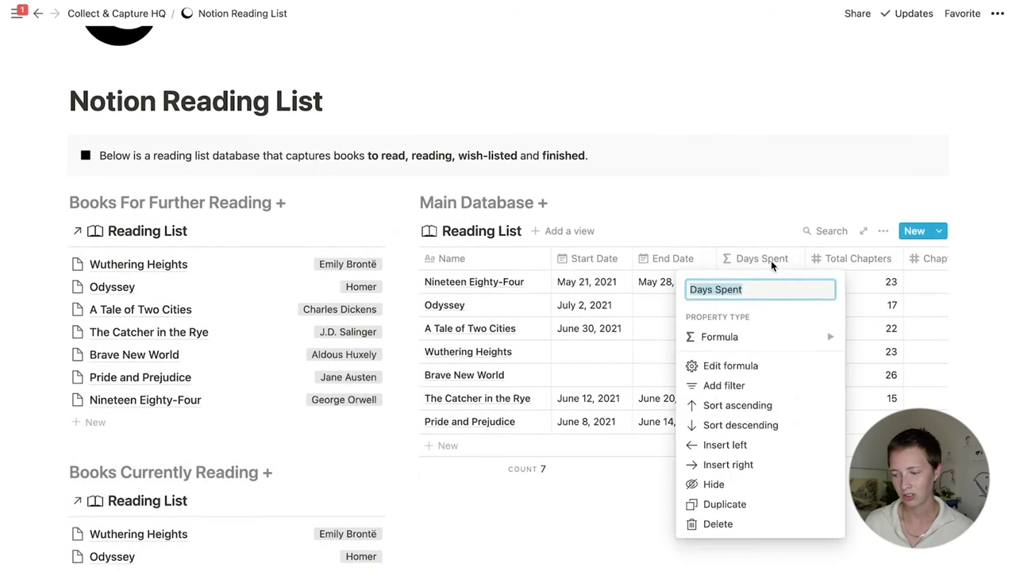
click(726, 486)
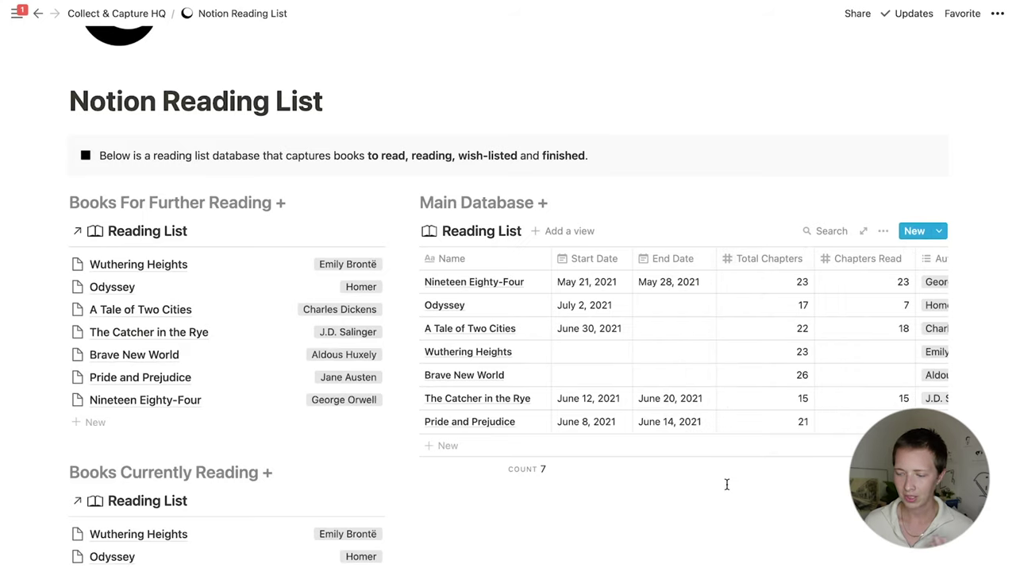
click(794, 259)
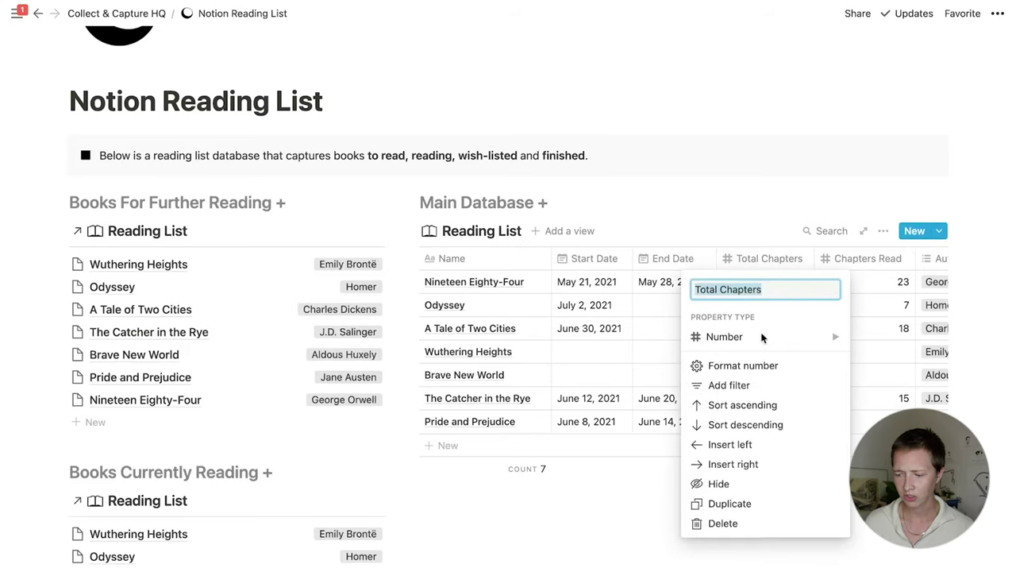
click(727, 481)
Move the Chapters Read column in front of the Name column and narrow it slightly.
click(785, 261)
click(782, 266)
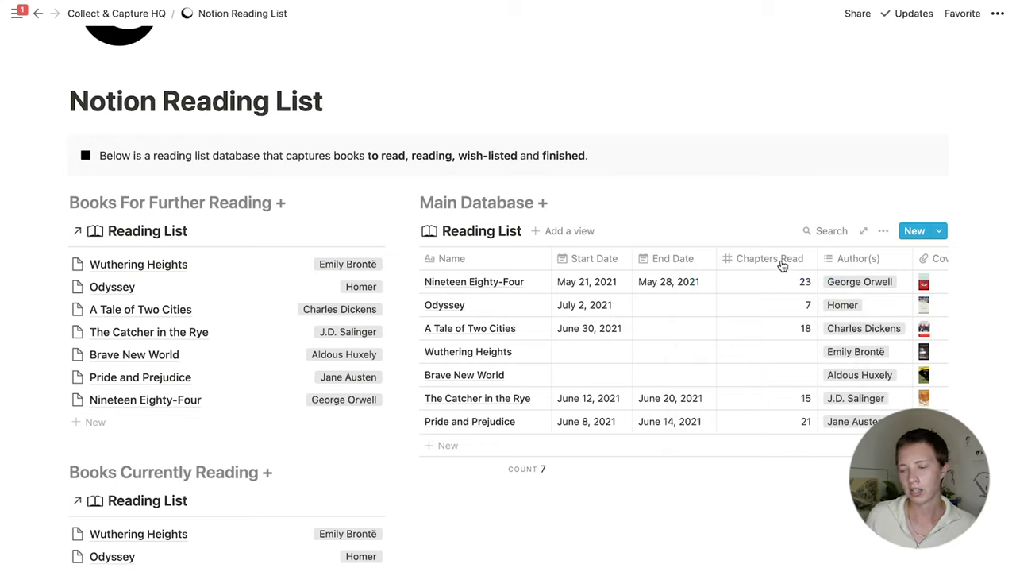
drag(782, 266, 479, 263)
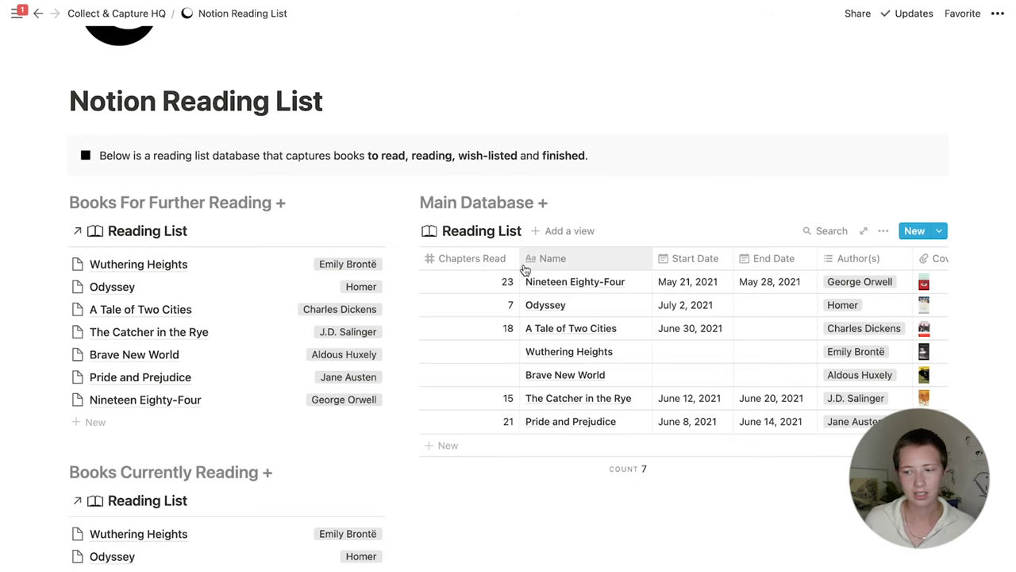
drag(520, 262, 514, 264)
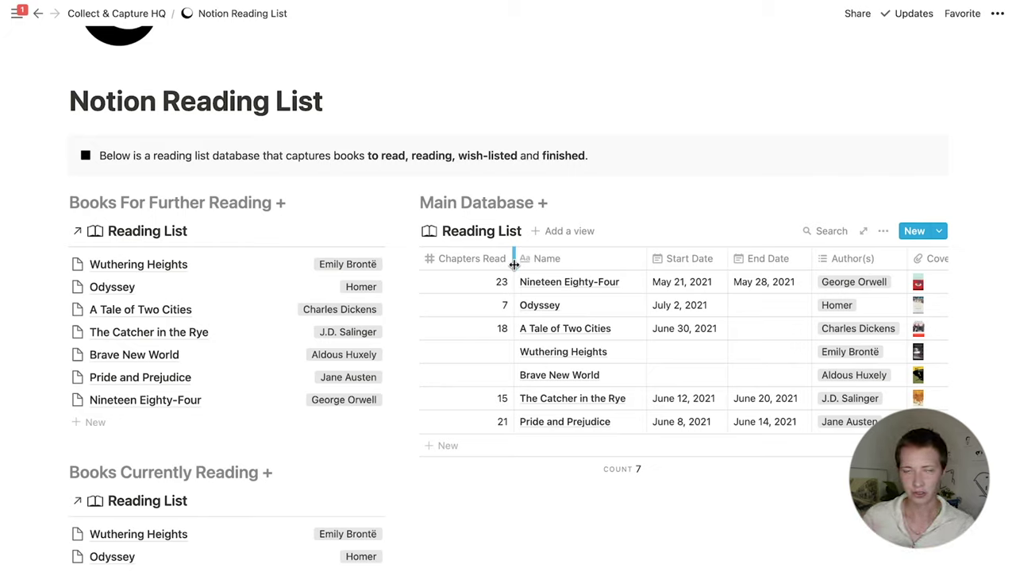
Hide the Start Date, End Date, Author(s) and Cover columns in the Main Database table.
click(694, 260)
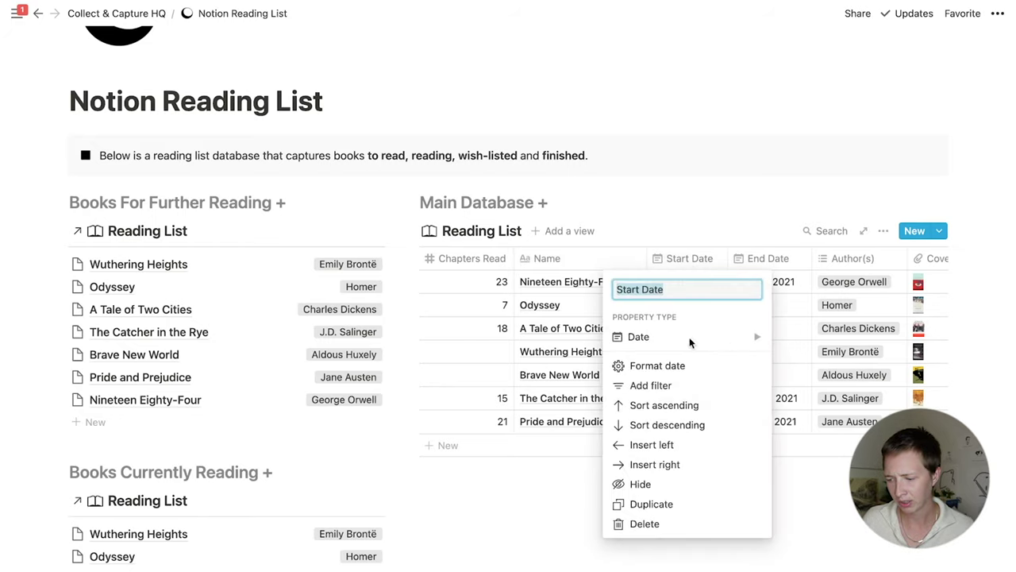
click(660, 486)
click(705, 260)
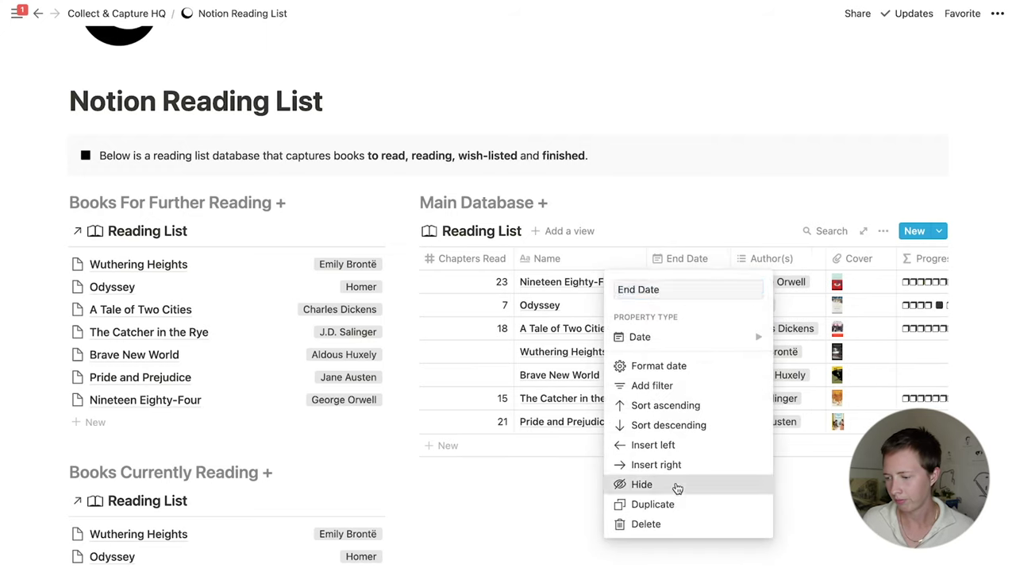
click(678, 486)
click(689, 259)
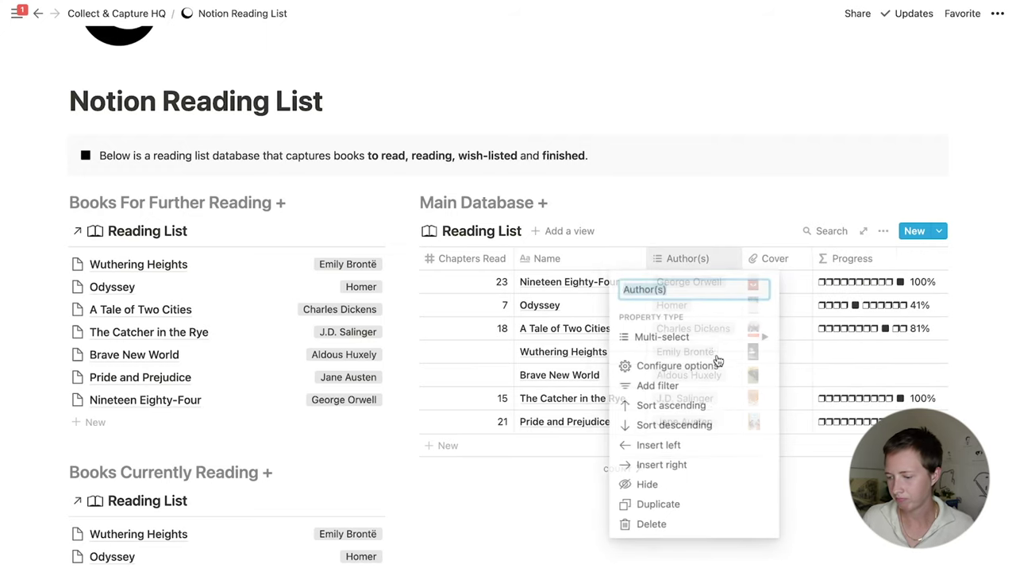
click(677, 485)
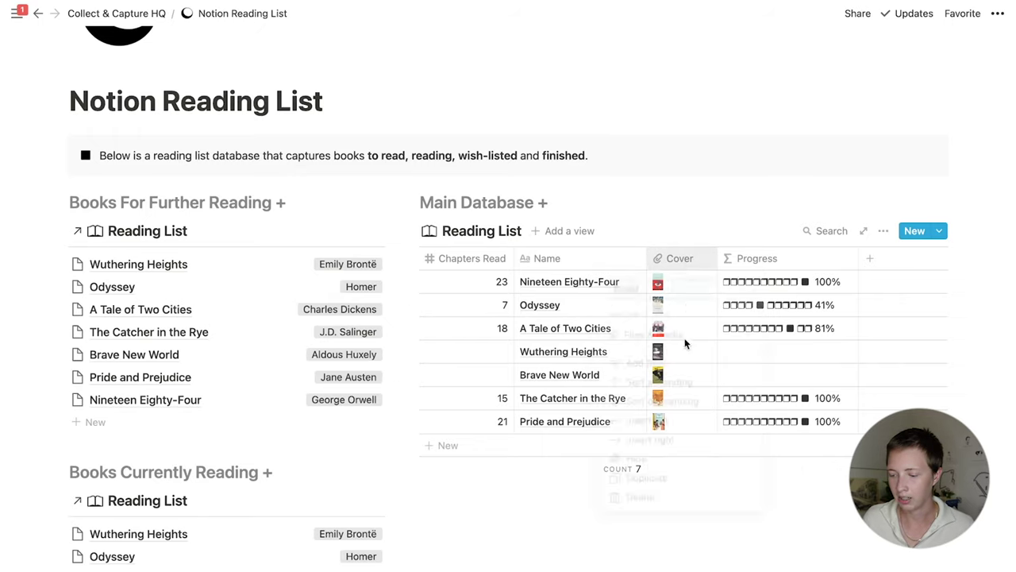
click(687, 259)
click(677, 485)
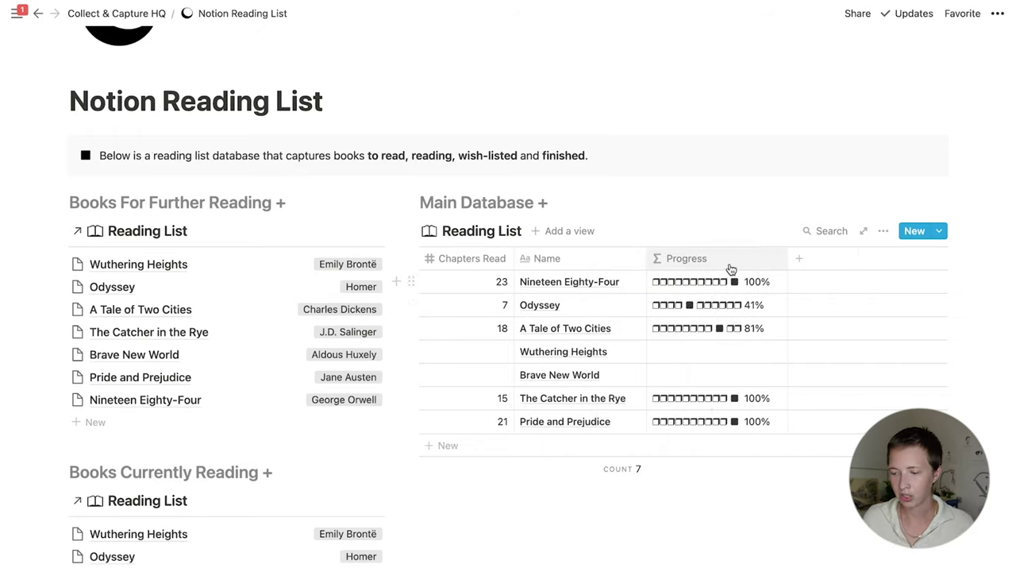
Open the property list of the Main Database table.
click(882, 232)
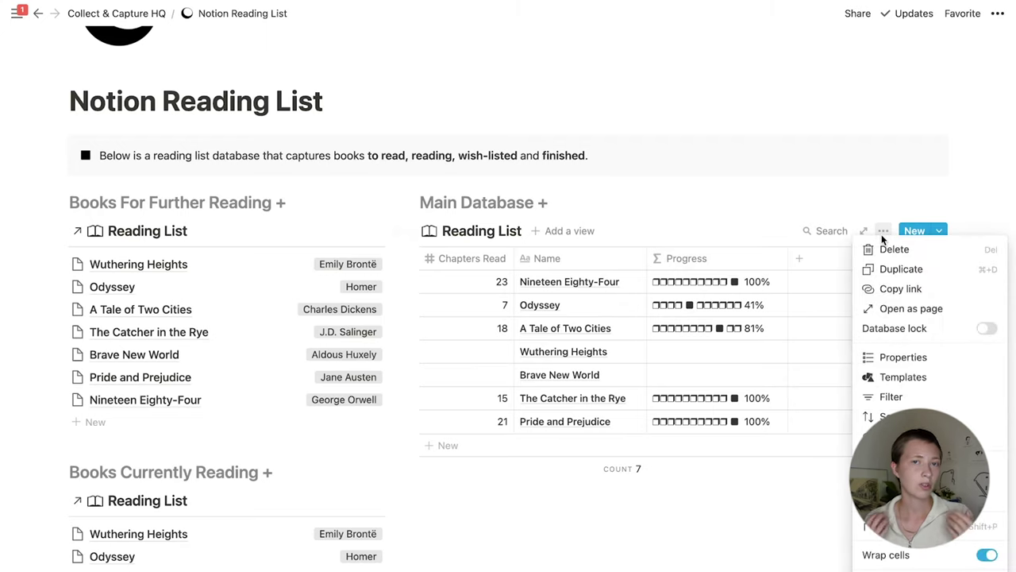
click(937, 356)
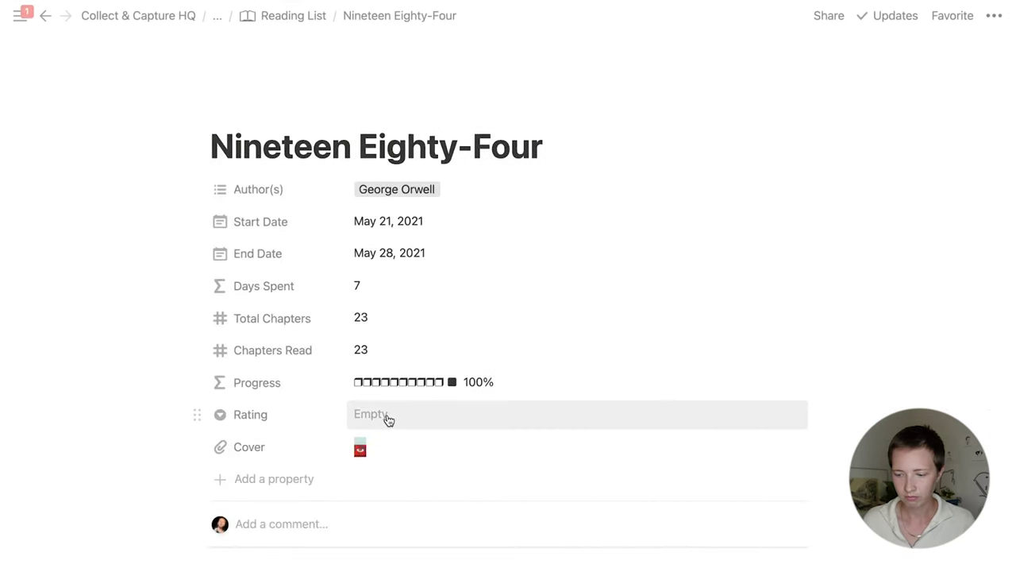
On the Nineteen Eighty-Four page, create the Rating options ★★★★★ and ★★★★.
click(387, 414)
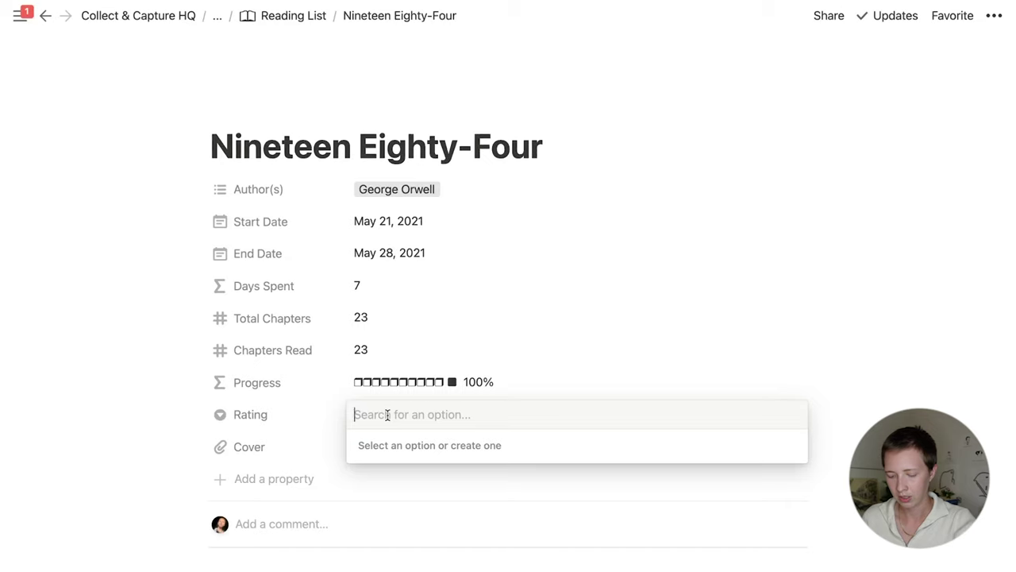
key(ctrl+super+space)
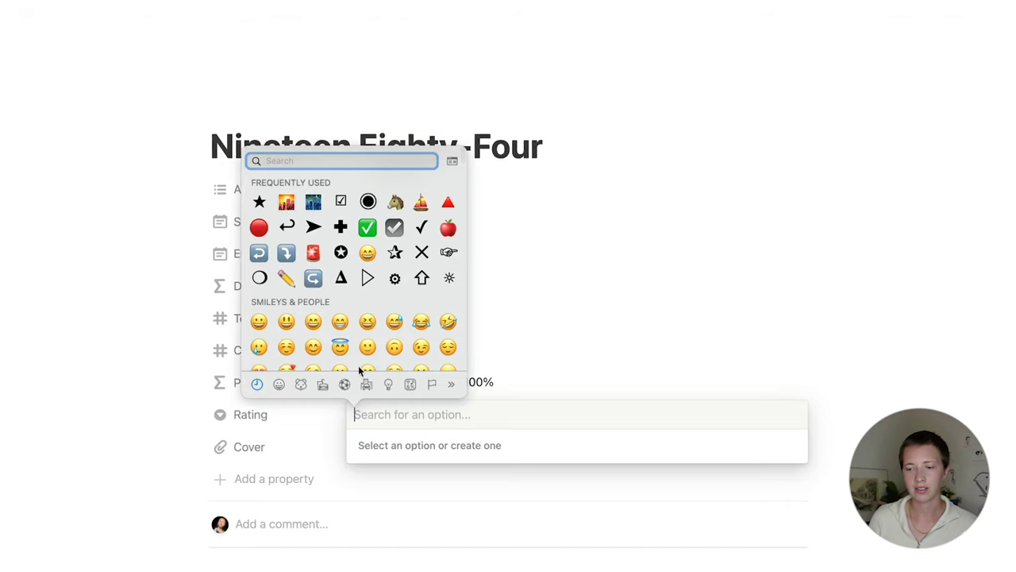
click(251, 202)
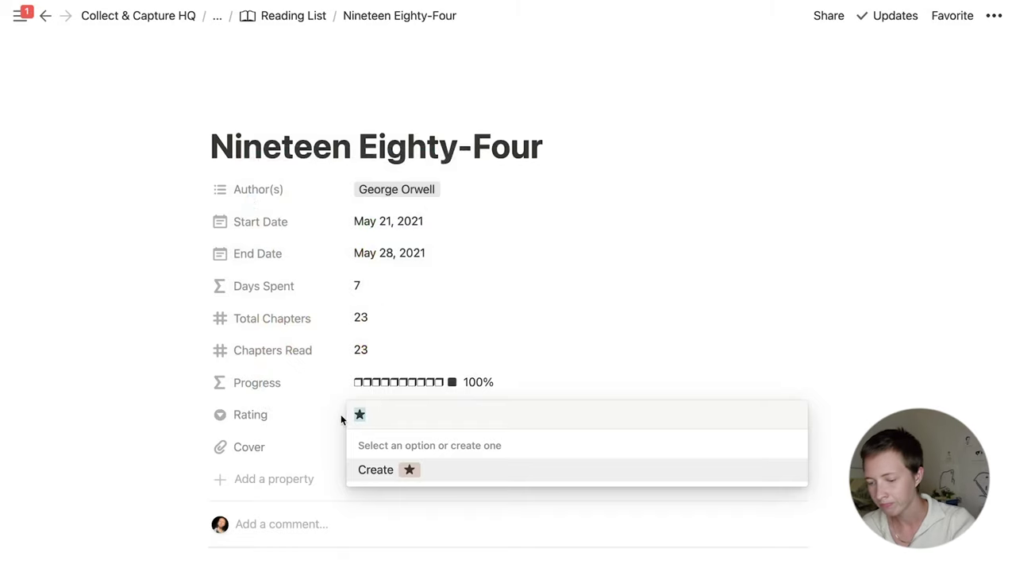
key(super+v)
key(super+v)
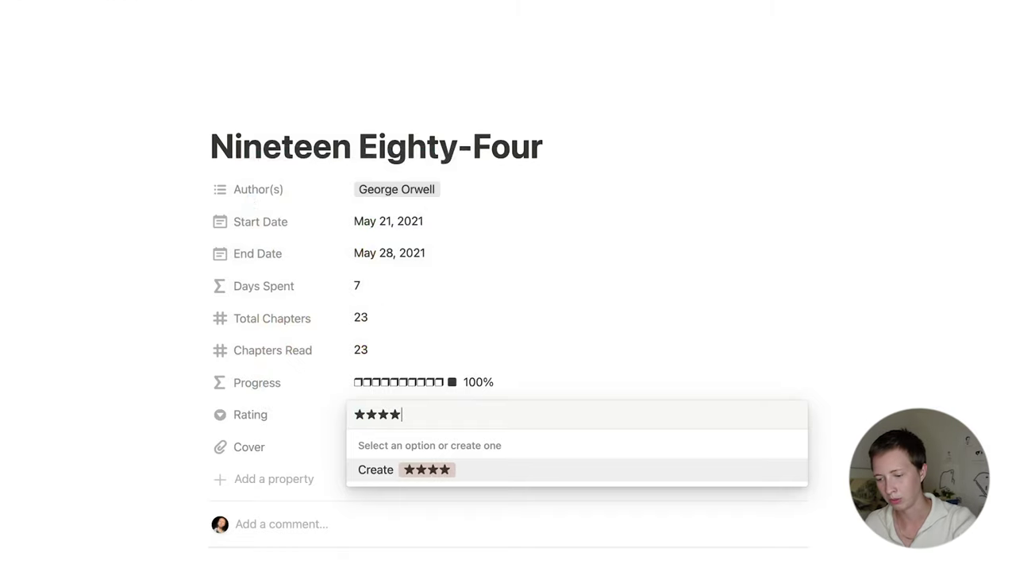
key(Return)
click(448, 415)
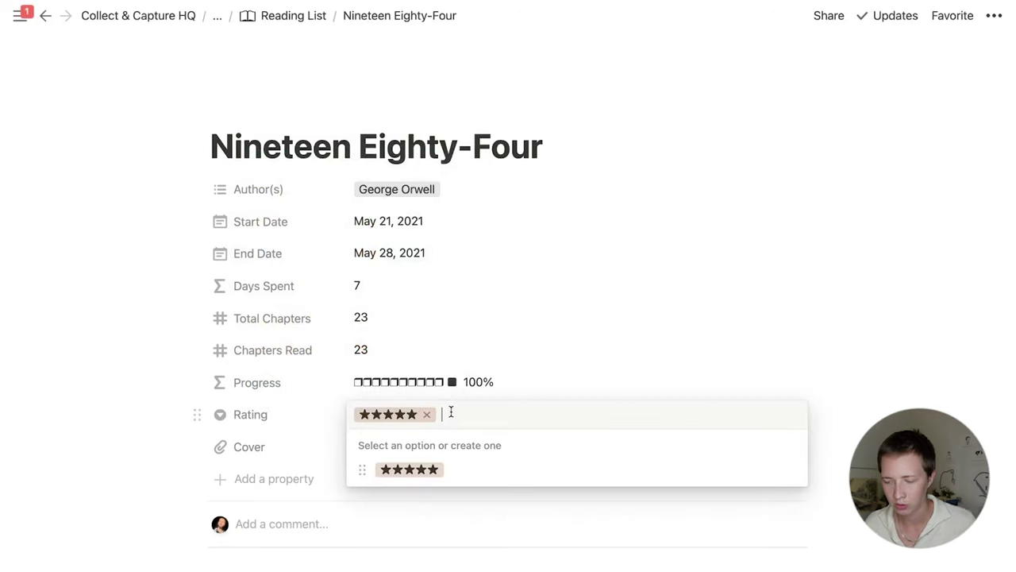
text(★★★★)
key(Return)
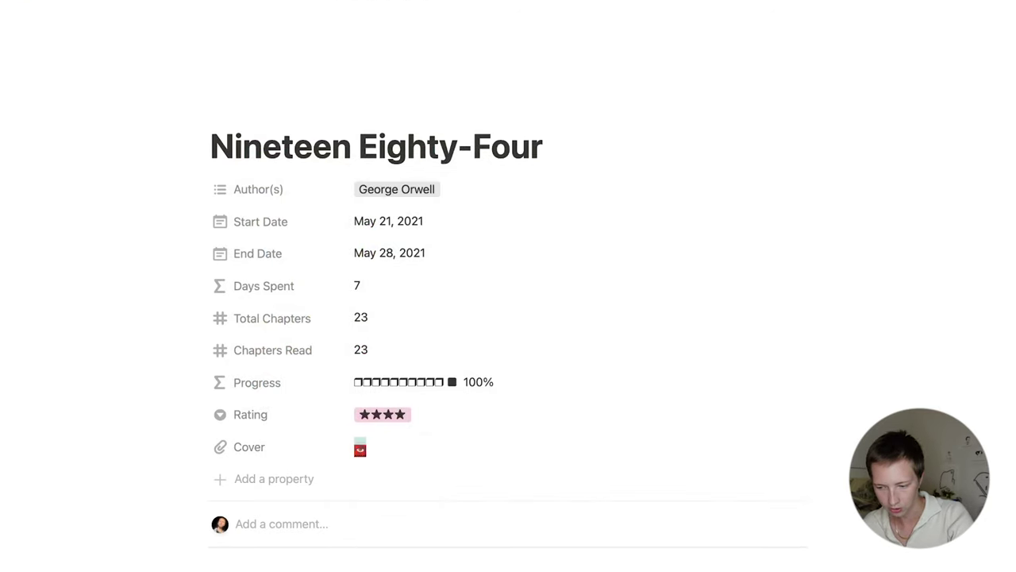
Create the remaining Rating options ★★★, ★★ and ★ on the Nineteen Eighty-Four page.
click(458, 414)
key(super+v)
key(super+v)
key(super+v)
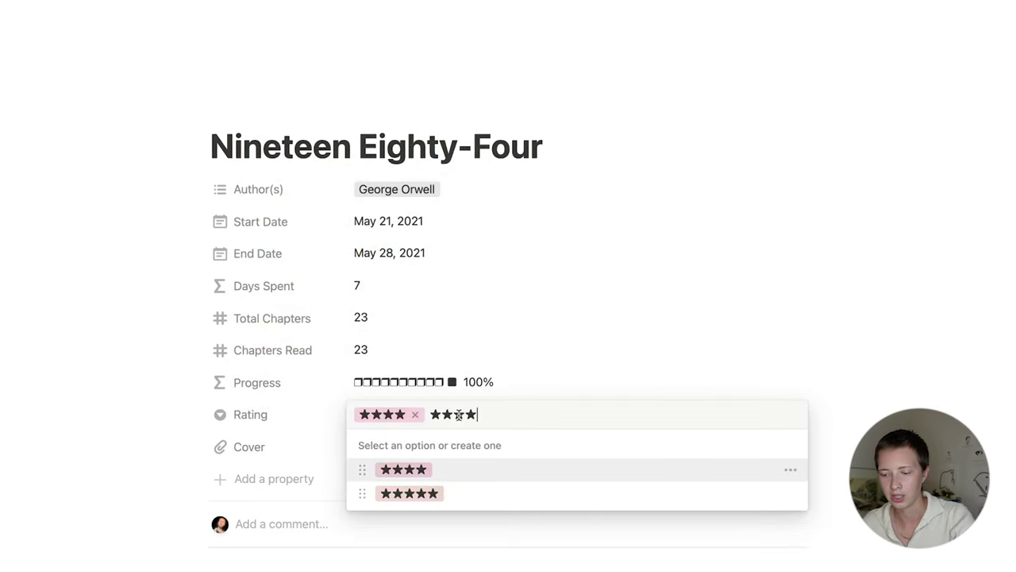
key(Up)
key(Up)
key(Down)
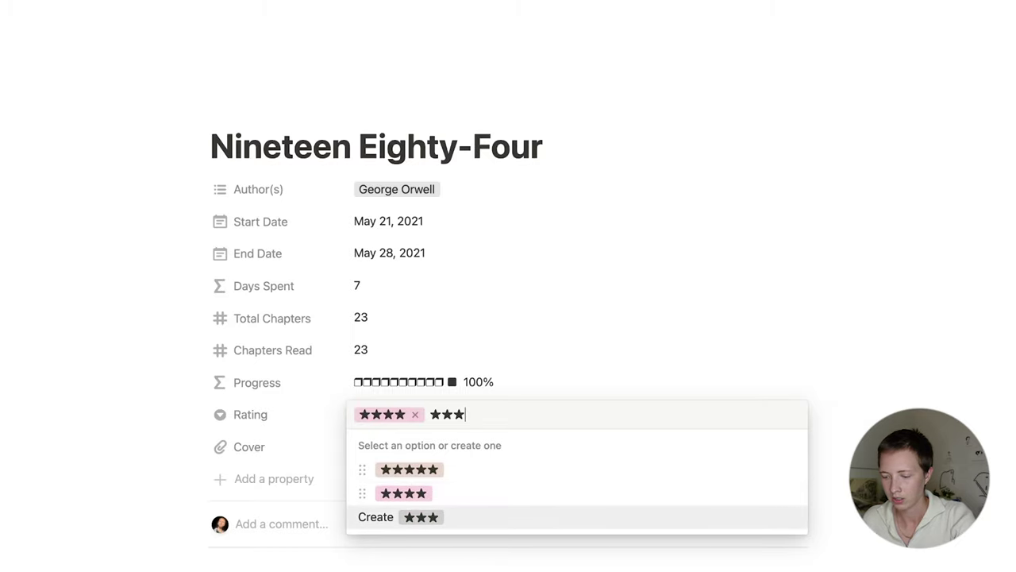
key(Return)
click(439, 413)
text(★)
text(★)
key(Down)
key(Down)
key(Down)
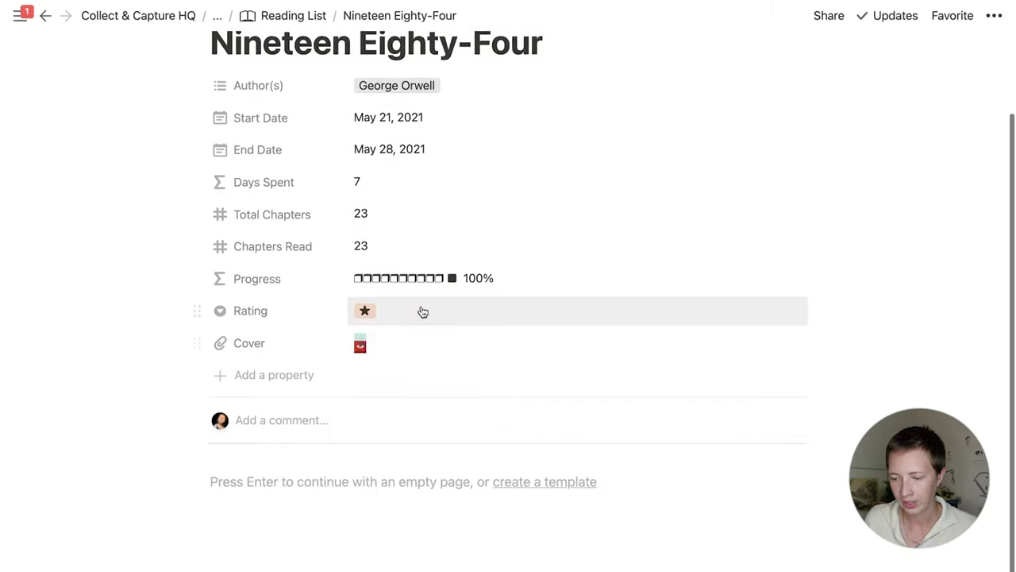
Set the Nineteen Eighty-Four rating to ★★★★ and recolour the ★★★★★ option blue.
click(413, 310)
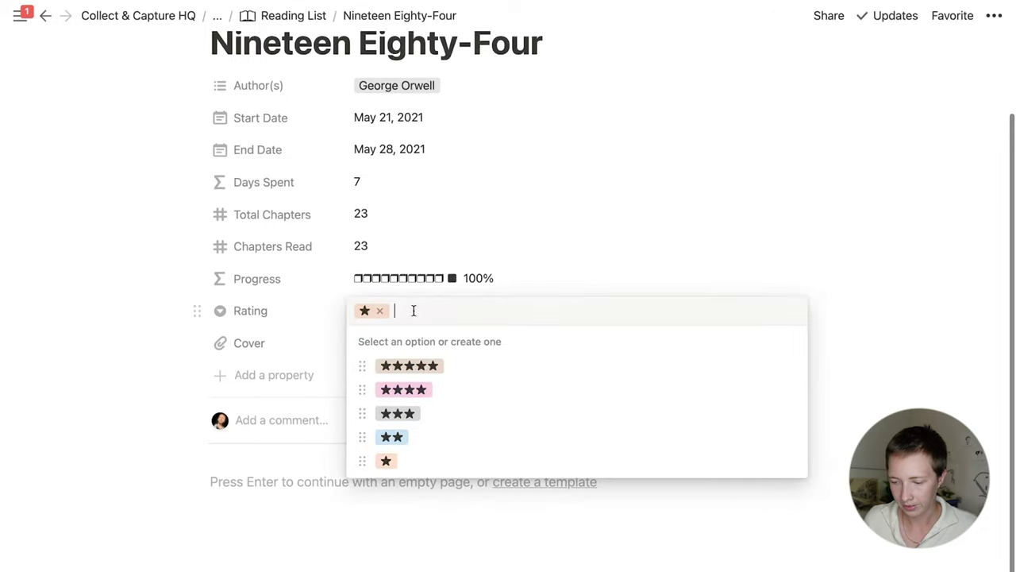
click(431, 389)
click(394, 314)
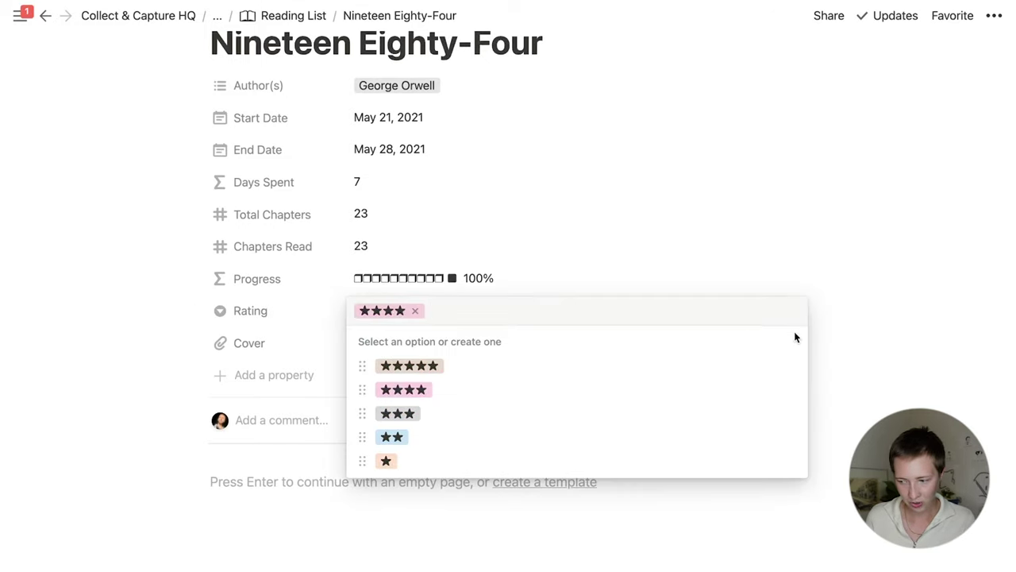
click(790, 366)
click(723, 537)
click(611, 371)
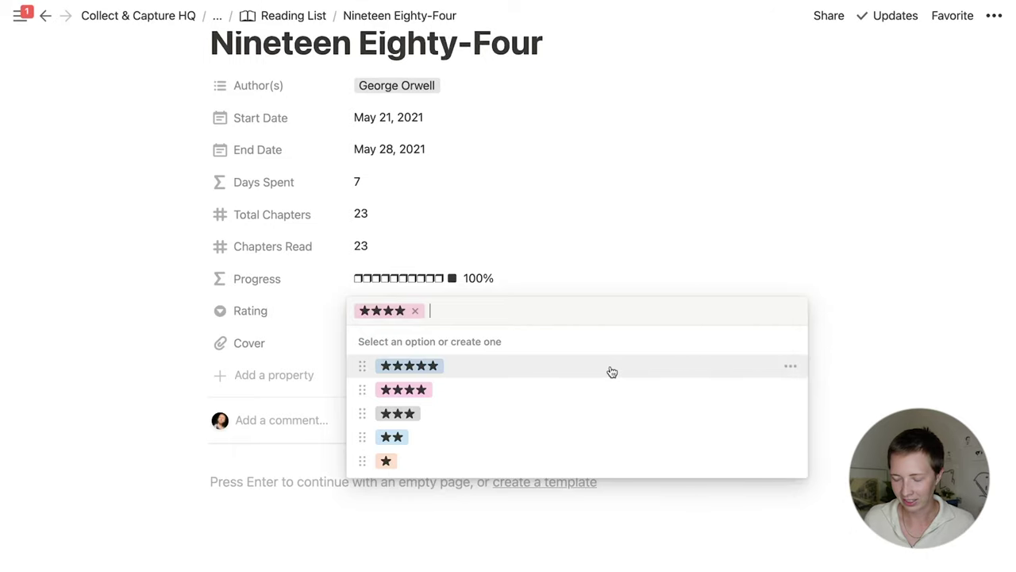
Recolour the other star options of the Rating property blue to match ★★★★★.
click(254, 324)
scroll(251, 322, down, 2)
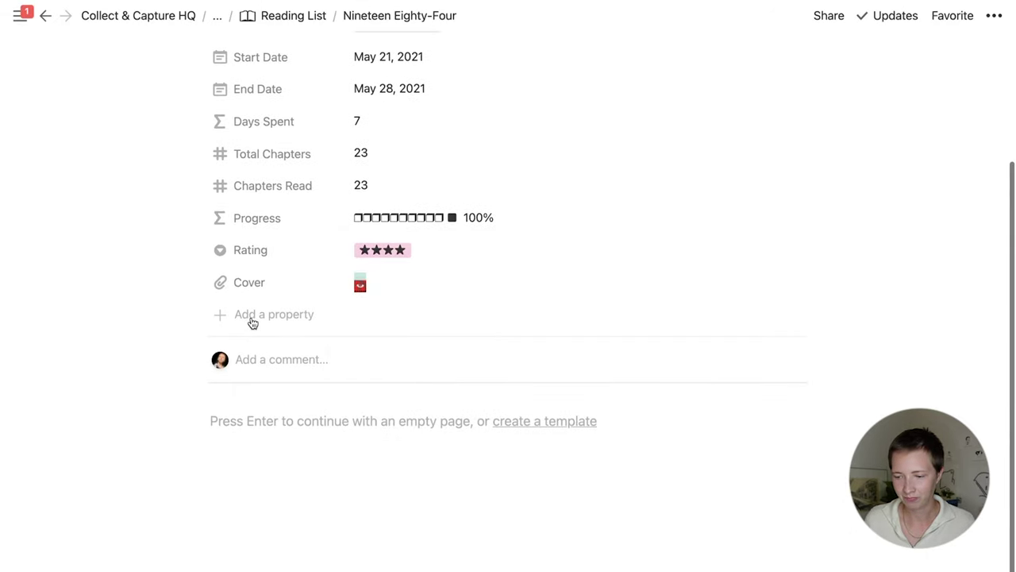
click(409, 258)
click(783, 331)
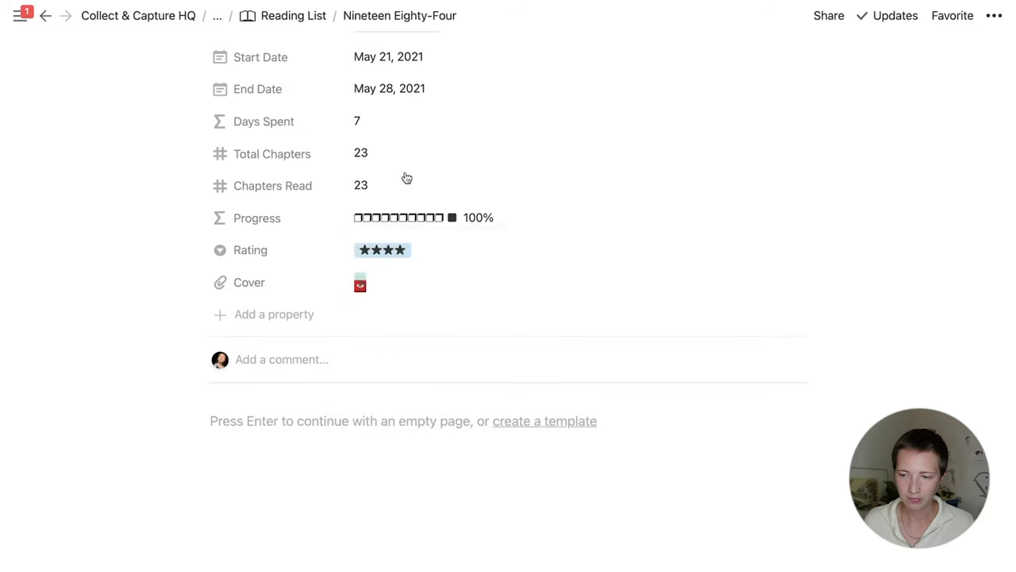
In the Reading List database, rate The Catcher in the Rye ★★★★★ and Pride and Prejudice ★★★.
scroll(393, 168, up, 3)
click(268, 16)
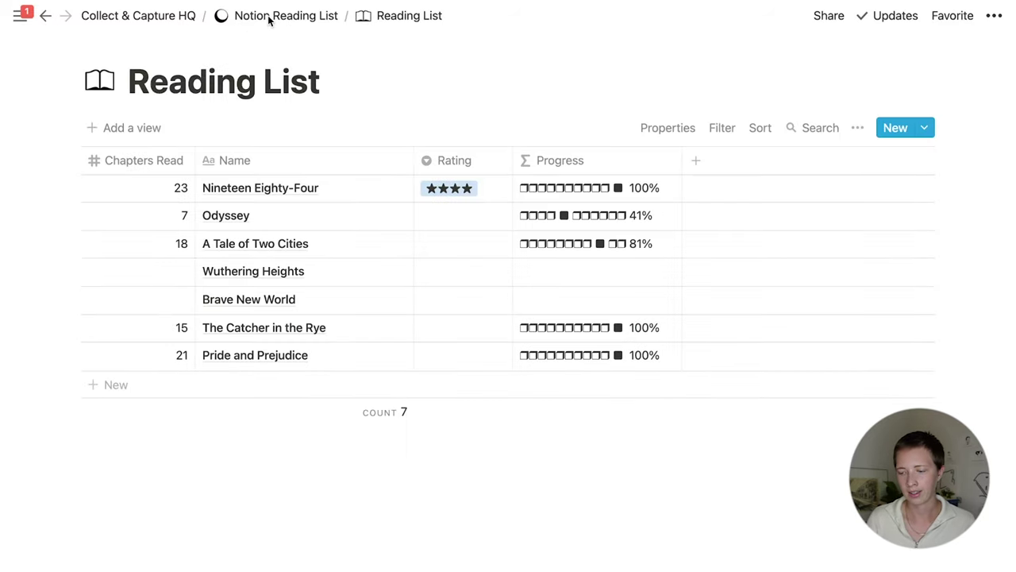
click(459, 329)
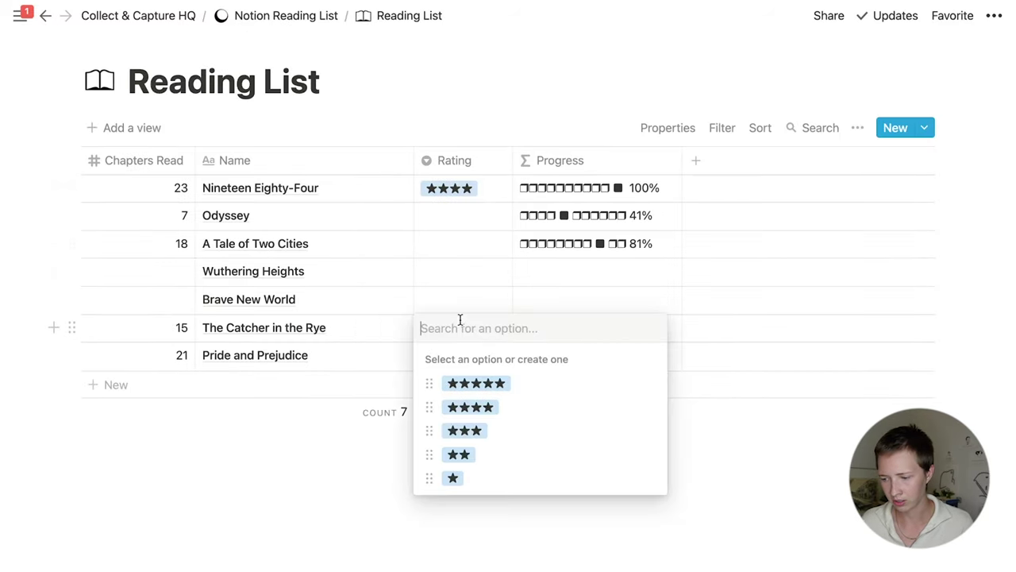
click(476, 383)
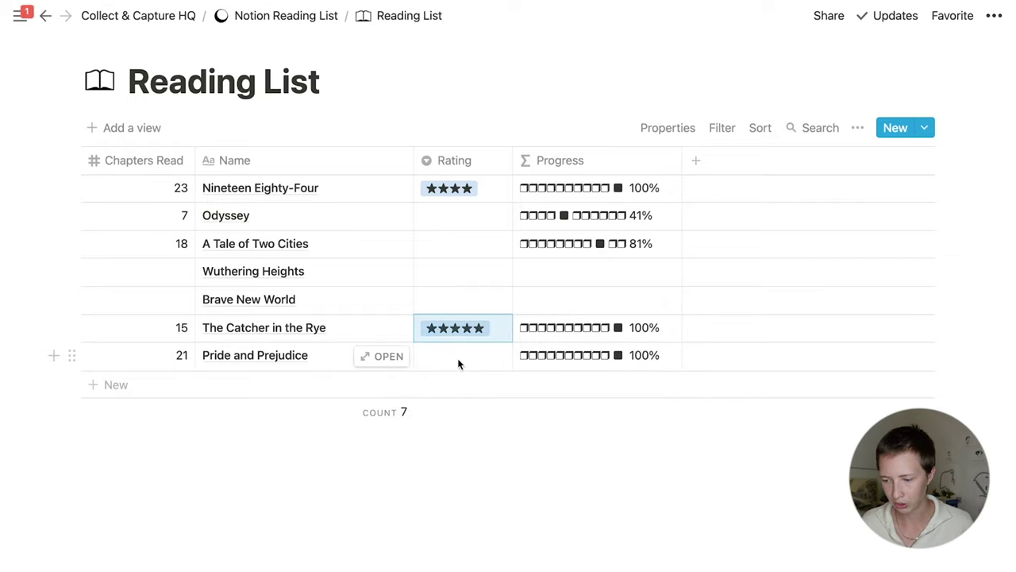
click(459, 357)
click(490, 460)
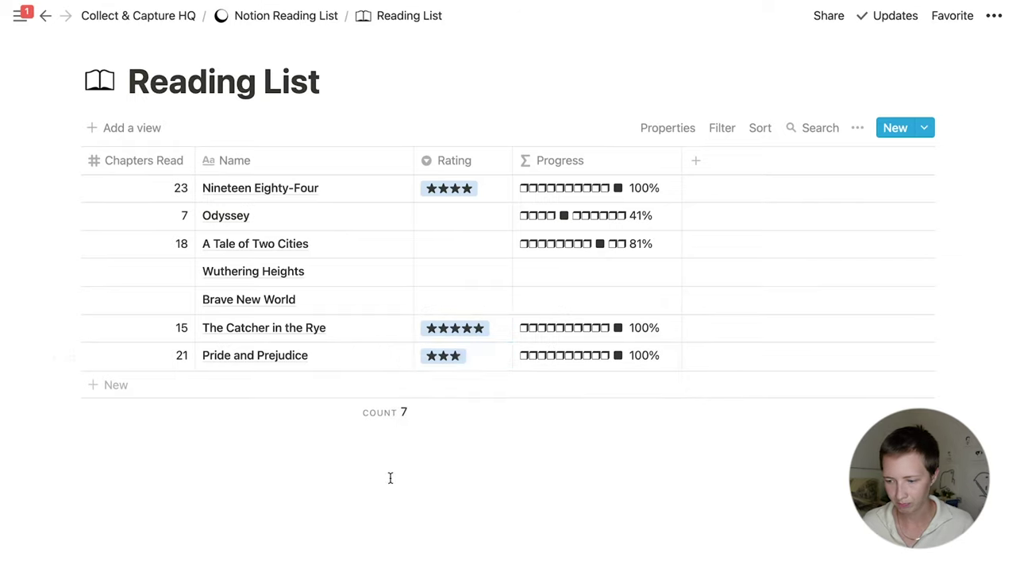
Return to the Notion Reading List page and sort the Main Database by Progress in ascending order.
click(274, 19)
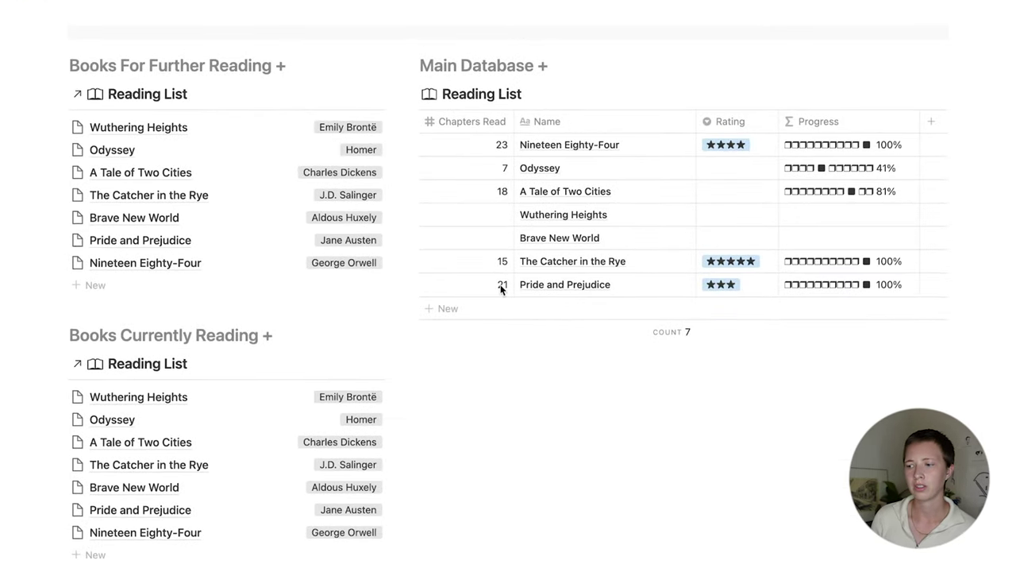
click(830, 125)
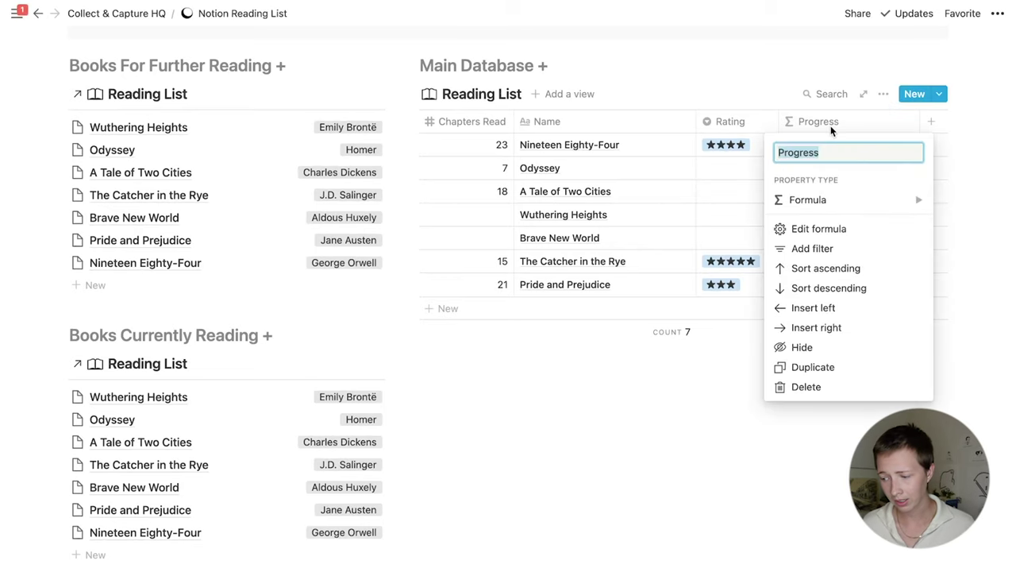
click(830, 270)
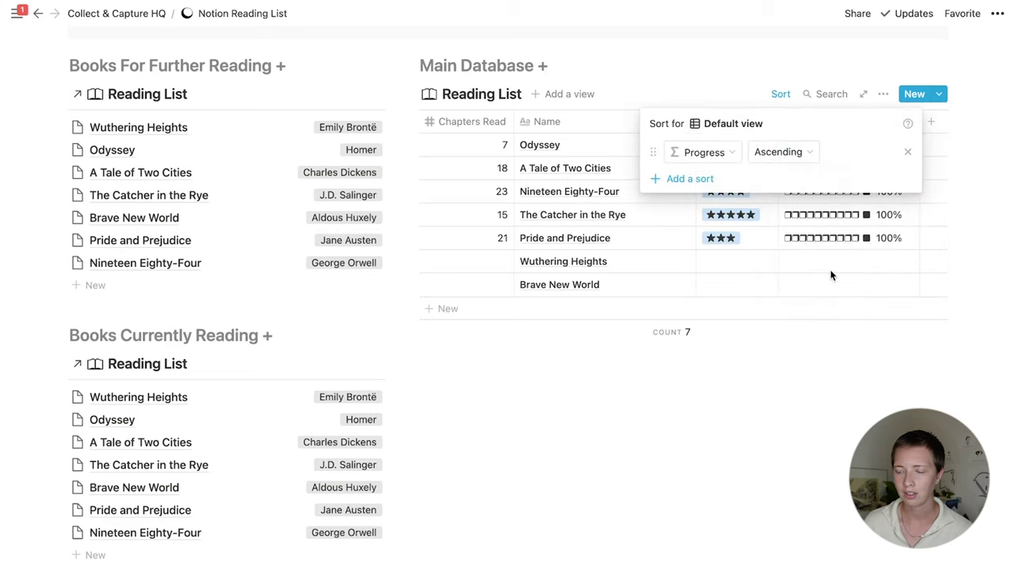
click(831, 275)
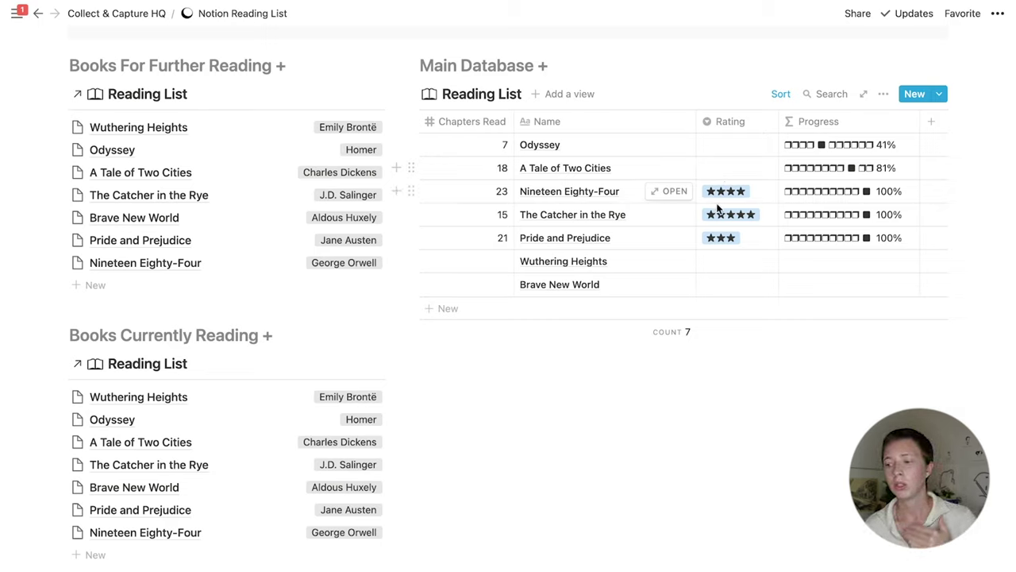
Highlight the finished and the unstarted book rows in the Main Database to examine the sorted order.
drag(985, 238, 721, 192)
drag(986, 291, 894, 268)
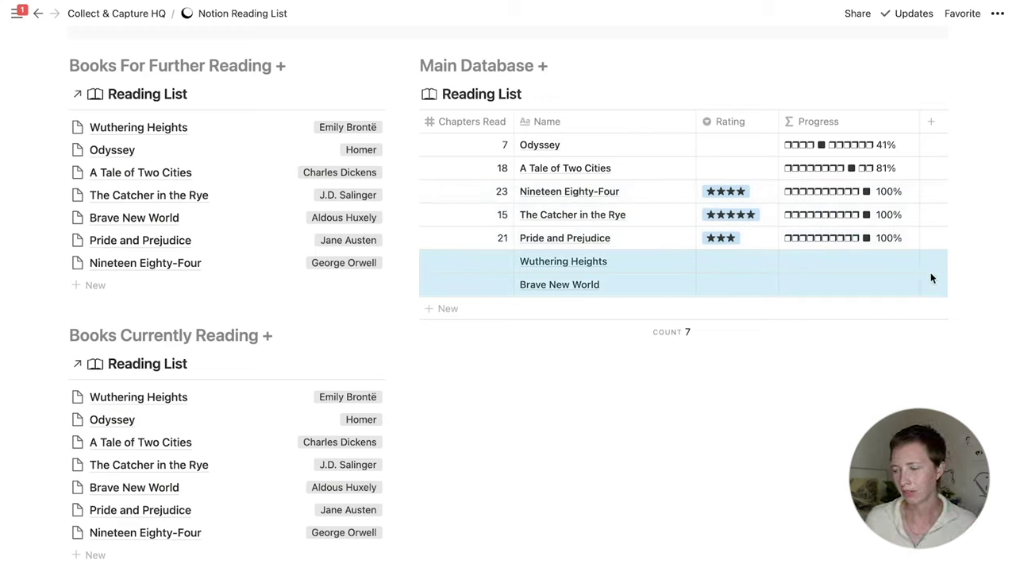
click(980, 277)
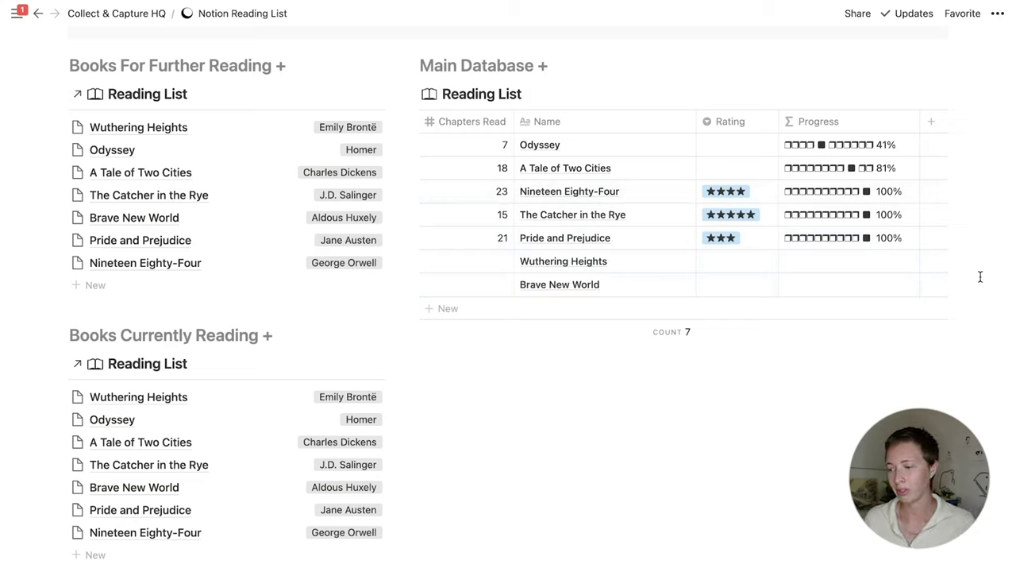
drag(973, 237, 778, 195)
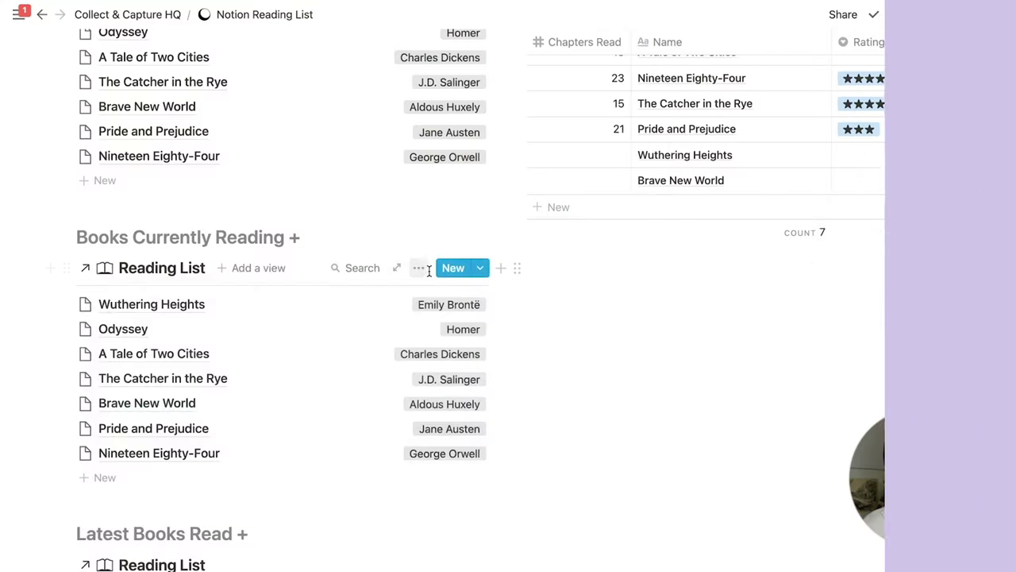
Filter the Books Currently Reading list to entries whose Start Date is not empty.
scroll(426, 278, down, 3)
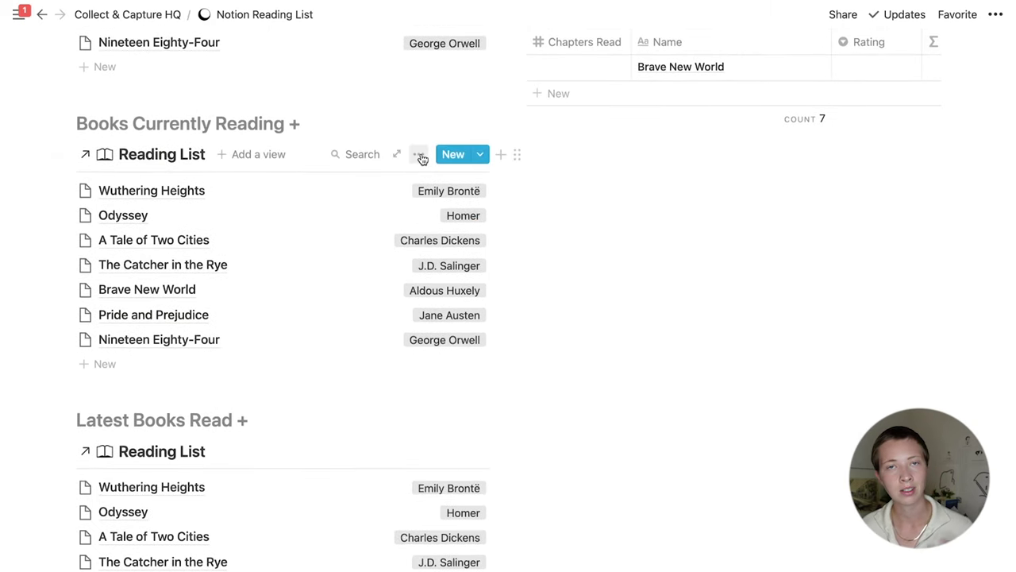
click(421, 156)
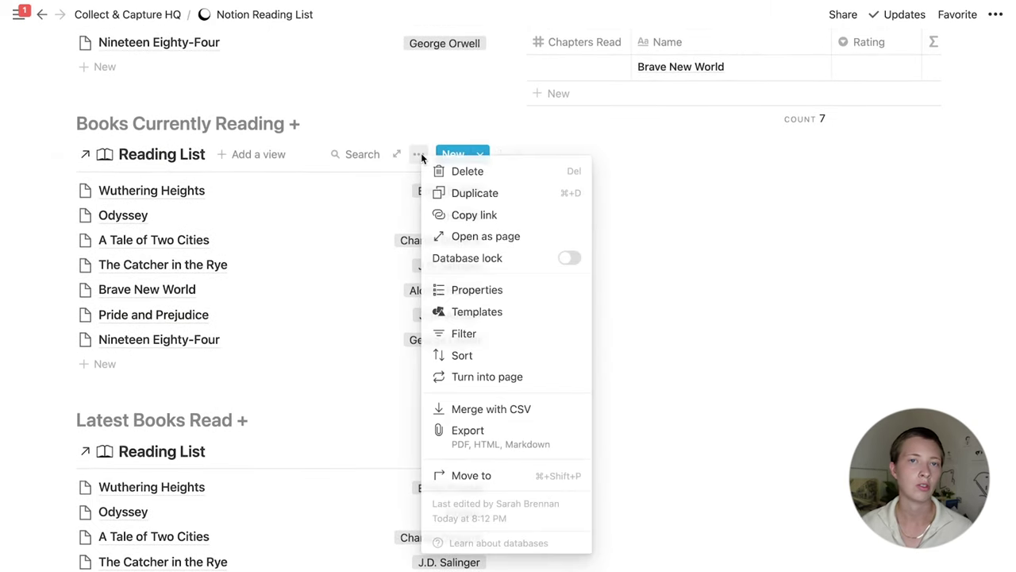
click(520, 333)
click(204, 308)
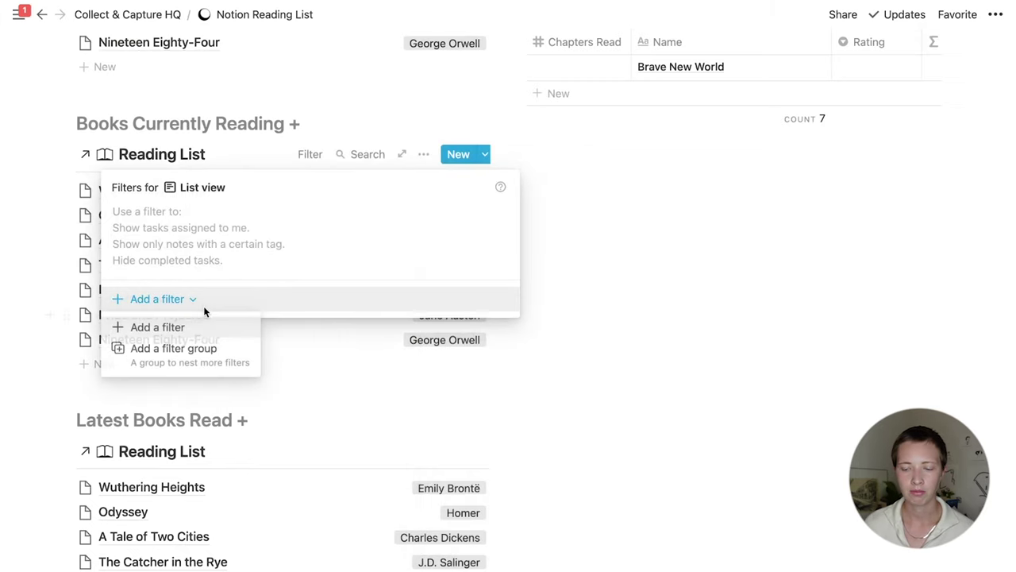
click(205, 325)
key(super+plus)
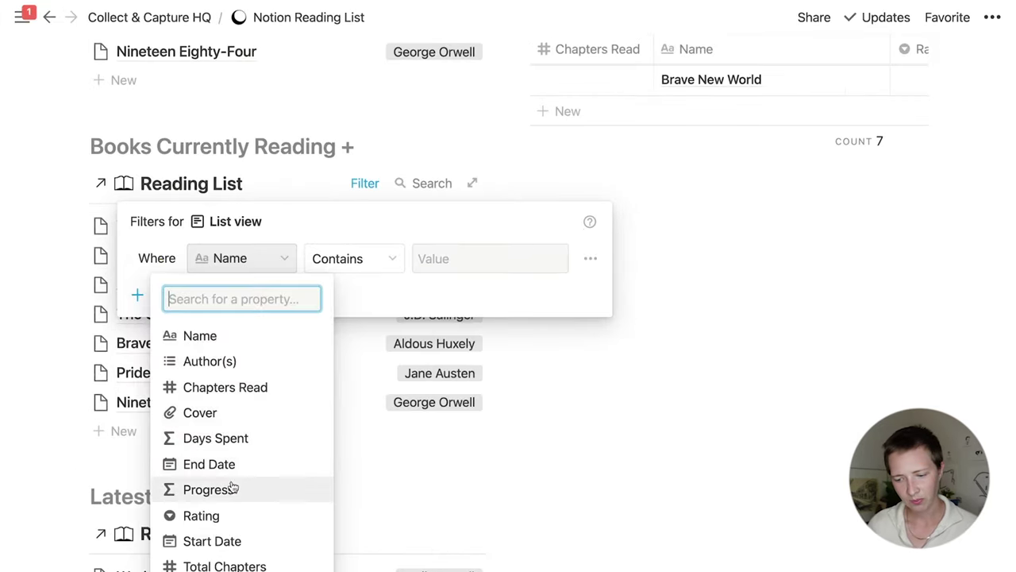
click(254, 542)
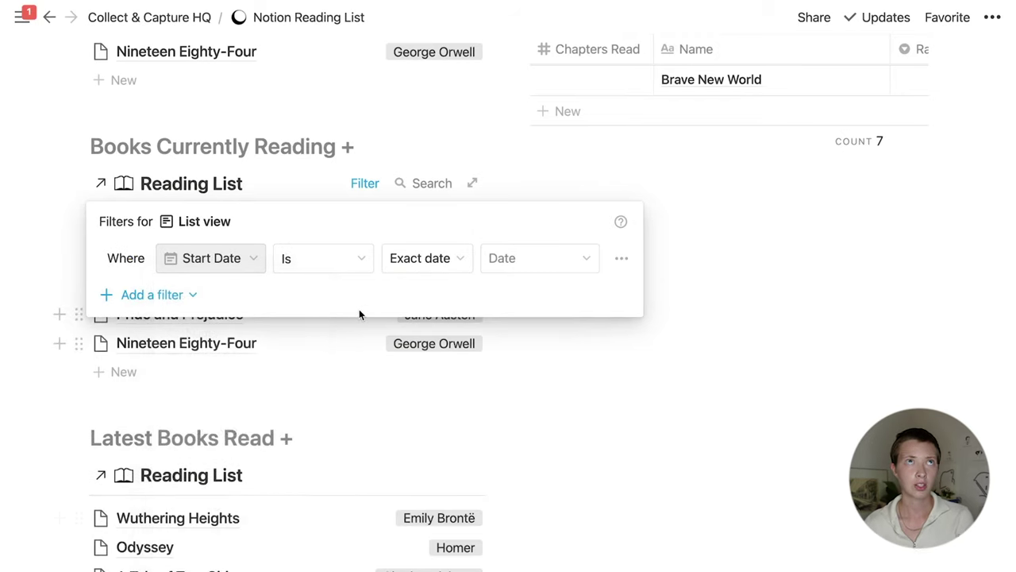
click(351, 264)
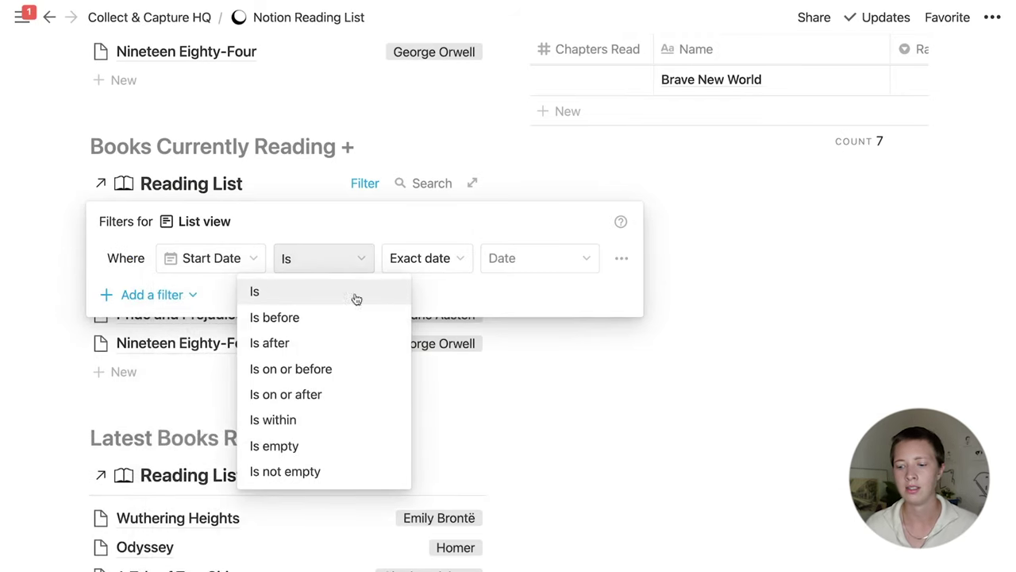
click(352, 470)
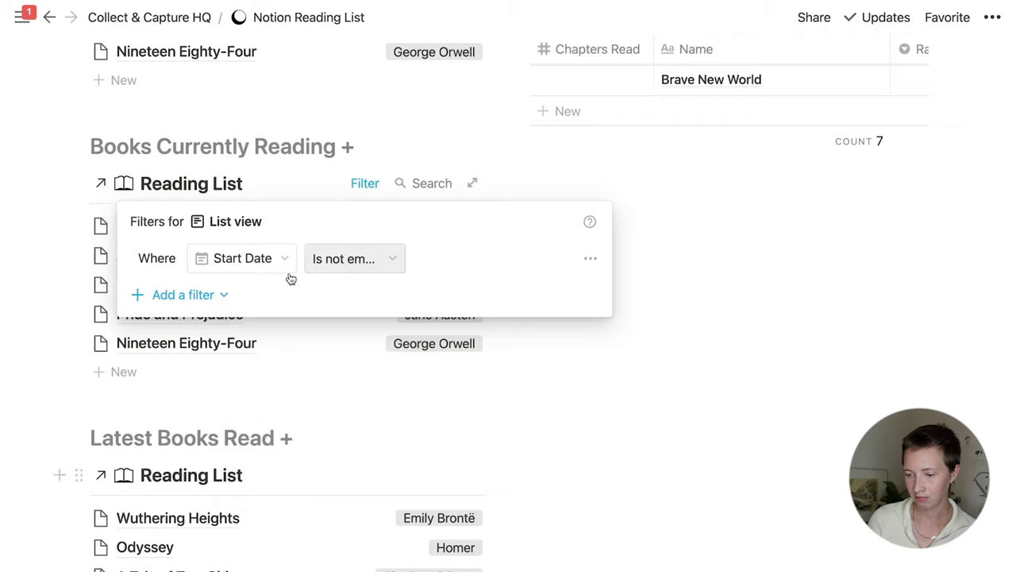
Add a second And condition to the Books Currently Reading filter requiring that End Date is empty.
click(199, 293)
click(204, 328)
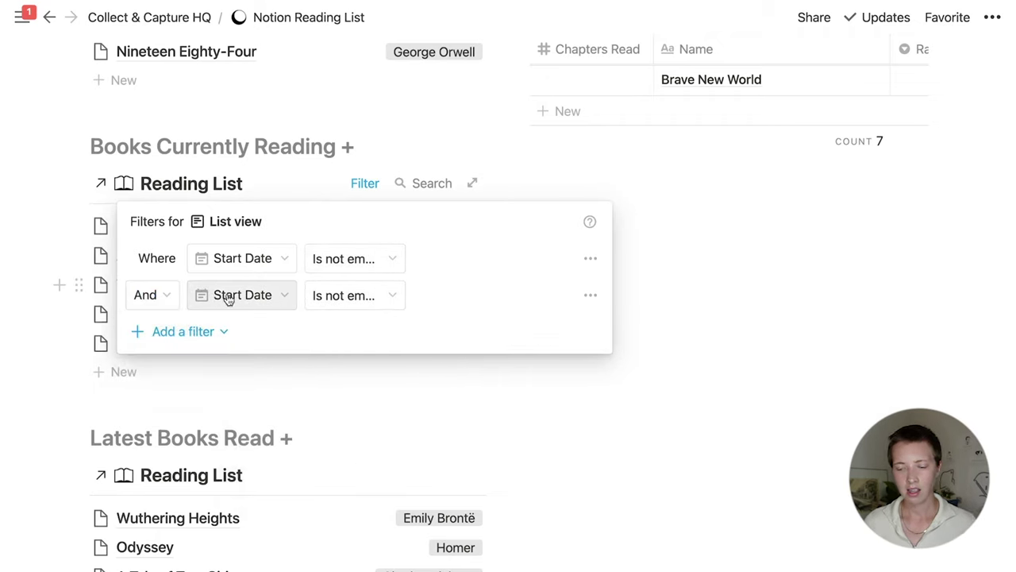
click(230, 296)
click(266, 501)
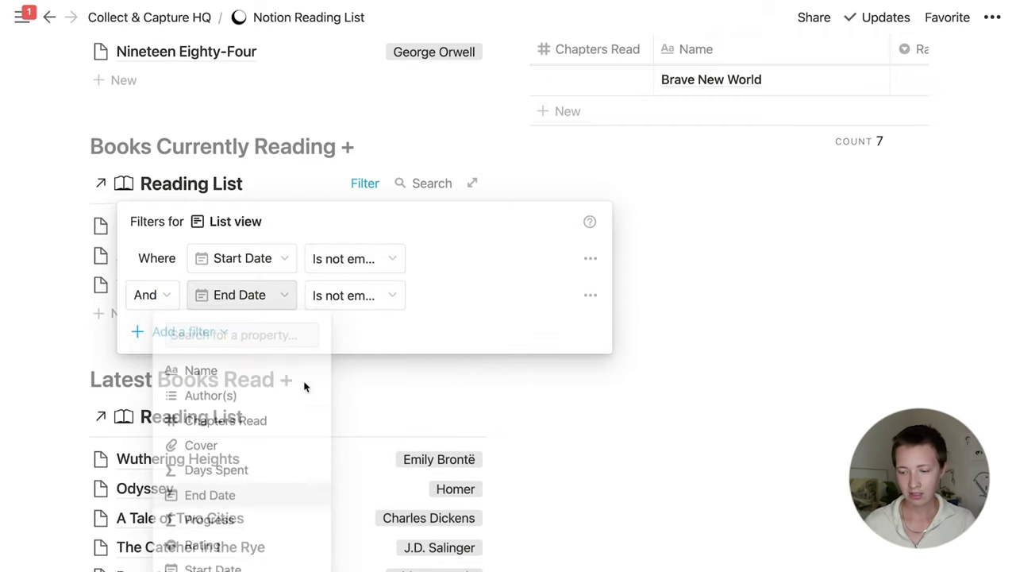
click(334, 296)
click(305, 483)
click(744, 399)
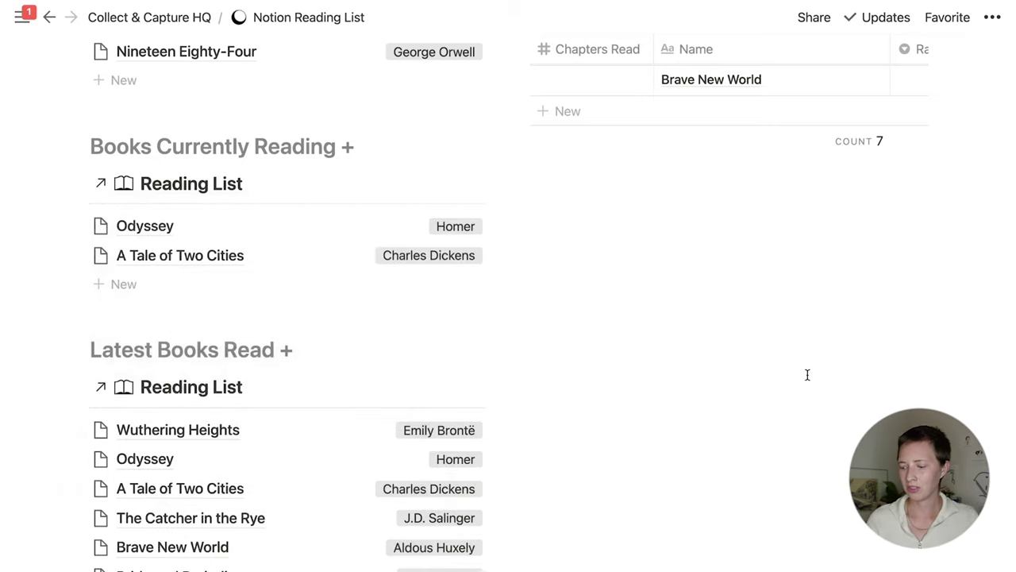
Show the Cover property in the Books Currently Reading list.
key(super+minus)
key(super+minus)
scroll(728, 268, up, 5)
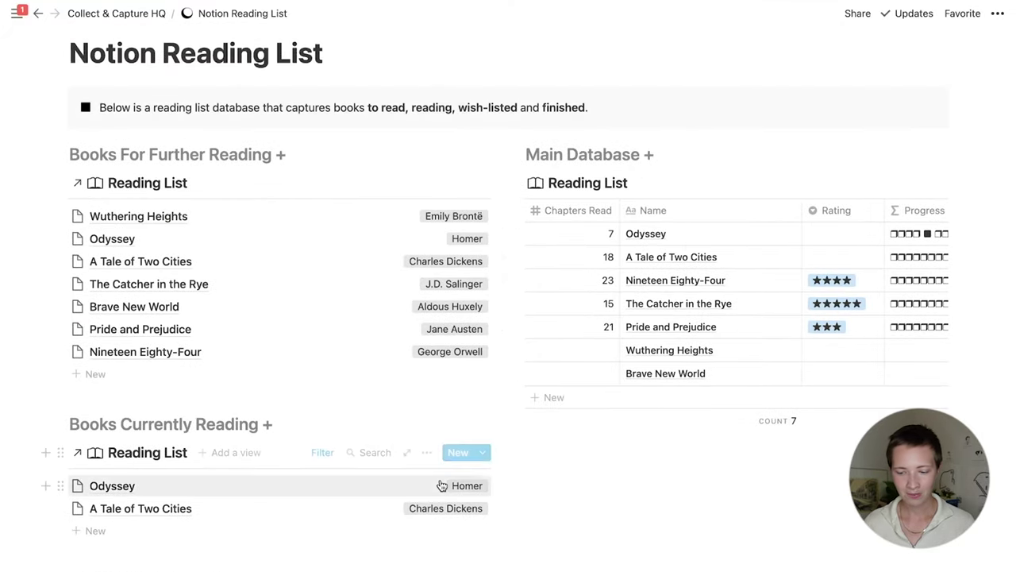
scroll(442, 486, down, 2)
scroll(441, 486, up, 1)
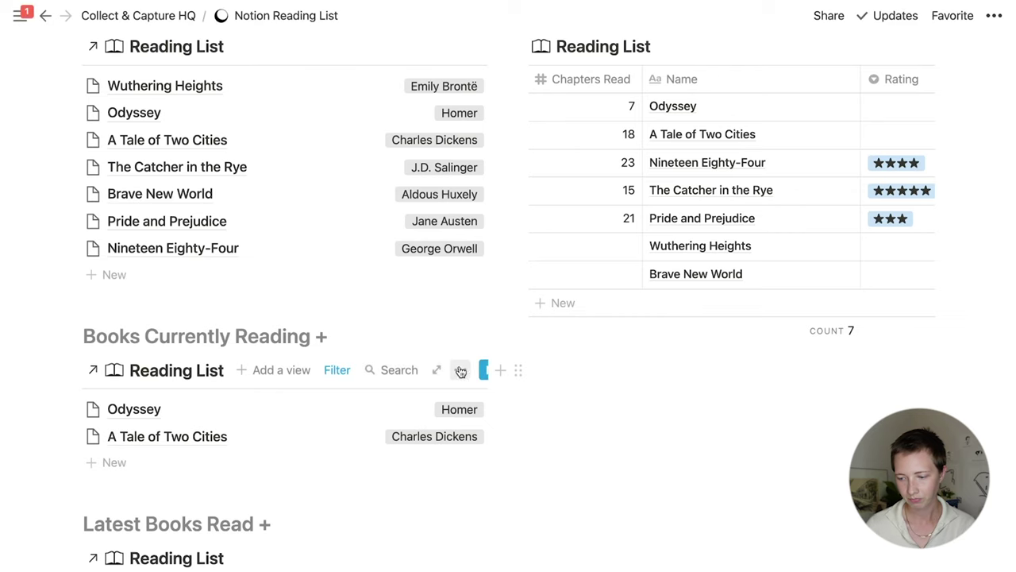
click(460, 373)
click(466, 389)
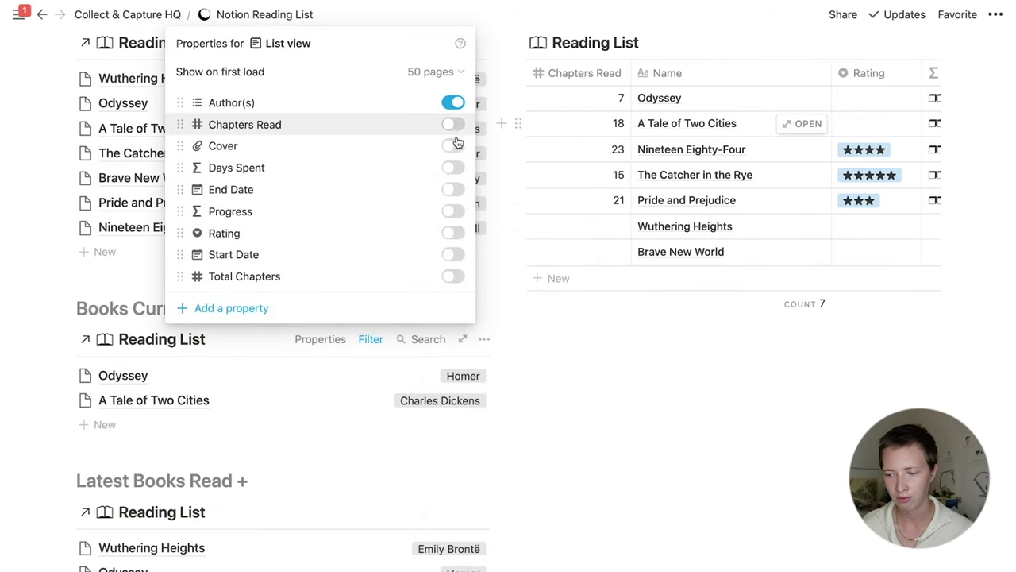
click(454, 147)
click(587, 348)
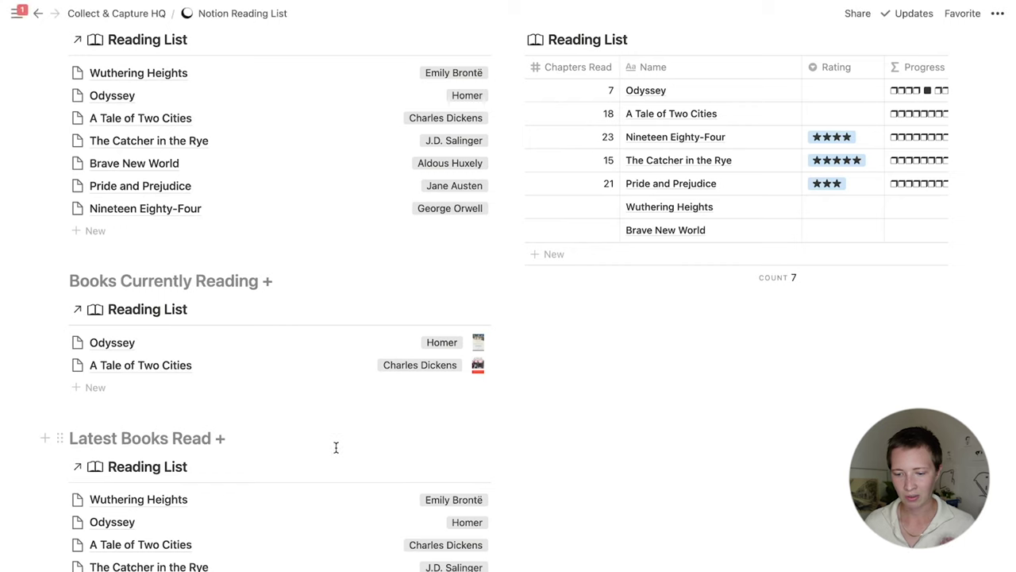
Filter the Latest Books Read list to entries whose End Date is not empty.
scroll(335, 453, down, 3)
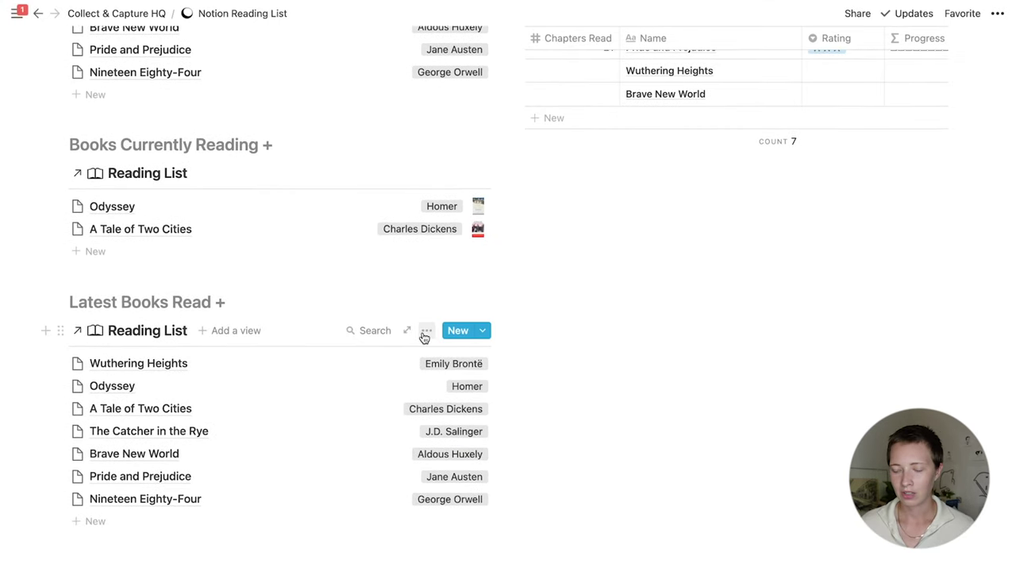
click(425, 333)
click(483, 428)
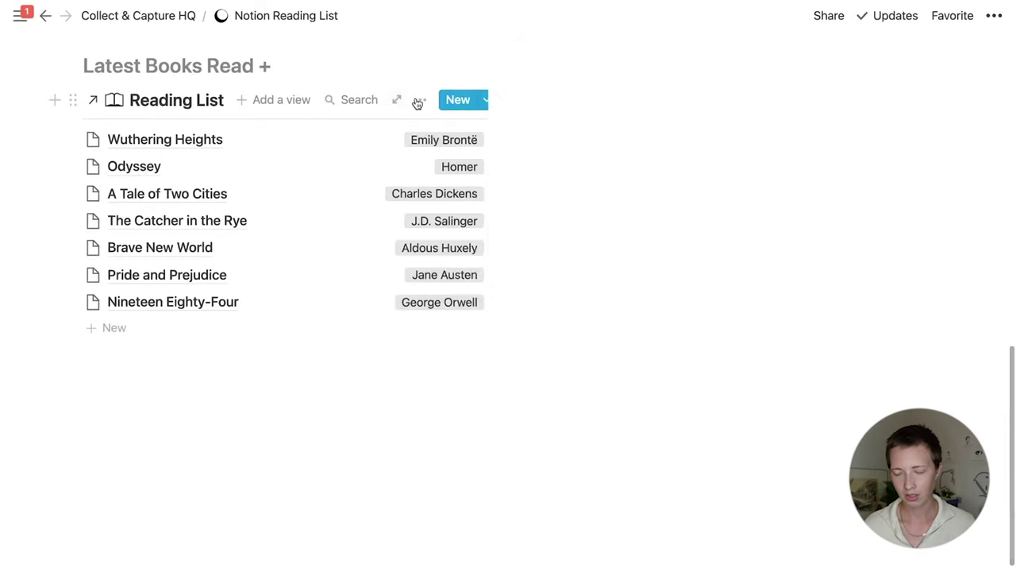
click(426, 330)
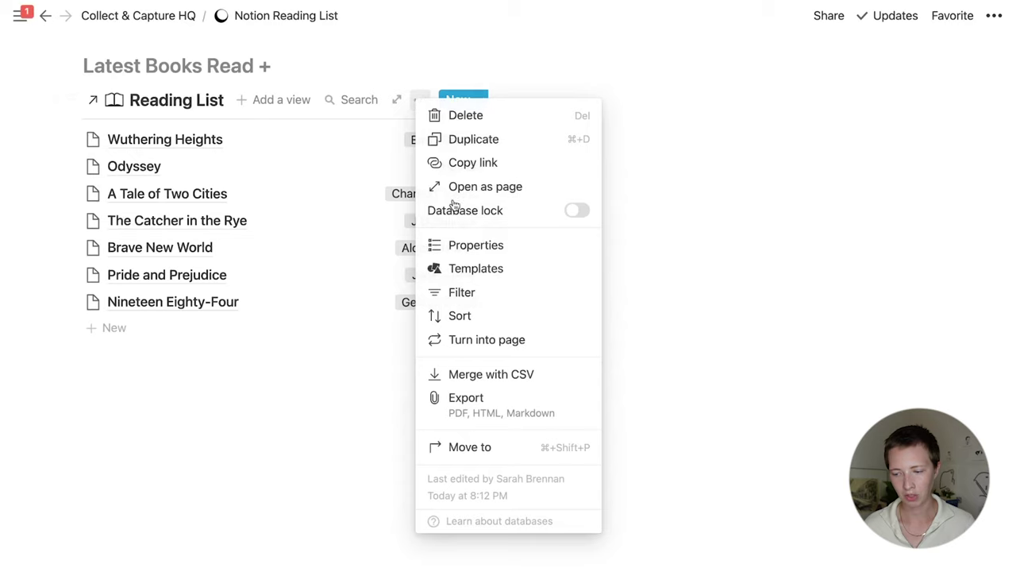
click(463, 292)
click(166, 258)
click(233, 296)
click(194, 172)
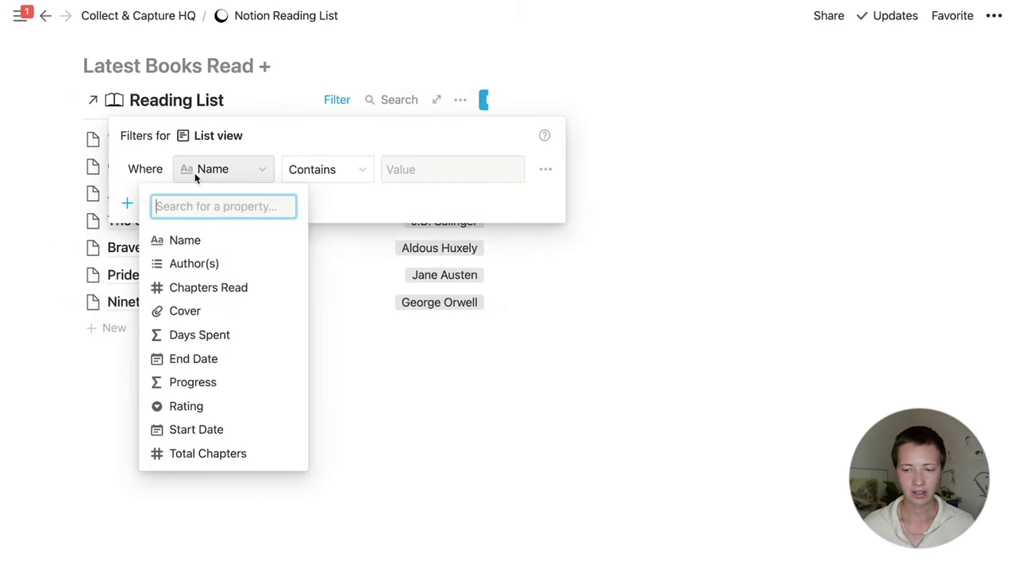
click(236, 364)
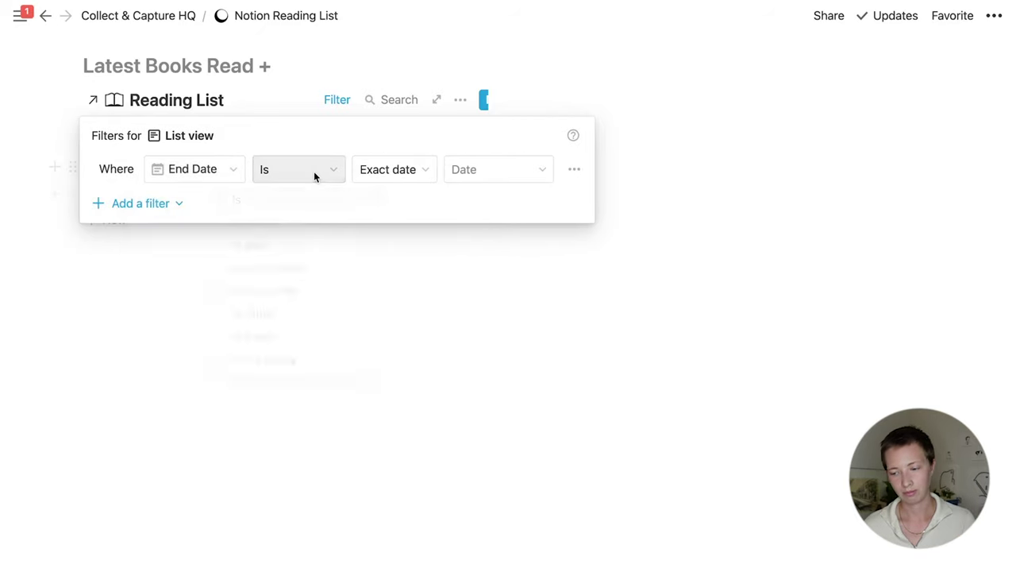
click(314, 171)
click(300, 363)
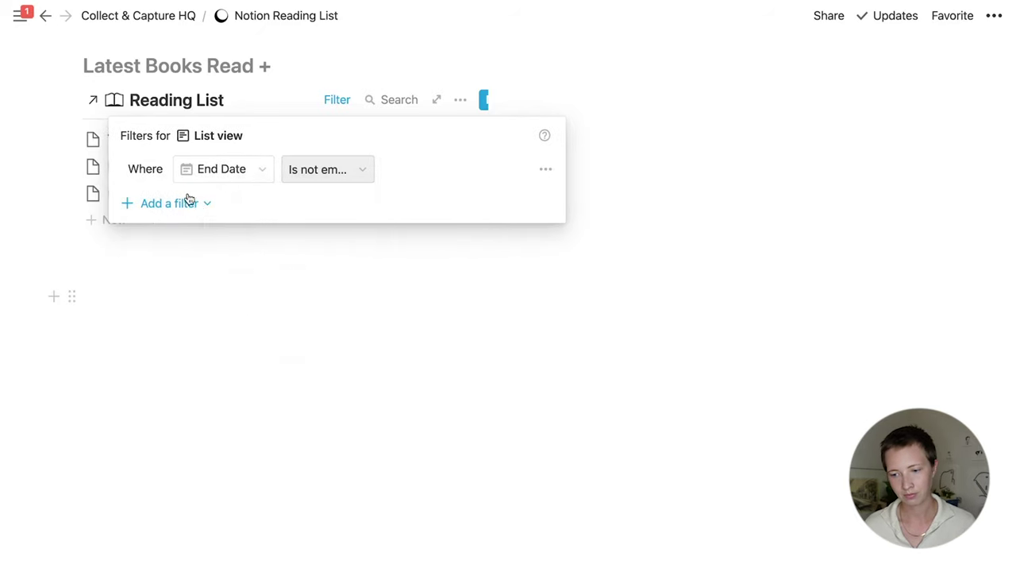
Add an Or condition to the Latest Books Read filter for Progress containing 100.
click(182, 203)
click(185, 242)
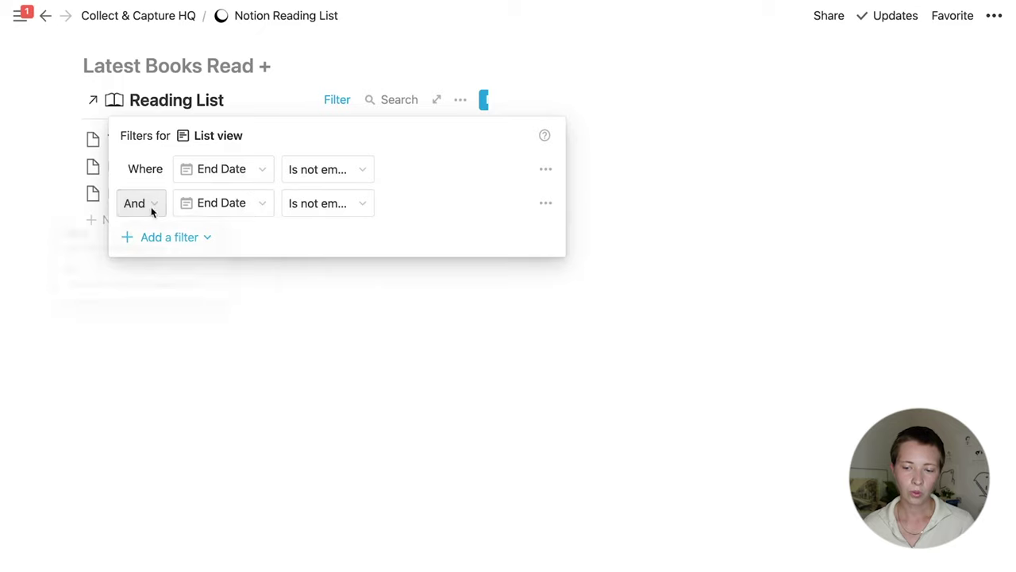
click(152, 208)
click(160, 276)
click(235, 206)
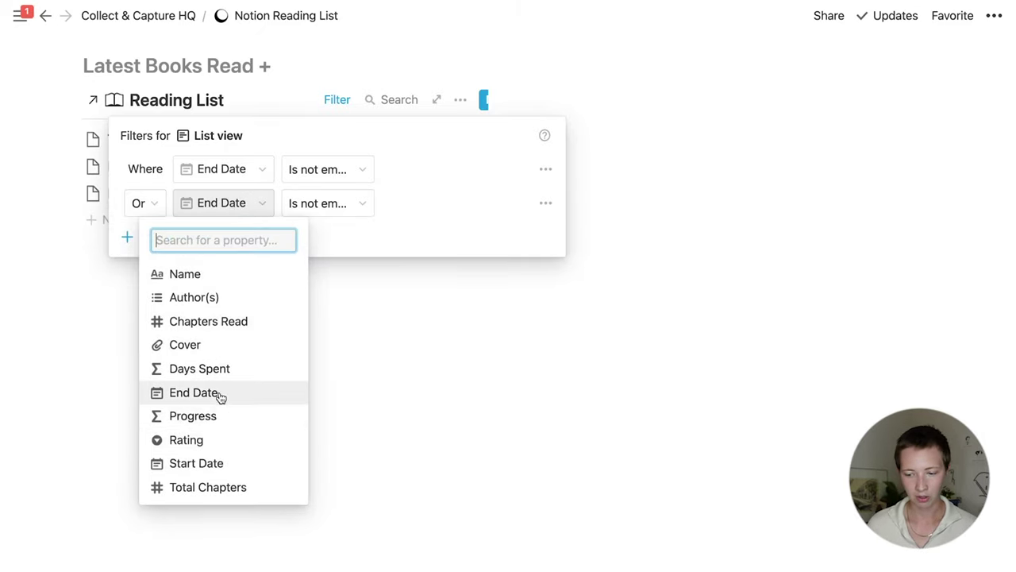
click(194, 416)
click(351, 201)
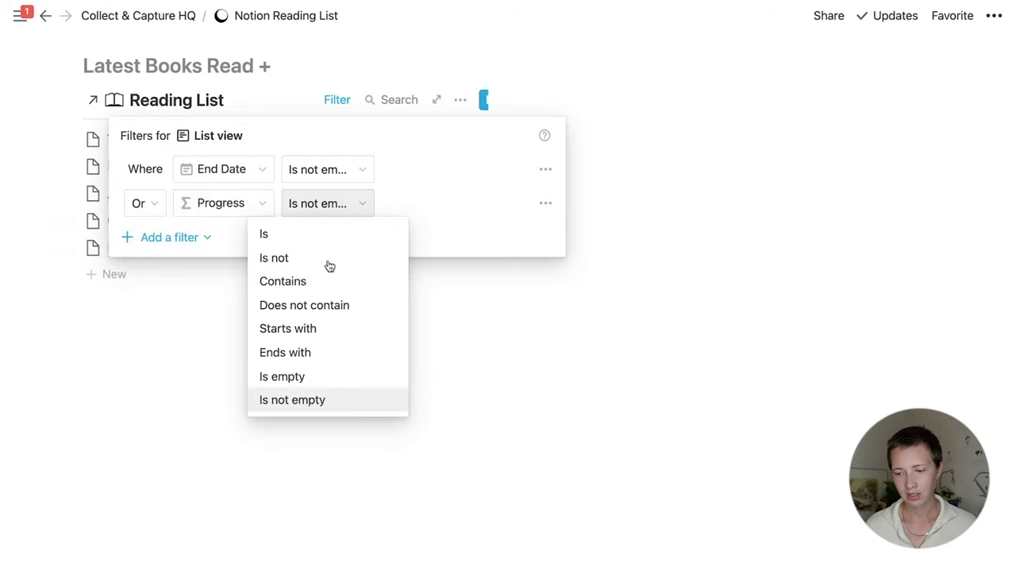
click(324, 281)
click(435, 208)
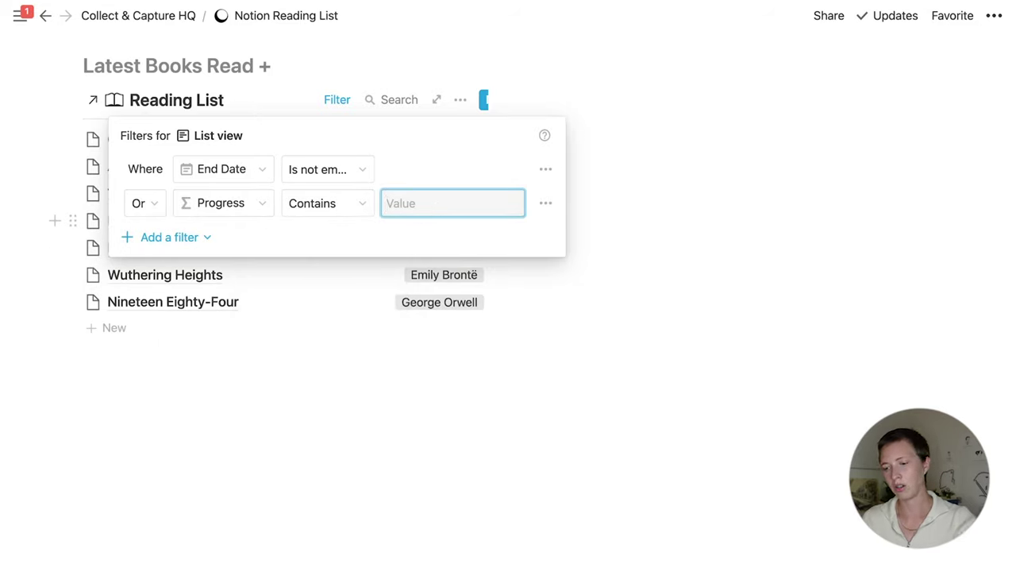
text(100)
click(851, 298)
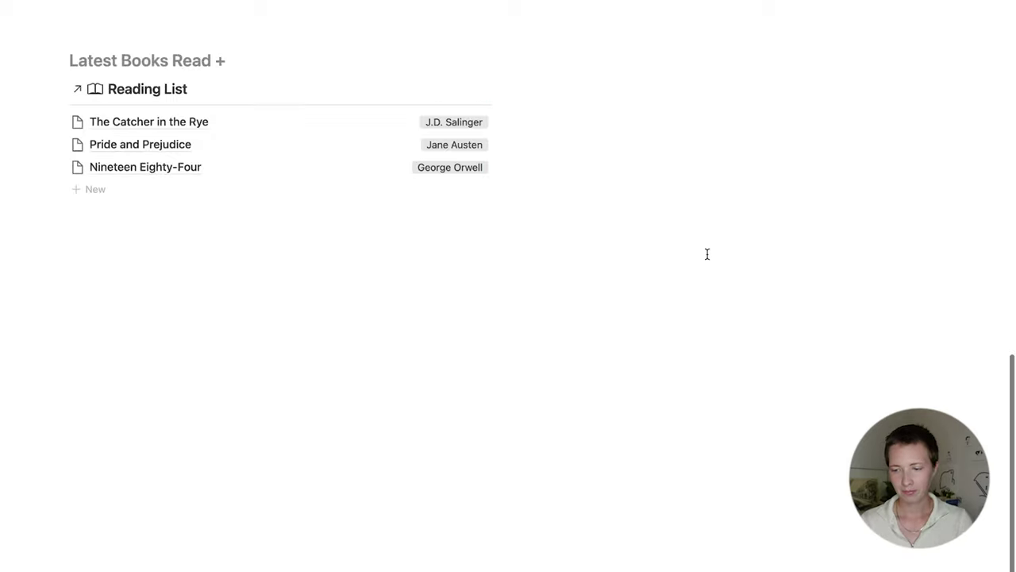
Show the Rating and Cover properties in the Latest Books Read list.
scroll(707, 254, up, 5)
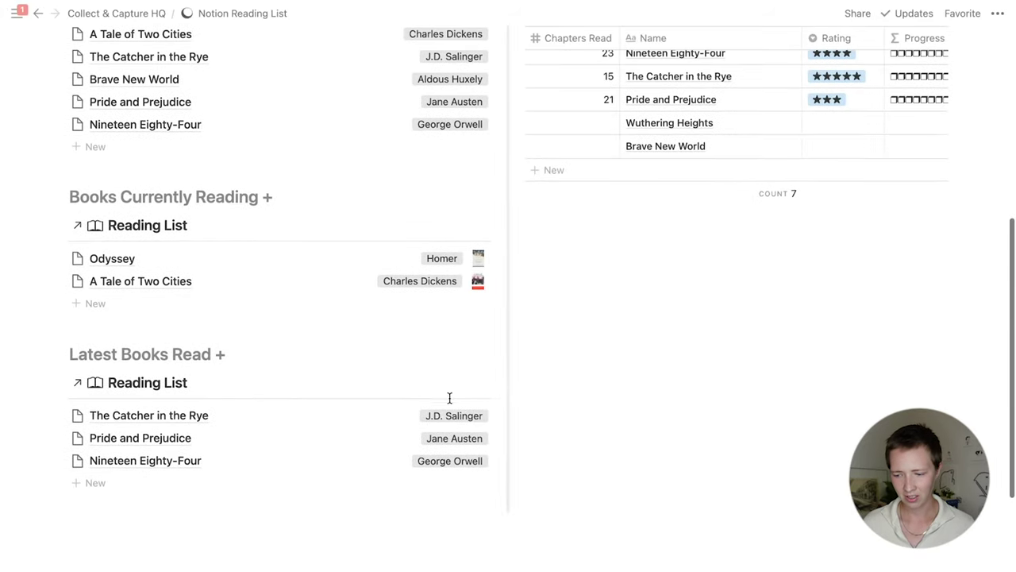
click(429, 384)
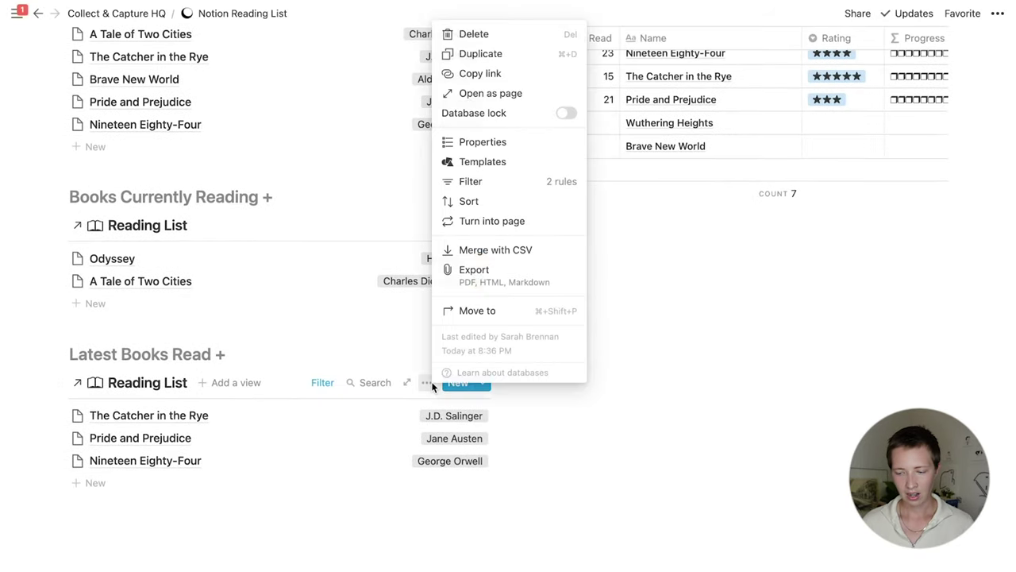
click(470, 143)
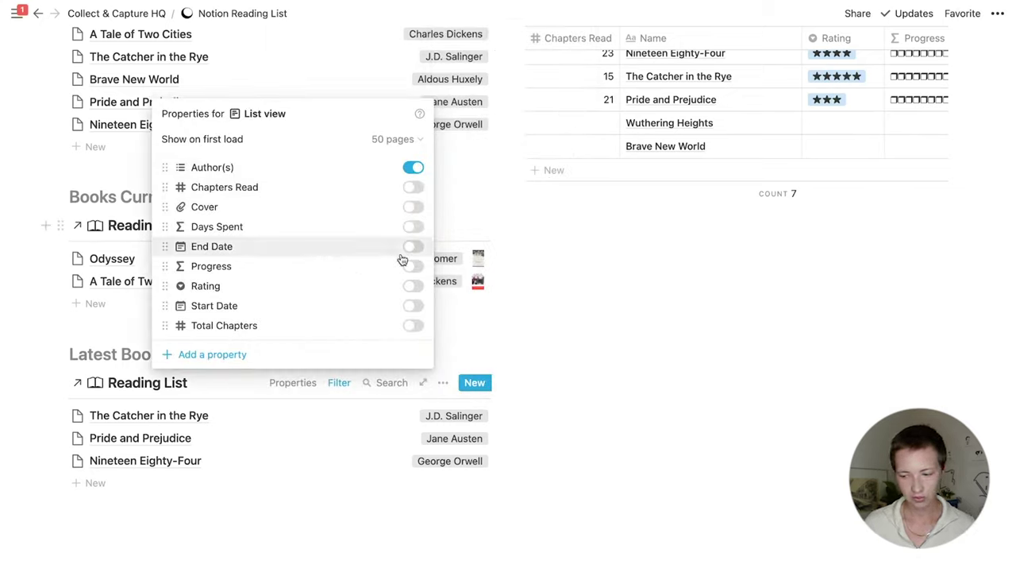
click(414, 286)
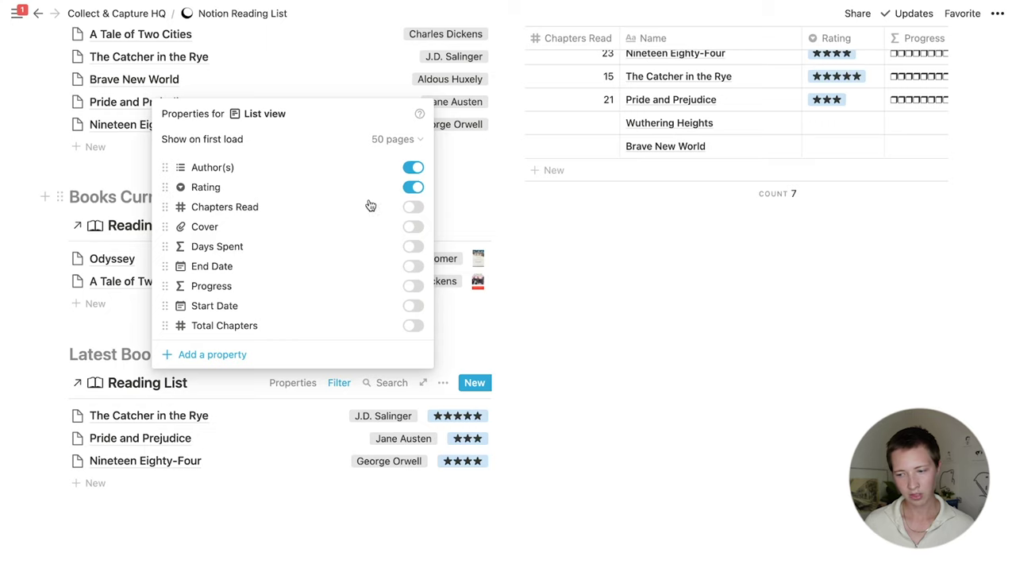
click(413, 227)
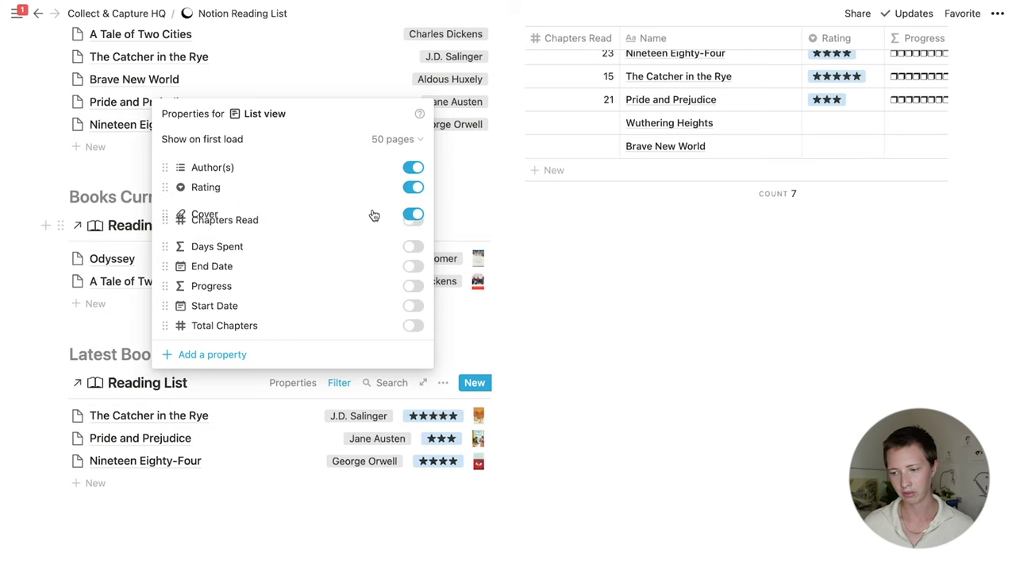
key(Escape)
Hide the Author(s) property in the Latest Books Read list and narrow the lists column to give the Main Database more width.
click(478, 437)
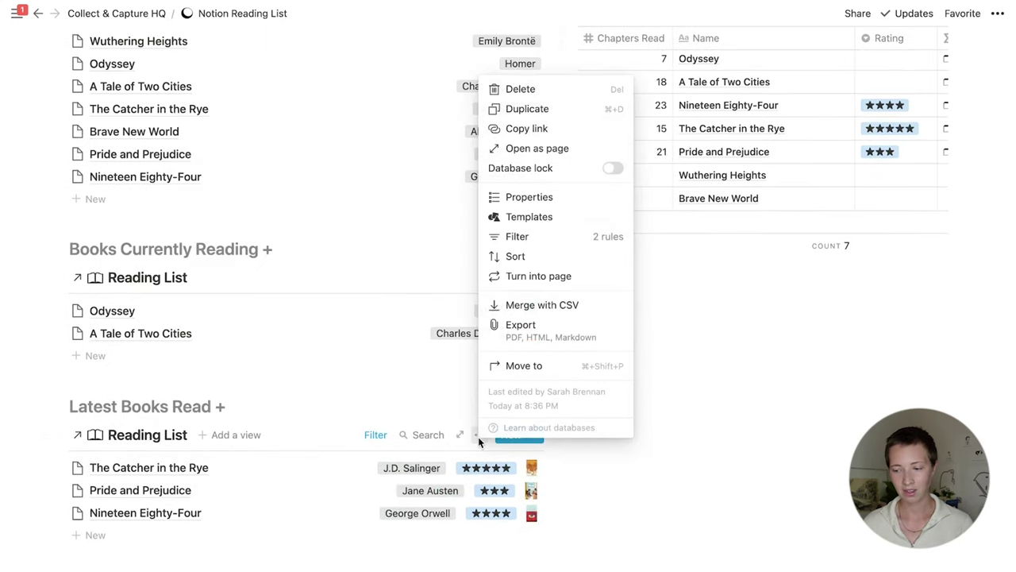
click(535, 202)
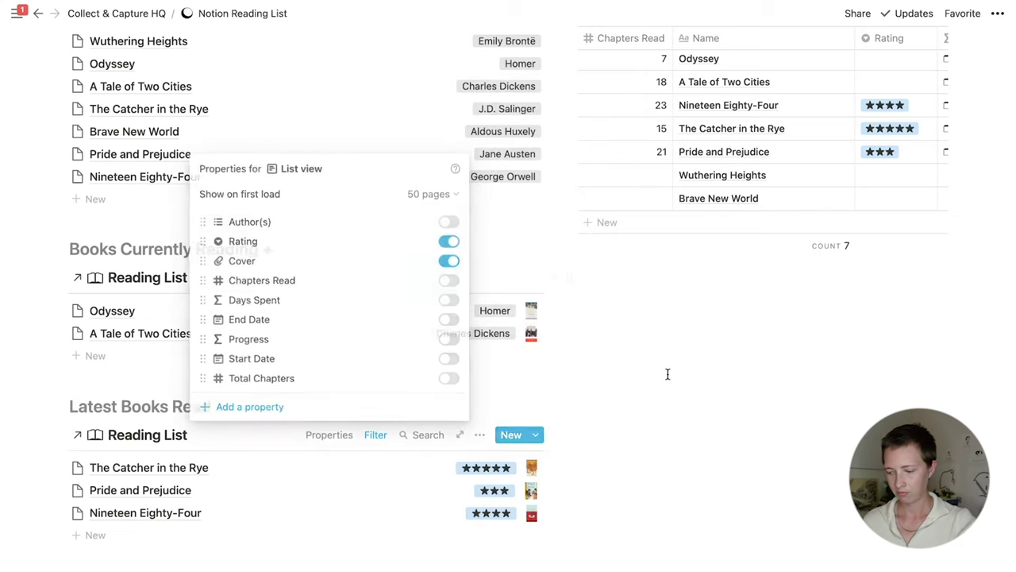
click(635, 372)
drag(558, 415, 415, 413)
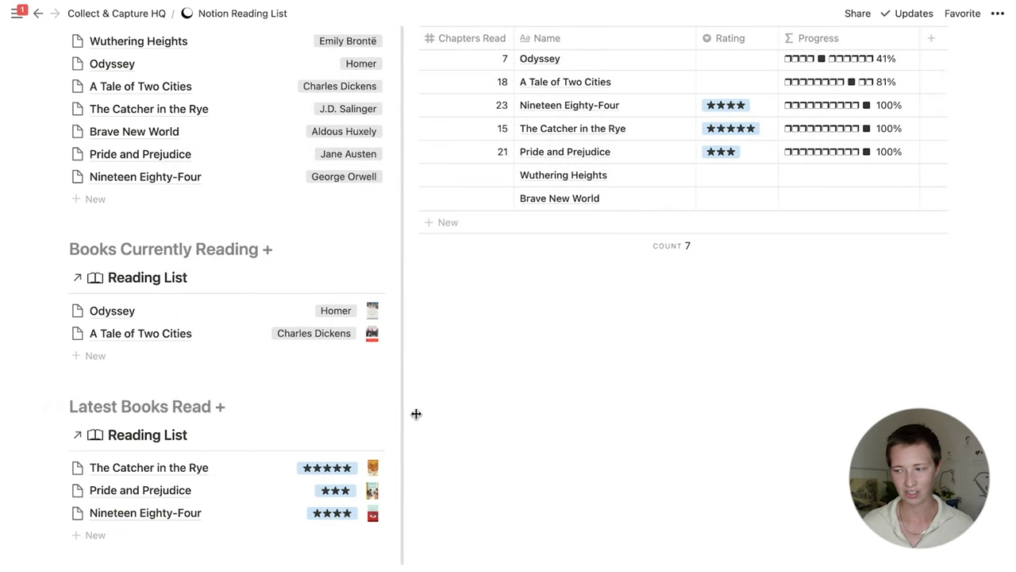
Filter the Books For Further Reading list to entries whose Start Date is empty.
scroll(636, 445, up, 3)
click(352, 263)
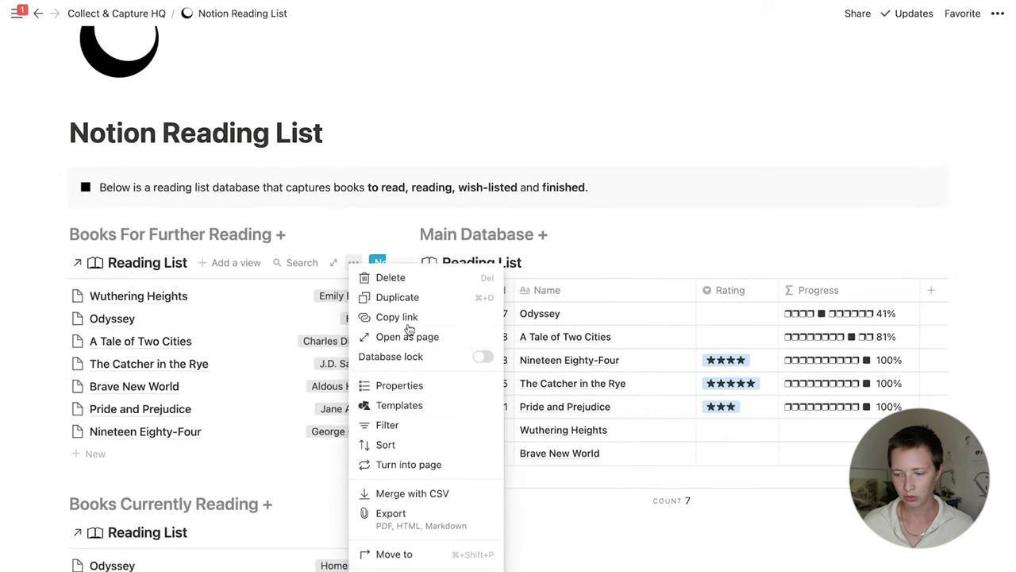
click(385, 426)
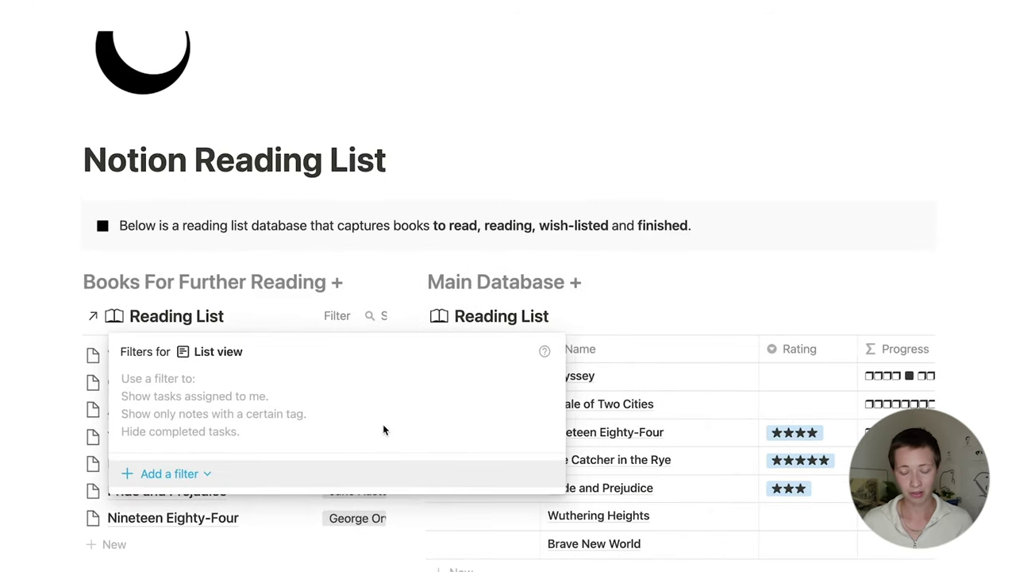
click(170, 473)
click(222, 385)
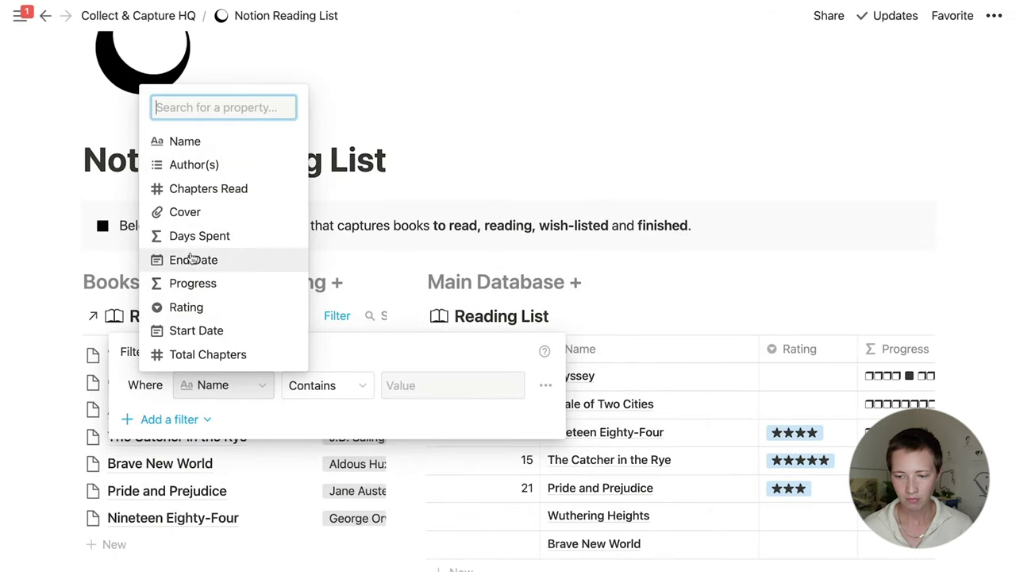
click(199, 331)
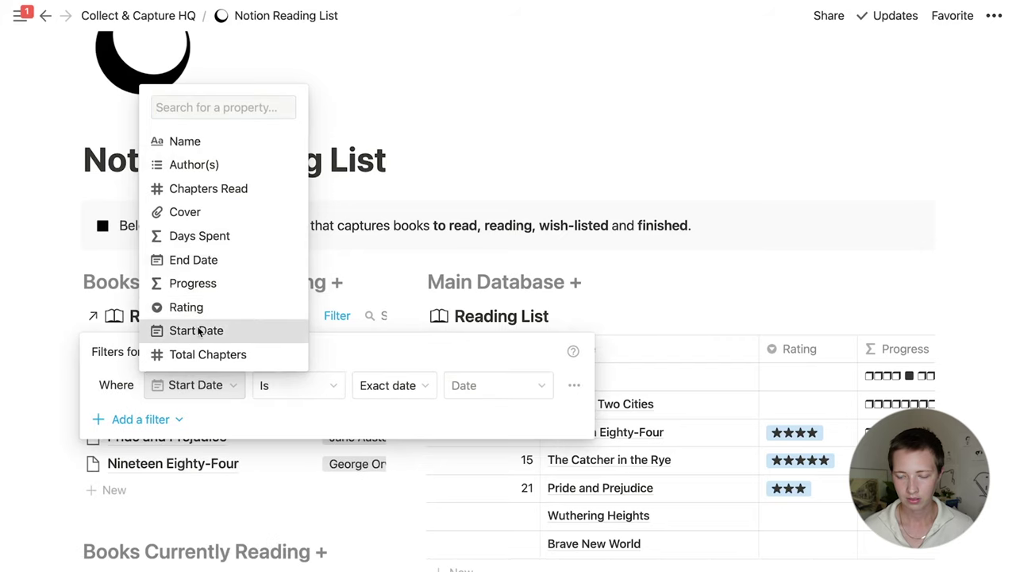
click(301, 388)
click(303, 558)
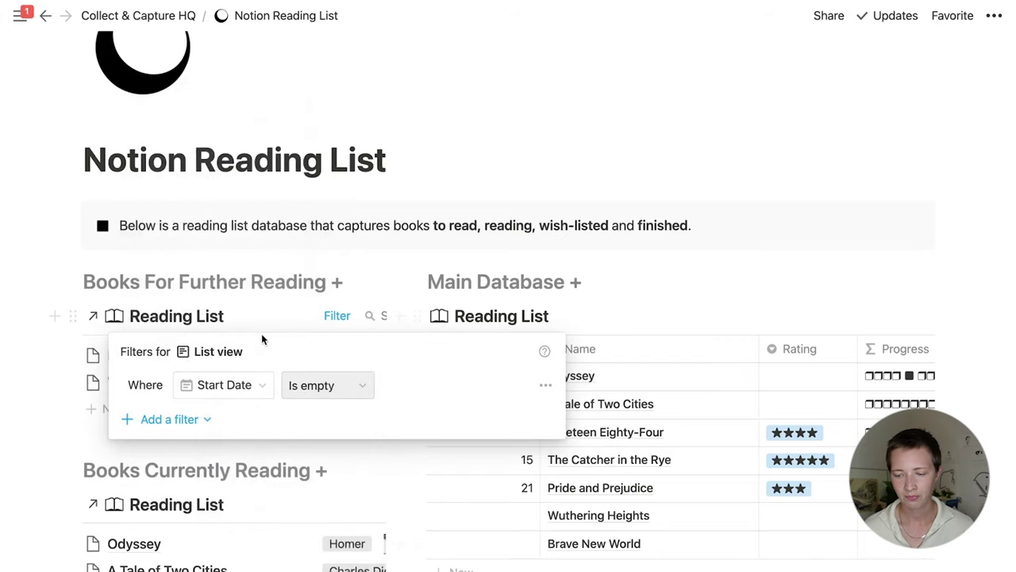
Show the Cover property in the Books For Further Reading list.
click(464, 157)
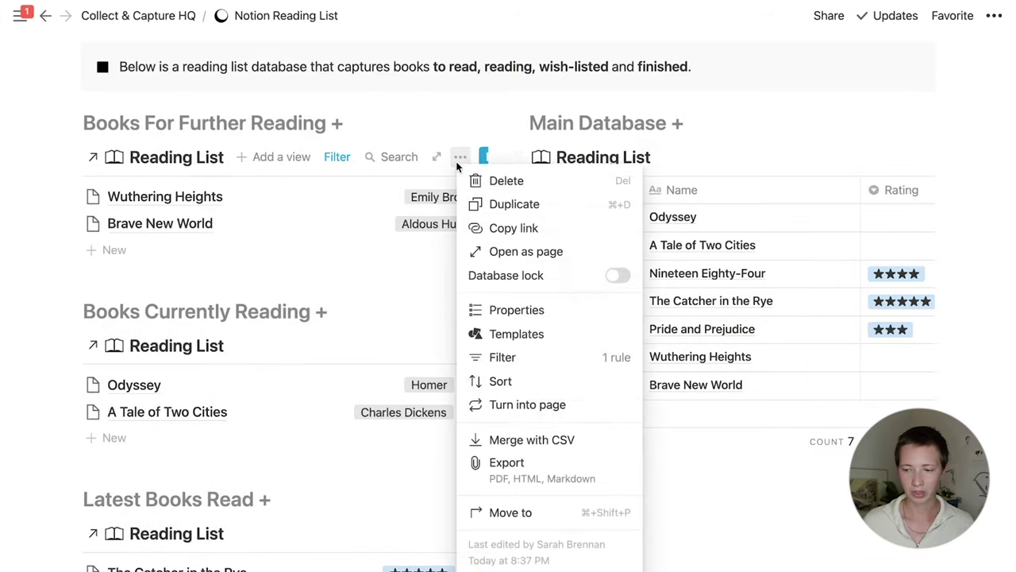
click(491, 310)
click(492, 304)
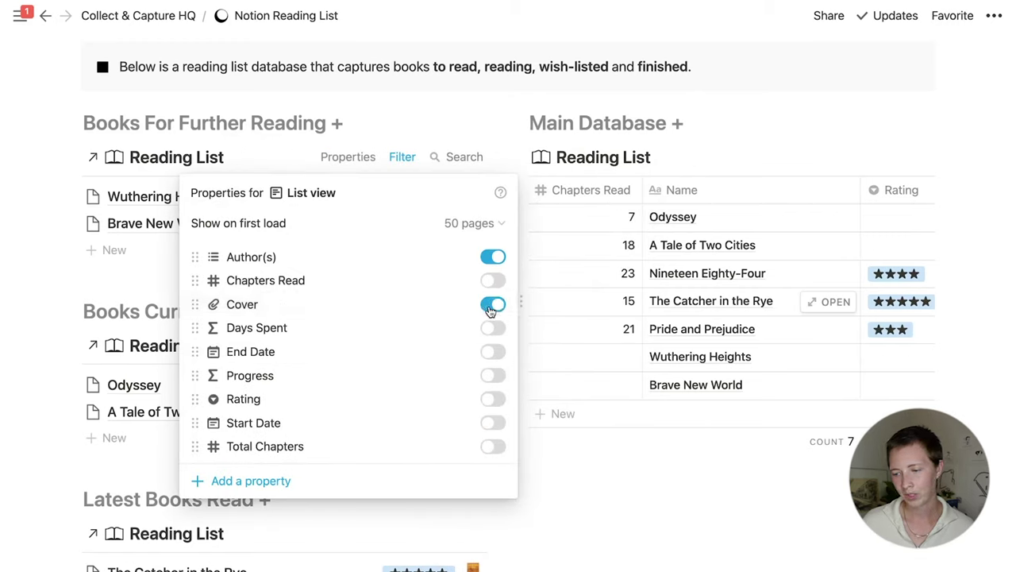
click(703, 91)
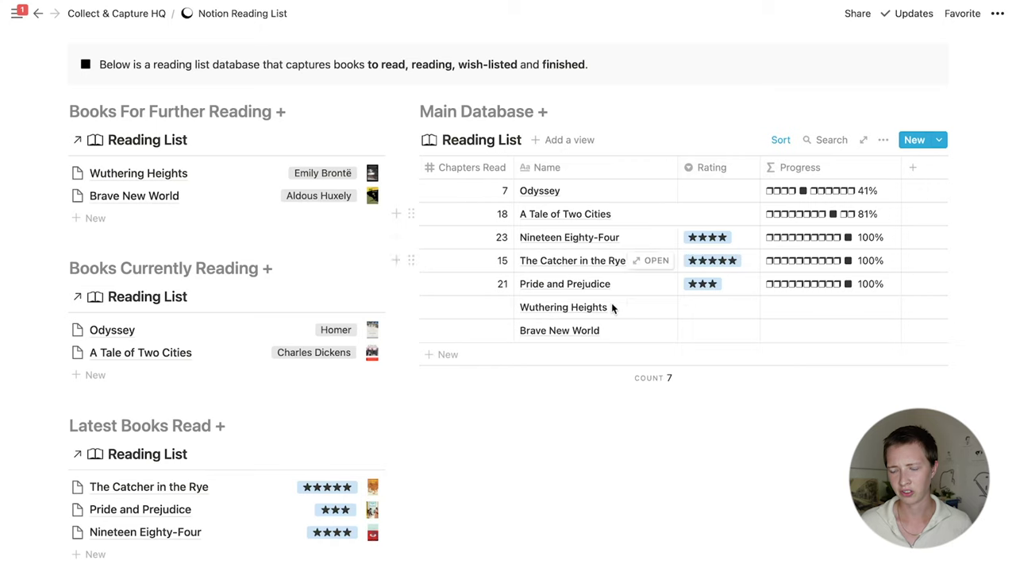
Widen the lists column and set the Books For Further Reading list to show 10 pages on first load.
scroll(336, 218, down, 2)
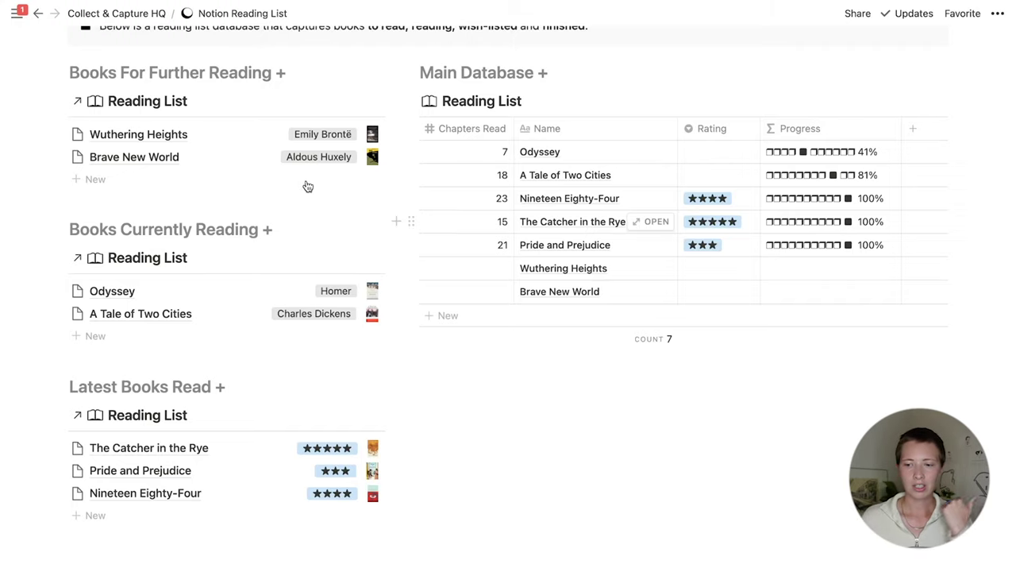
scroll(252, 175, up, 1)
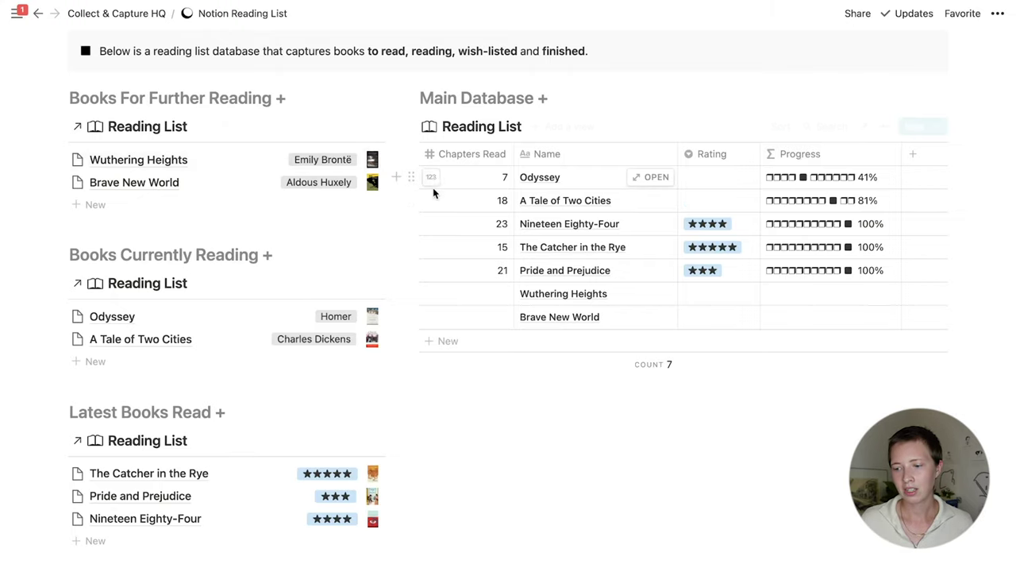
drag(404, 86, 458, 87)
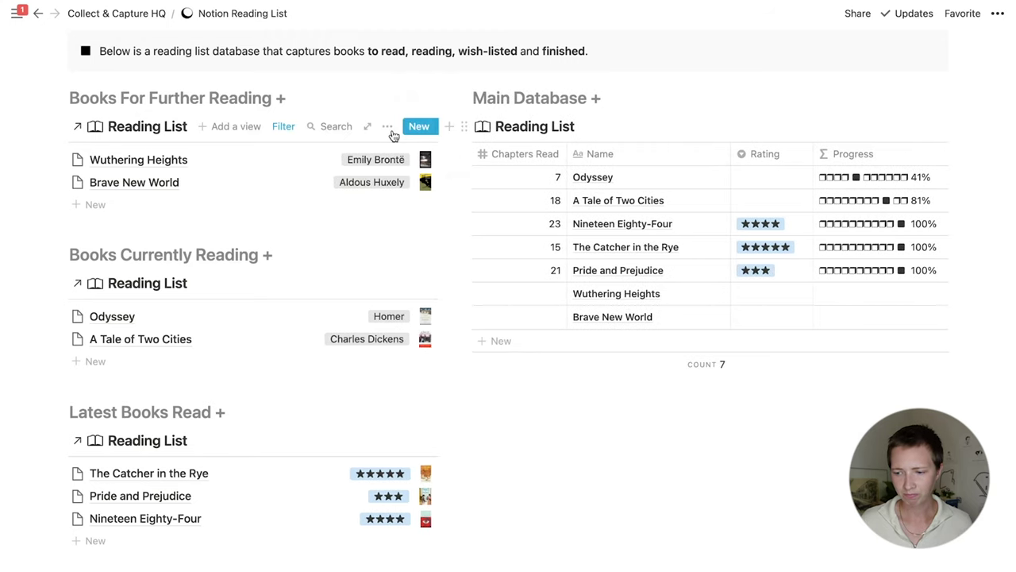
click(389, 128)
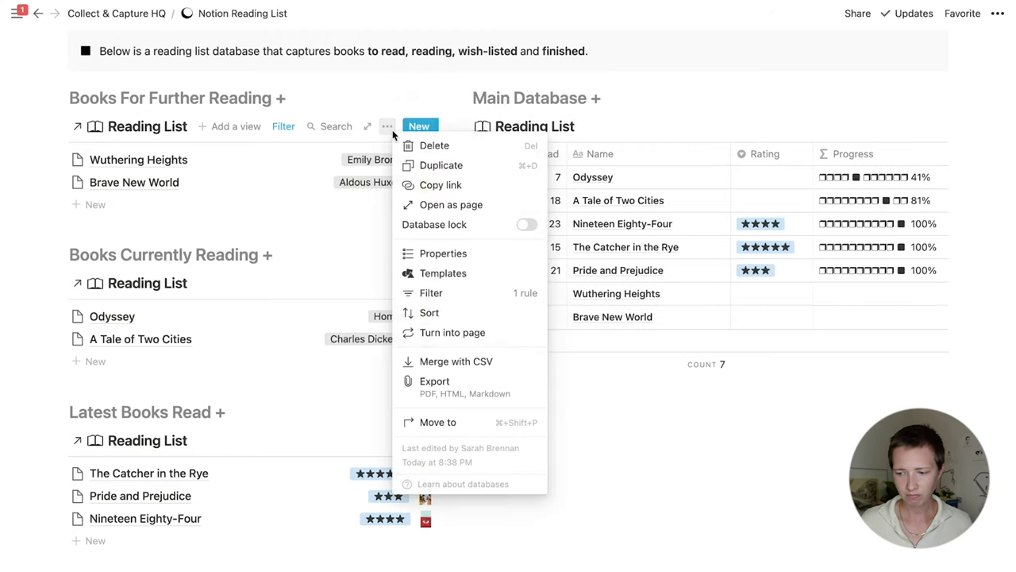
click(442, 254)
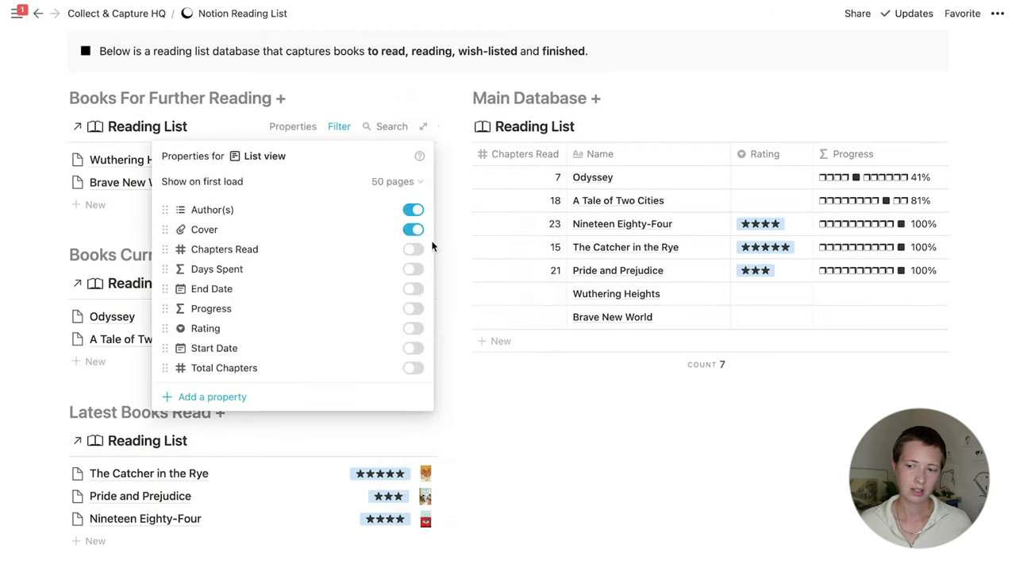
click(372, 184)
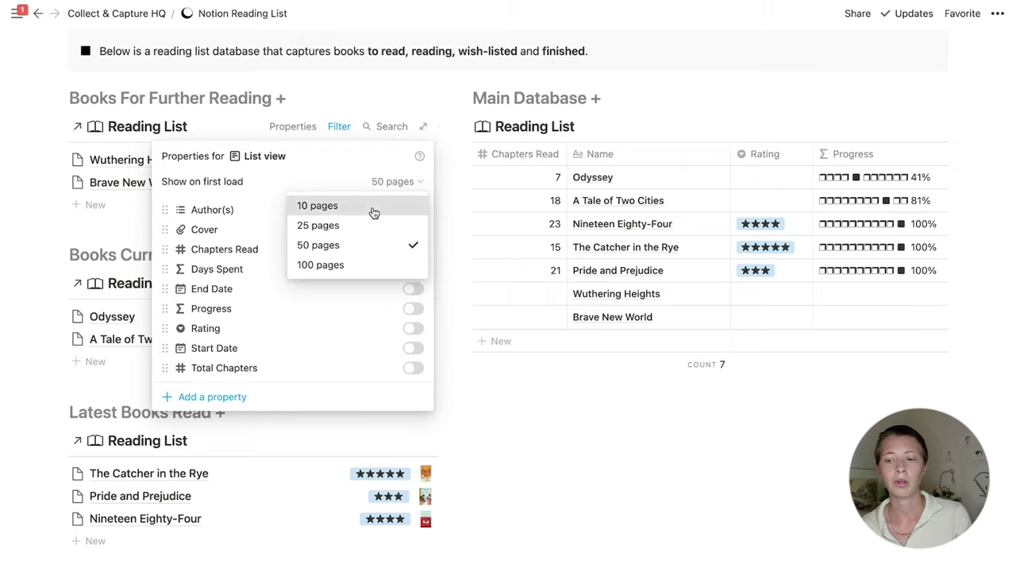
click(372, 208)
click(297, 91)
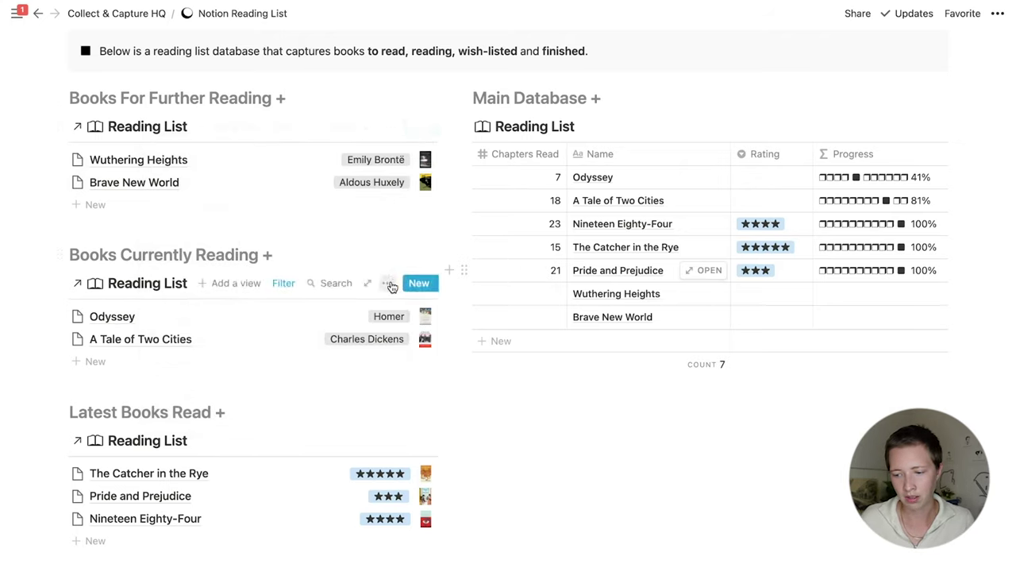
Set the Books Currently Reading list to show 10 pages on first load.
click(388, 284)
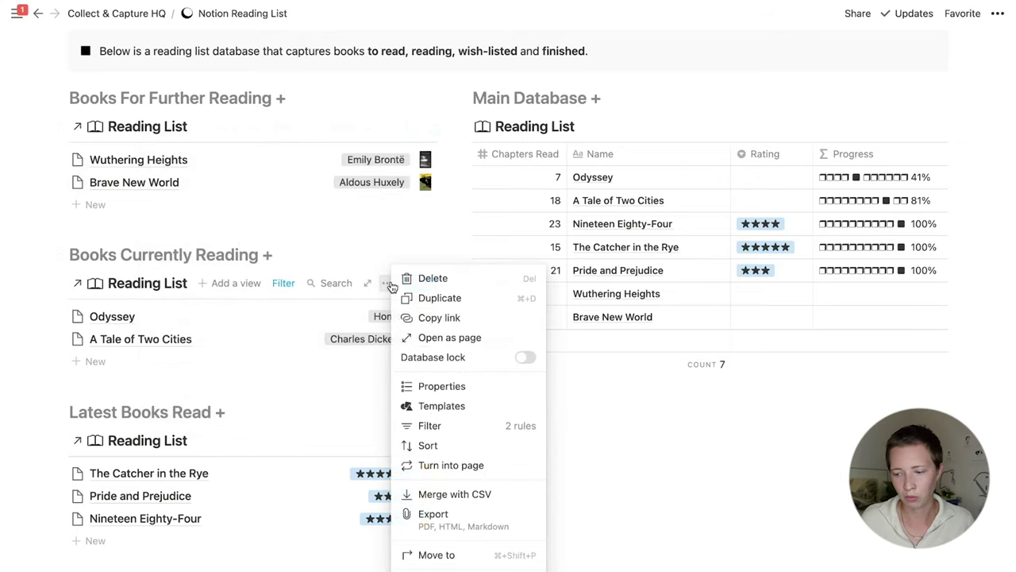
click(453, 389)
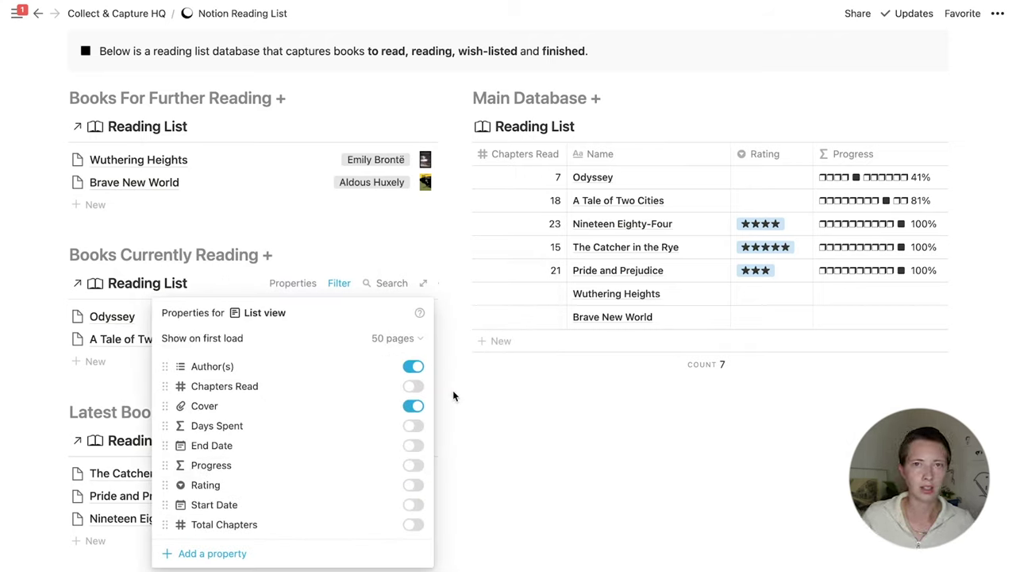
click(397, 338)
click(388, 362)
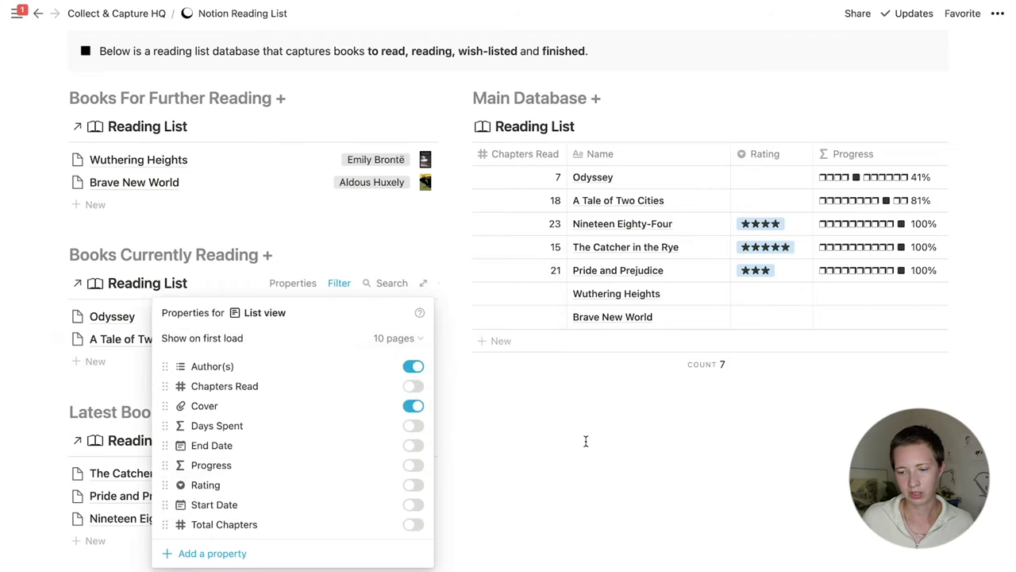
click(483, 426)
Set the Latest Books Read list to show 10 pages on first load.
scroll(483, 426, down, 5)
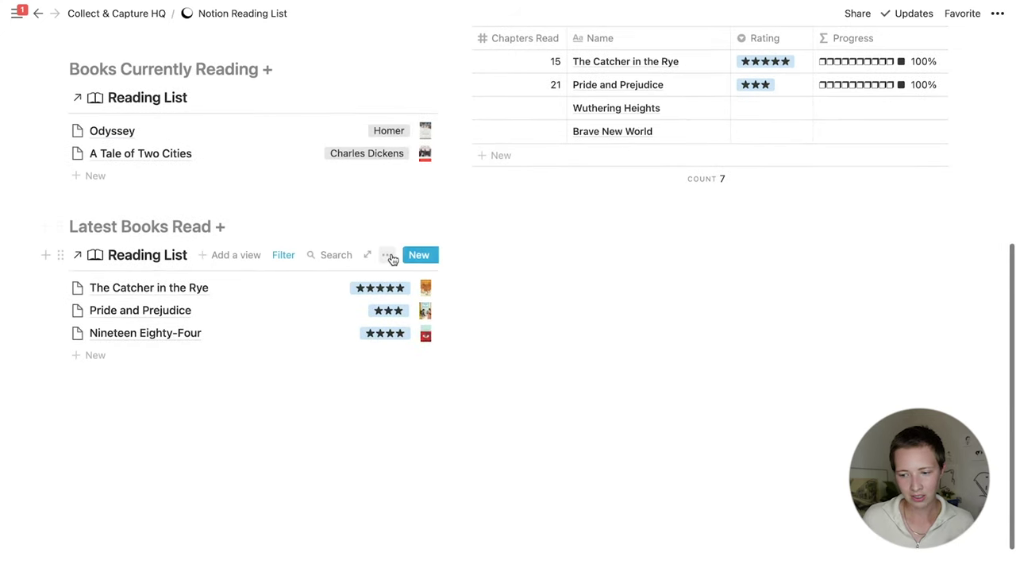
click(388, 256)
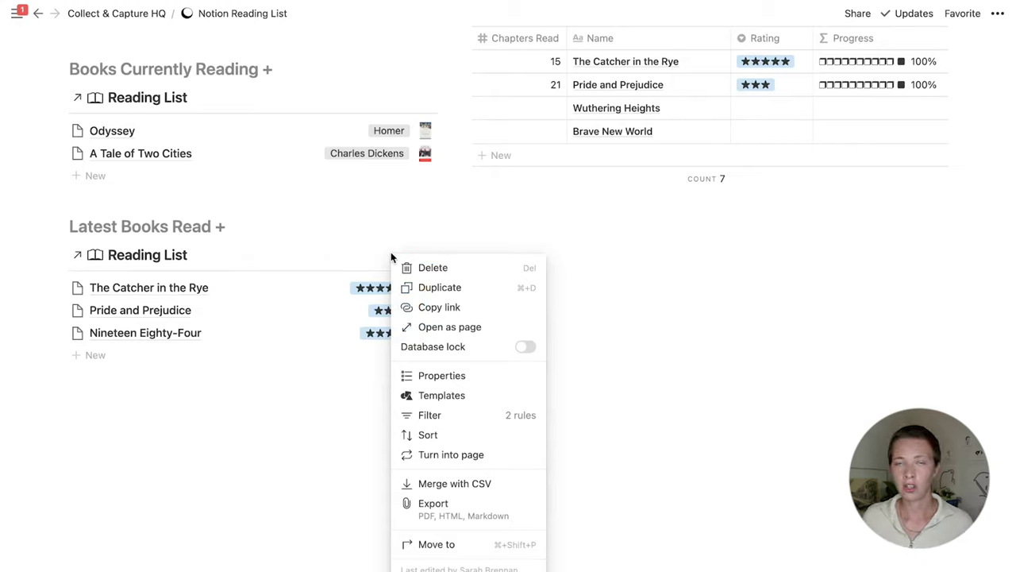
click(462, 377)
click(391, 311)
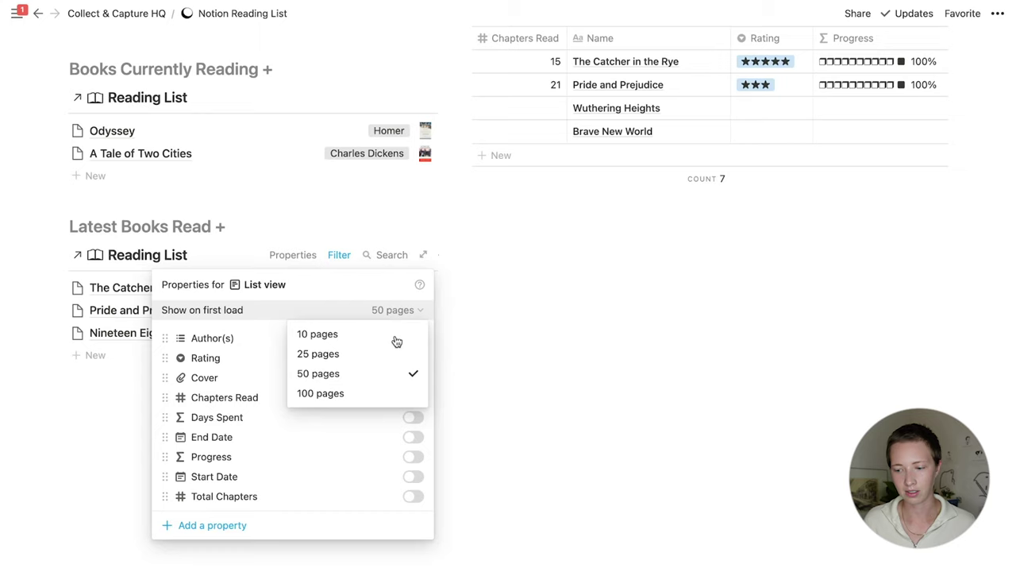
click(386, 340)
click(590, 334)
Sort the Latest Books Read list by End Date in descending order.
click(388, 260)
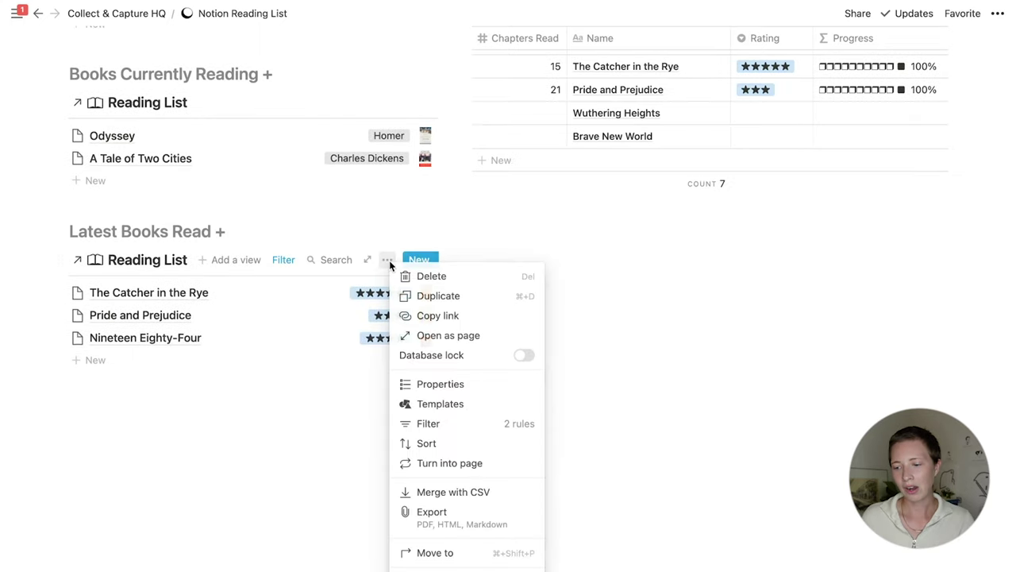
click(439, 444)
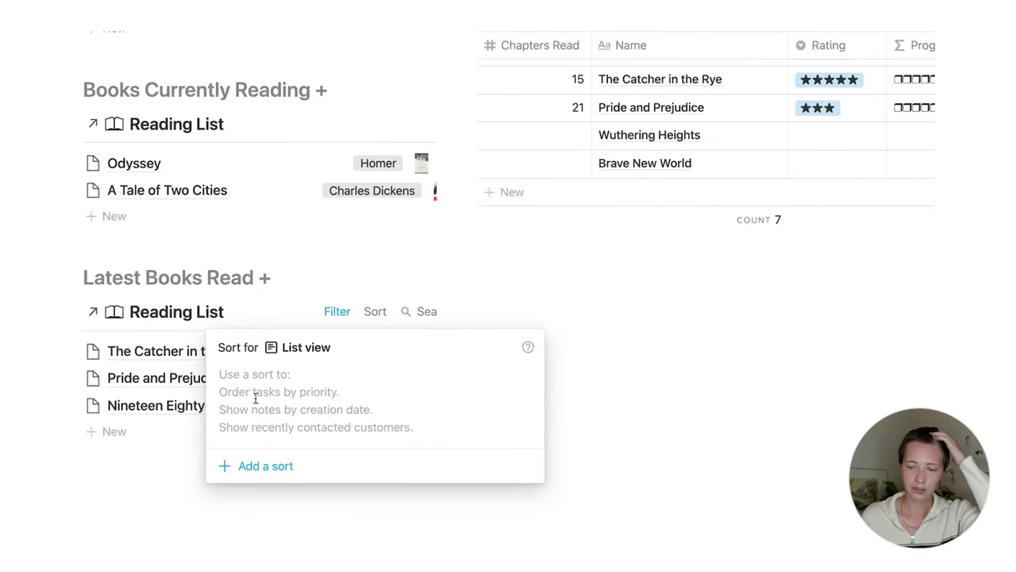
click(333, 466)
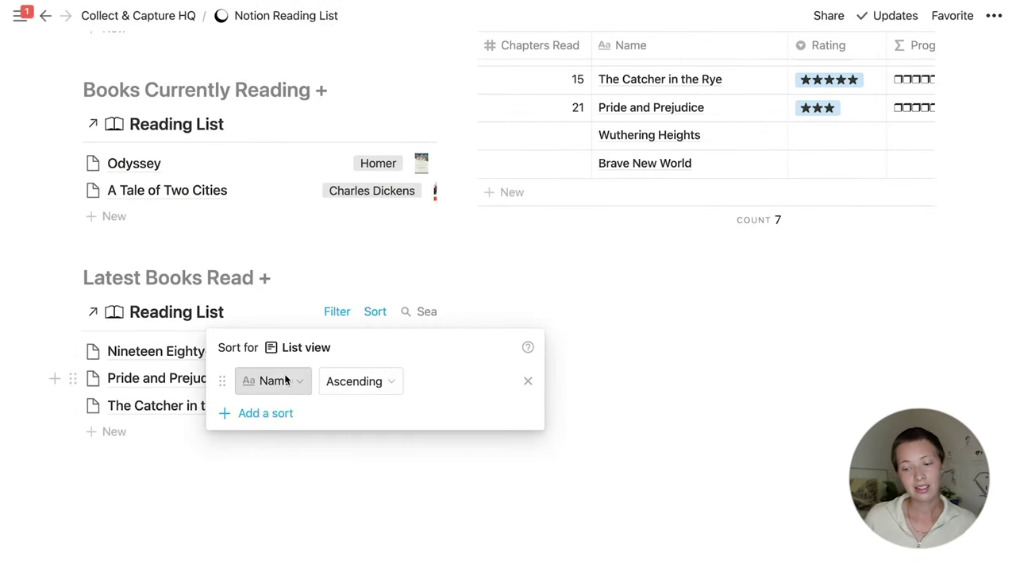
click(284, 379)
click(282, 259)
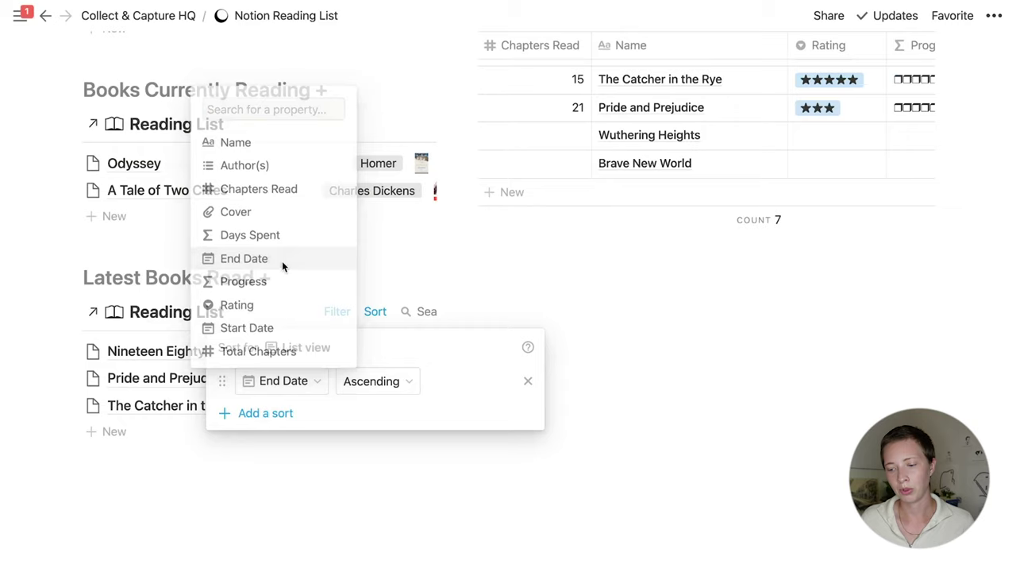
click(389, 390)
click(387, 436)
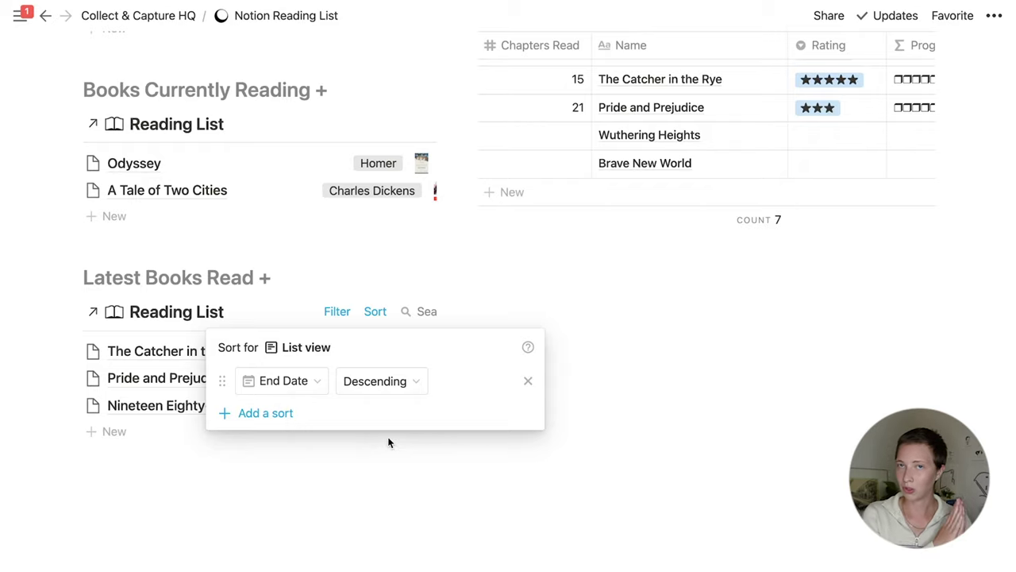
click(825, 352)
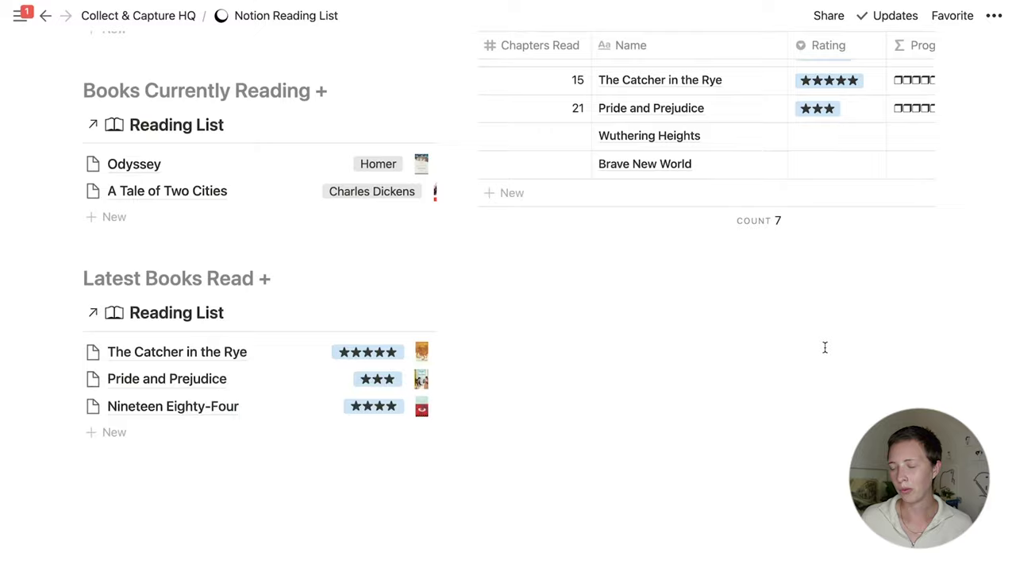
Add a list view named Wishlist to the Reading List under Main Database.
scroll(823, 347, up, 5)
scroll(825, 352, right, 2)
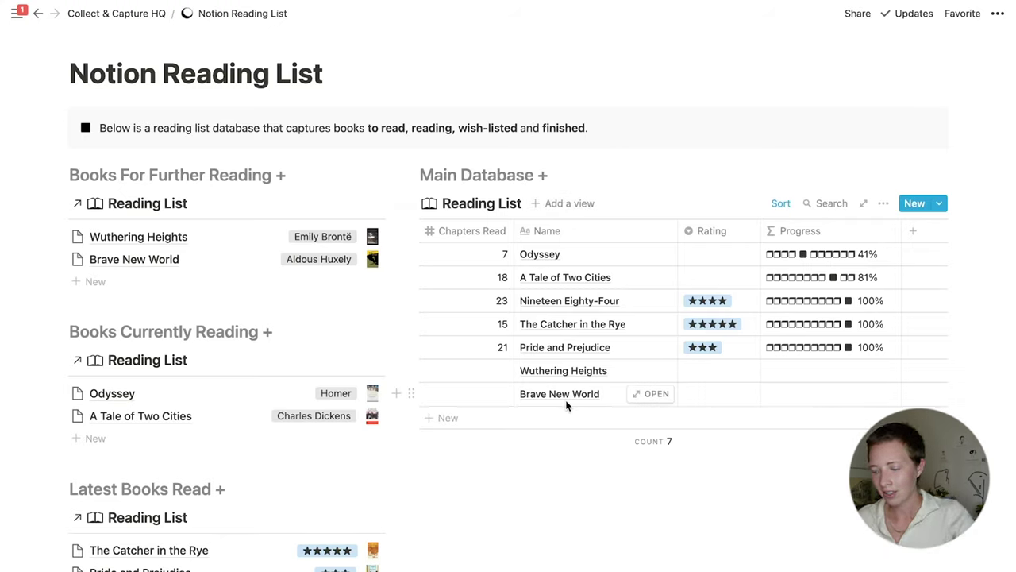
click(561, 204)
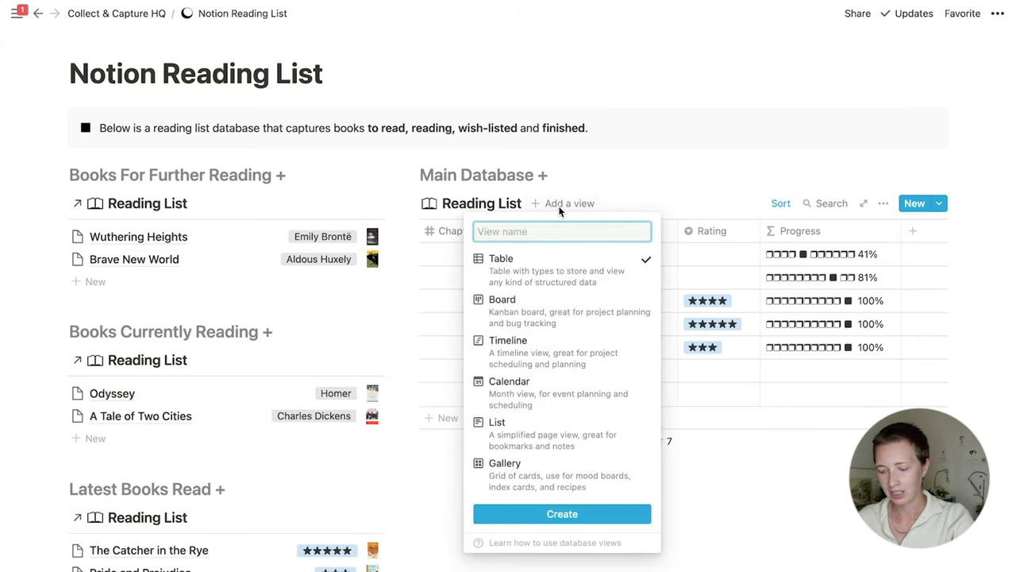
text(Wishlist)
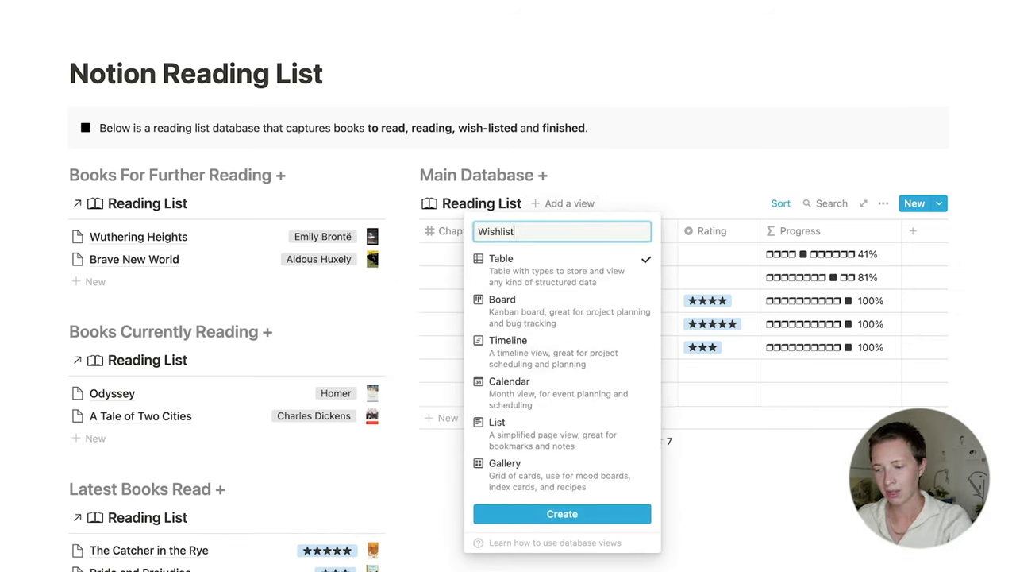
click(548, 445)
key(Return)
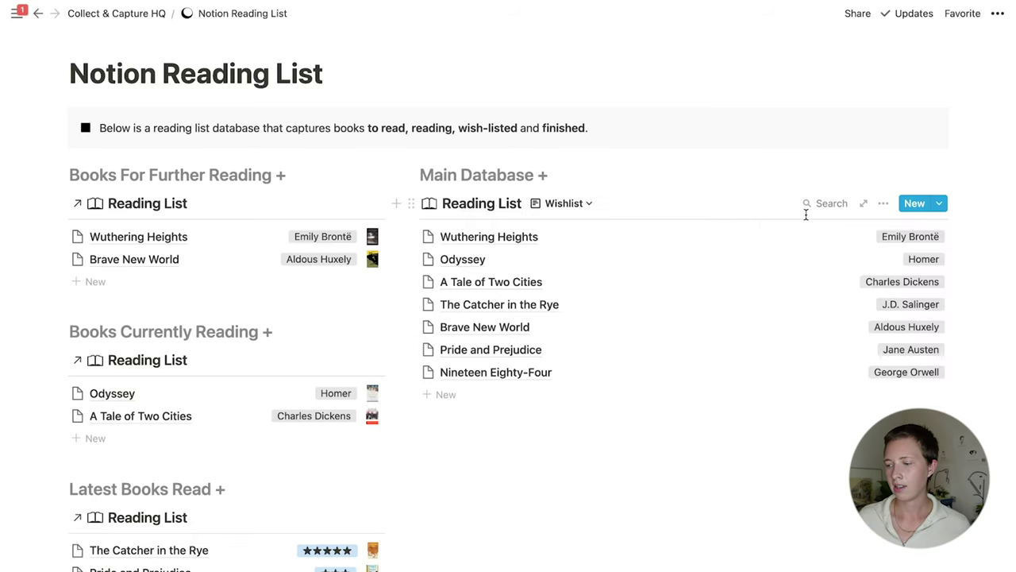
click(885, 206)
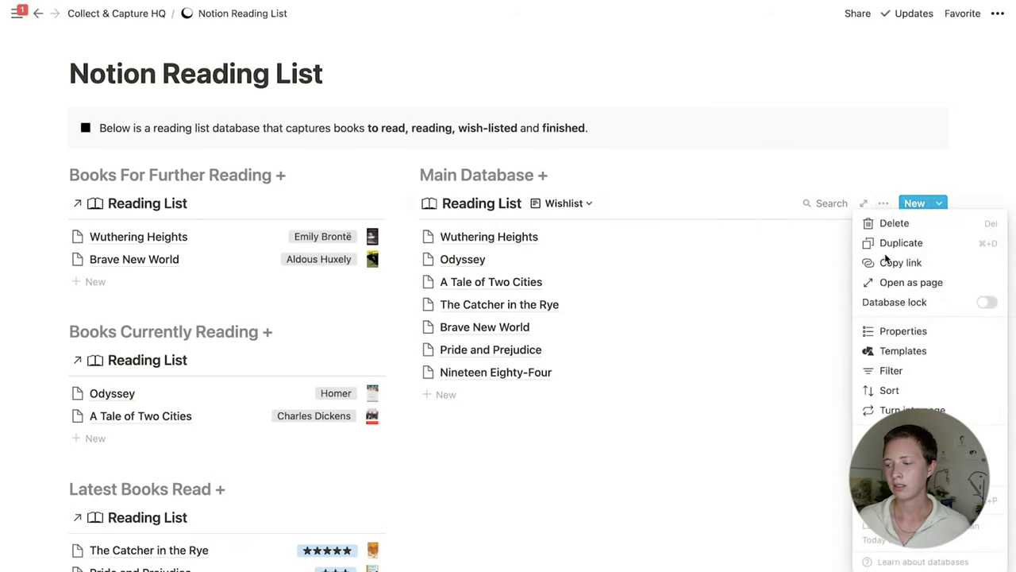
click(885, 340)
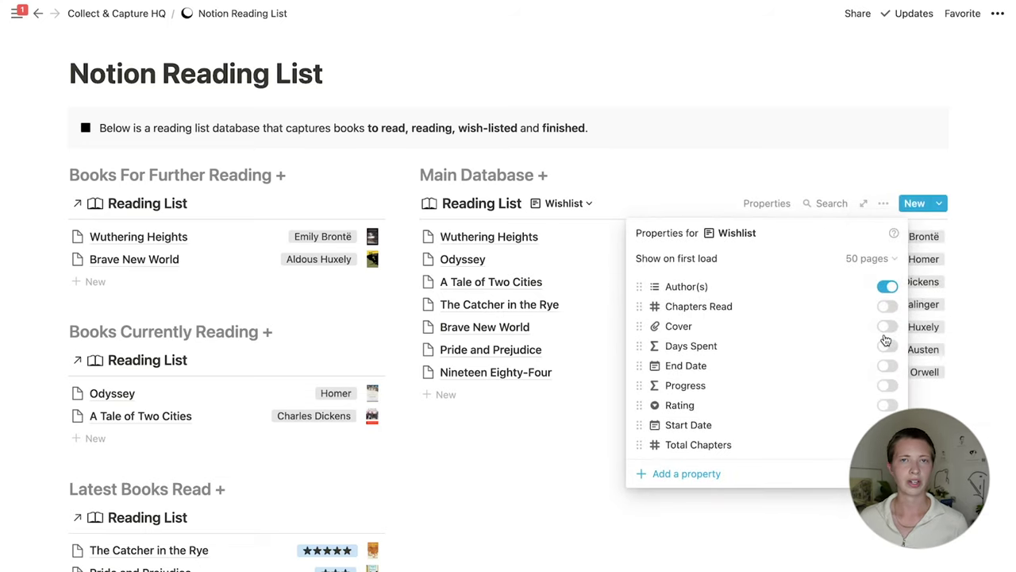
click(528, 235)
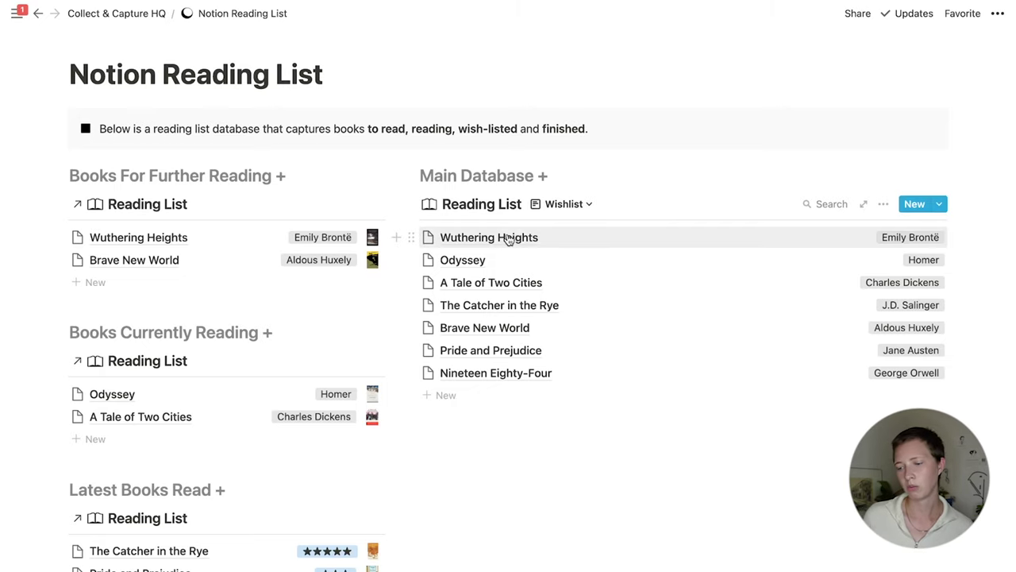
Add a number property named Price to the Wuthering Heights page from the Wishlist view.
click(509, 238)
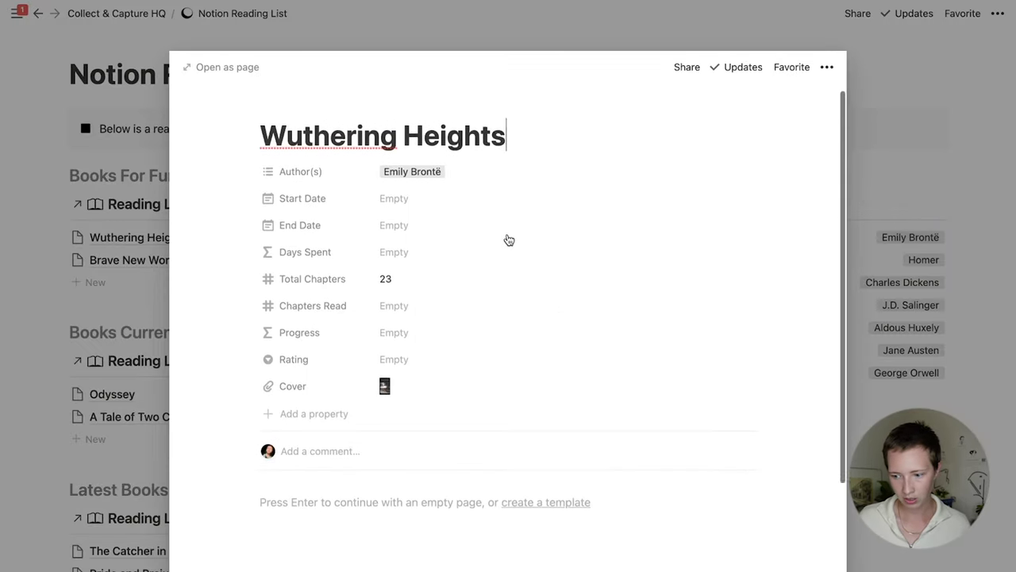
scroll(493, 254, down, 2)
click(303, 362)
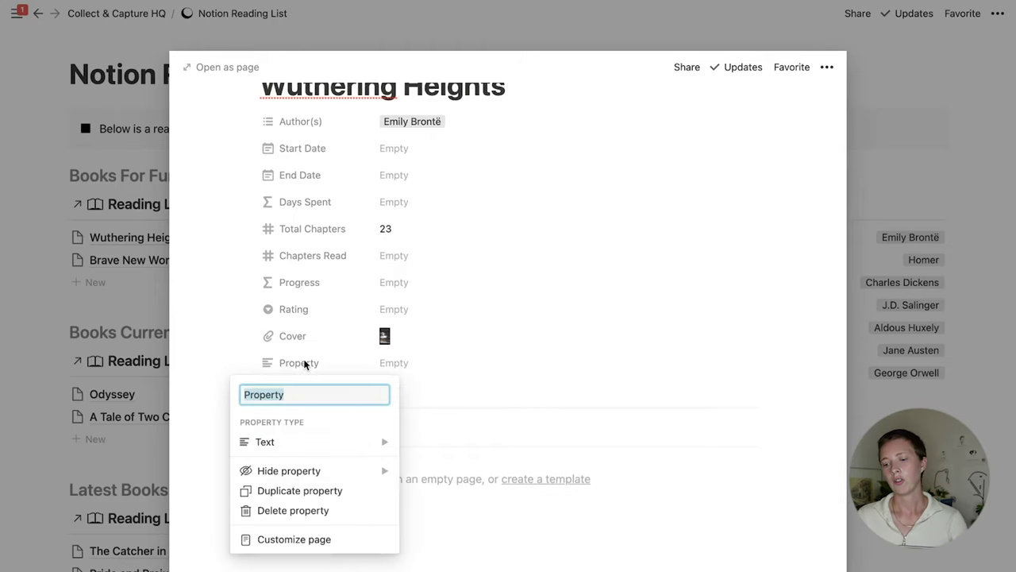
text(Price)
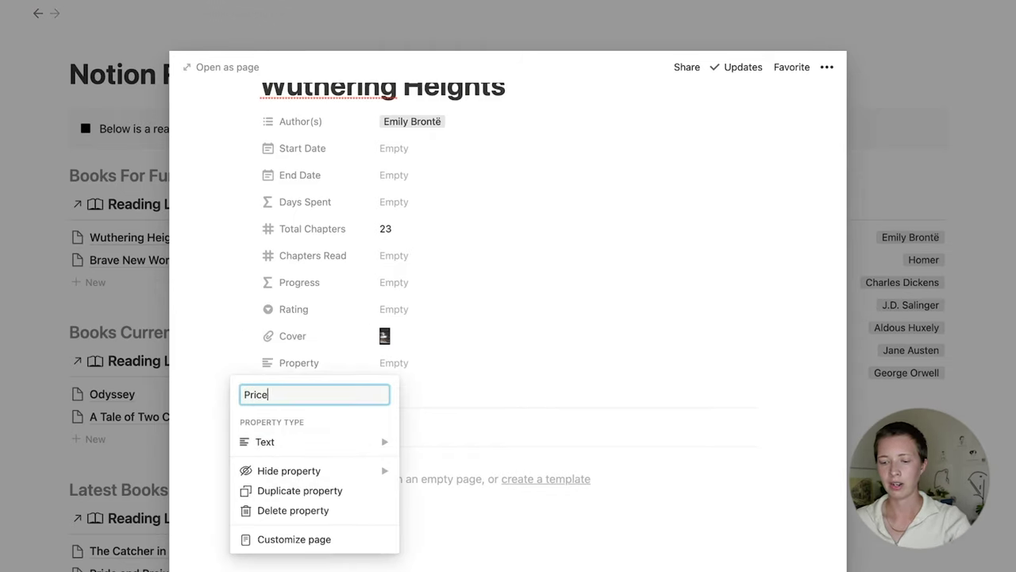
key(Return)
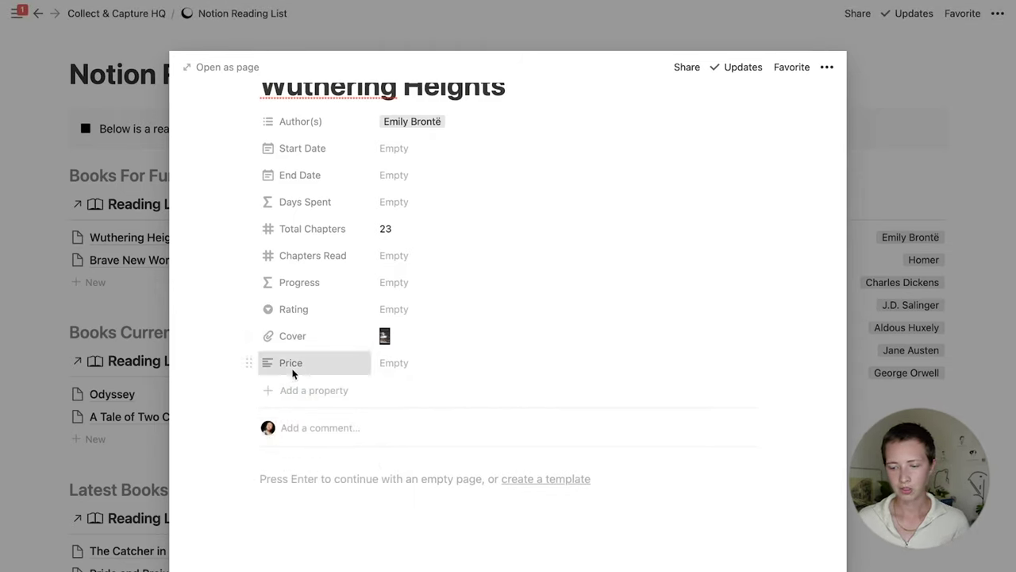
click(292, 370)
mouse_move(340, 442)
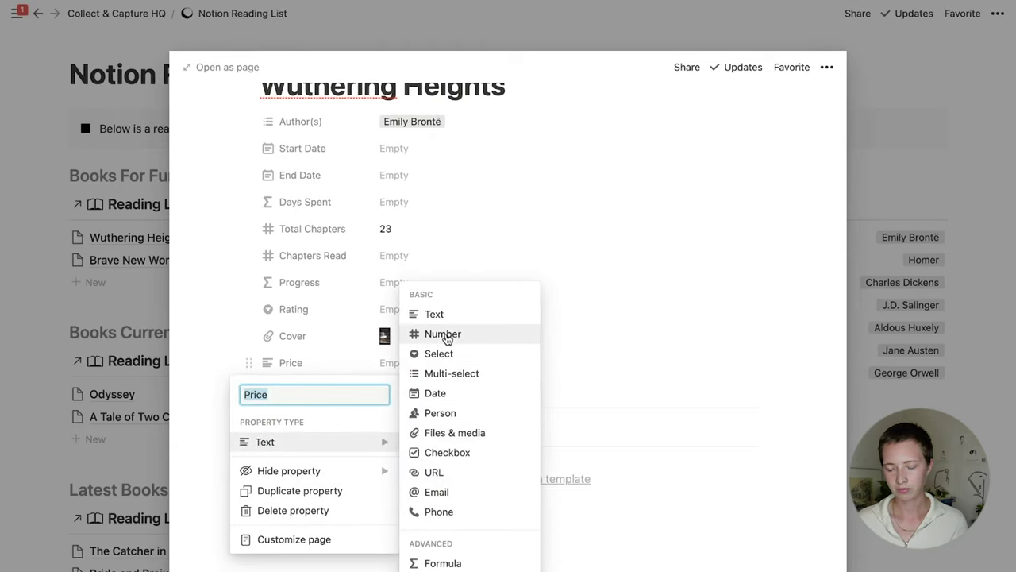
click(488, 335)
Enter 45 as the price of Wuthering Heights and set the Price property's number format to Dollar.
click(426, 418)
text(45)
key(Return)
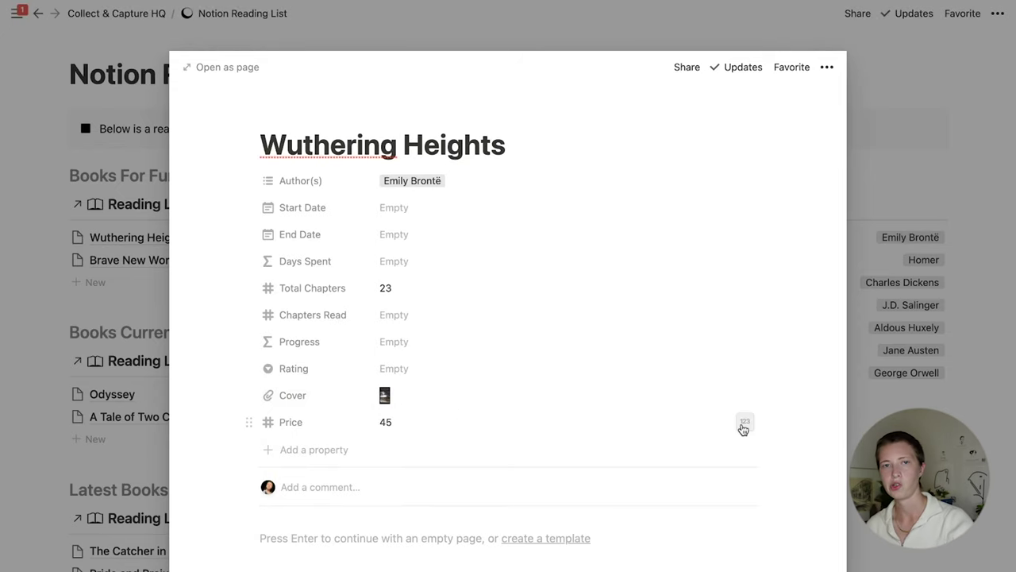
scroll(742, 429, down, 1)
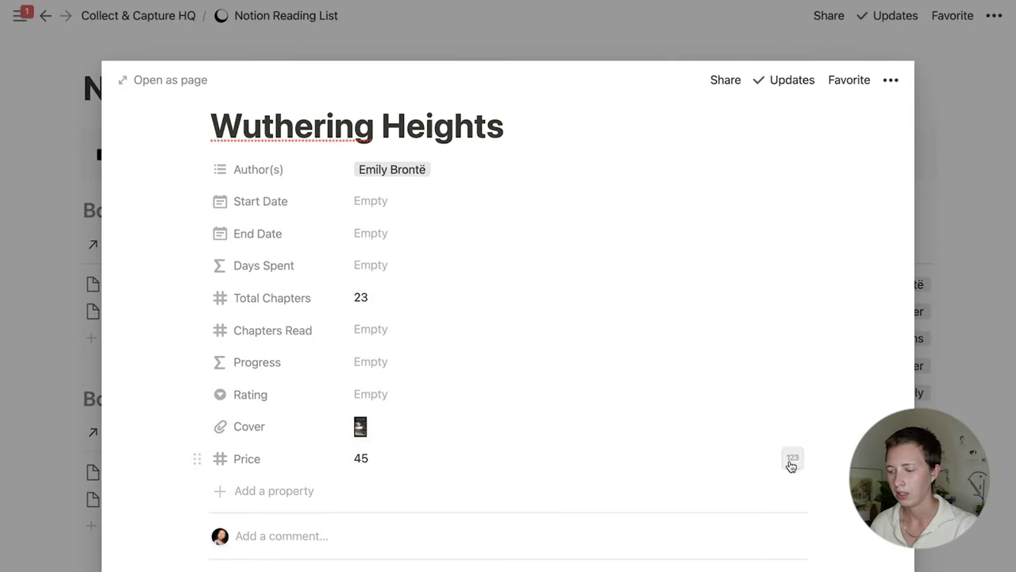
click(794, 460)
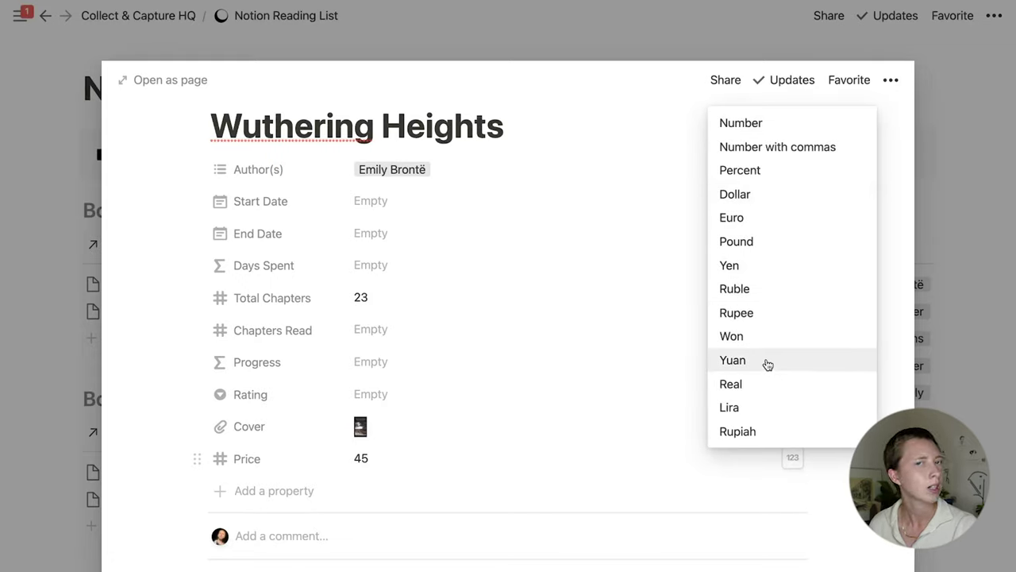
click(751, 197)
key(Escape)
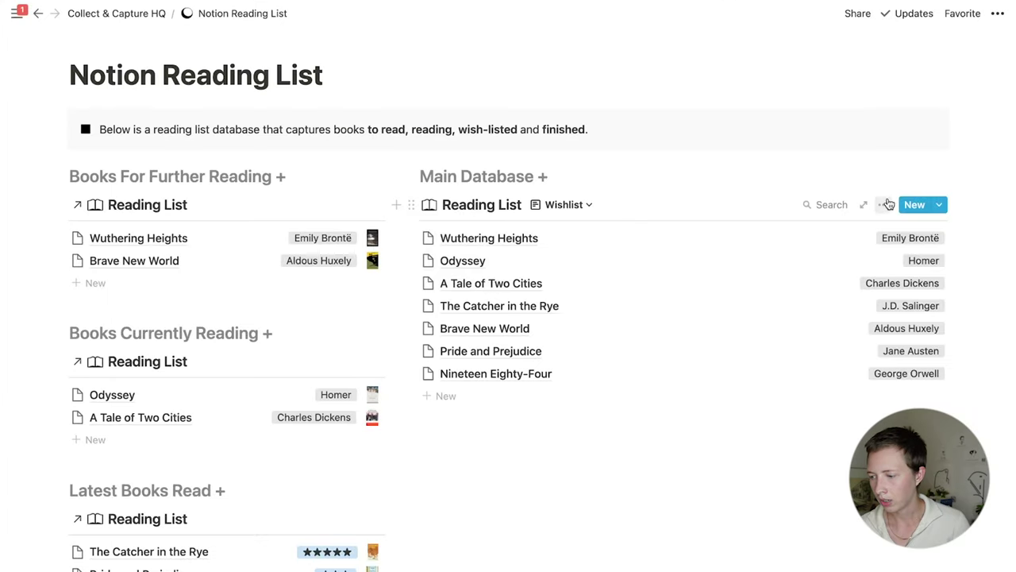
Show the Price property in the Wishlist view of the main Reading List.
click(885, 204)
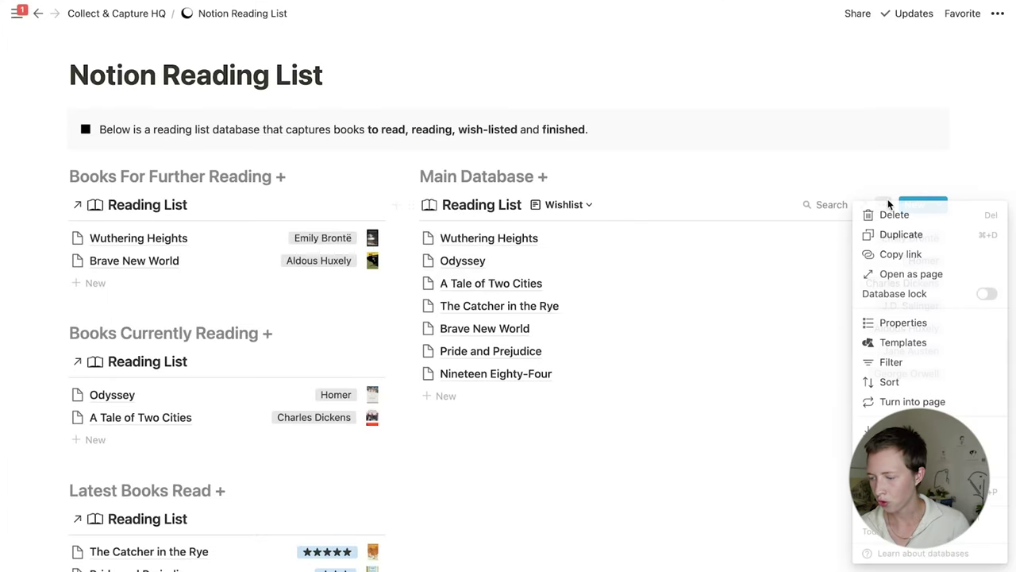
click(882, 326)
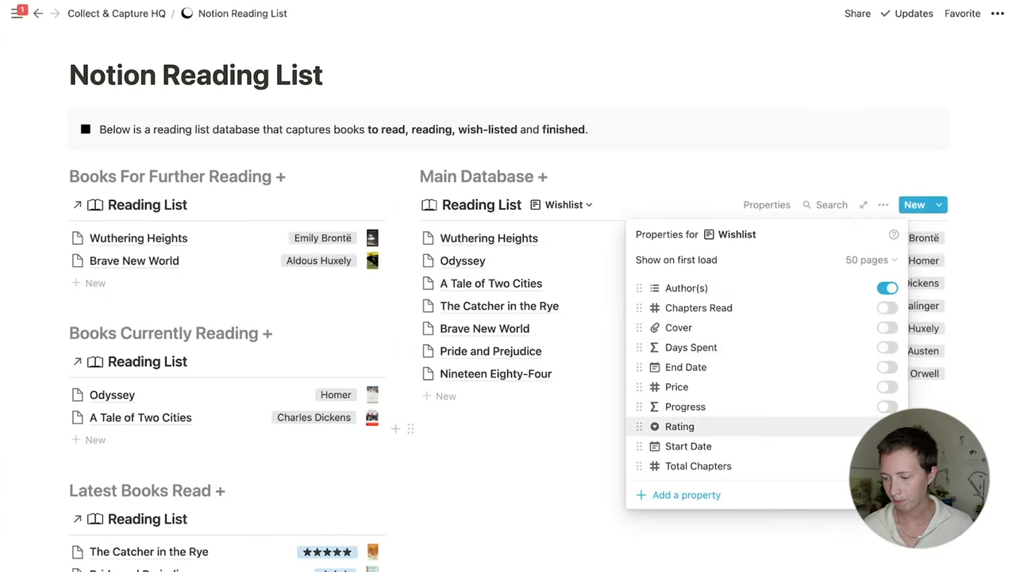
click(887, 388)
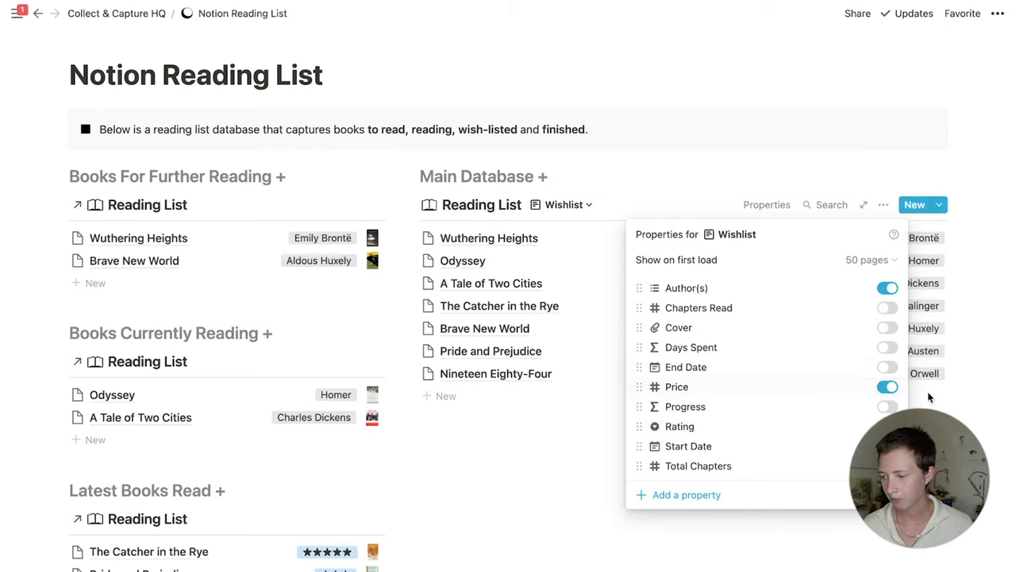
click(972, 406)
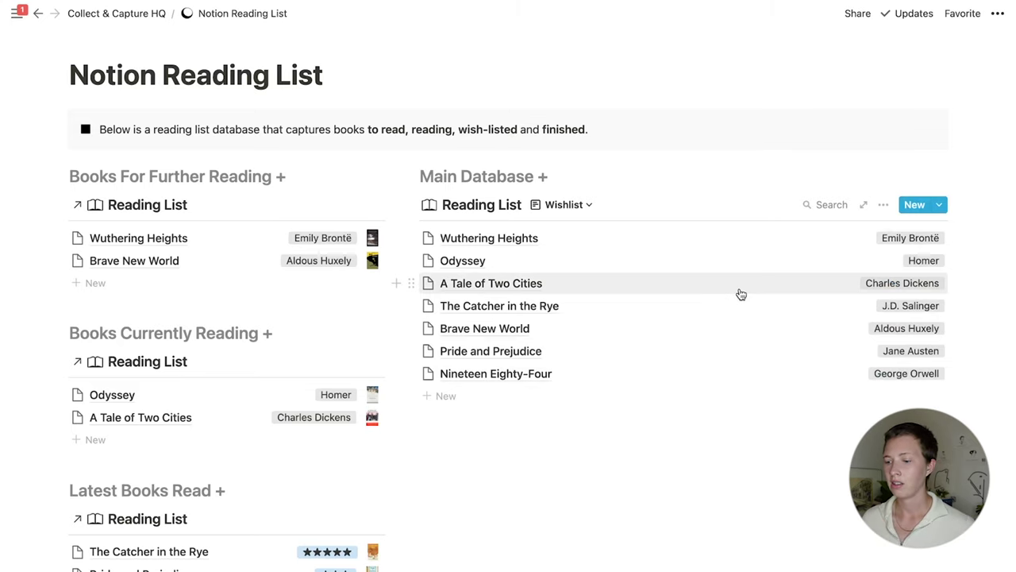
Add a checkbox property named Wishlist to the Wuthering Heights page and tick it for this book.
click(597, 240)
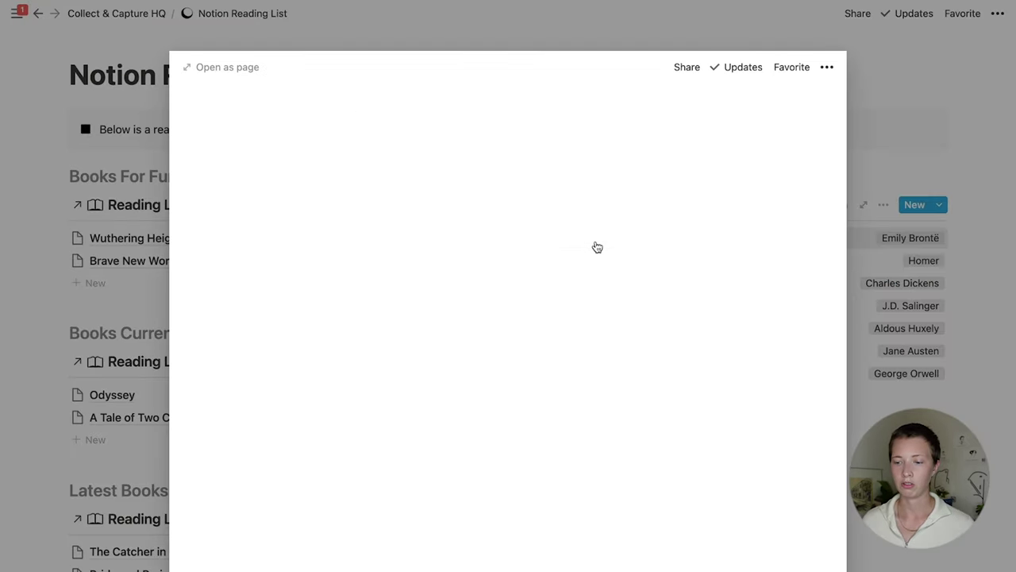
scroll(597, 247, down, 1)
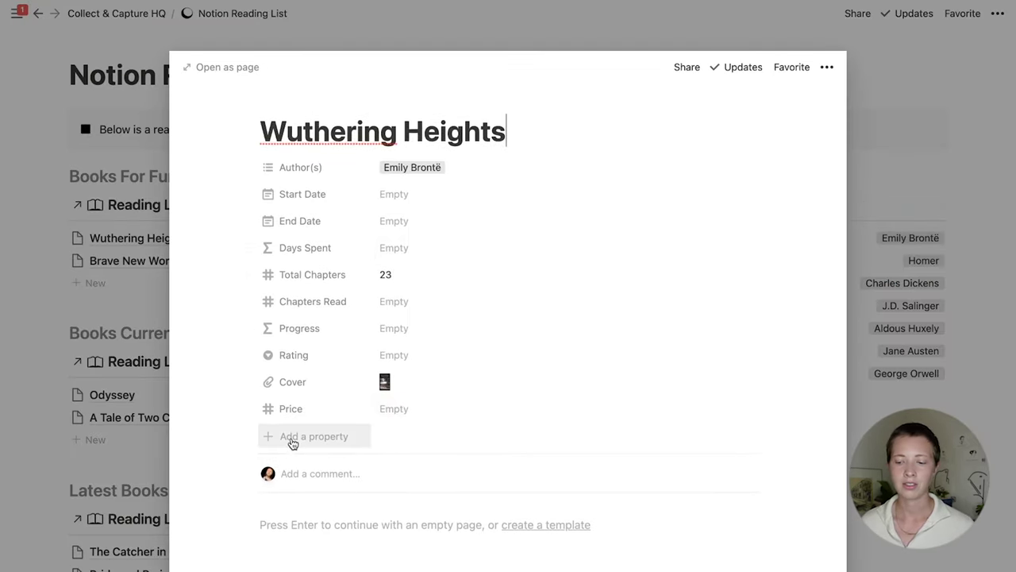
scroll(293, 443, down, 3)
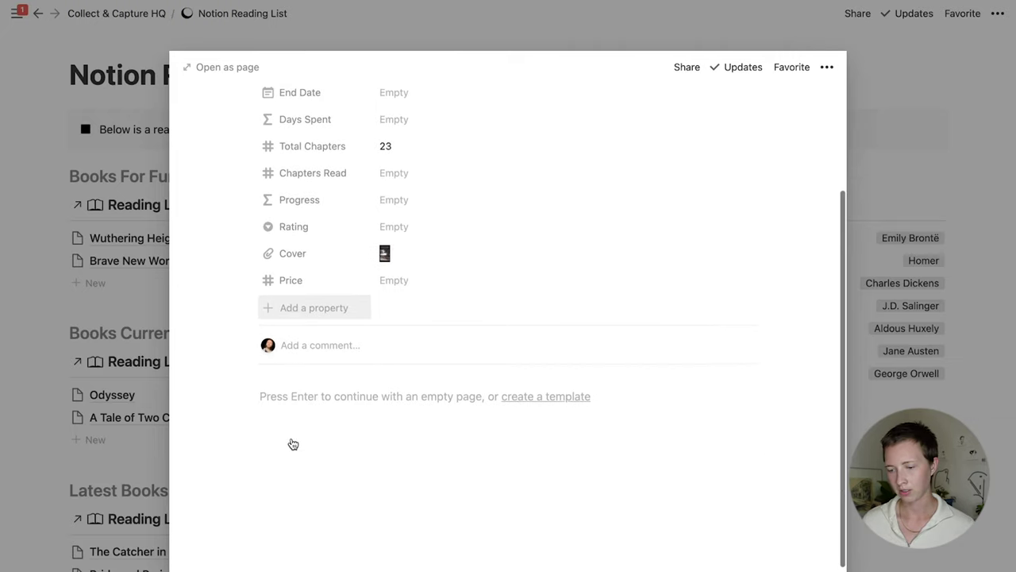
click(293, 305)
text(Wishlist)
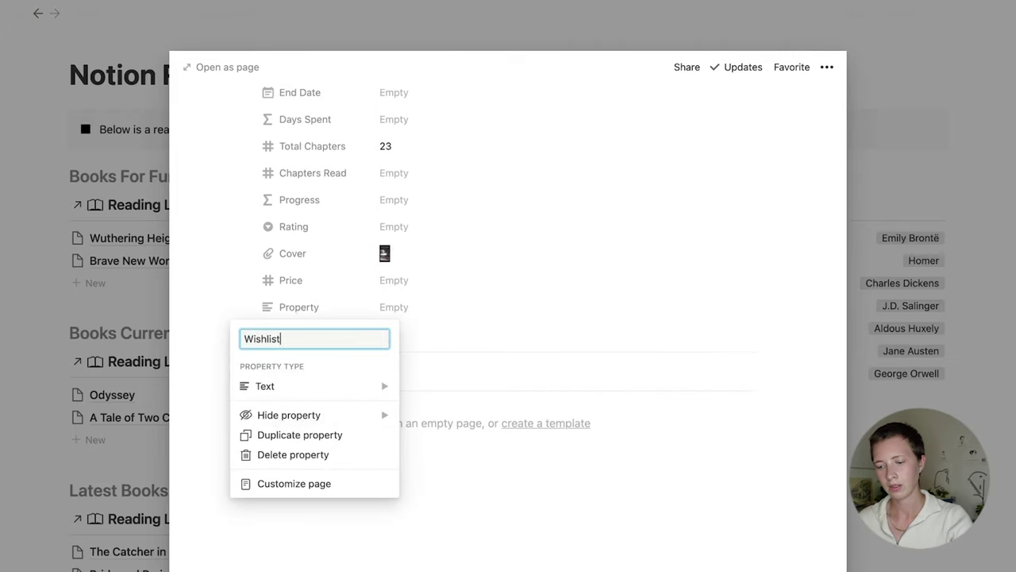
mouse_move(331, 387)
click(478, 397)
scroll(397, 333, up, 2)
scroll(354, 296, down, 1)
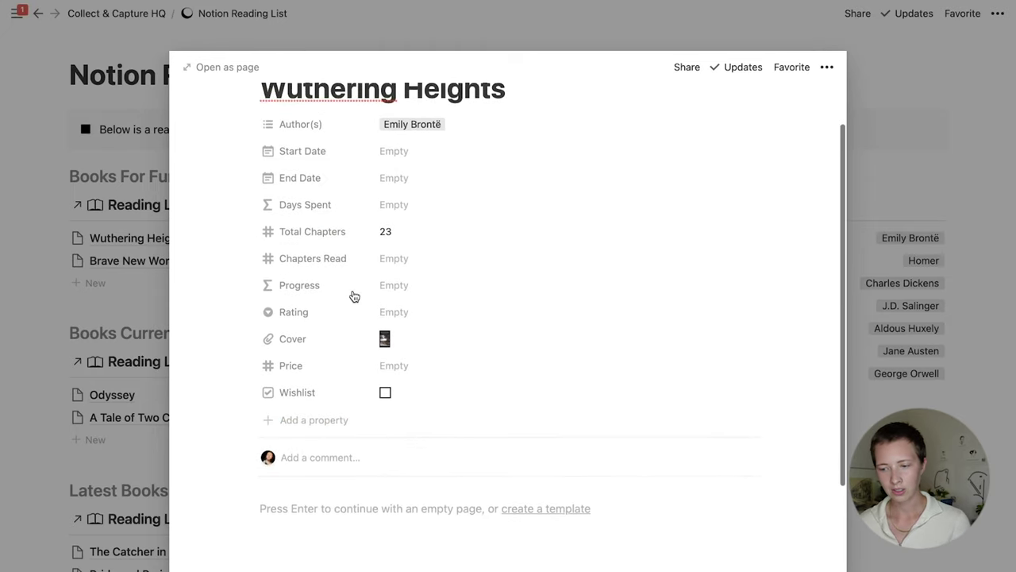
scroll(352, 294, down, 2)
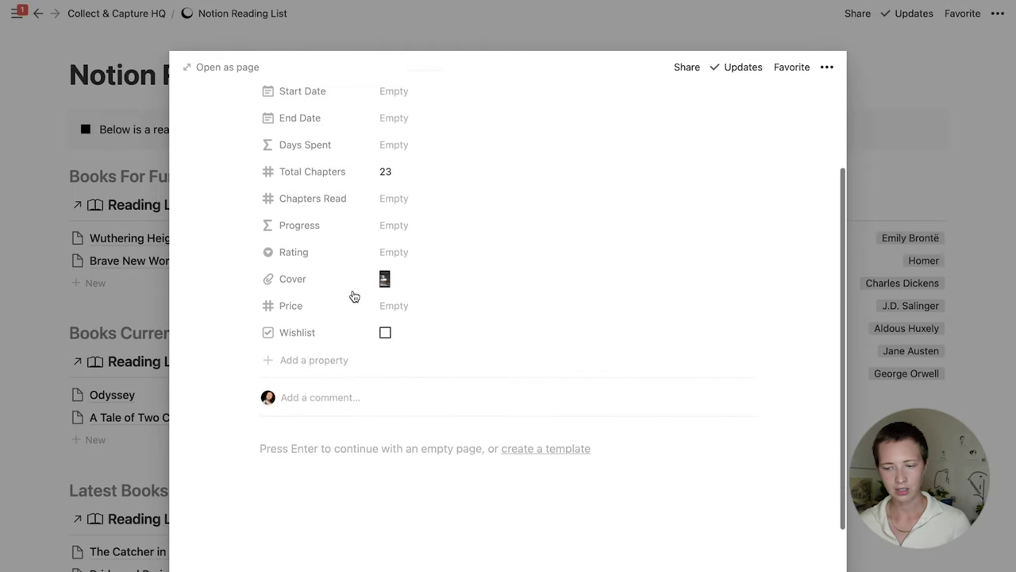
click(385, 326)
key(Escape)
Place the Wishlist property directly after Price in the Wishlist view's properties and make it visible in the list.
click(884, 204)
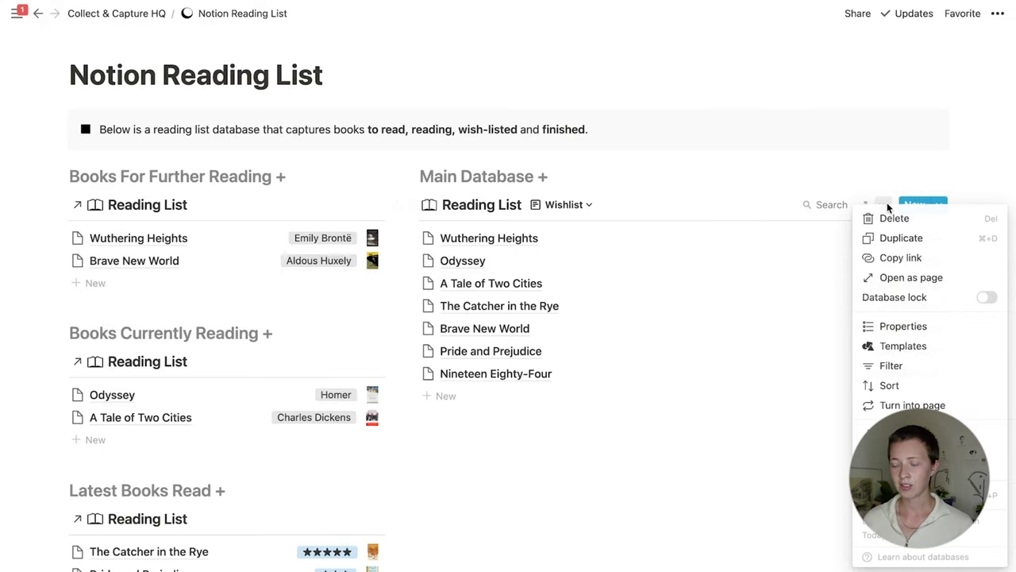
click(905, 326)
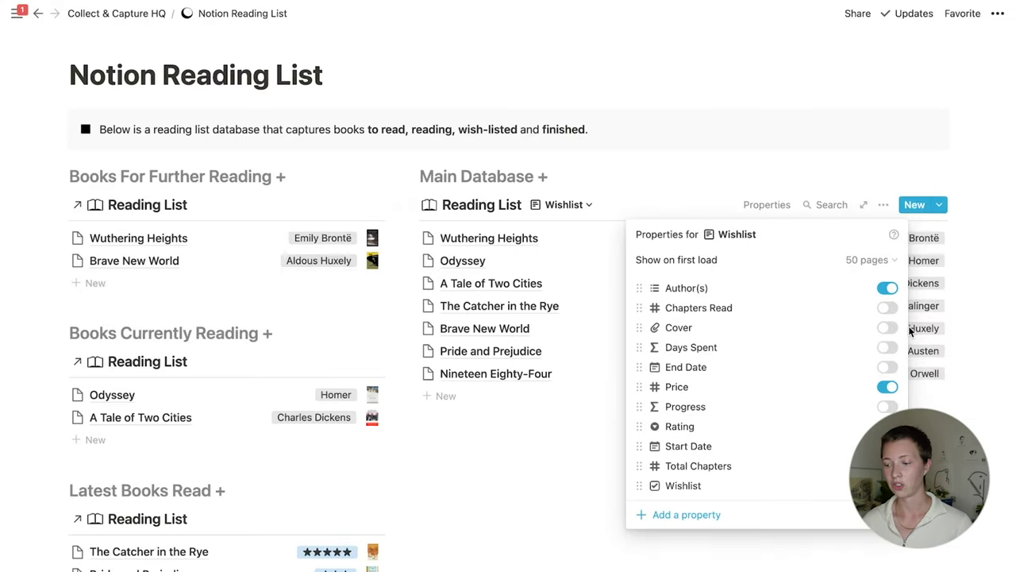
drag(834, 485, 820, 411)
click(887, 406)
click(969, 416)
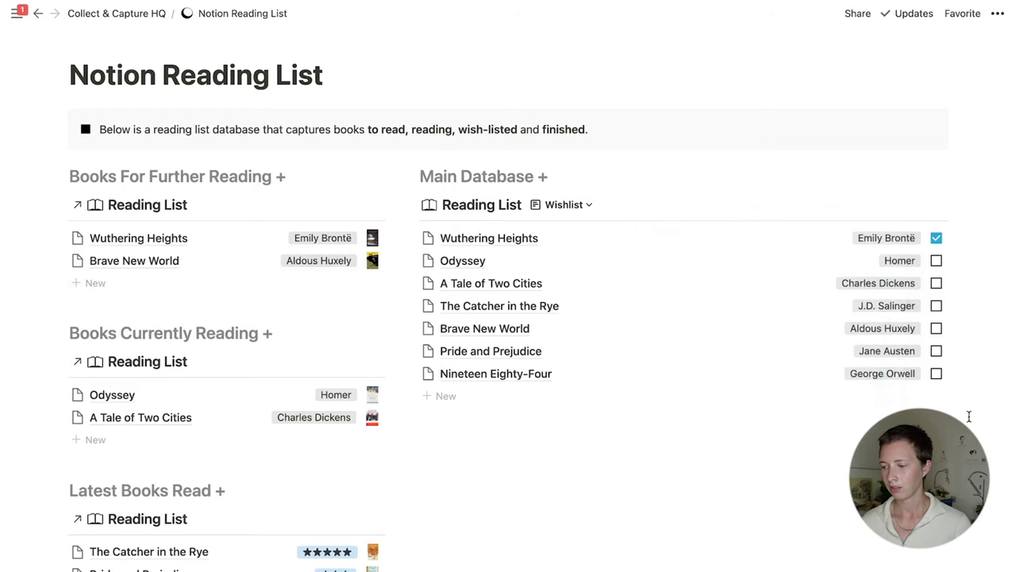
Filter the Wishlist view to show only books whose Wishlist checkbox is ticked.
scroll(941, 357, down, 2)
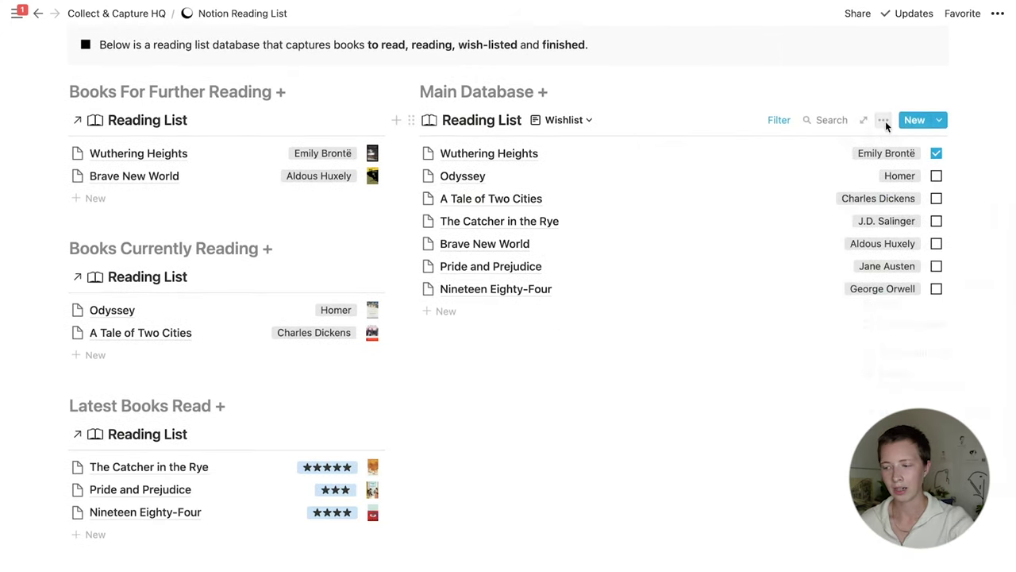
click(884, 120)
click(894, 285)
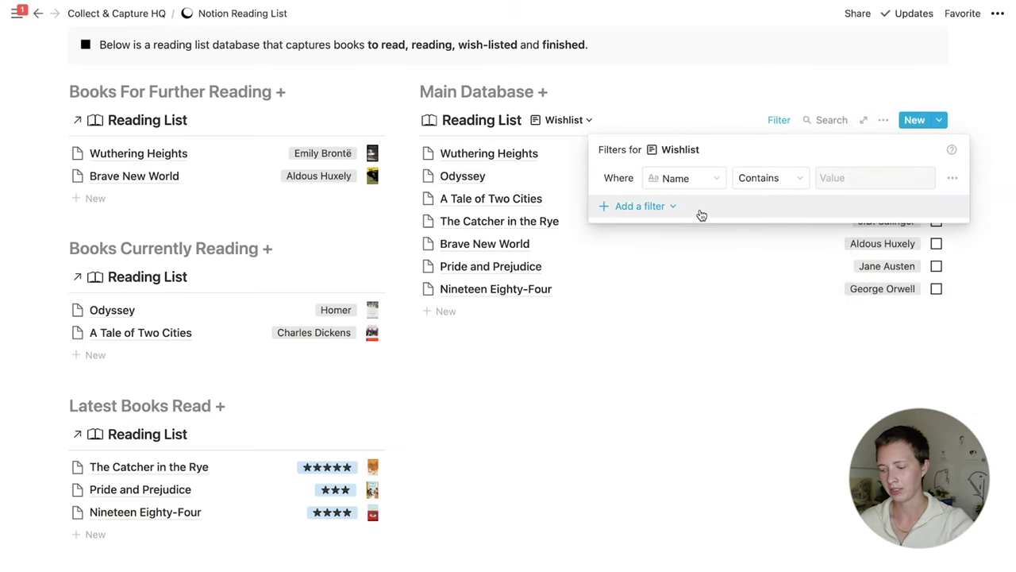
key(super+plus)
key(super+plus)
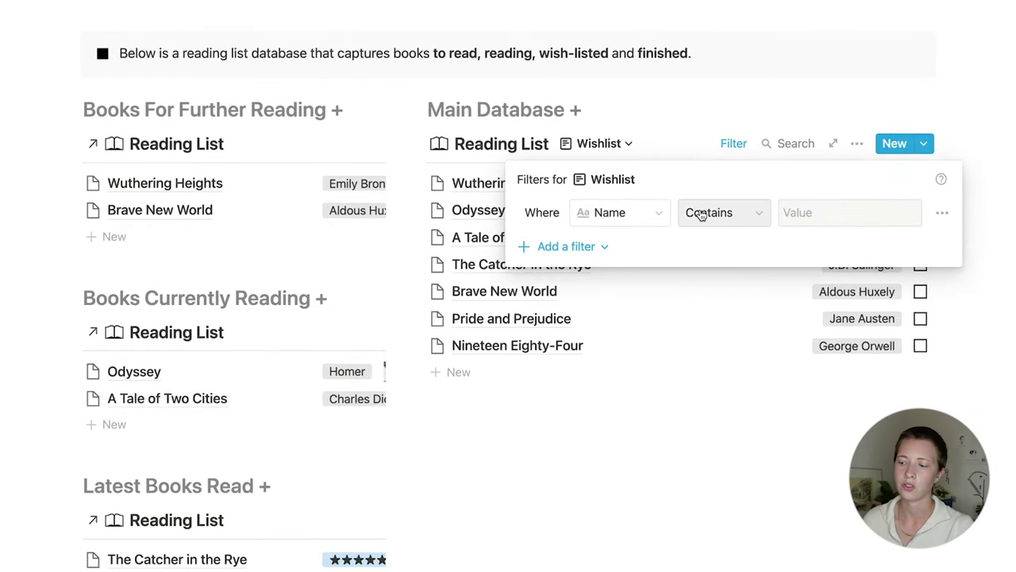
click(612, 217)
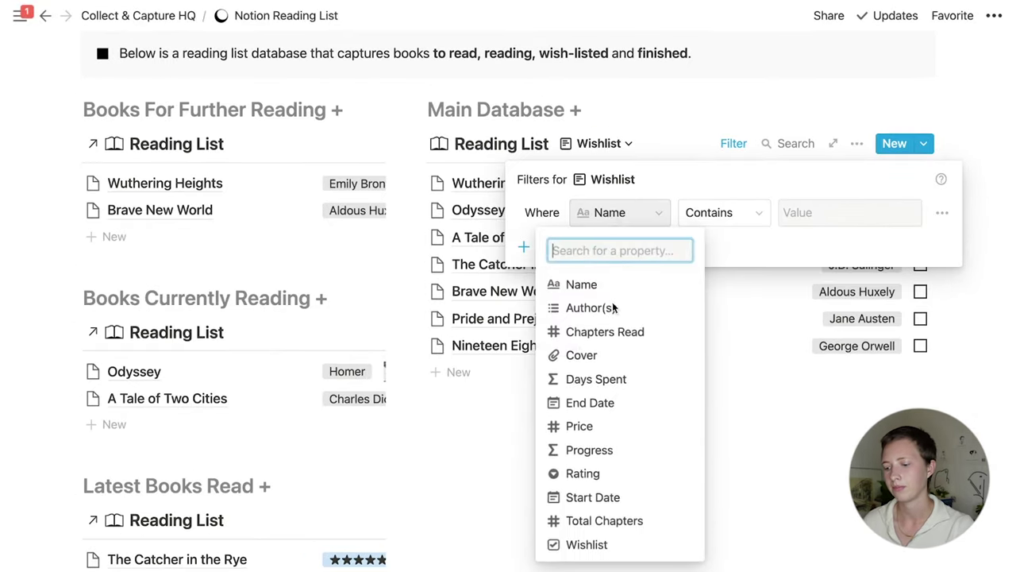
click(597, 535)
key(Escape)
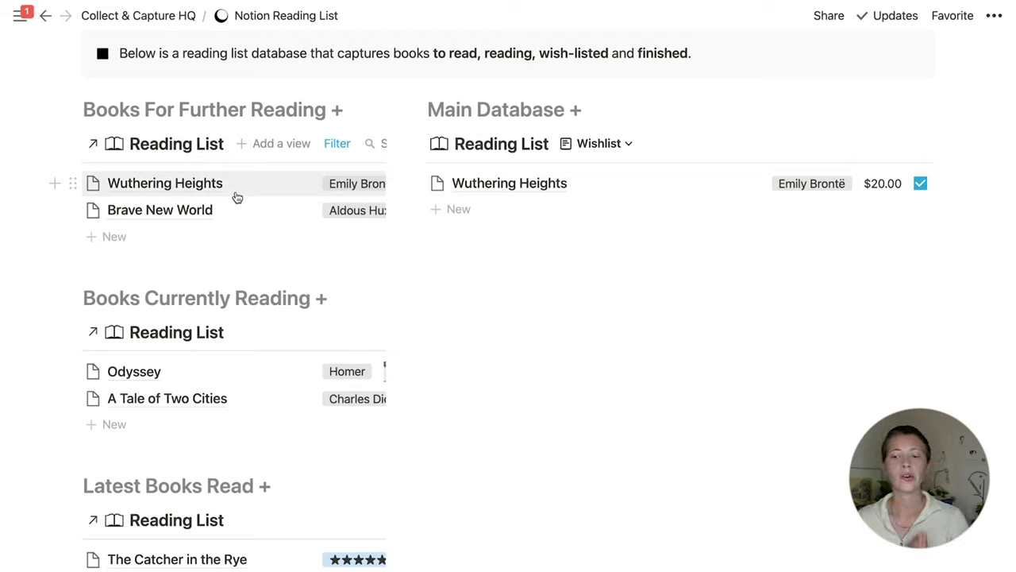
Add a second filter to the Books For Further Reading list so that Wishlist is unchecked.
click(328, 152)
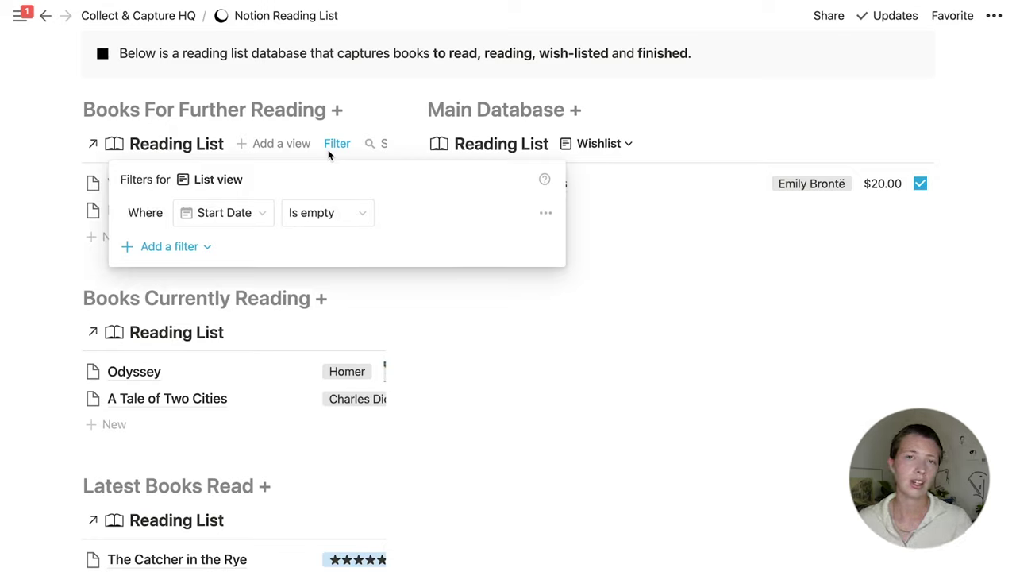
click(211, 252)
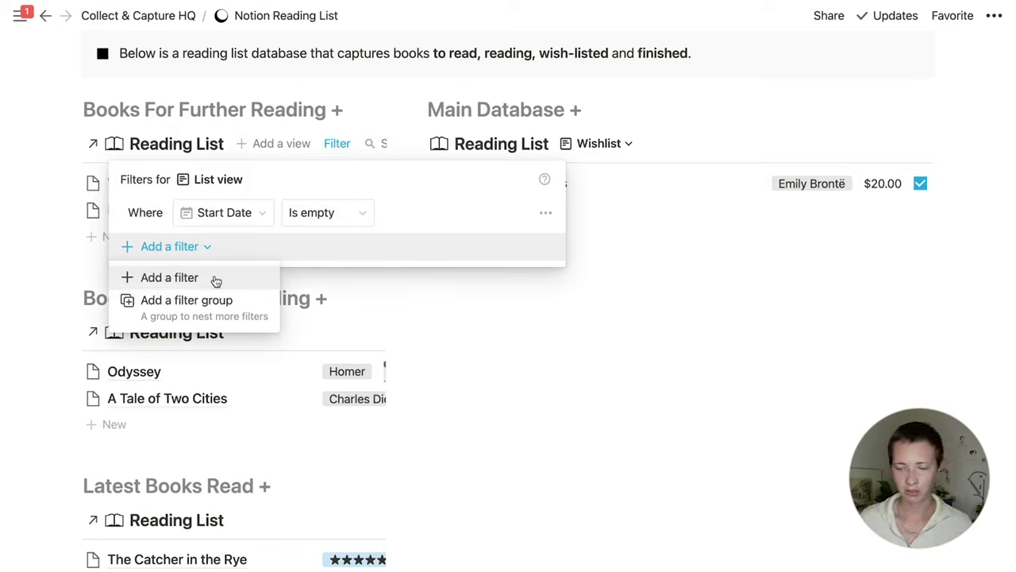
scroll(215, 281, down, 2)
click(181, 184)
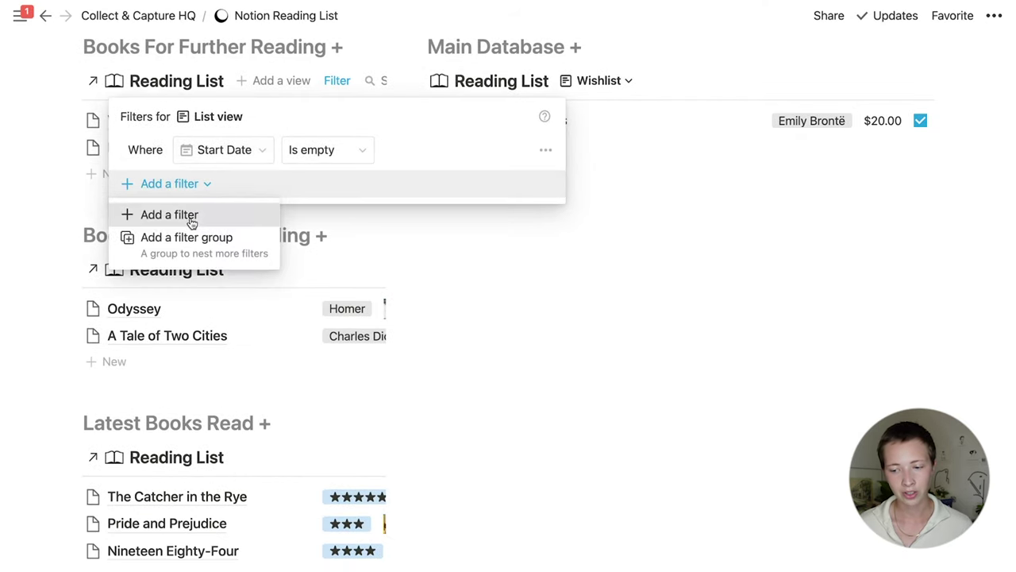
click(181, 214)
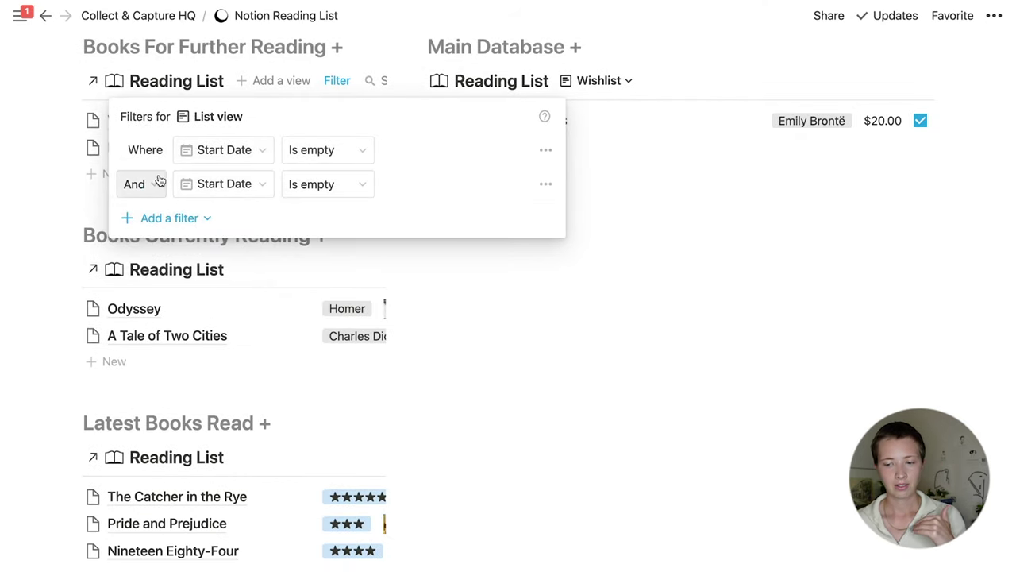
click(200, 183)
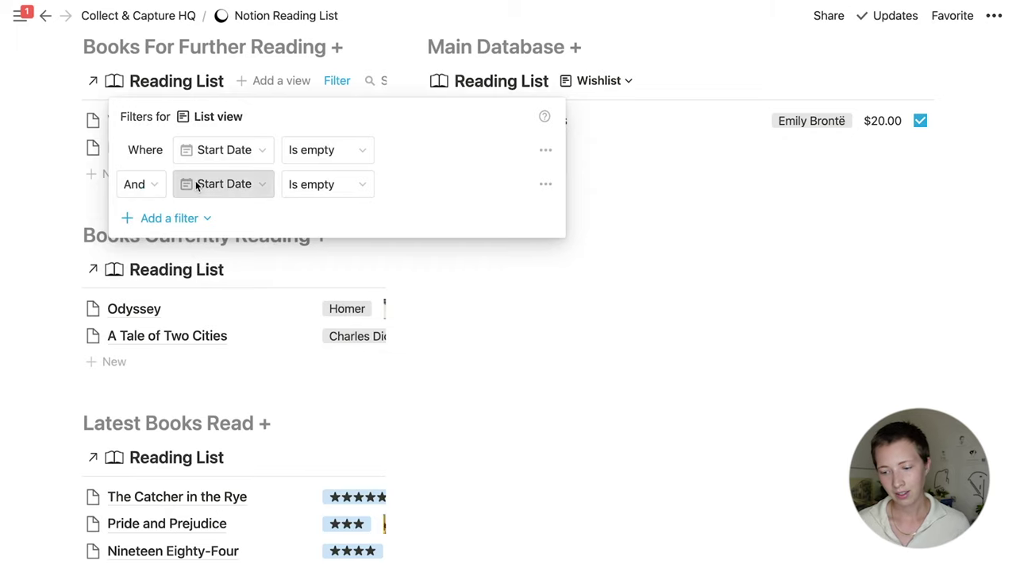
click(189, 515)
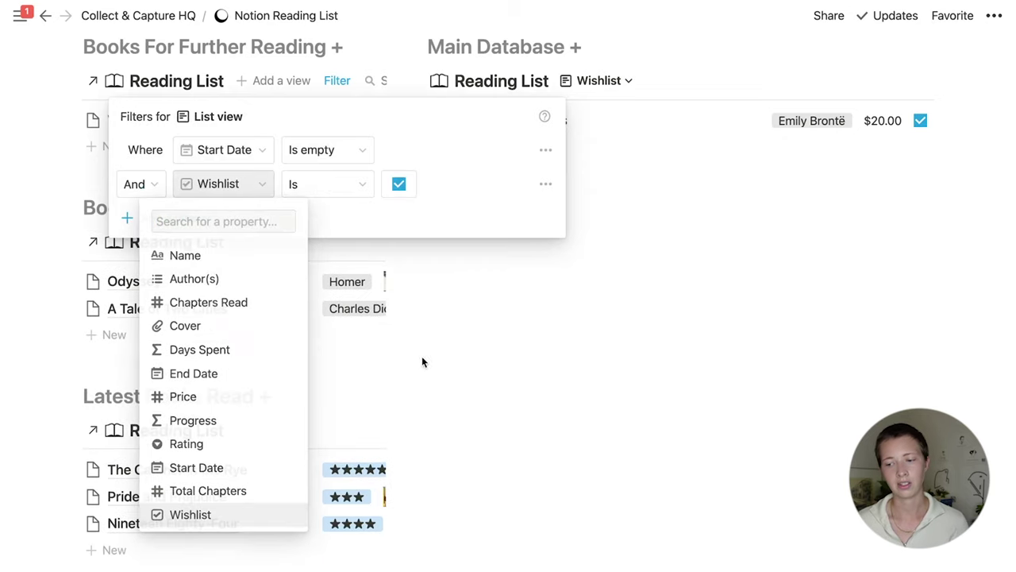
click(398, 183)
click(570, 309)
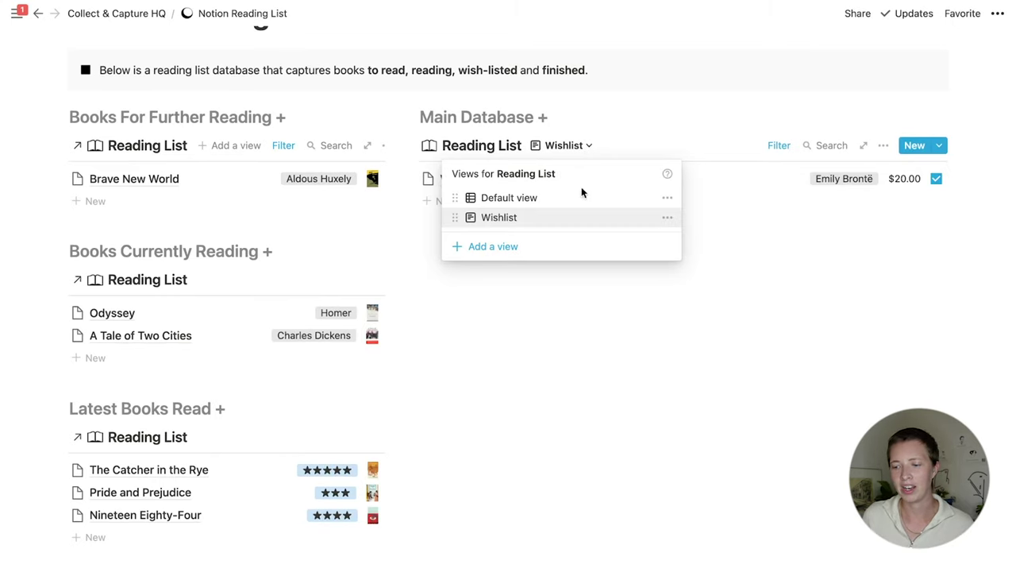
Add a Board view named Ratings to the Main Database's Reading List.
click(538, 252)
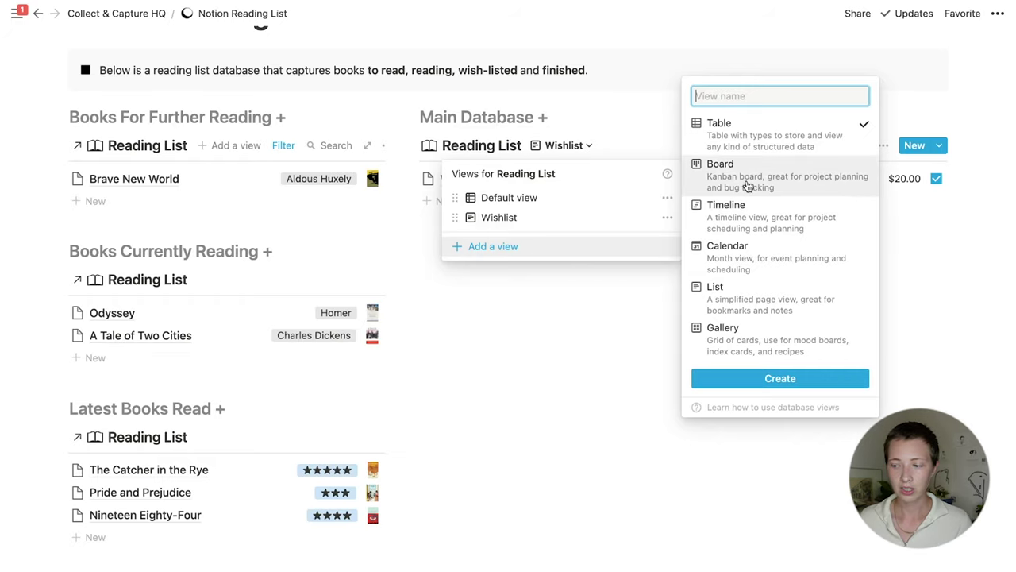
mouse_move(746, 184)
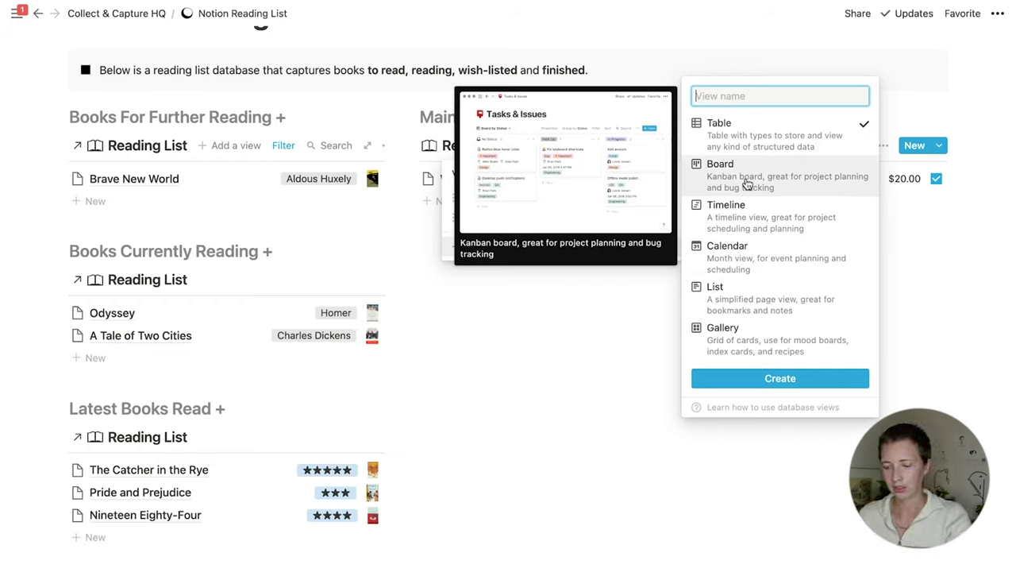
text(Rat)
click(737, 176)
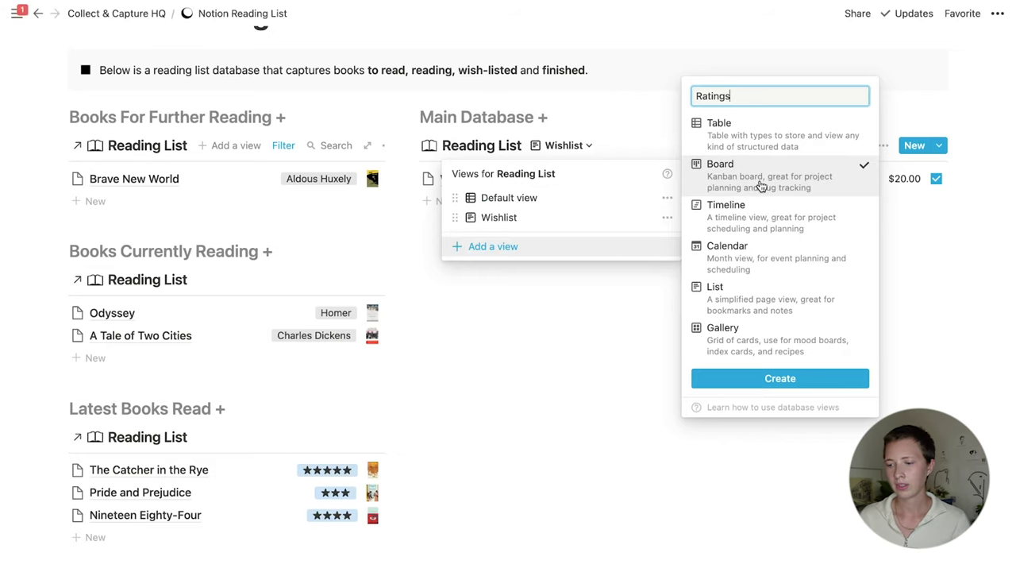
click(755, 380)
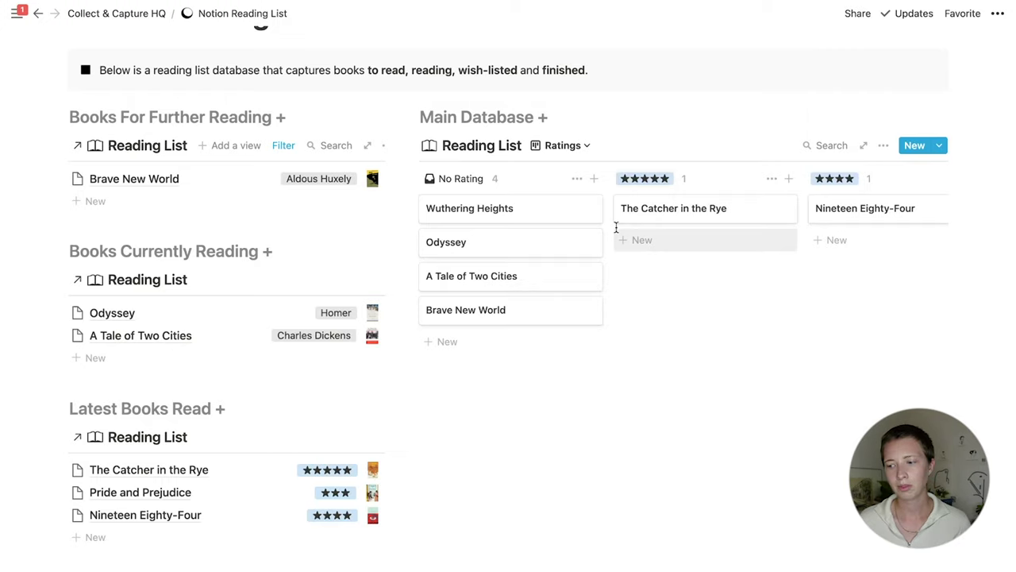
Hide the No Rating column in the Ratings board.
click(577, 178)
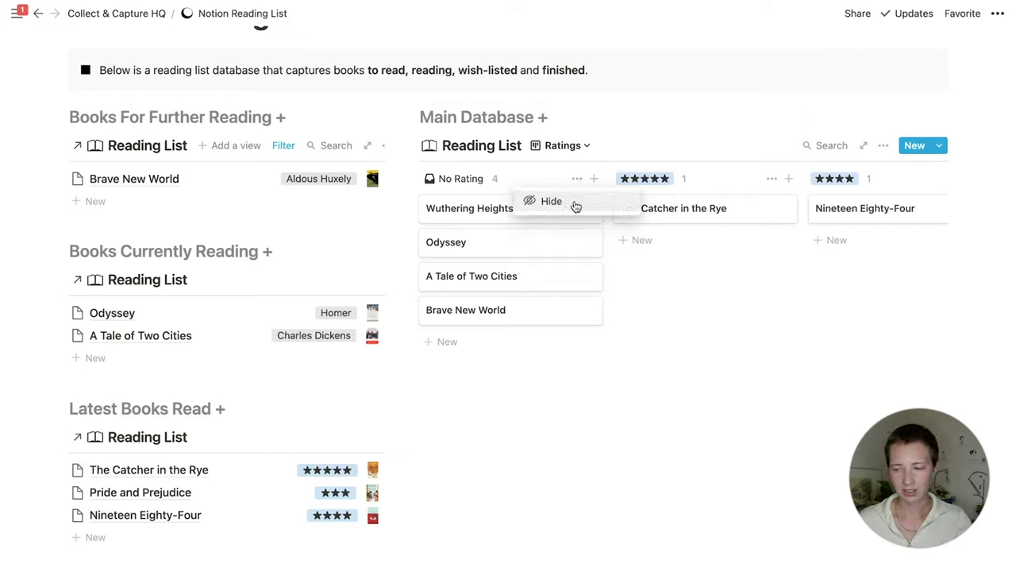
click(575, 205)
scroll(576, 205, right, 5)
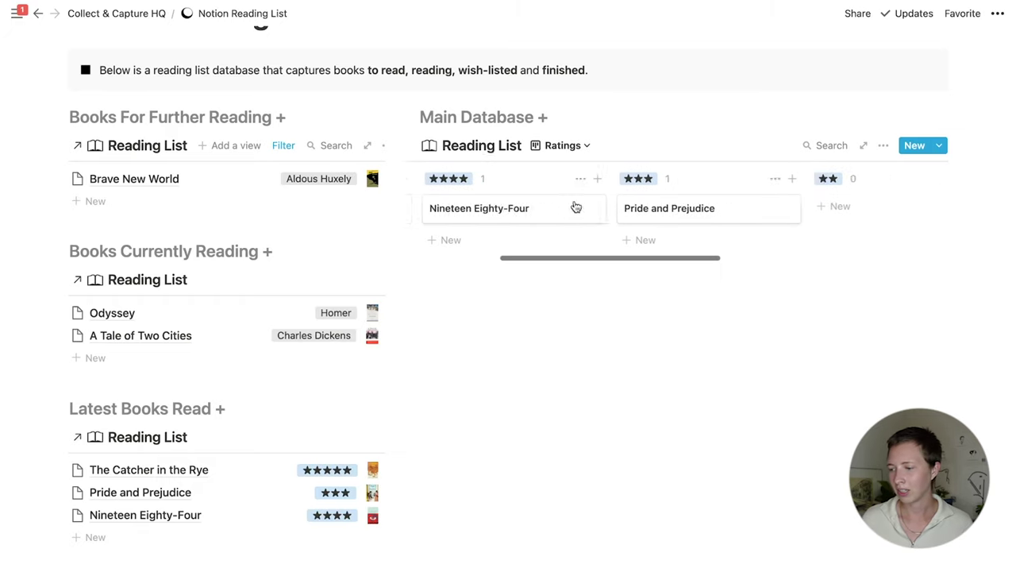
scroll(575, 202, left, 5)
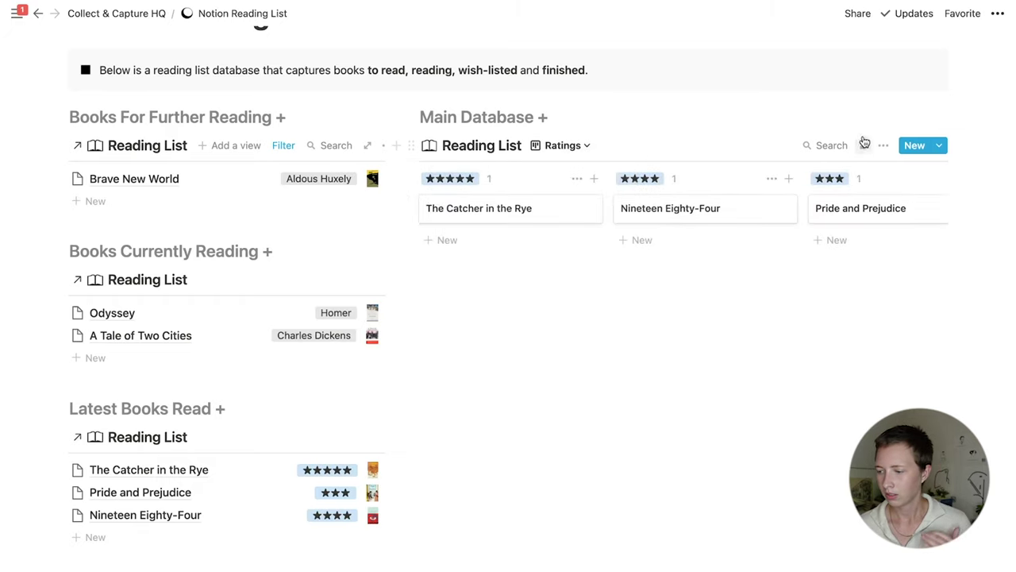
Show the Author(s) and End Date properties on the Ratings board's cards.
click(883, 145)
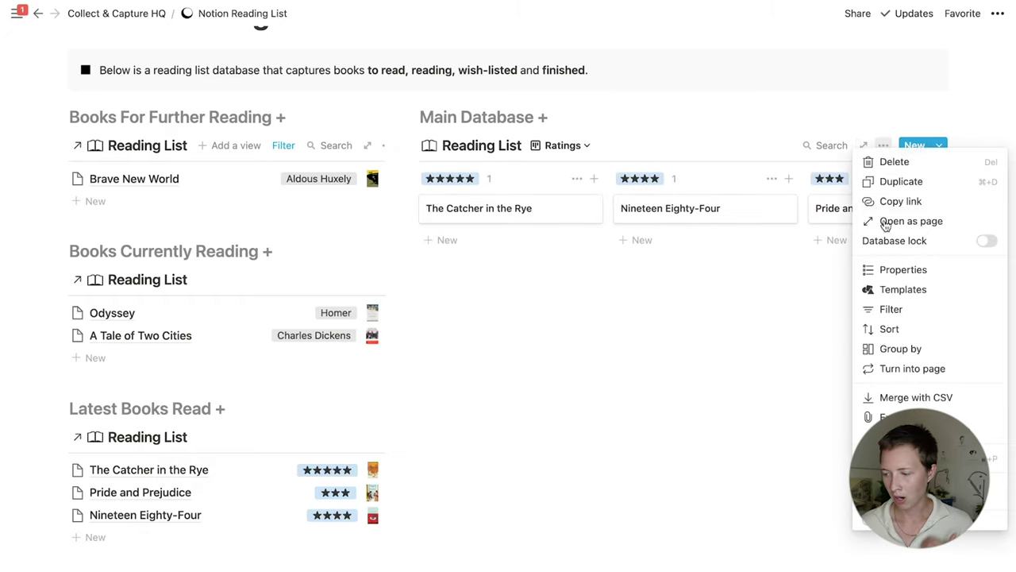
click(897, 271)
click(887, 290)
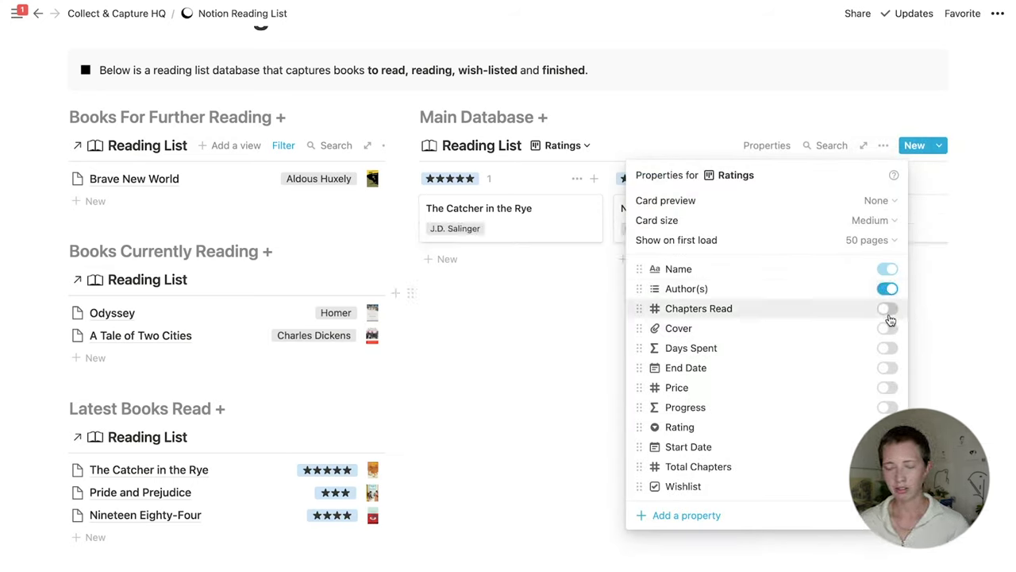
click(887, 368)
click(961, 350)
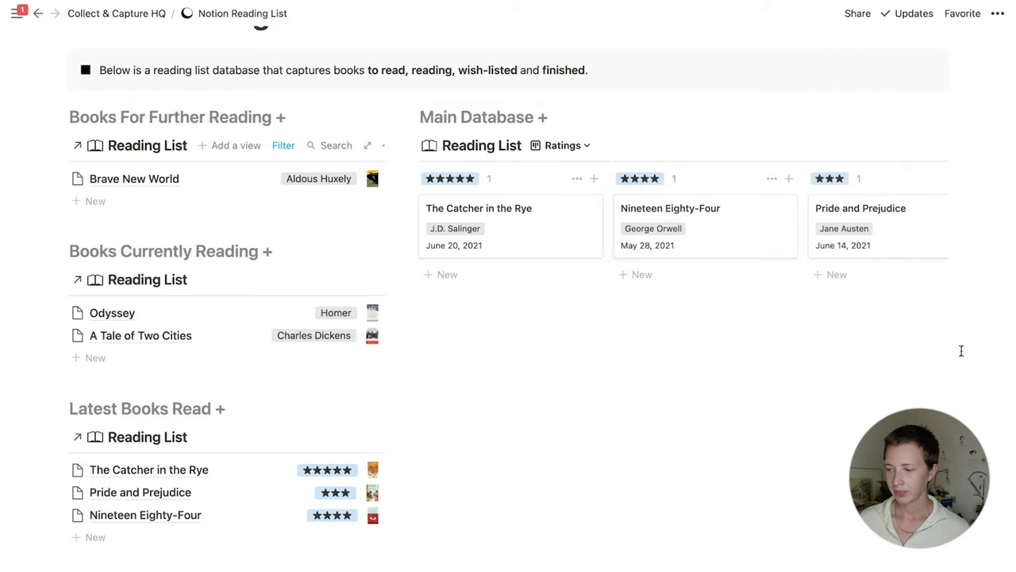
Add a Gallery view named Gallery to the Main Database's Reading List.
click(566, 146)
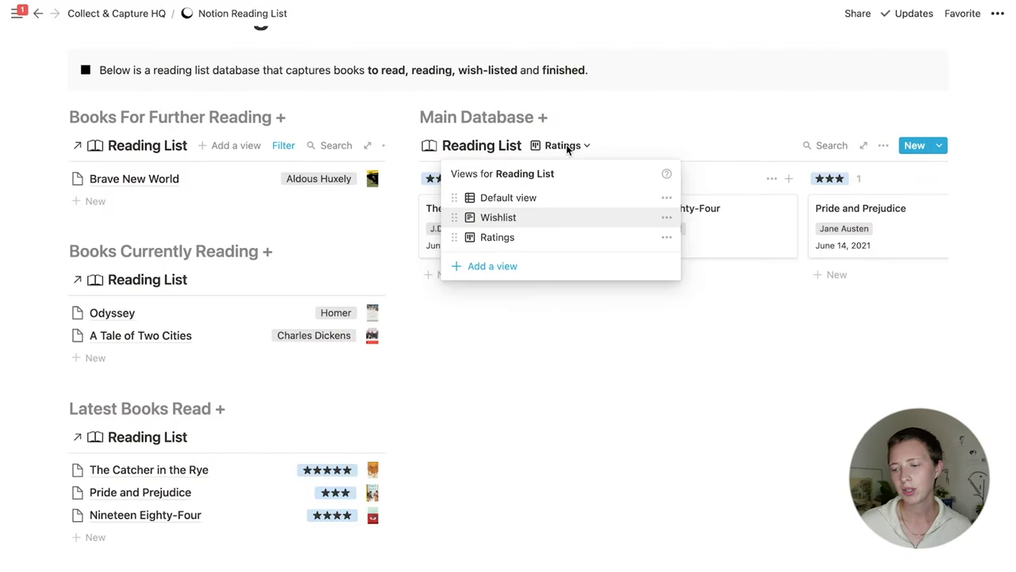
click(495, 264)
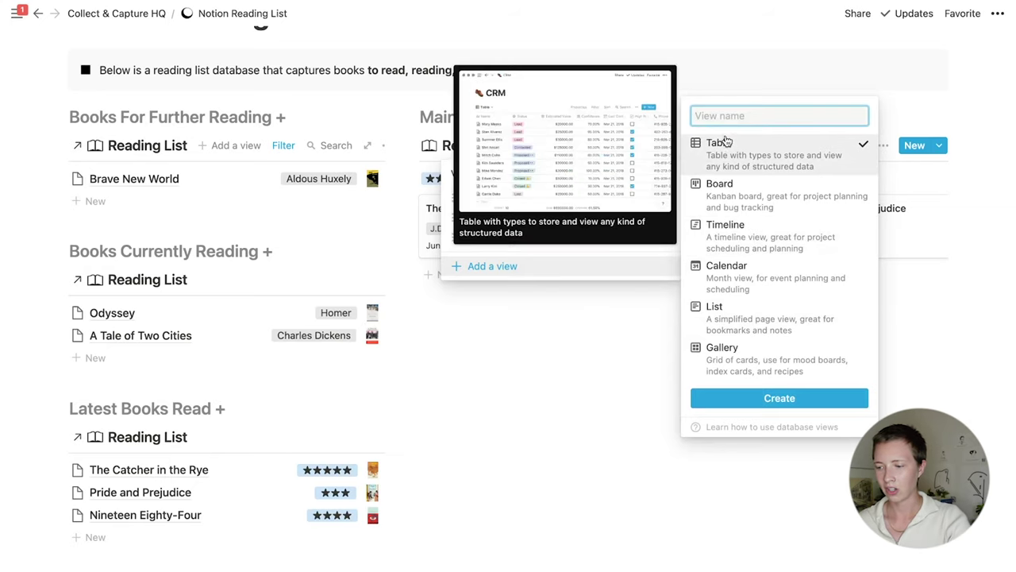
text(Gallery)
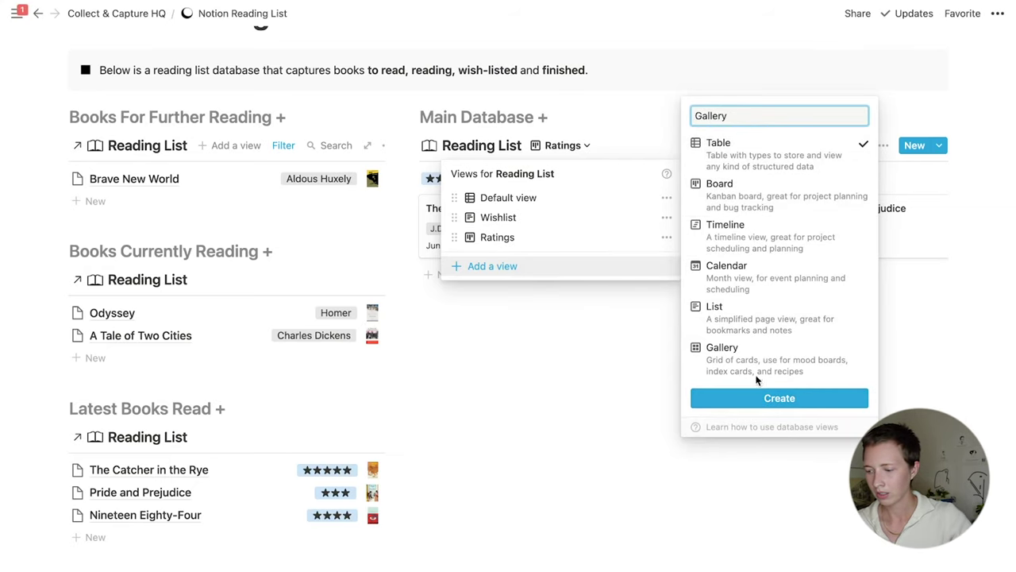
click(738, 358)
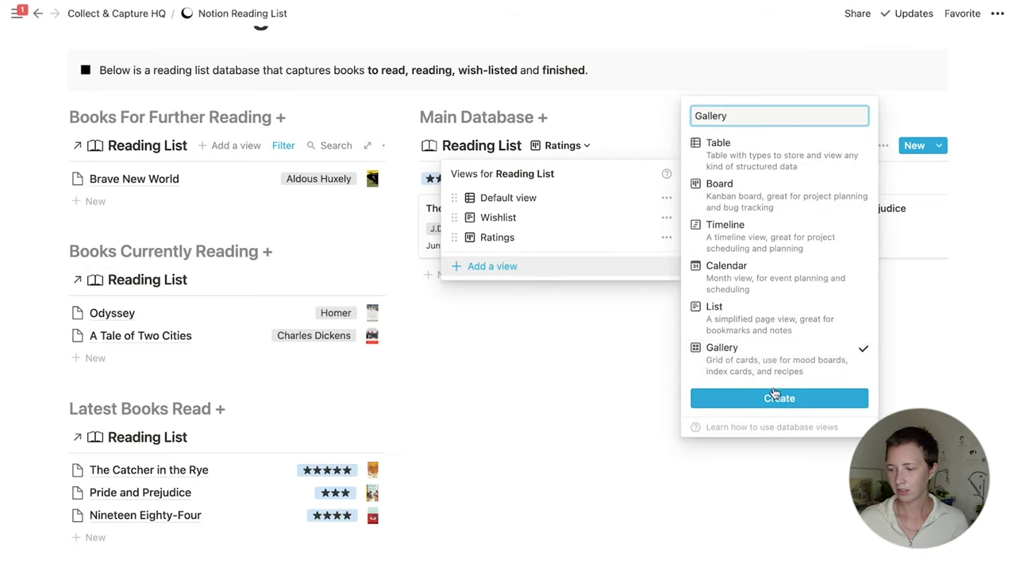
click(774, 395)
Set the Gallery view's cards to preview the Cover property, with Fit image enabled and card size Small.
click(883, 145)
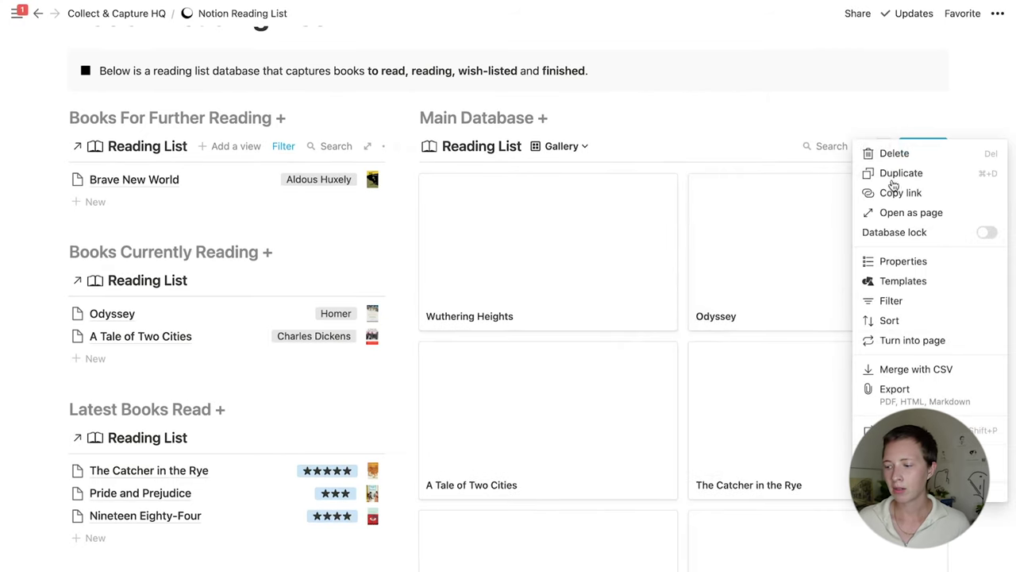
click(889, 262)
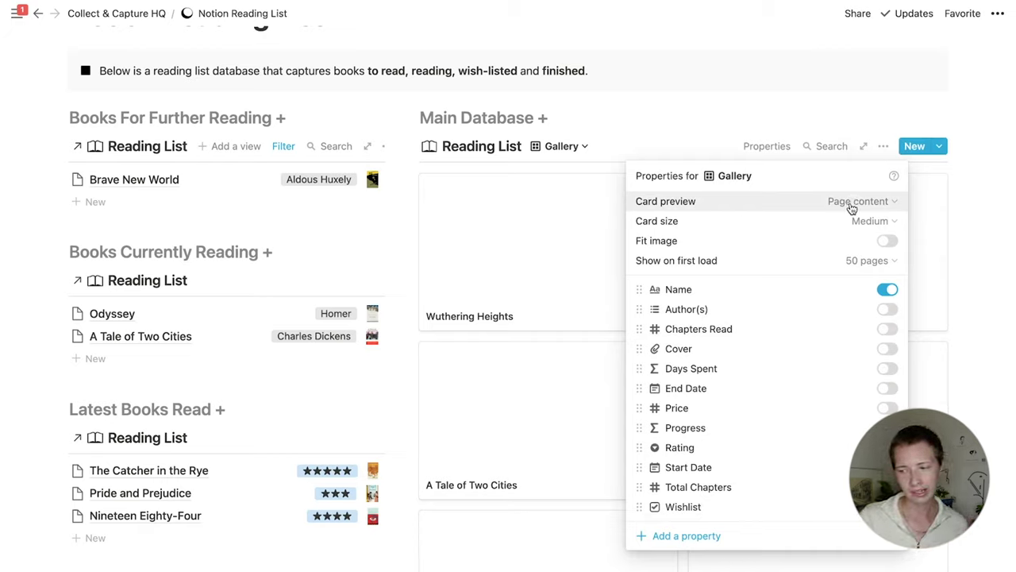
click(853, 203)
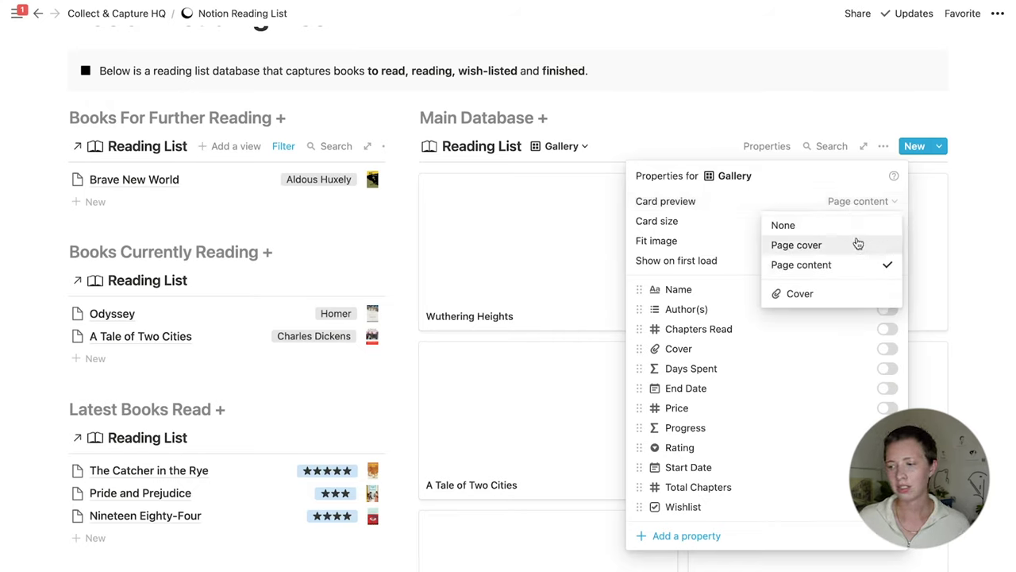
click(852, 304)
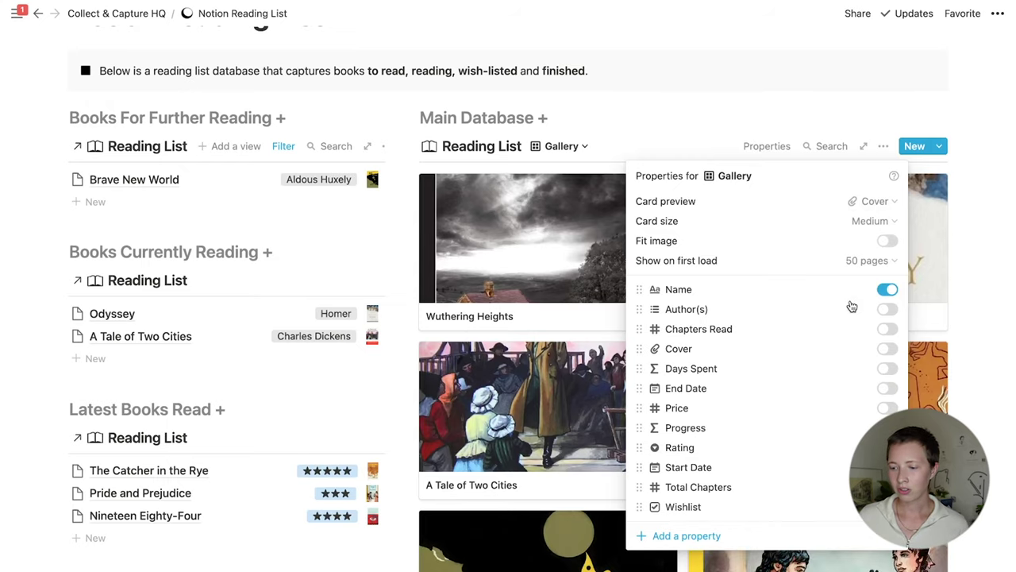
click(889, 240)
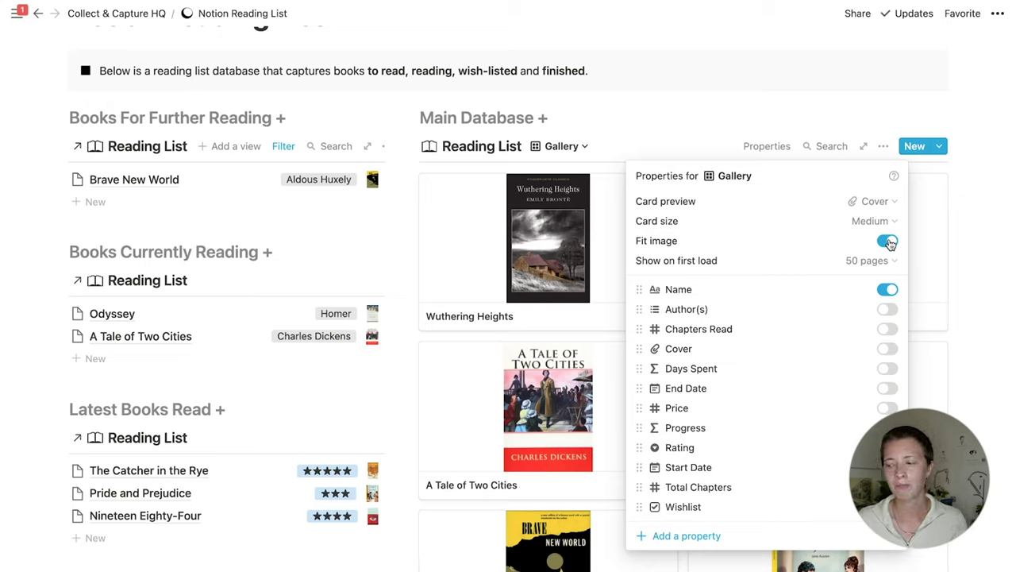
click(880, 223)
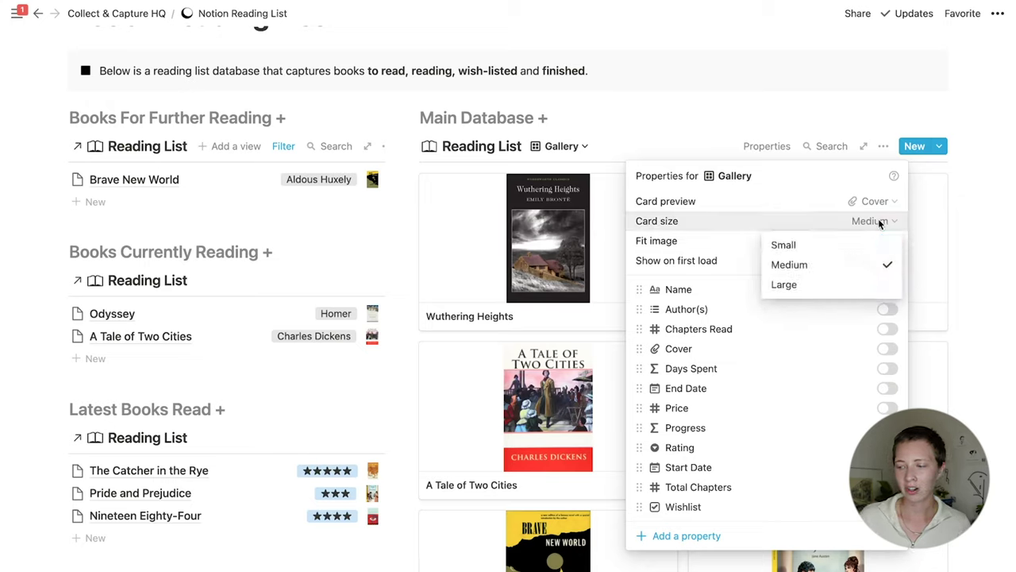
click(854, 252)
click(981, 252)
scroll(981, 252, up, 2)
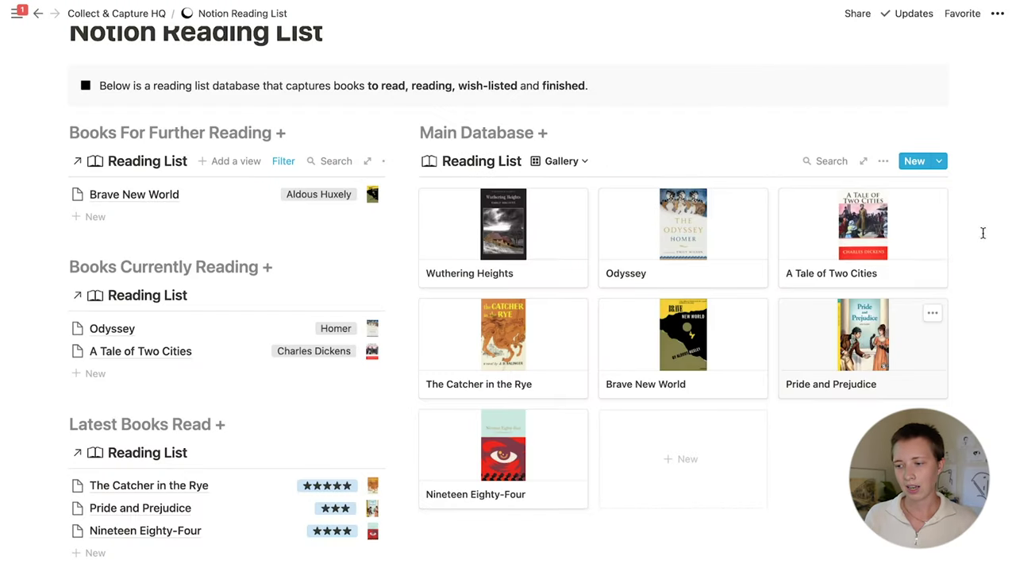
Filter the Gallery view to show only books whose Wishlist checkbox is unchecked.
click(874, 153)
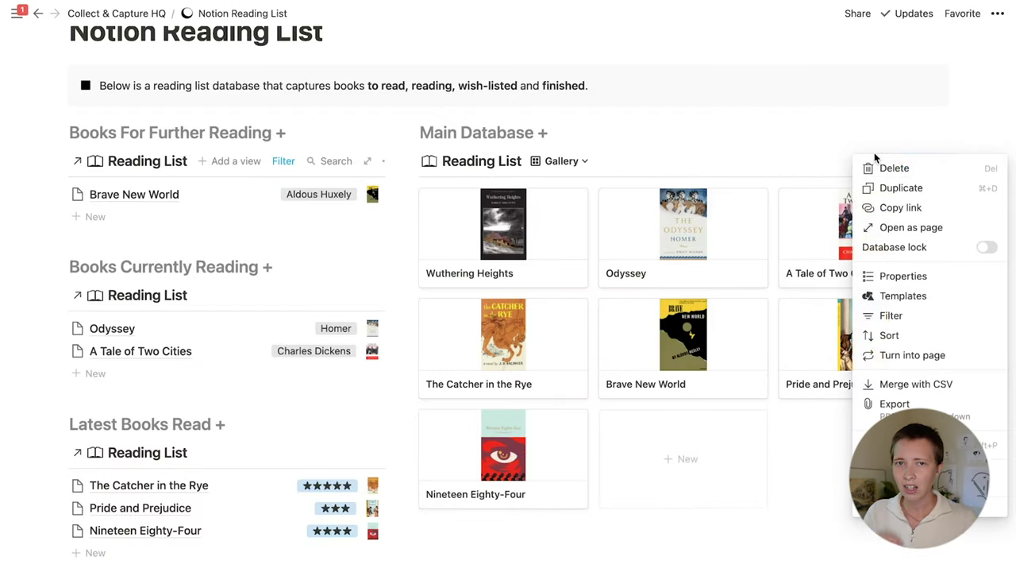
click(905, 318)
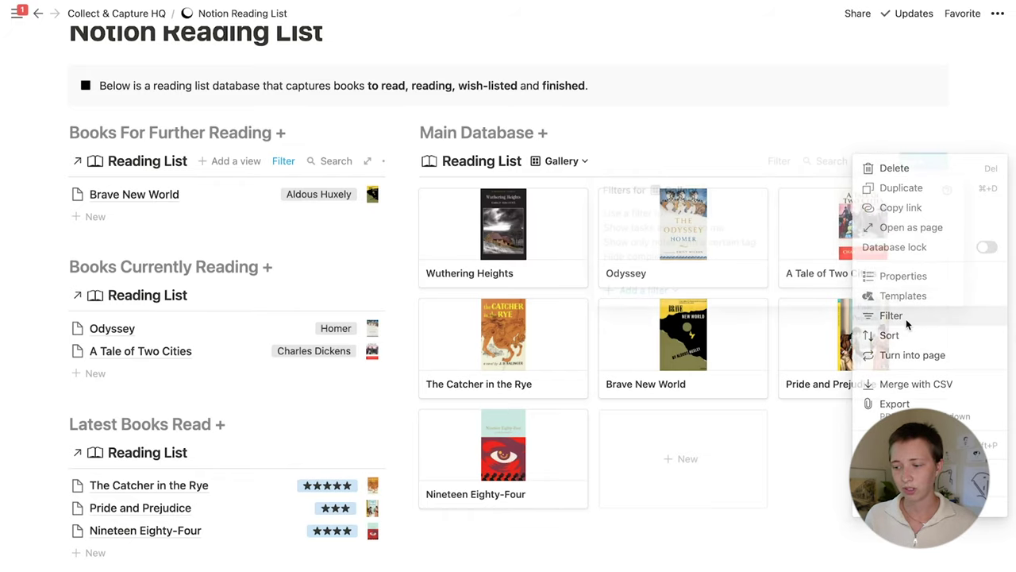
click(660, 296)
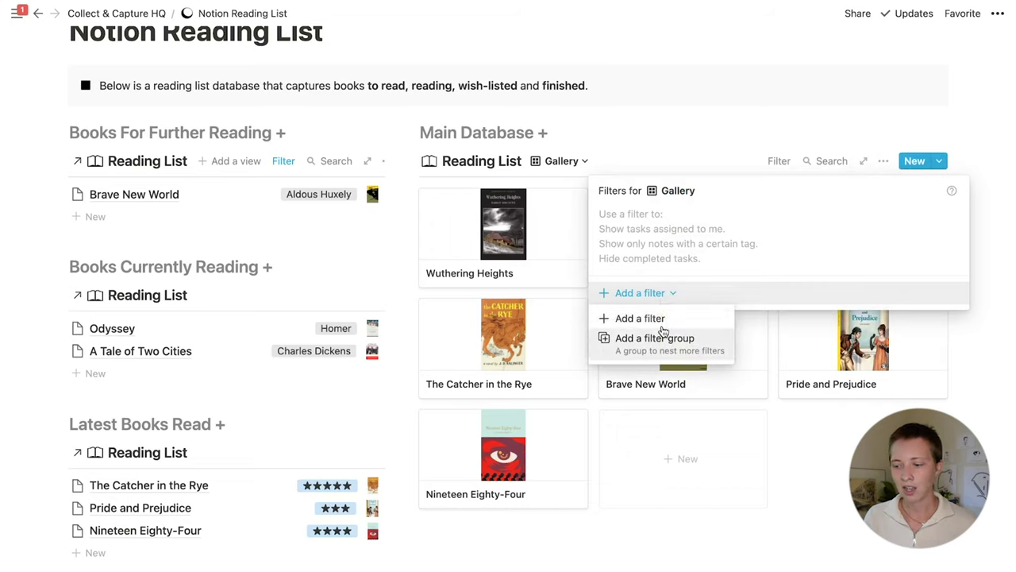
click(667, 321)
click(679, 219)
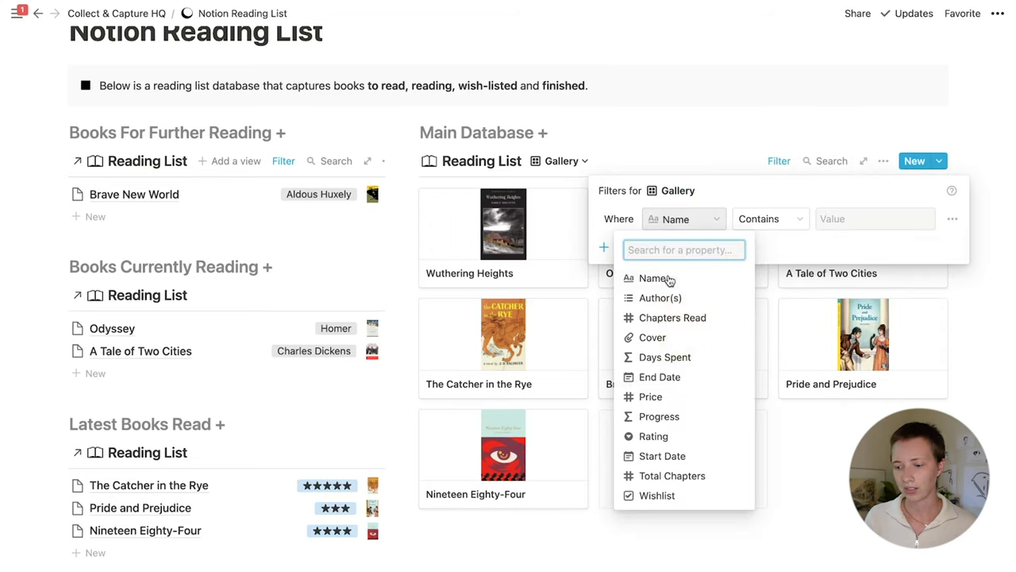
click(676, 496)
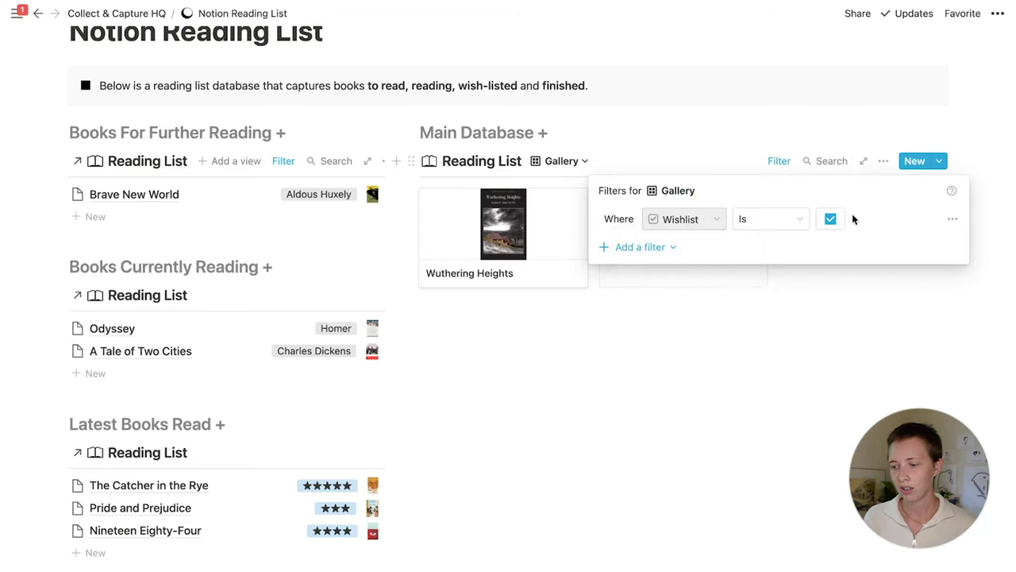
click(830, 218)
Switch the Main Database to Default View and rename that view Bookshelf.
click(556, 161)
click(577, 163)
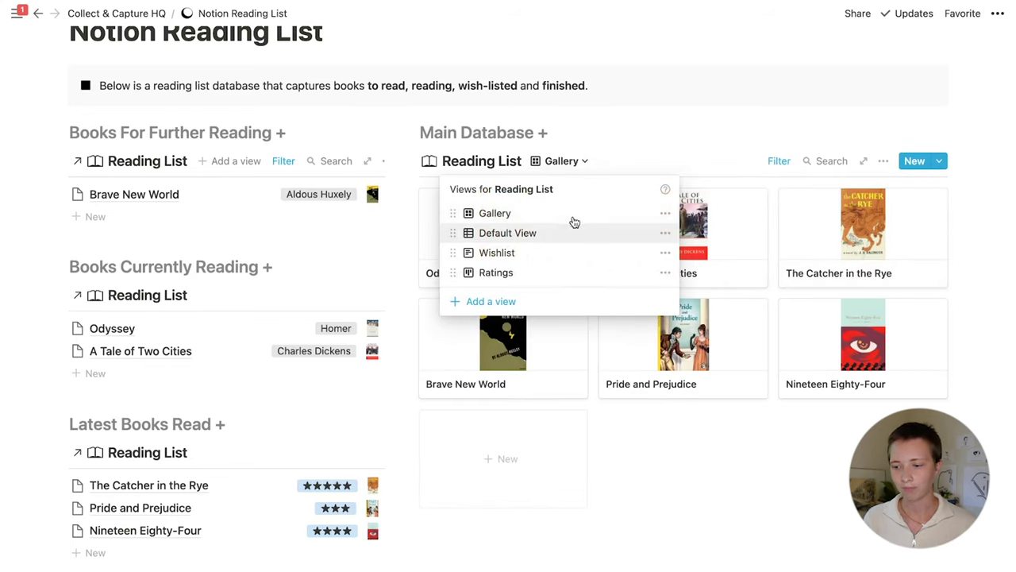
click(568, 232)
click(571, 161)
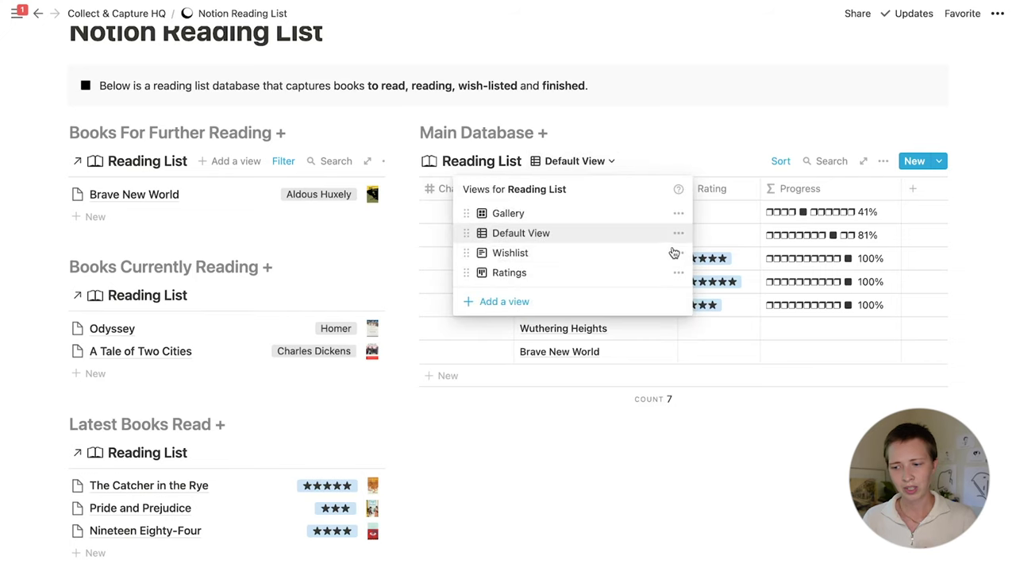
click(678, 234)
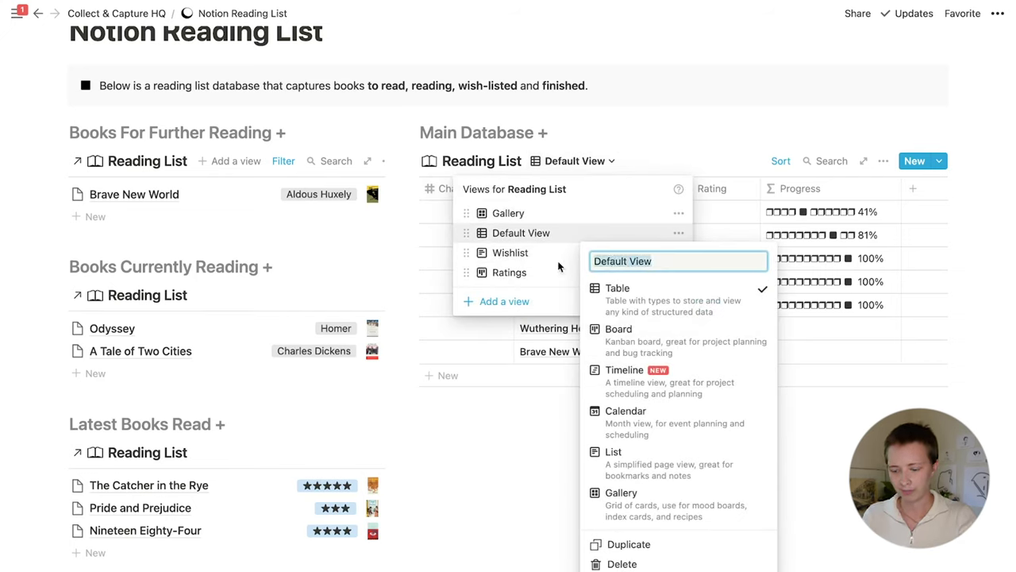
text(Bookshelf)
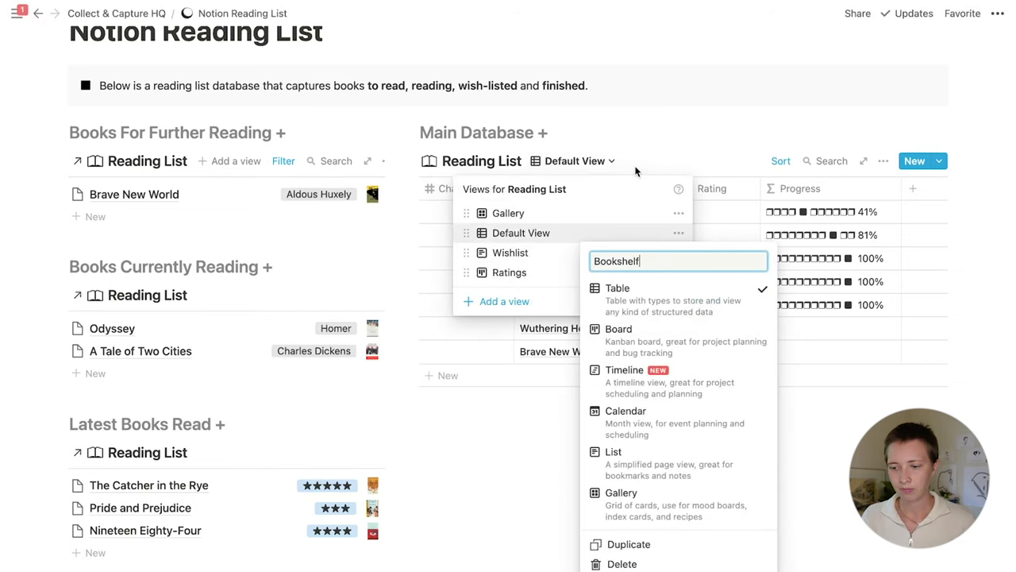
key(Return)
key(Escape)
Filter the Bookshelf view to show only books whose Wishlist checkbox is unchecked.
click(886, 162)
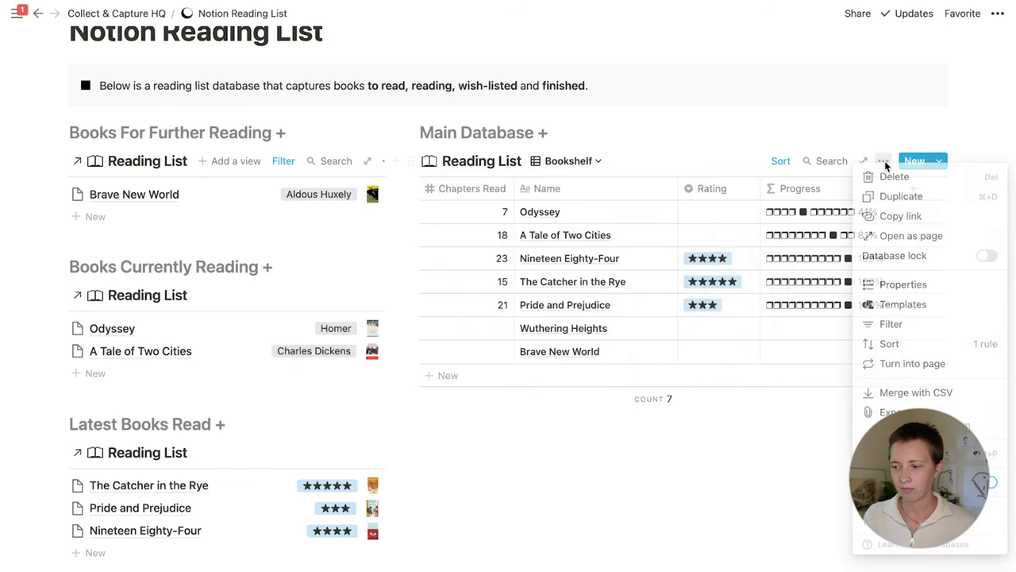
click(913, 324)
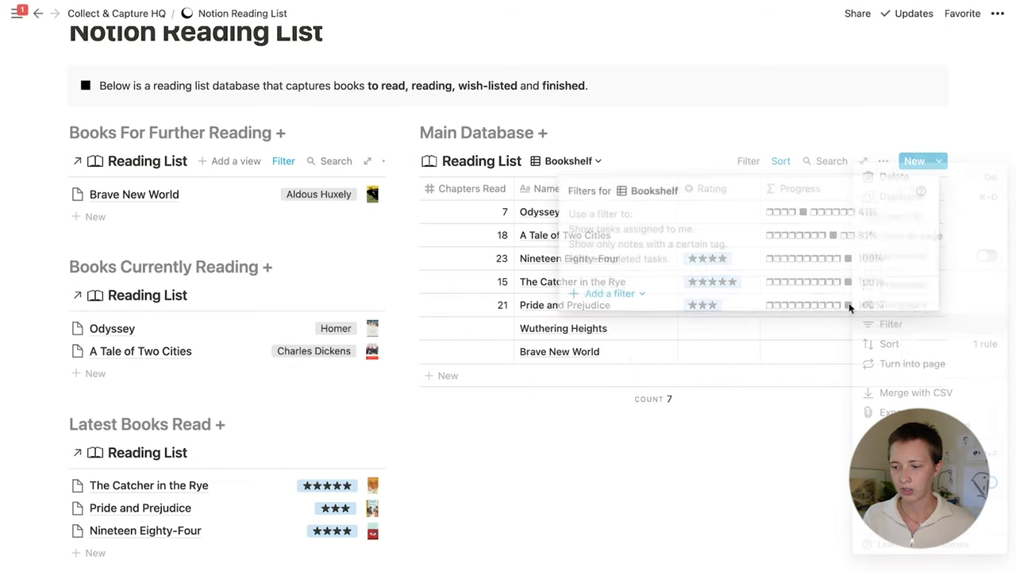
click(624, 293)
click(624, 320)
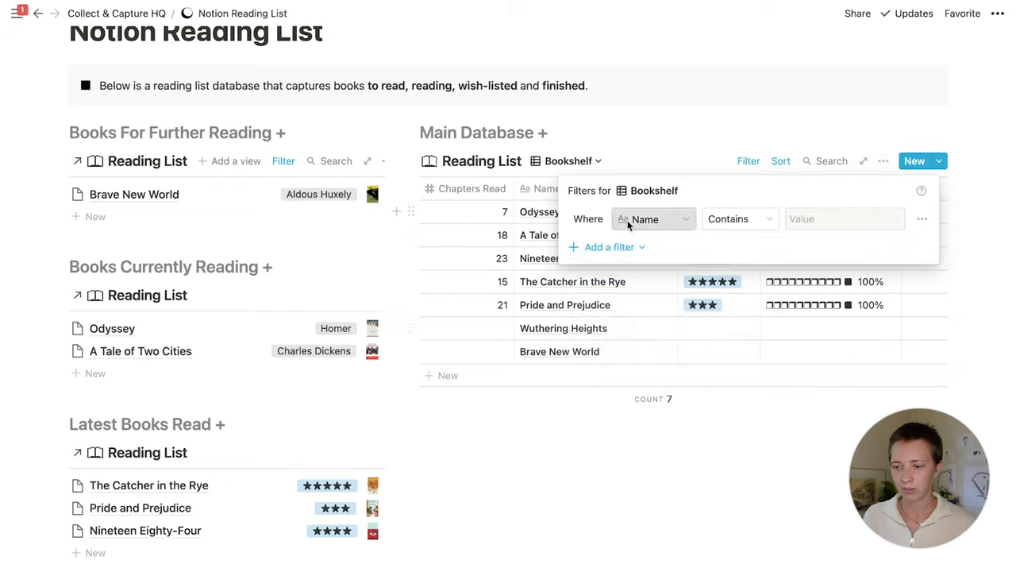
click(627, 220)
click(627, 486)
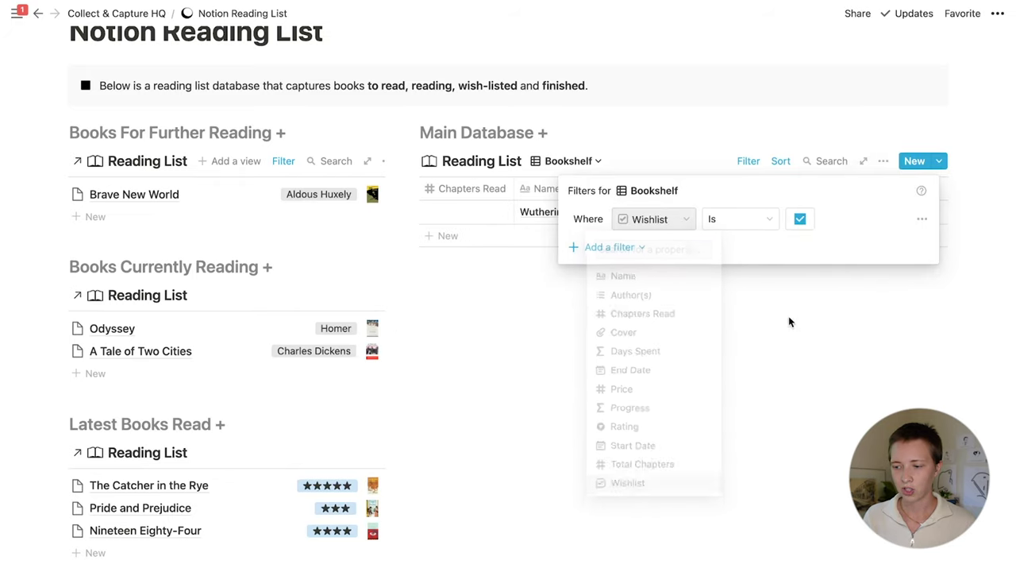
click(800, 219)
click(657, 93)
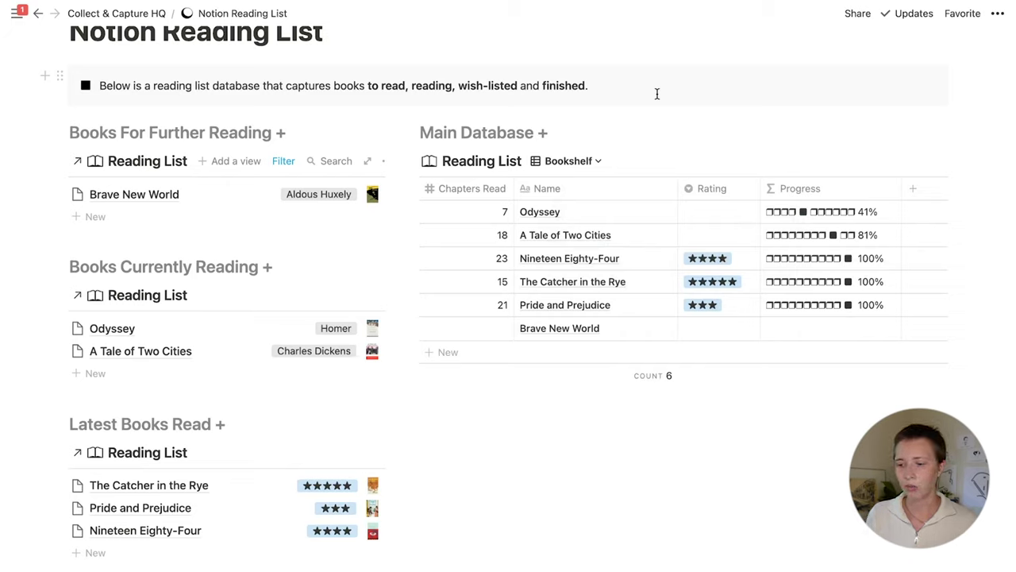
Switch the Main Database to the Wishlist view to check its books.
click(566, 160)
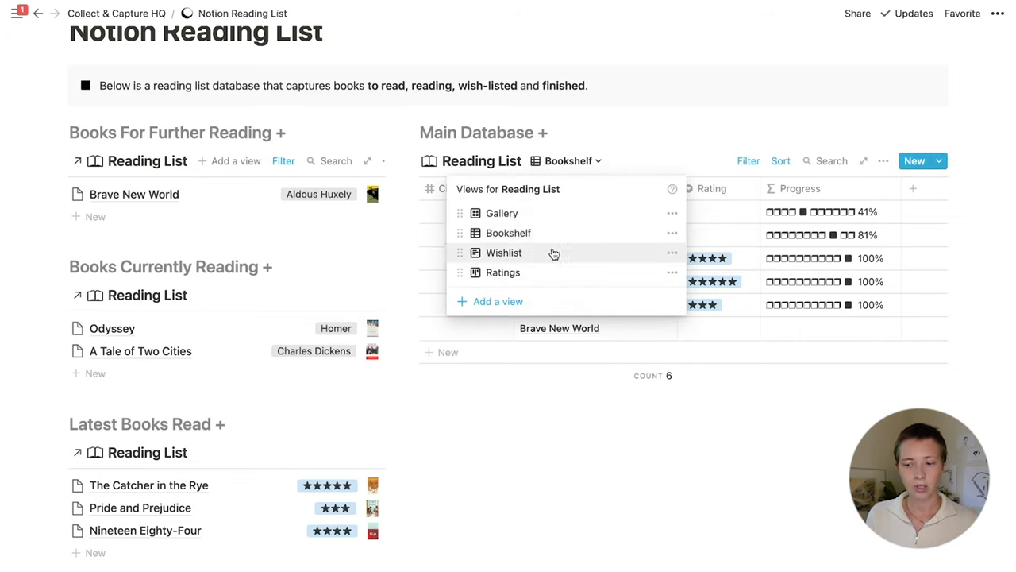
click(553, 251)
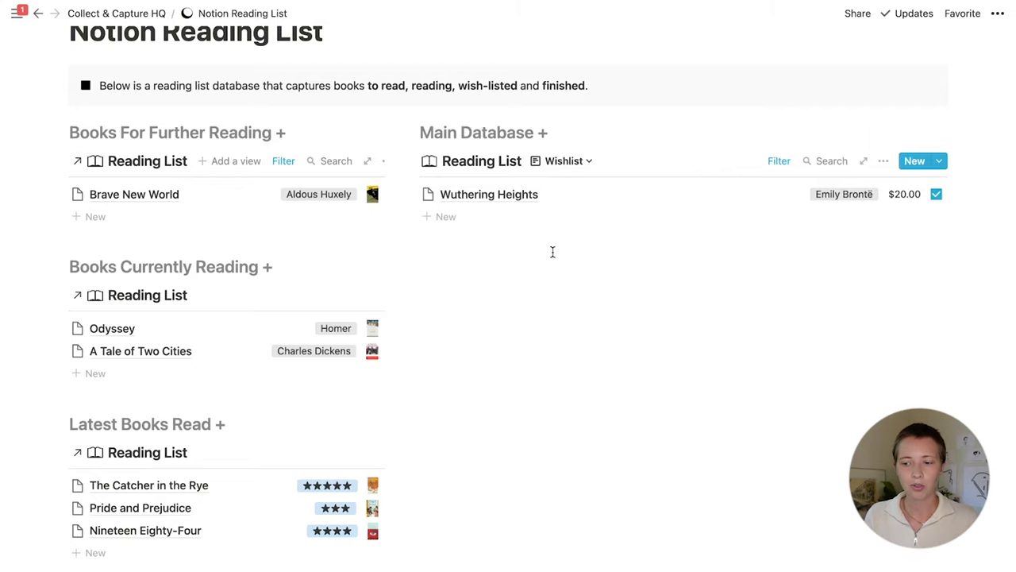